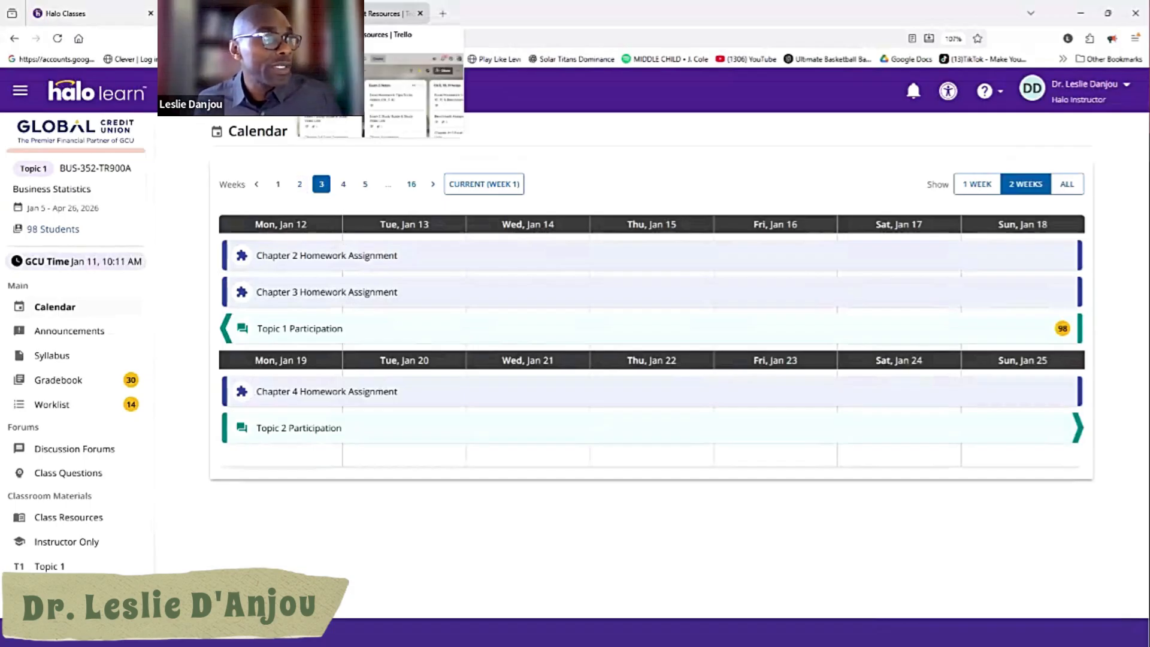
Step: Open the Chapter 1-4 Excel Templates Links card on the BUS352 Student Resources Trello board and view its attachments
click(392, 13)
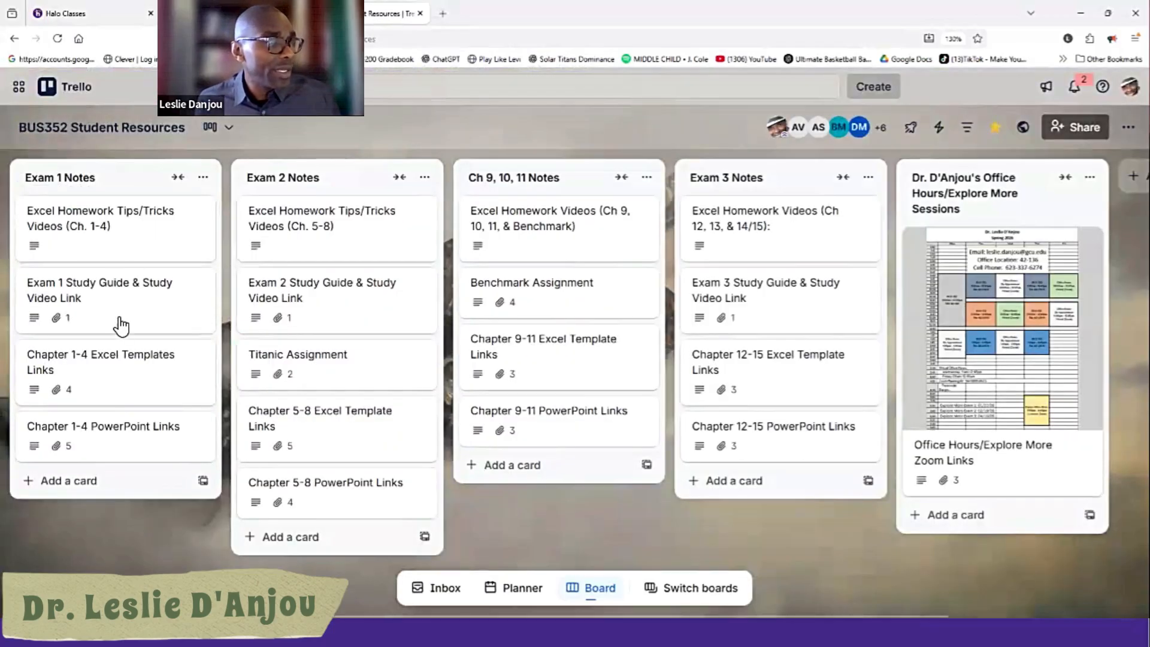
click(103, 368)
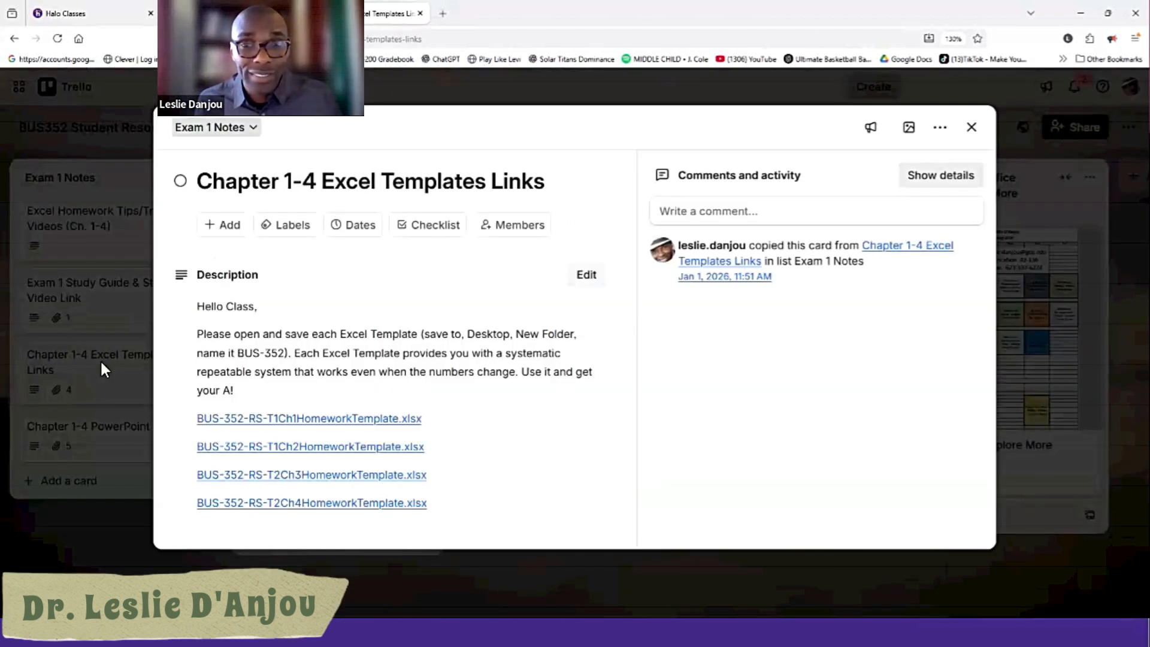
scroll(421, 313, down, 4)
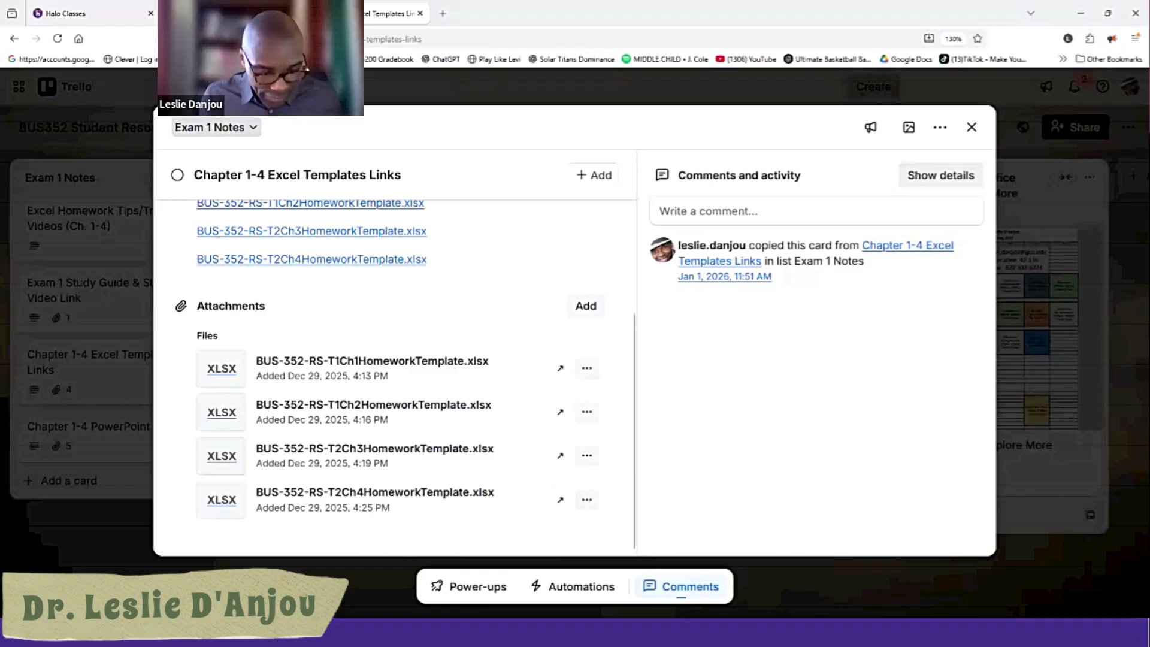
Step: Switch to the BUS-352-RS-T2Ch4HomeworkTemplate.xlsx workbook in Excel
key(alt+Tab)
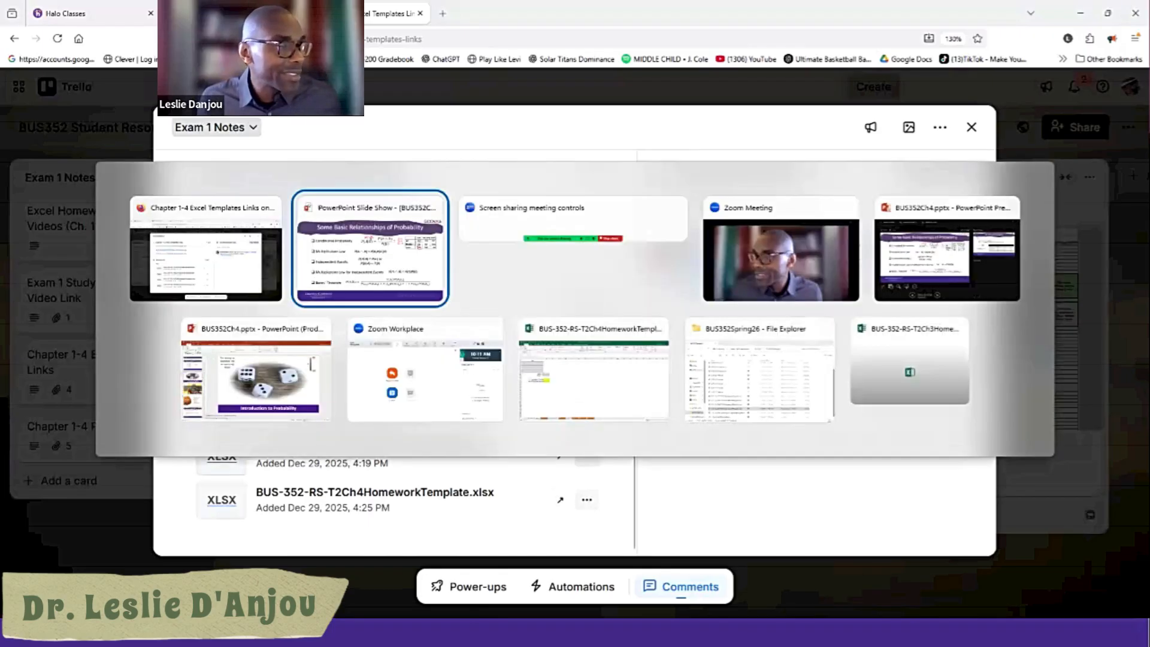
key(alt+Tab)
key(alt+Tab)
key(alt+Tab)
key(alt+Tab)
key(alt+Tab)
key(alt+Tab)
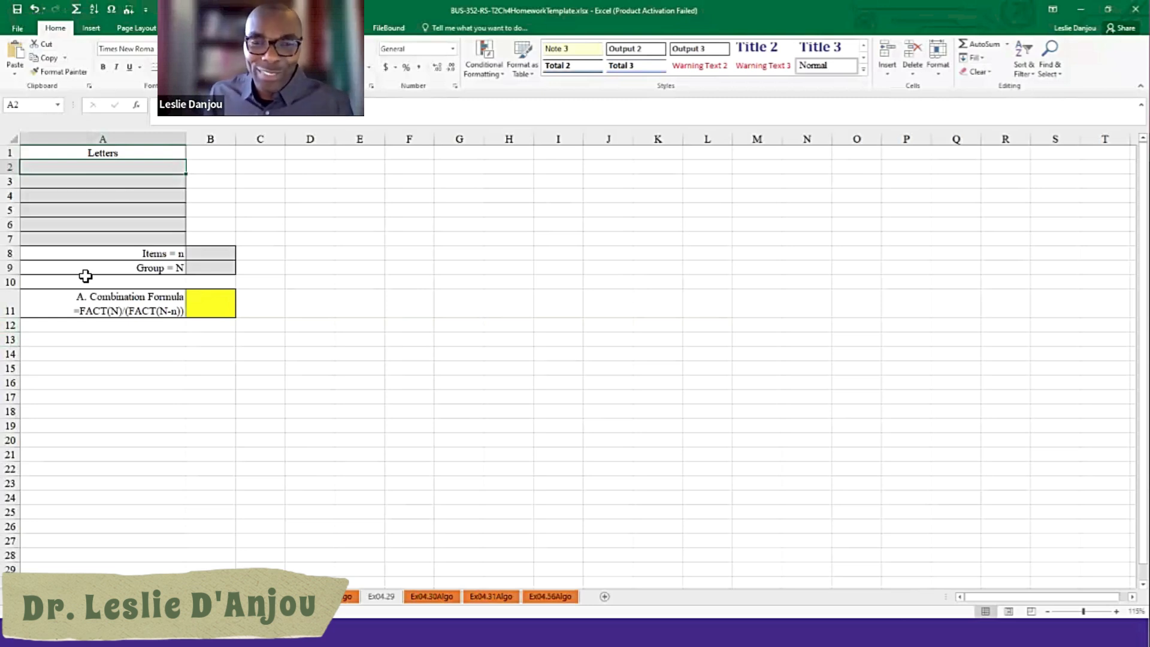
Step: Save a copy of the workbook under its existing name in the BUS352 folder on the Desktop
click(18, 28)
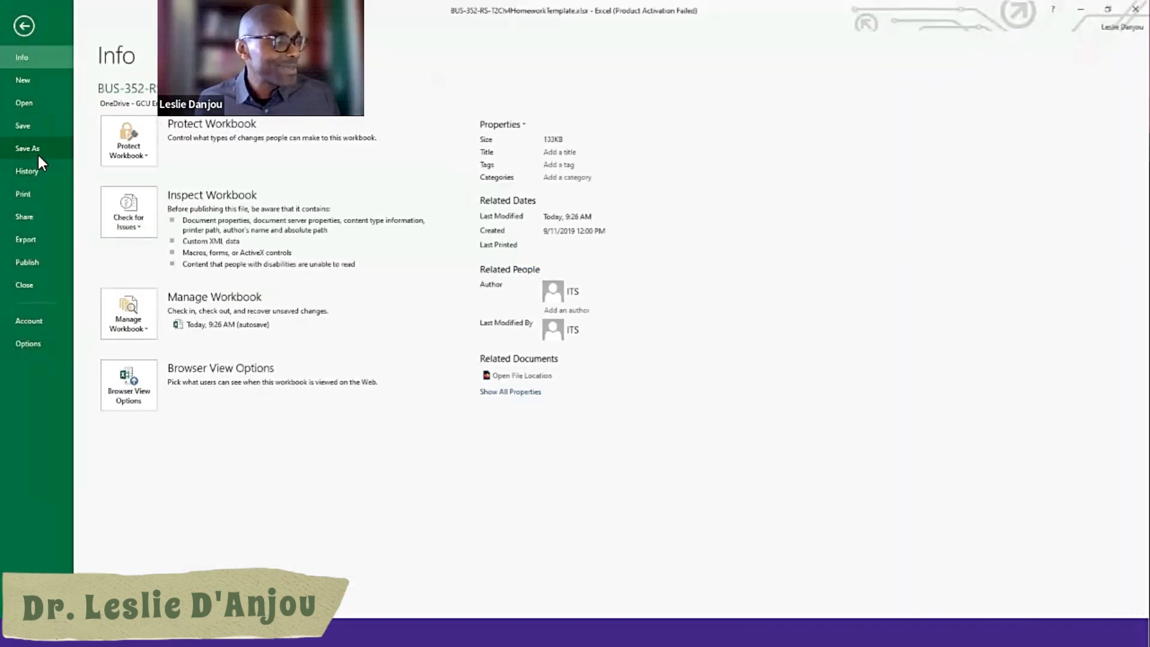
click(38, 154)
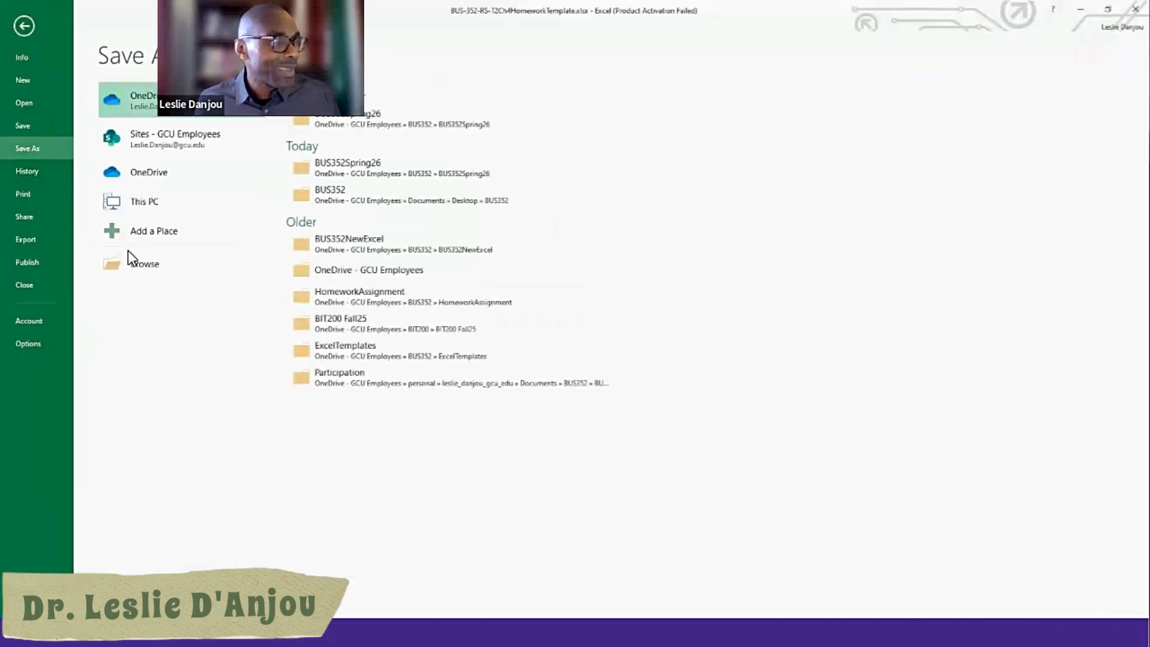
click(163, 264)
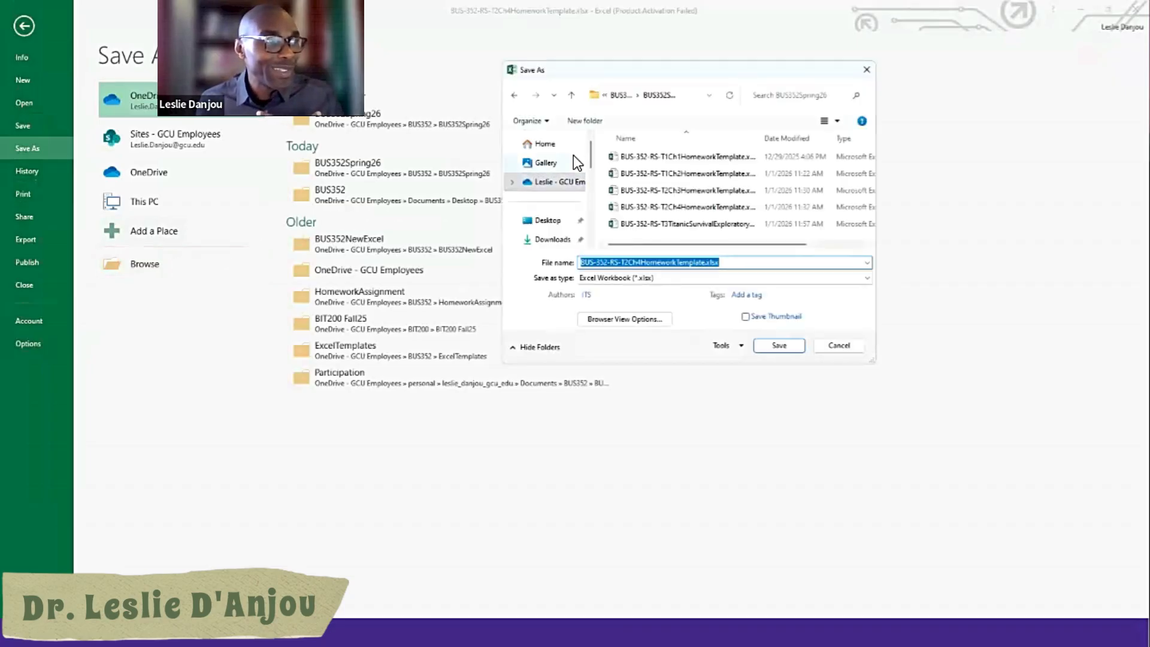
click(553, 222)
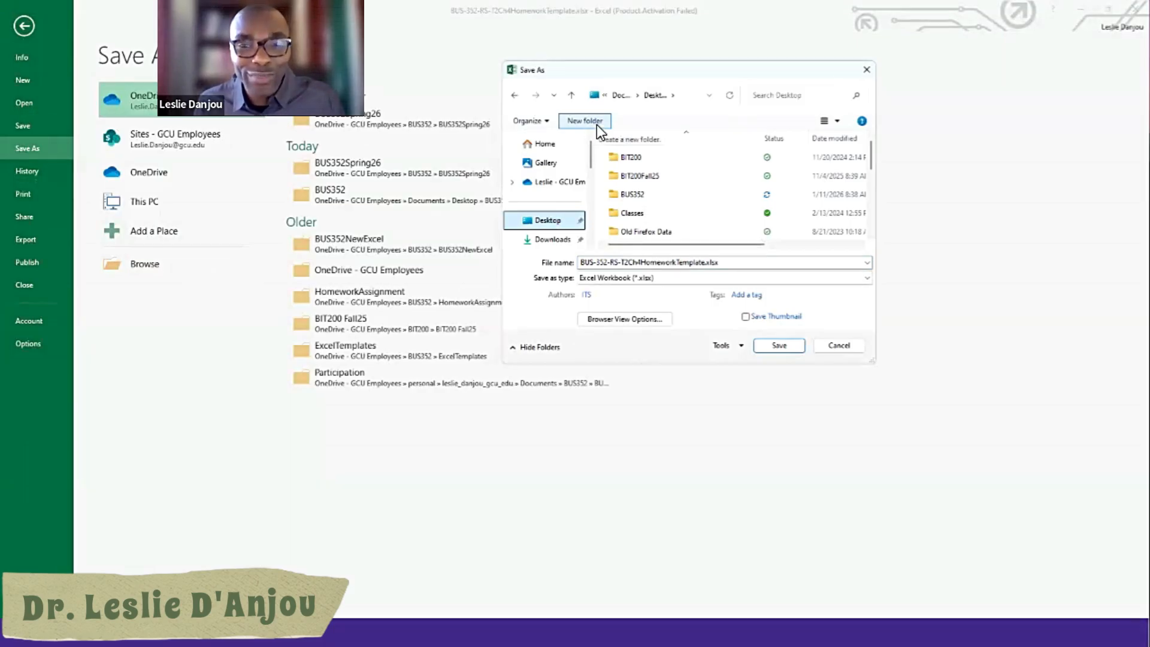
click(630, 200)
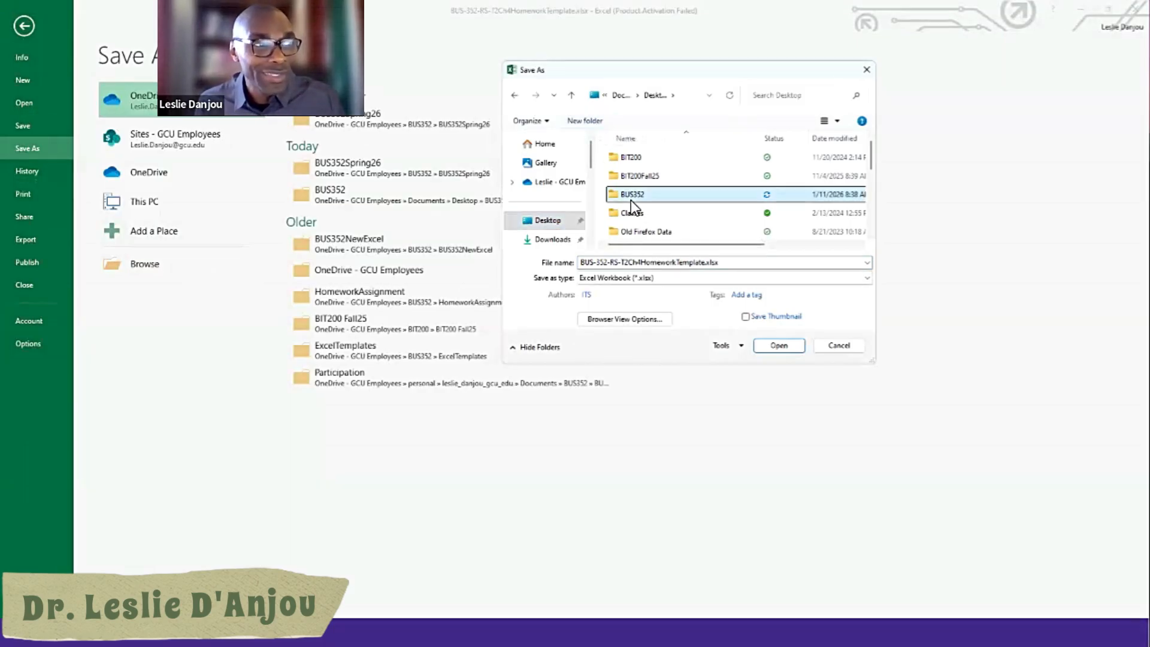
double_click(630, 200)
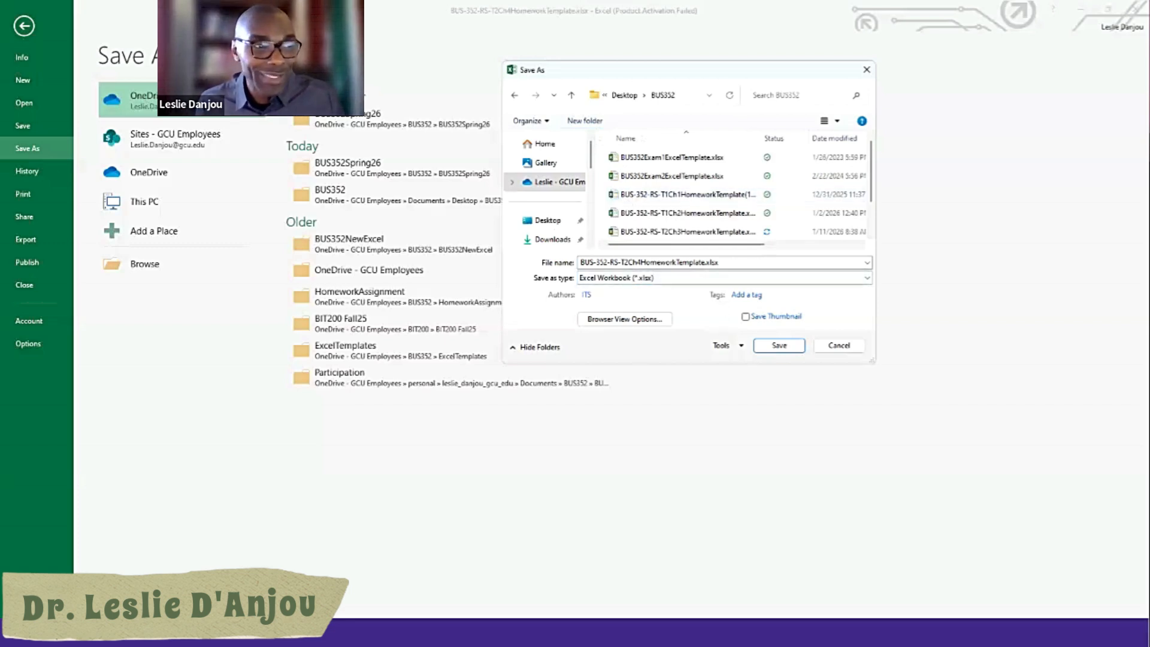
click(779, 345)
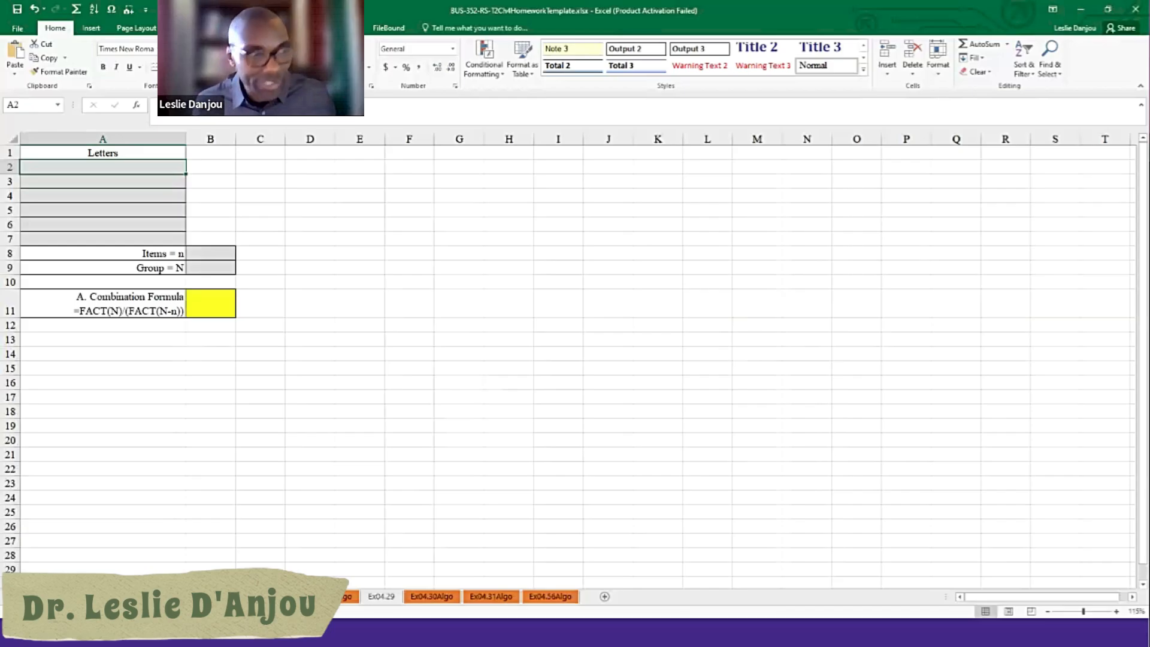
Step: Open the Chapter 4 Homework Assignment from the Halo calendar in the browser and arrange the browser side by side with the Excel template
key(alt+Tab)
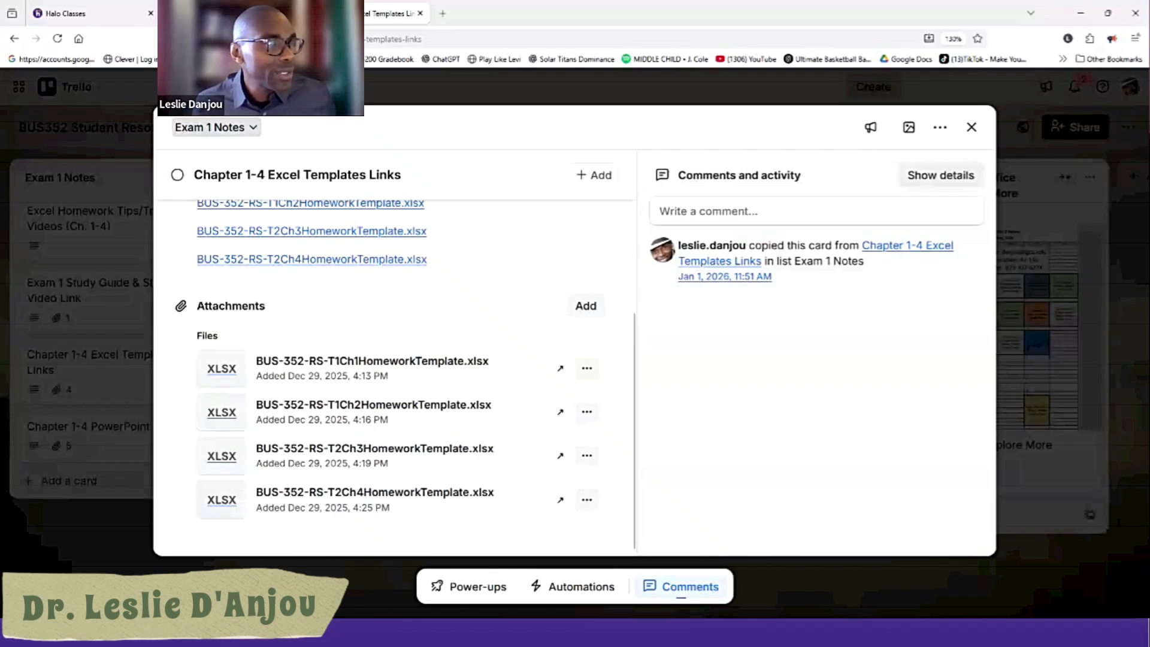
click(209, 13)
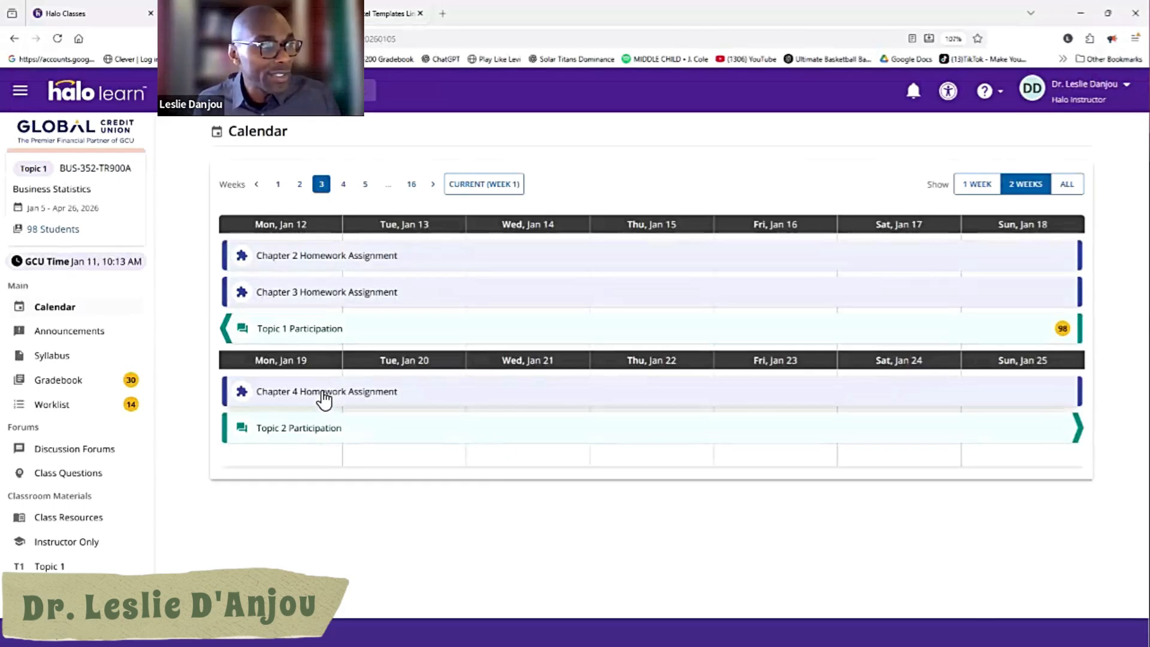
click(323, 398)
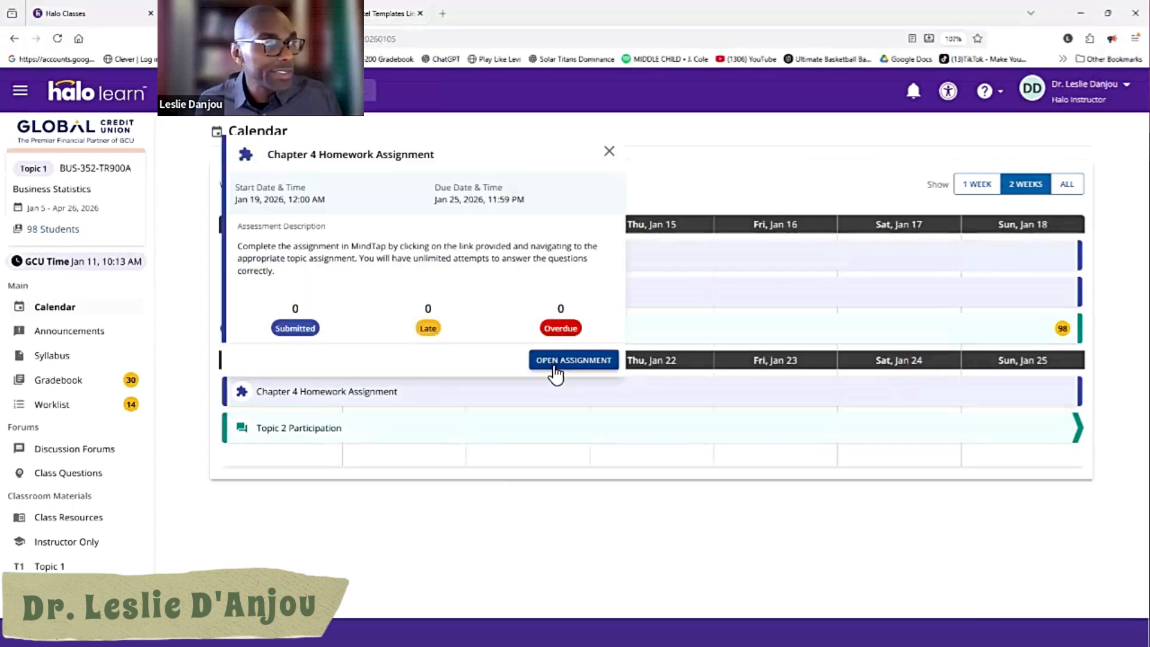
click(554, 363)
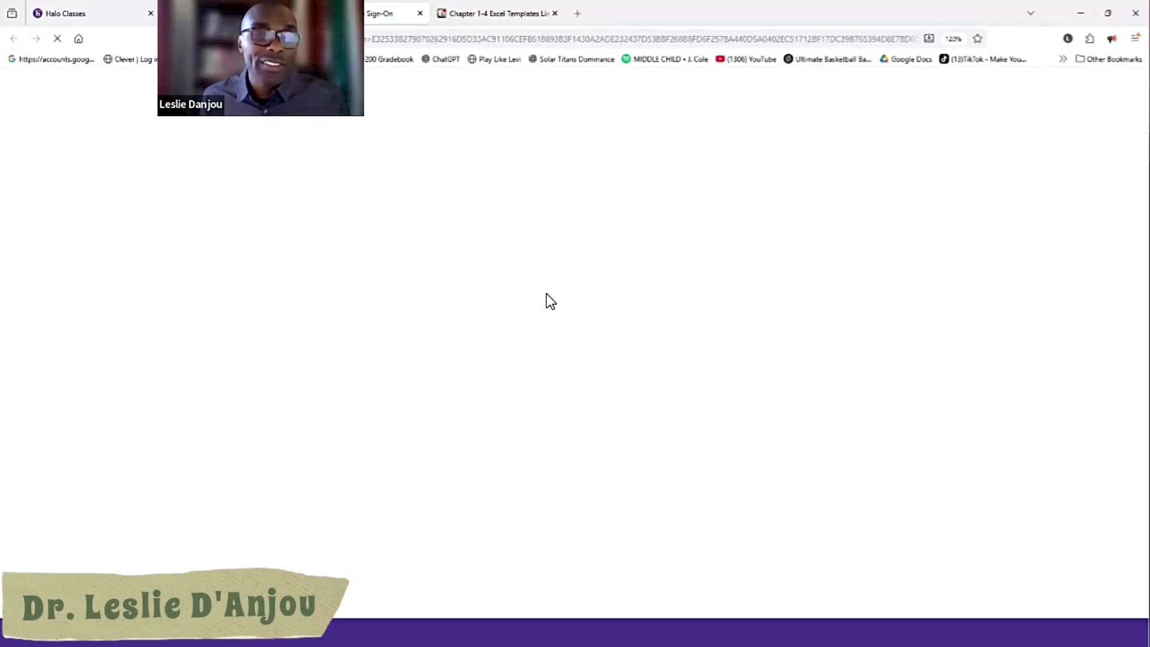
drag(663, 13, 12, 117)
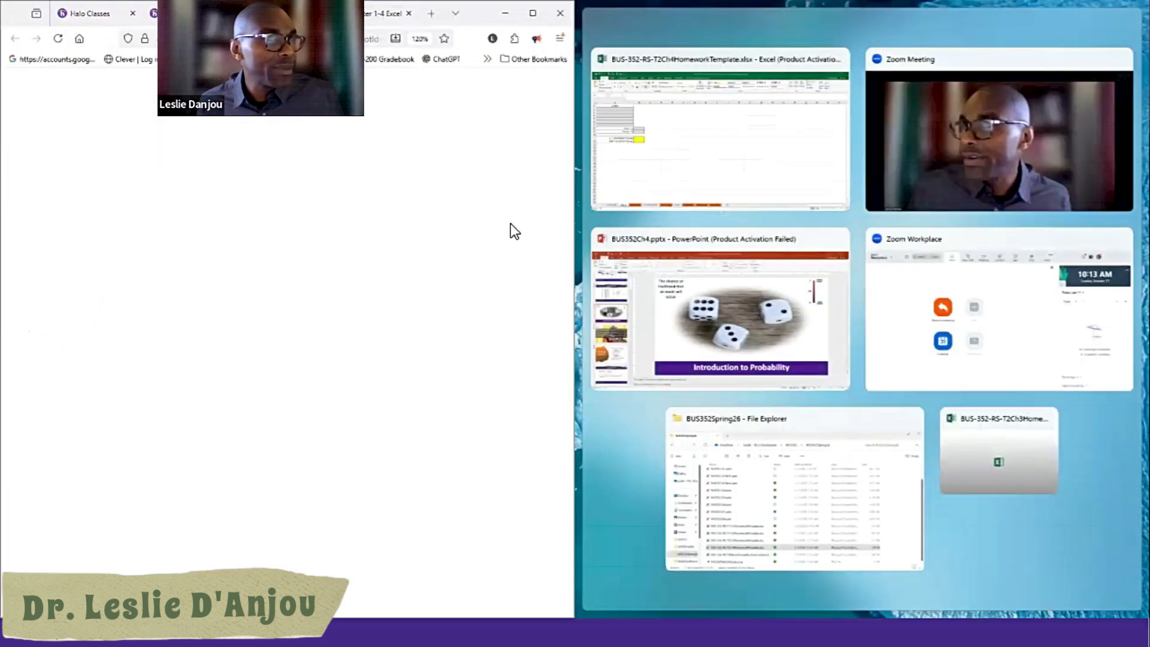
click(691, 151)
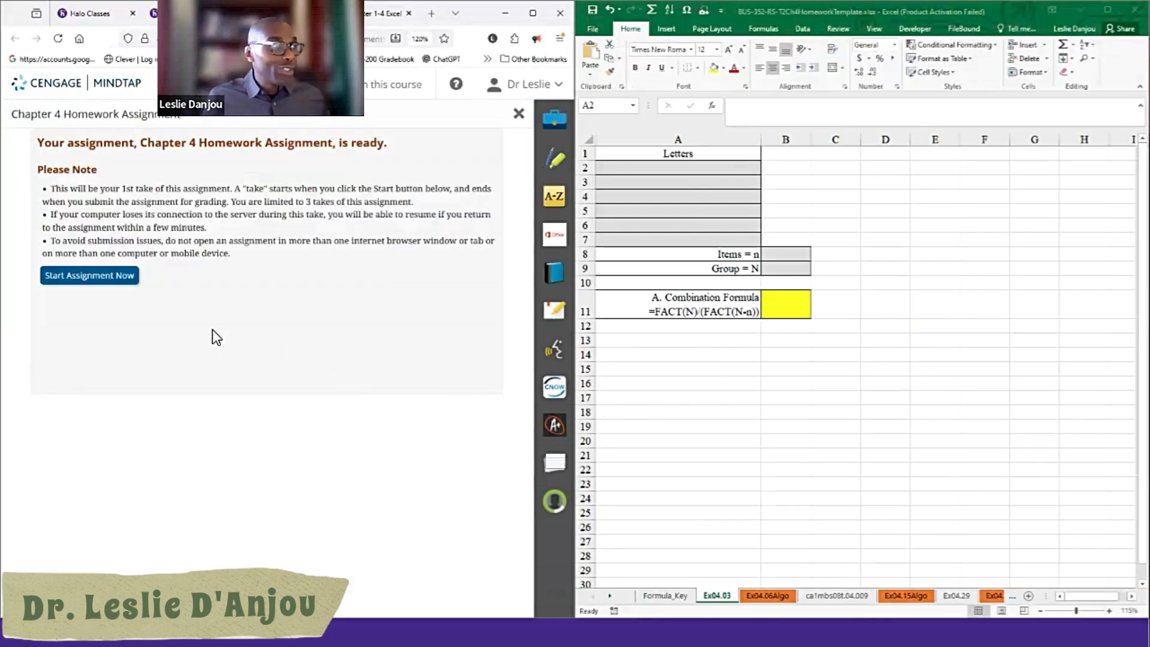
Step: Start the Chapter 4 Homework Assignment and go to question 4, Exercise 04.03
click(144, 289)
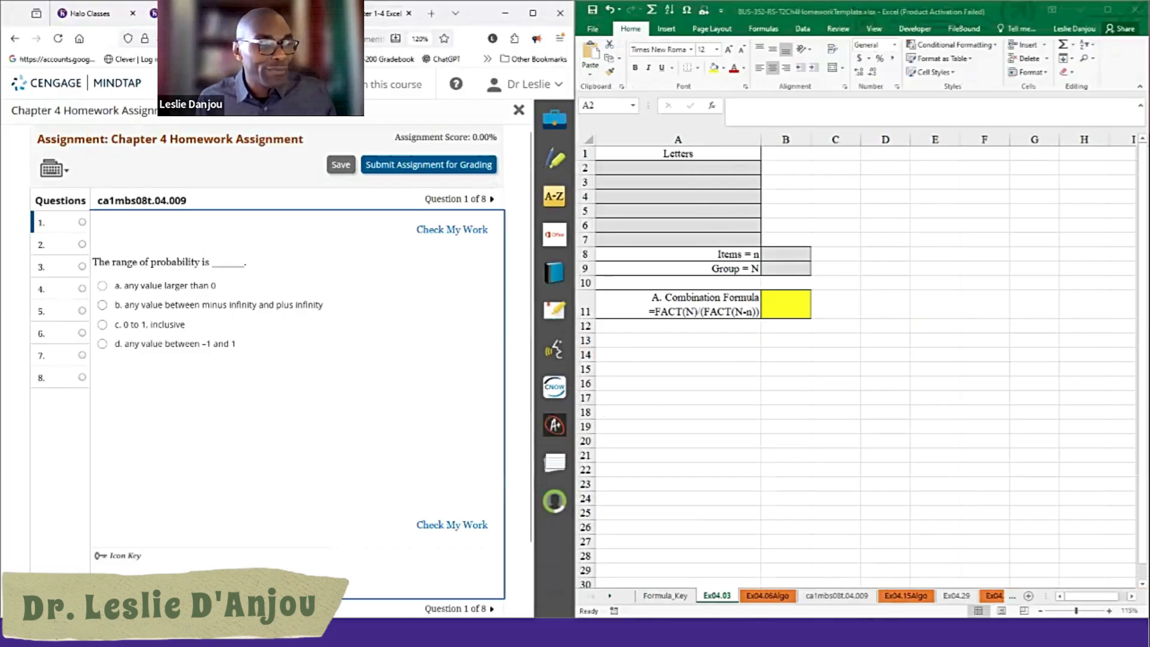
click(64, 249)
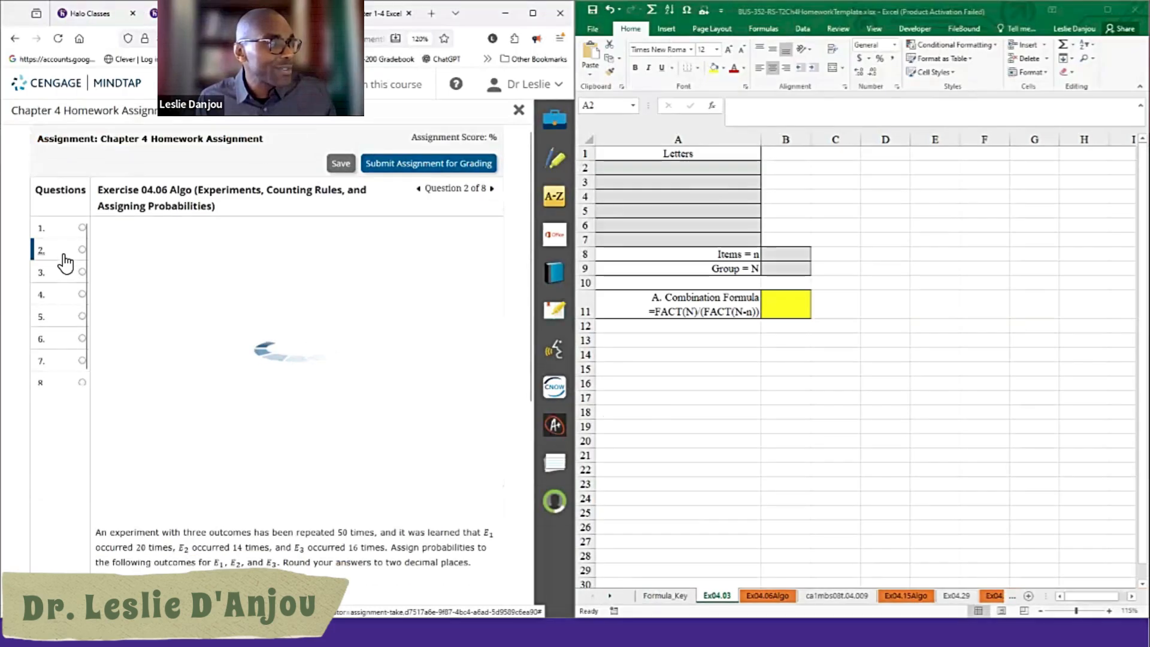
click(65, 286)
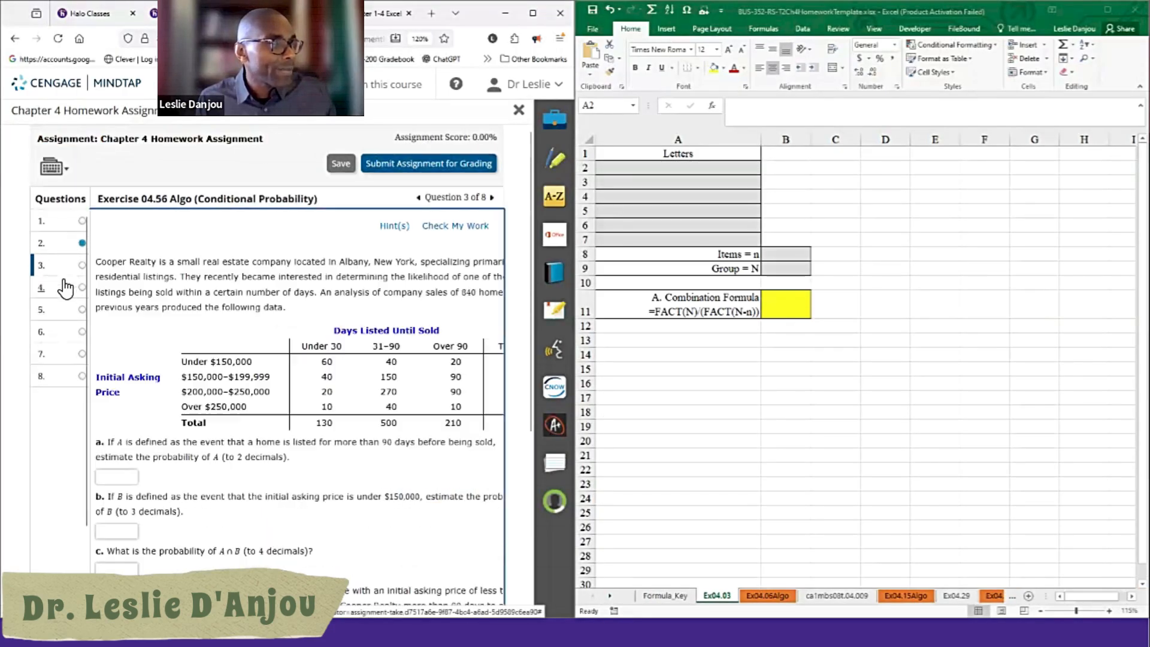
click(59, 290)
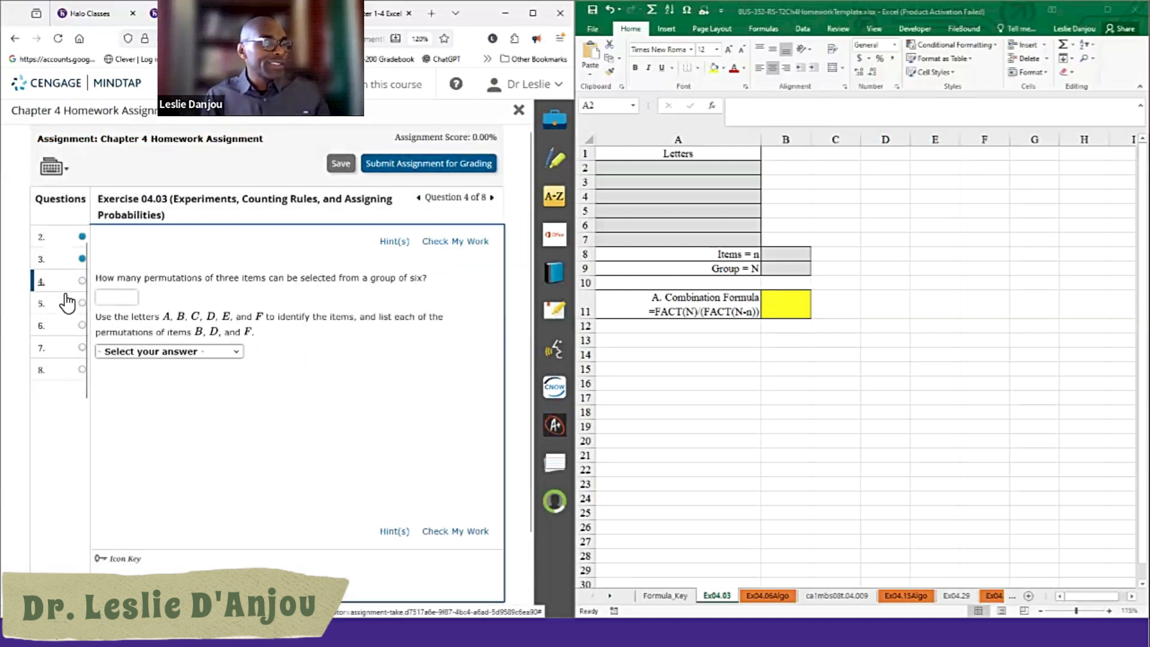
Step: Fill the Letters cells A2 to A7 of the Ex04.03 sheet with A, B, C, D, E and F
click(659, 174)
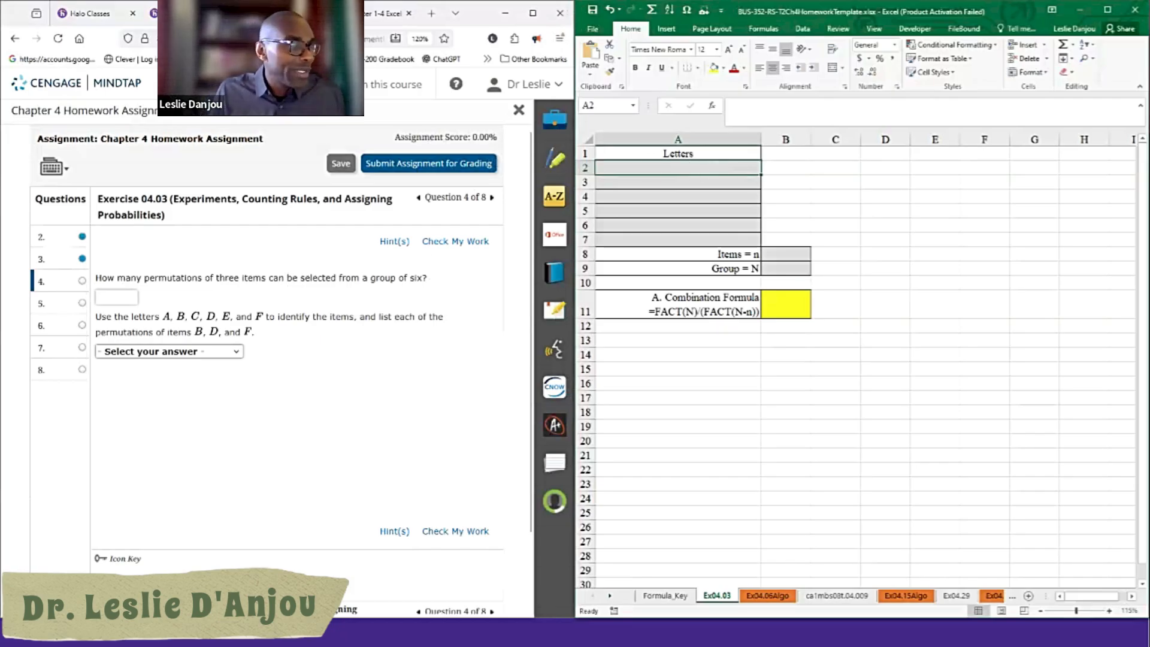
text(A)
key(Return)
text(B)
key(Return)
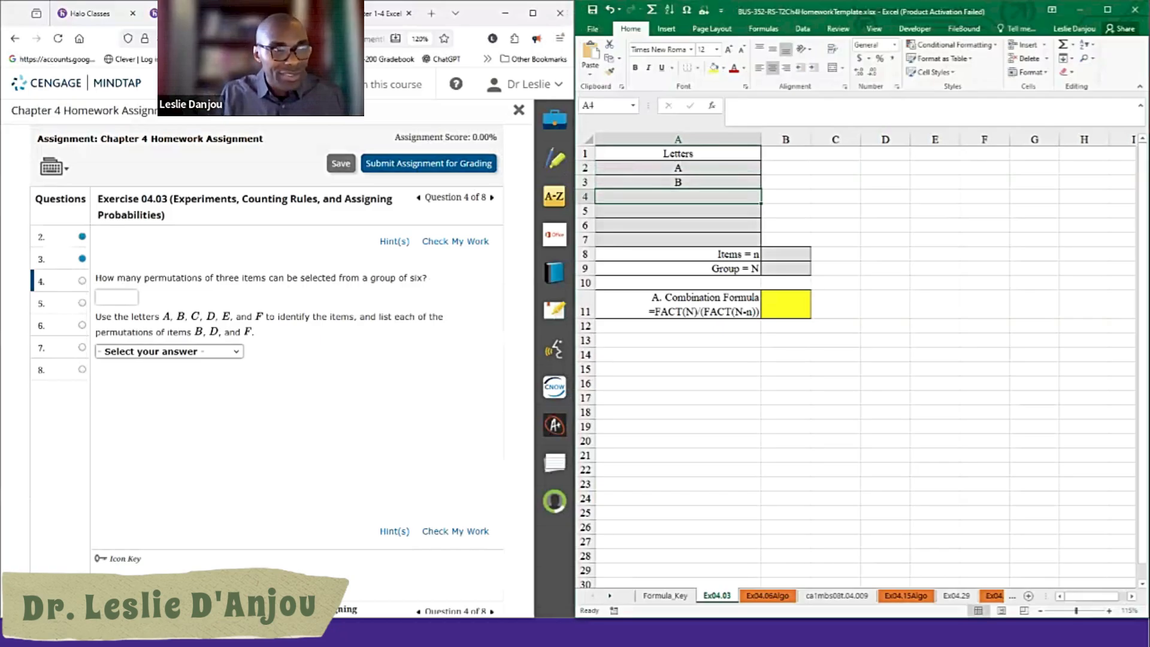
text(c)
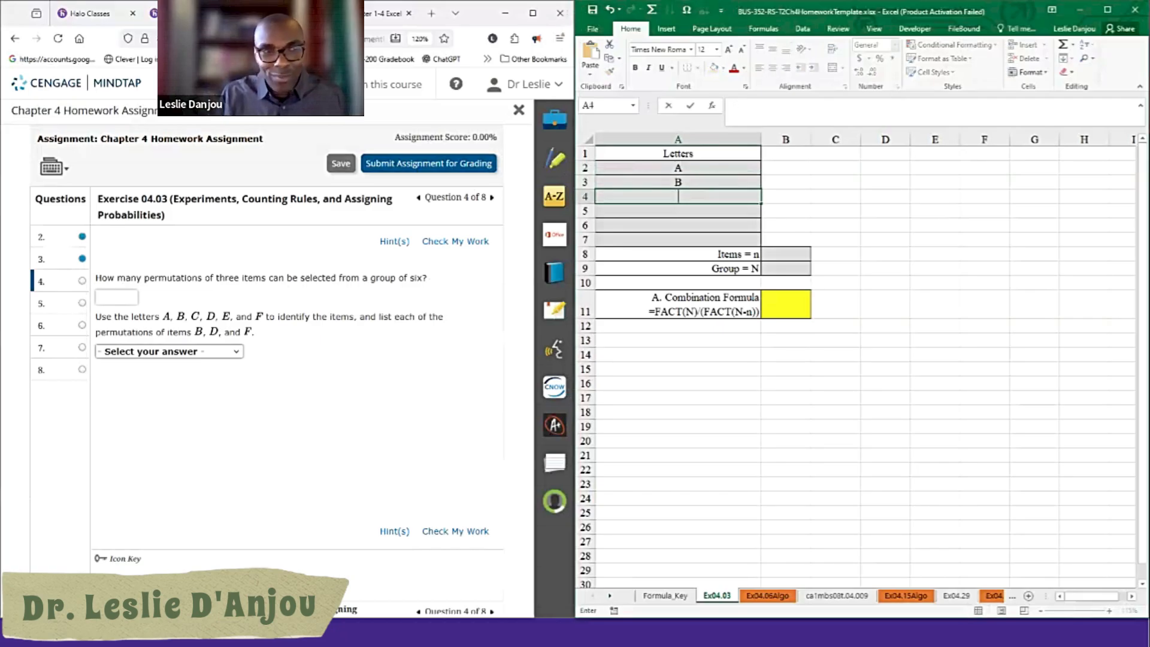
key(Return)
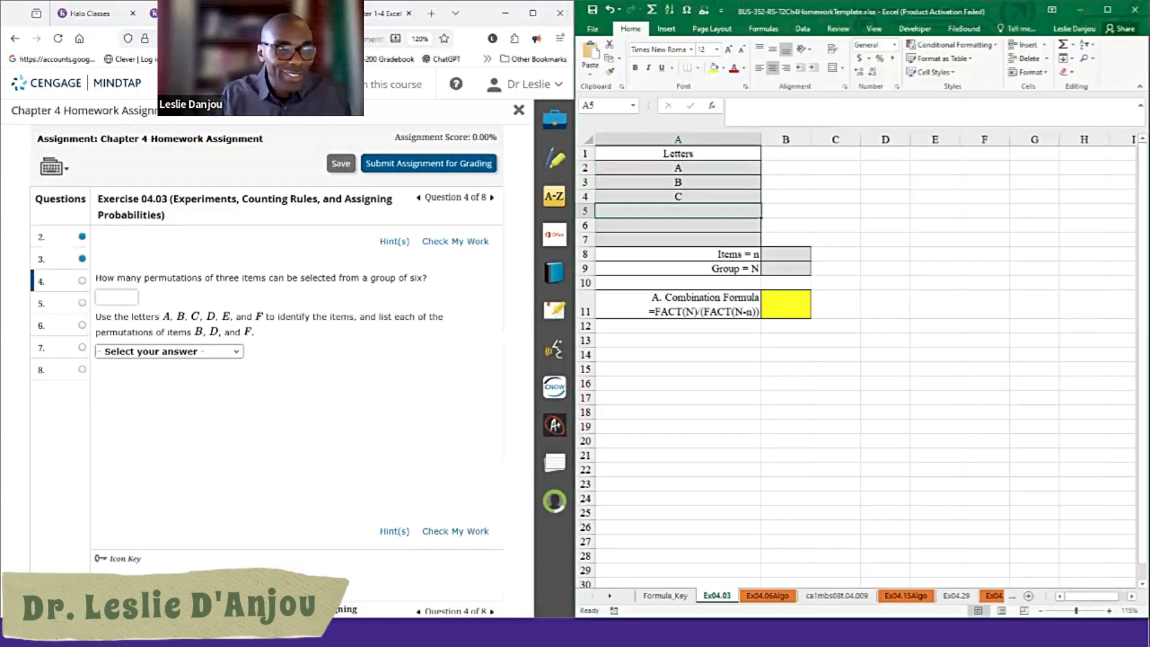
text(D)
key(Return)
text(E)
key(Return)
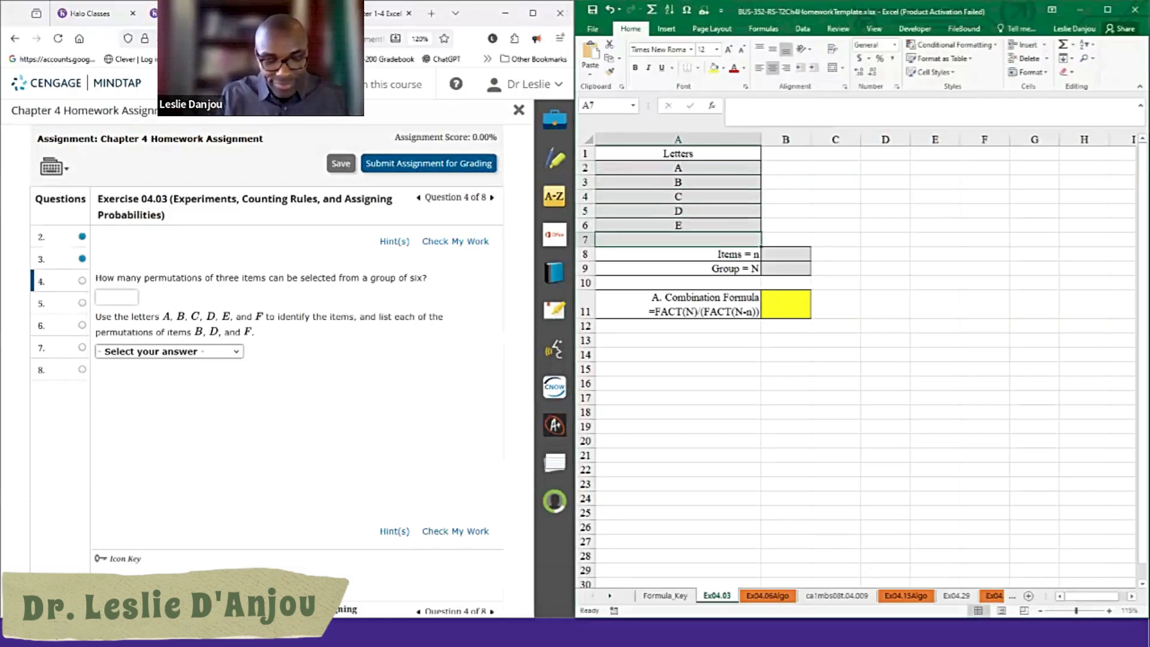
text(F)
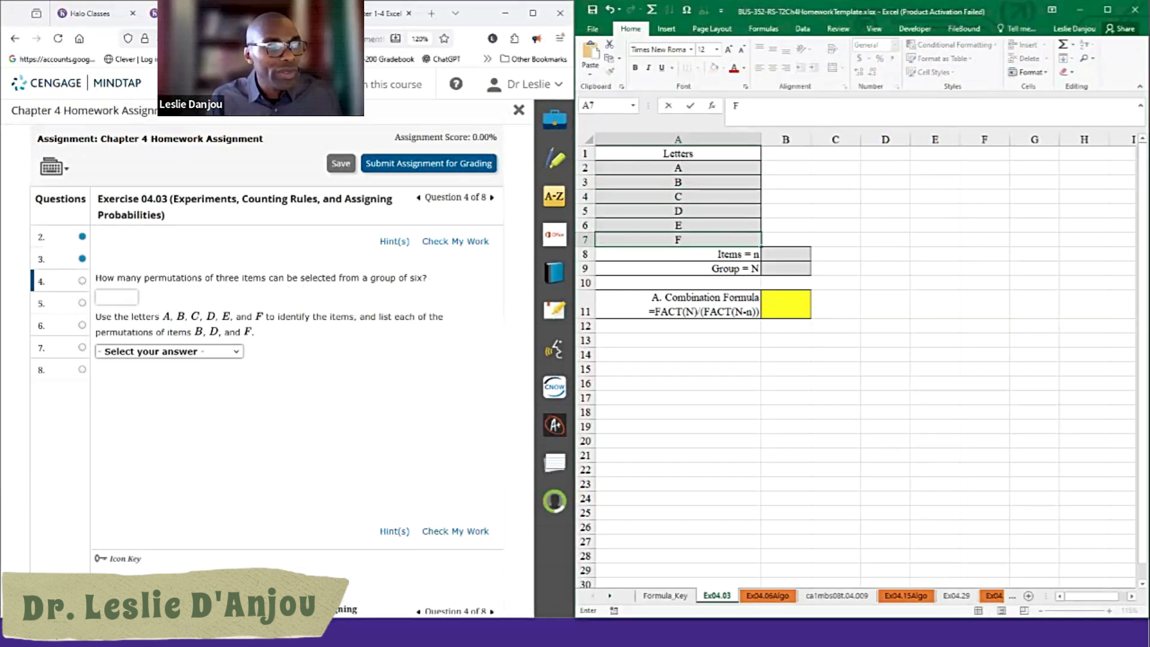
Step: Enter 3 for Items = n in B8 and 6 for Group = N in B9
click(786, 254)
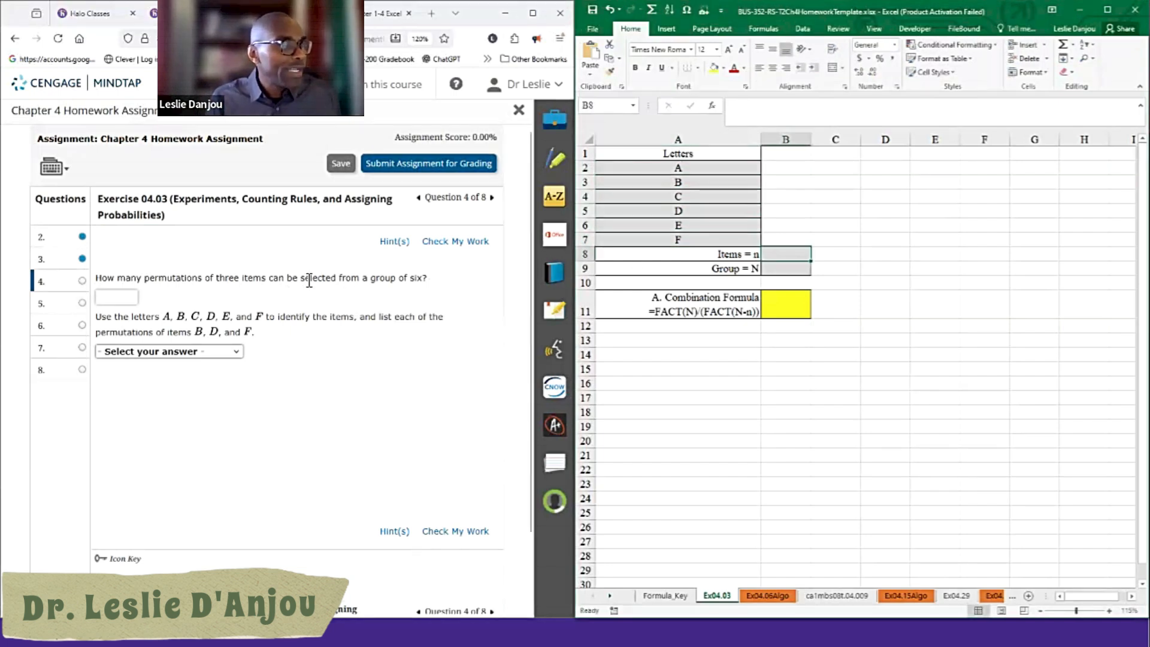
text(3)
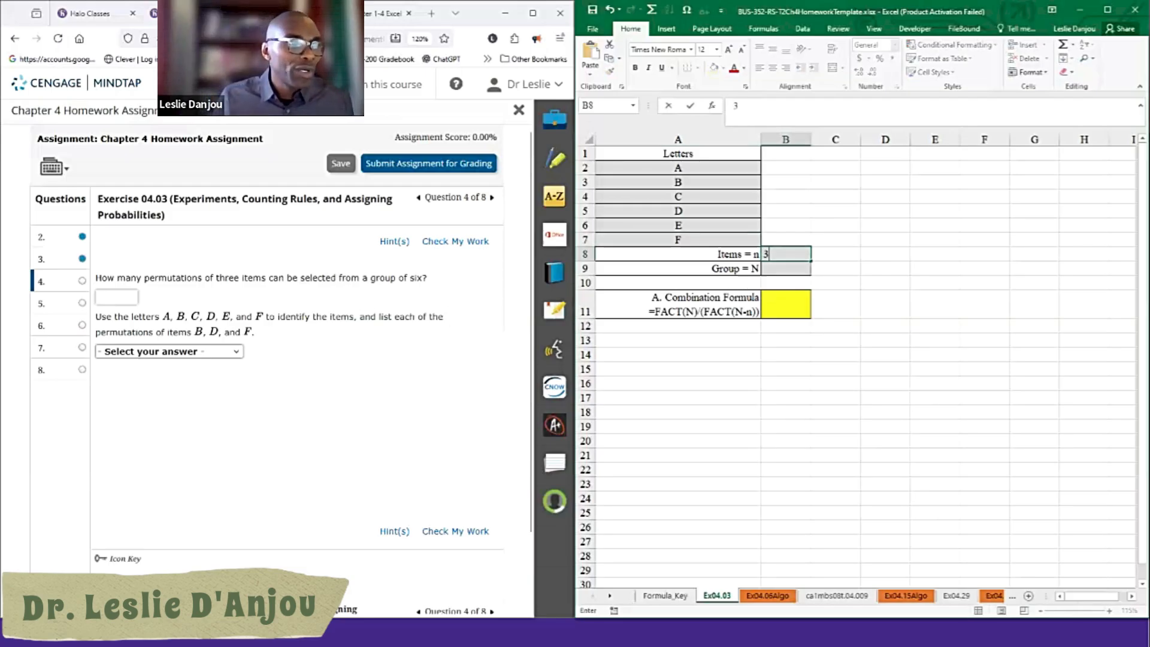
key(Return)
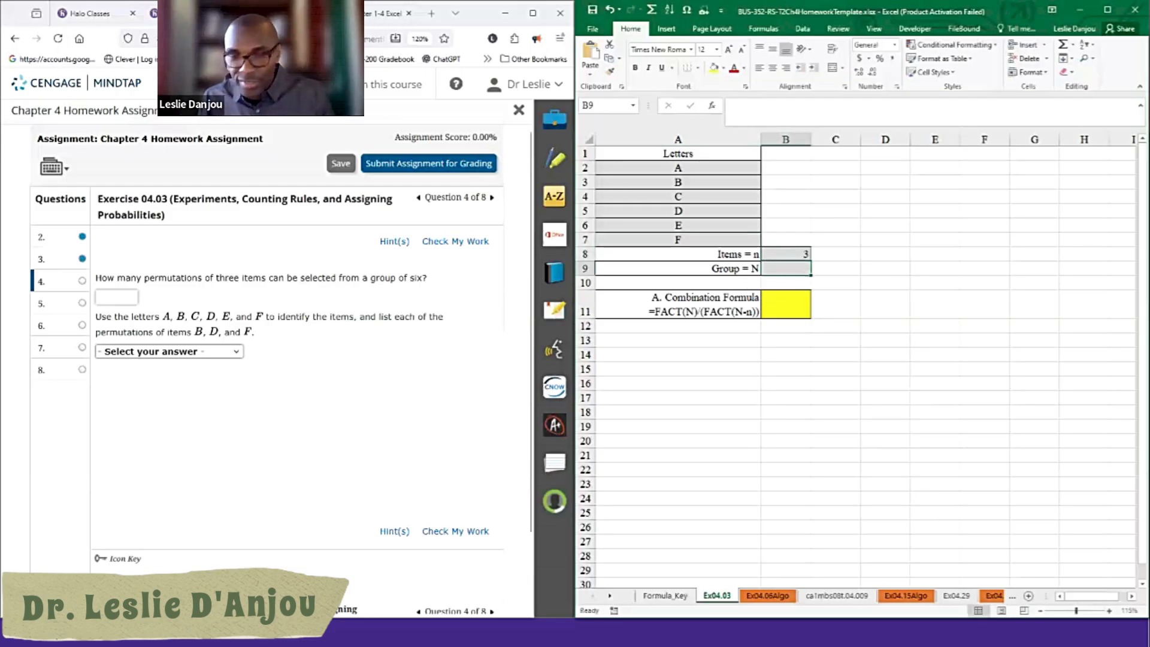
text(6)
key(Return)
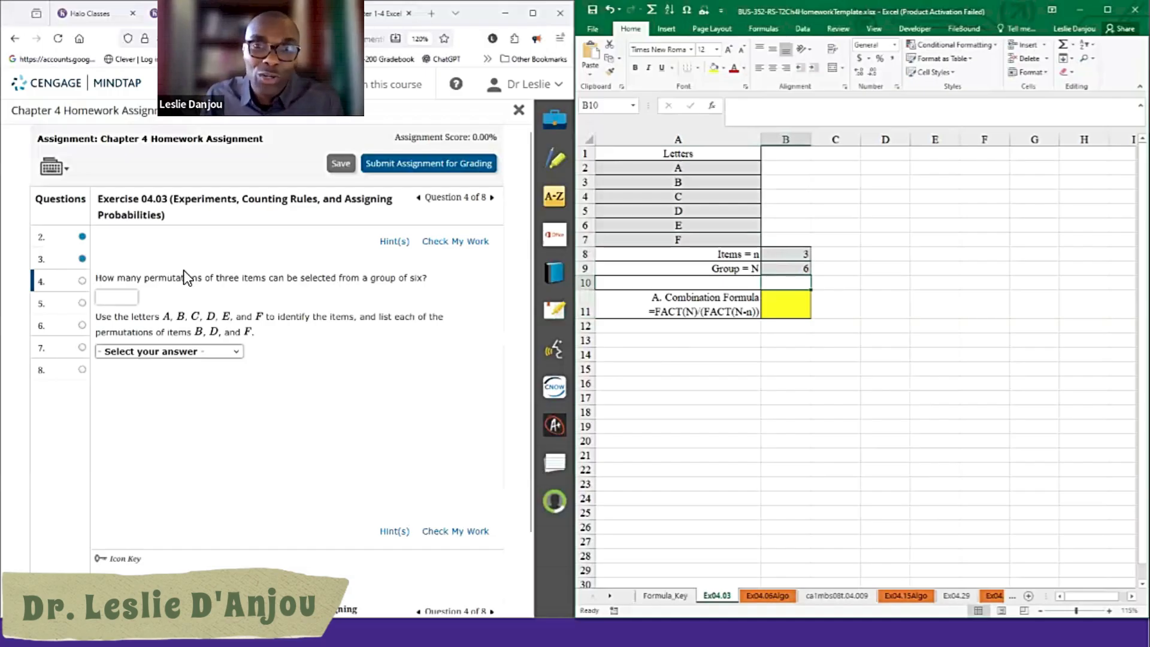
Step: Copy the formula text =FACT(N)/(FACT(N-n)) from the label in A11 into the yellow answer cell B11
double_click(649, 313)
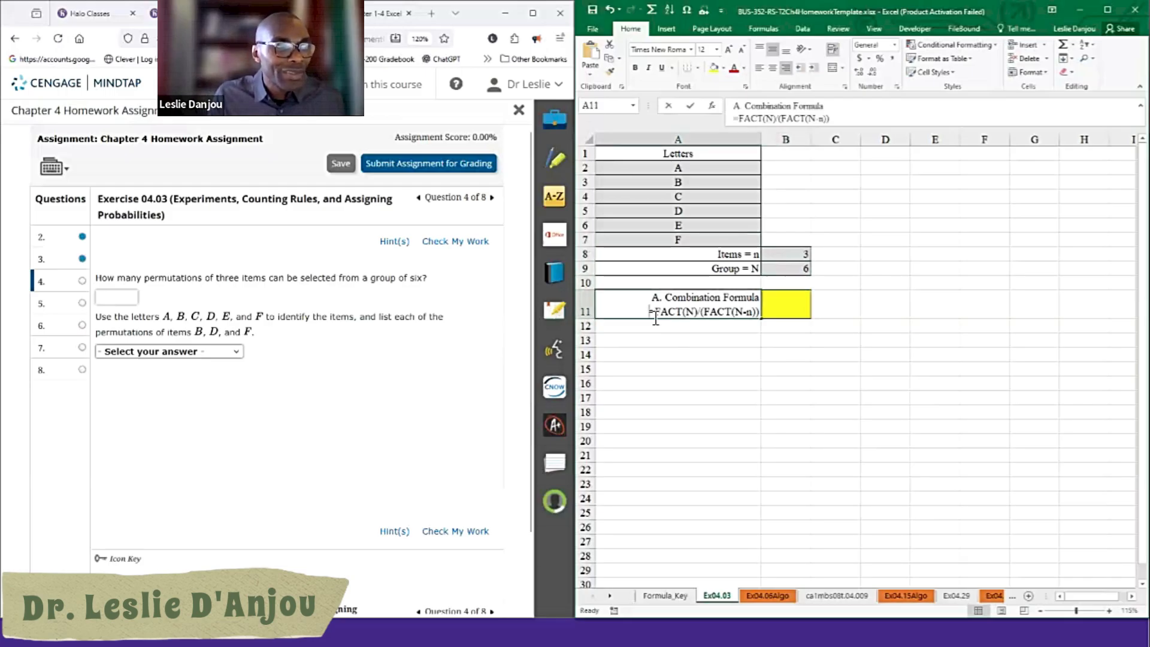
drag(650, 312, 759, 312)
key(ctrl+c)
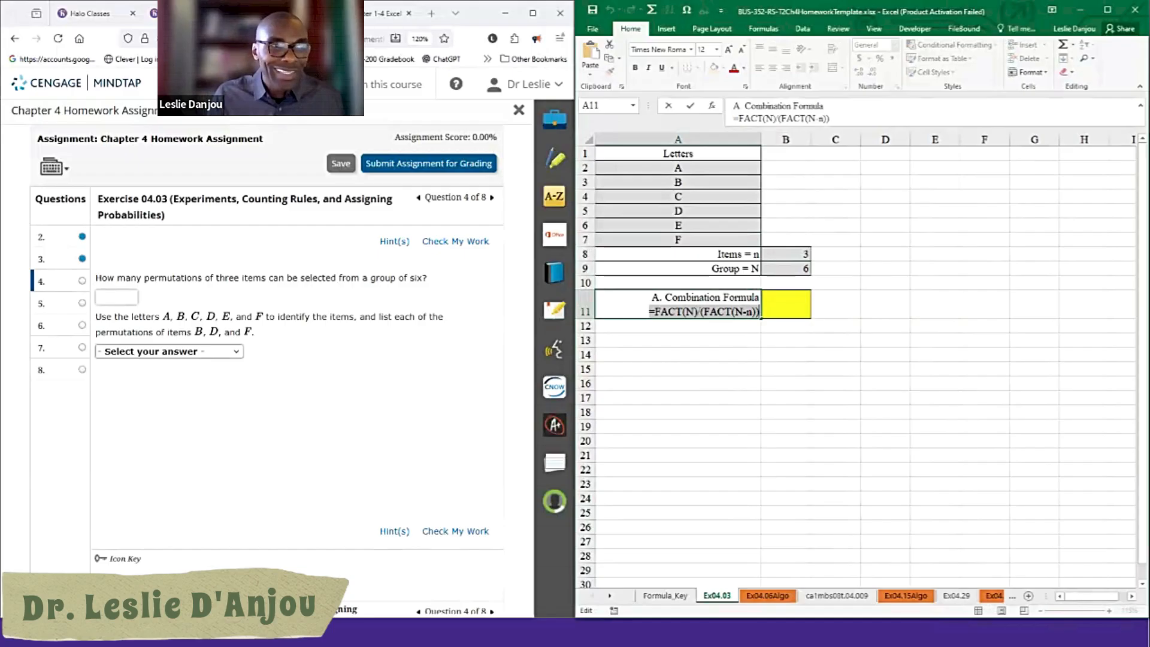
click(785, 304)
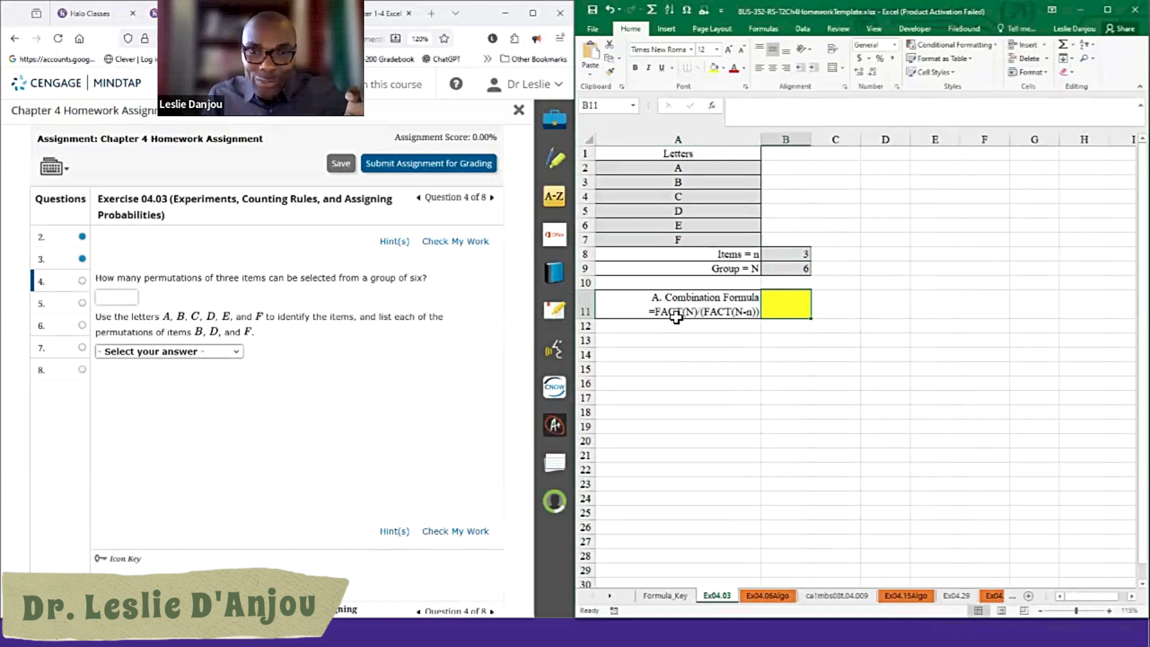
double_click(785, 304)
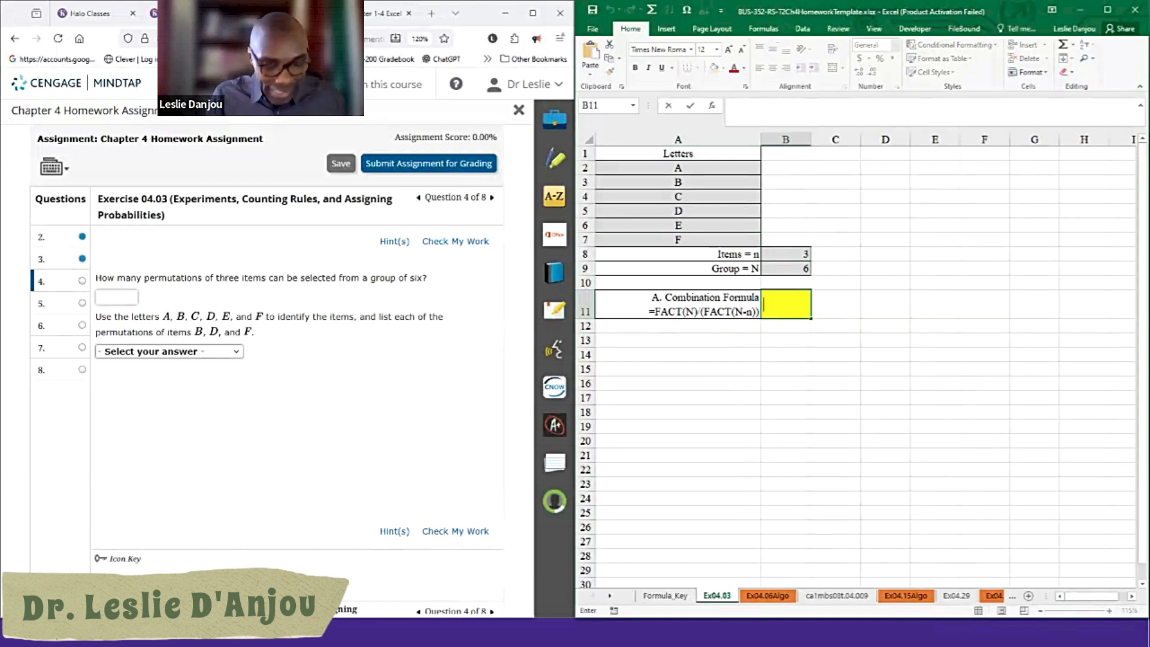
key(ctrl+v)
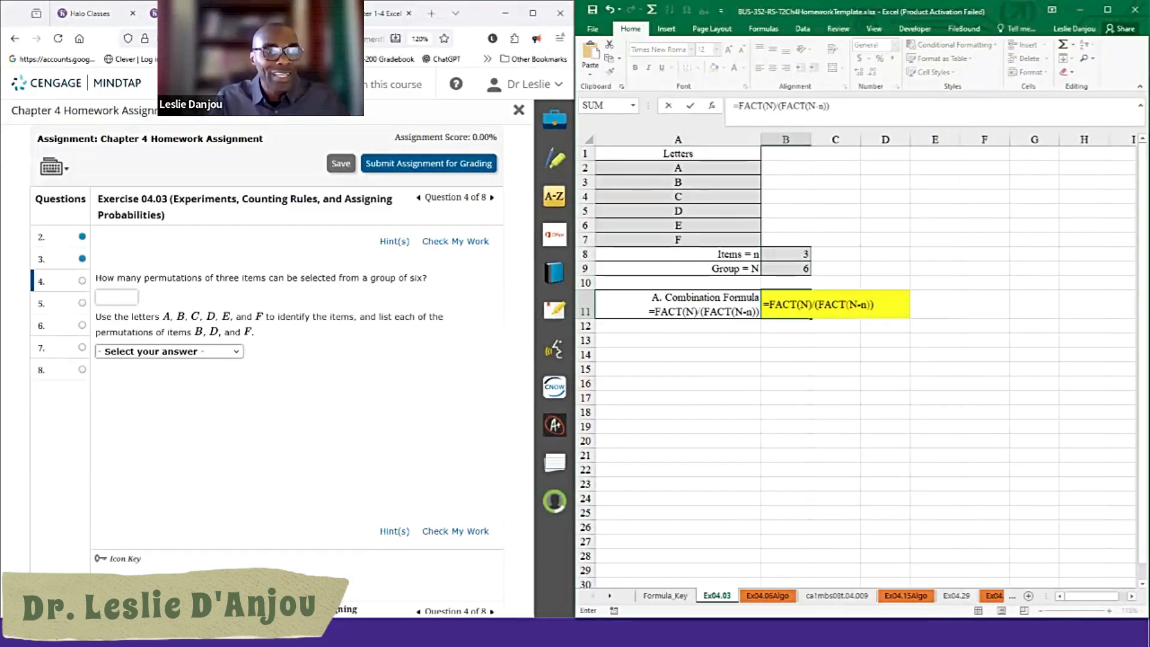
Step: Replace N with B9 and n with B8 in the B11 formula, giving =FACT(B9)/(FACT(B9-B8)), and commit it
click(804, 304)
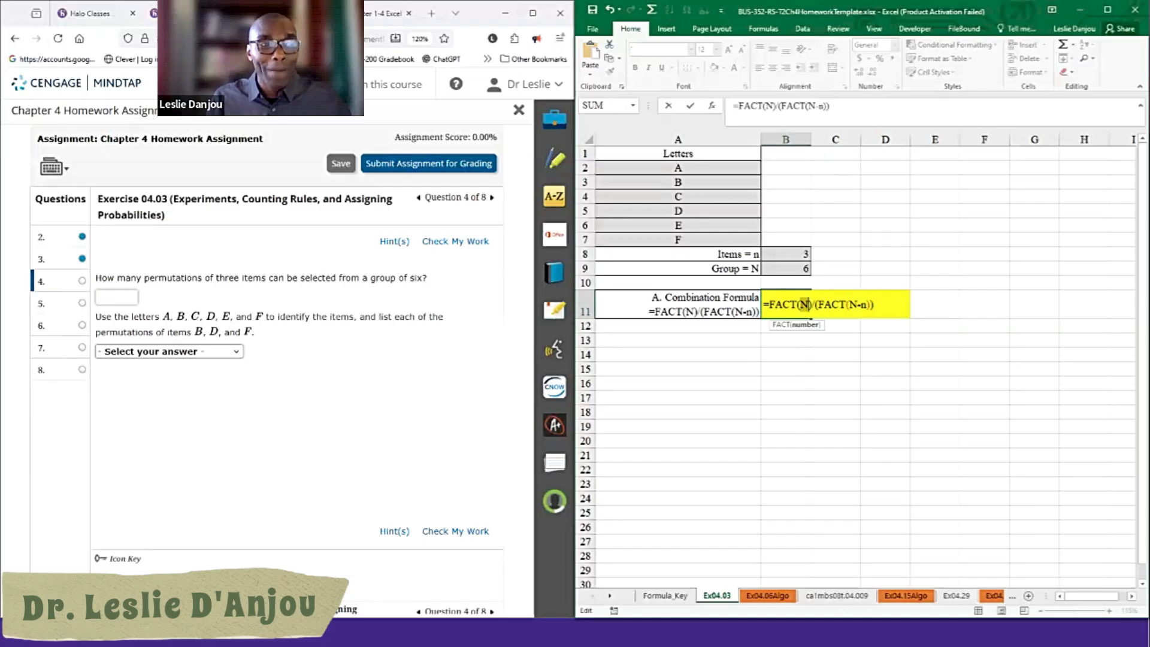
click(796, 268)
double_click(857, 304)
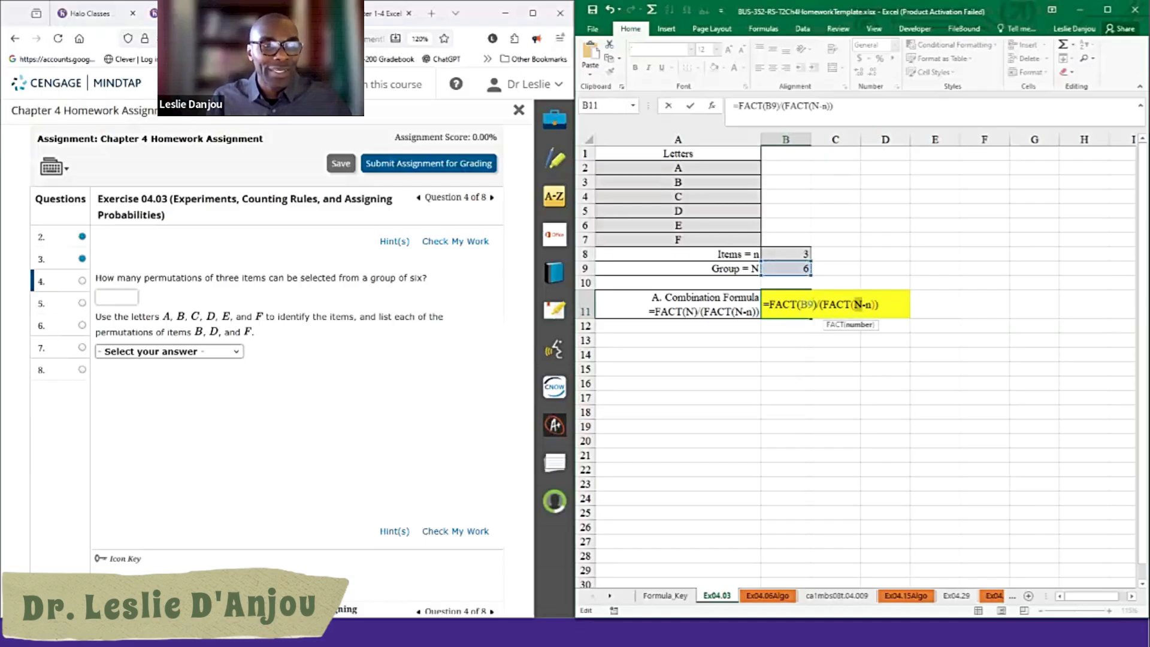
click(803, 269)
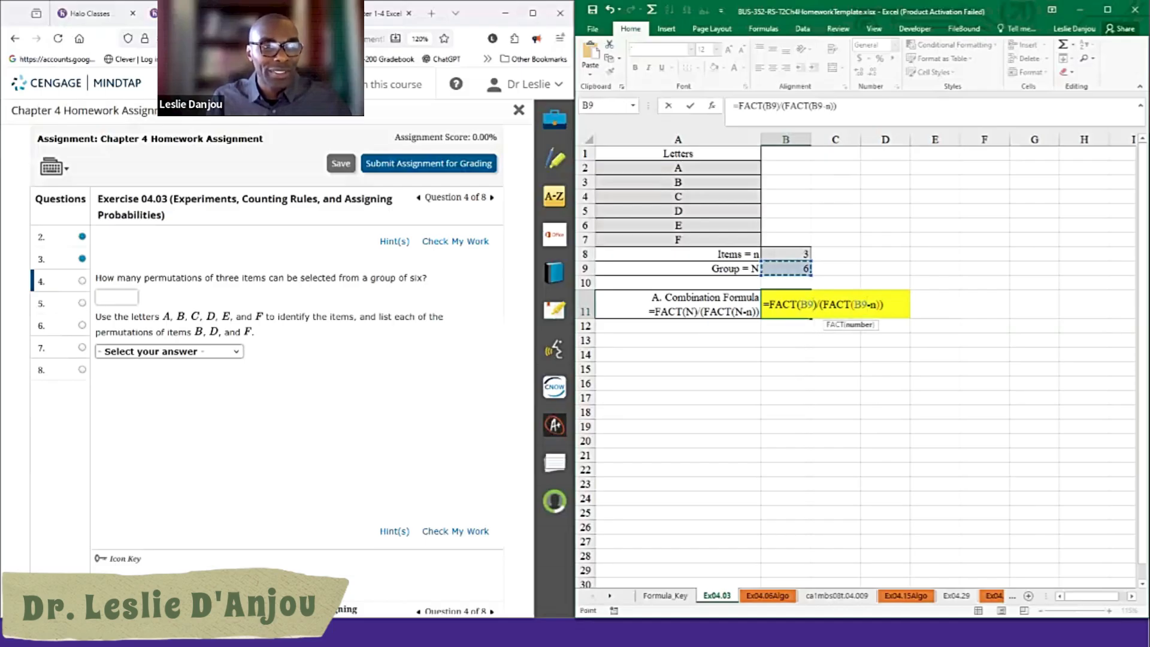
double_click(873, 304)
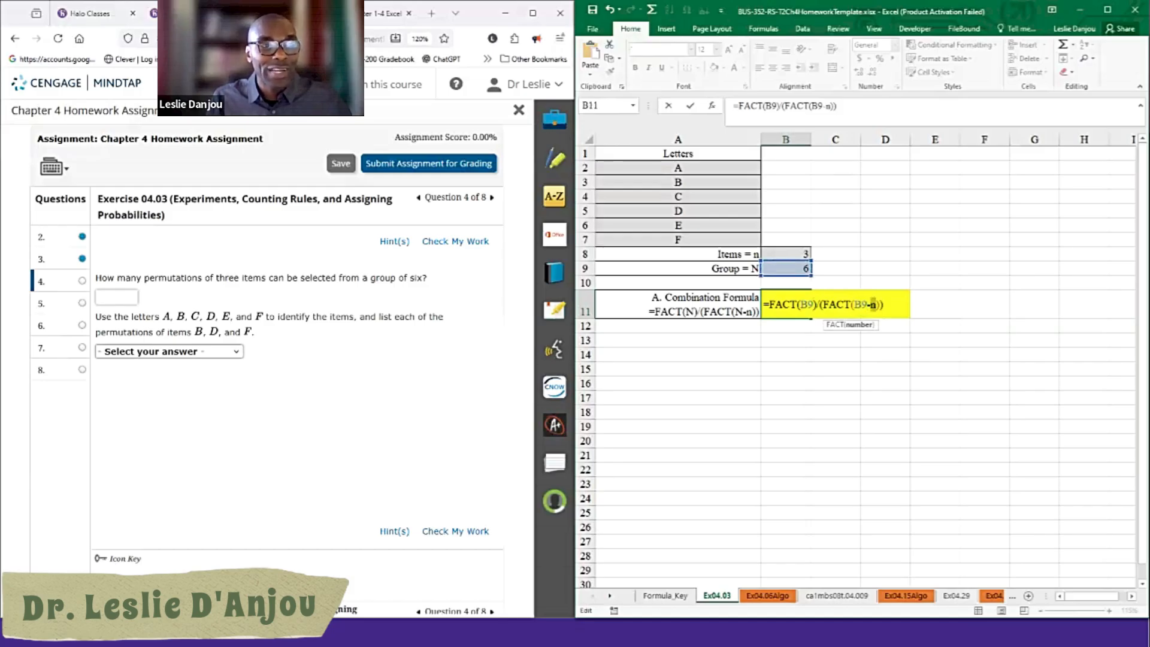
click(805, 254)
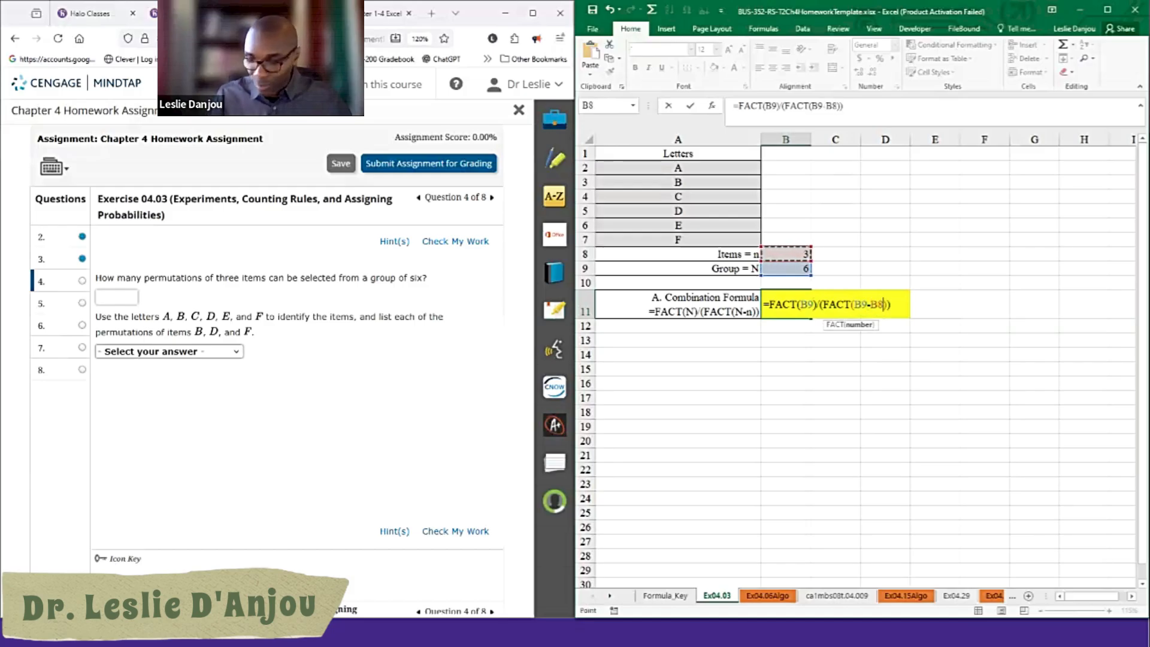
key(Return)
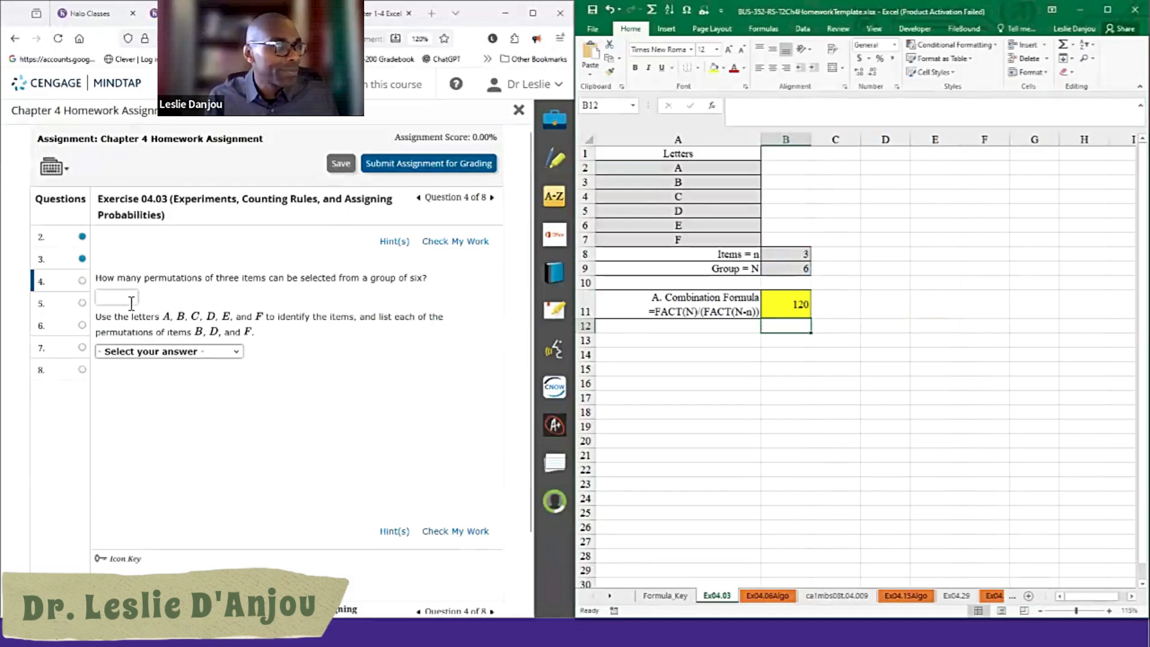
Step: Answer 120 for the number of permutations in the Exercise 04.03 question and check the work
click(128, 298)
text(120)
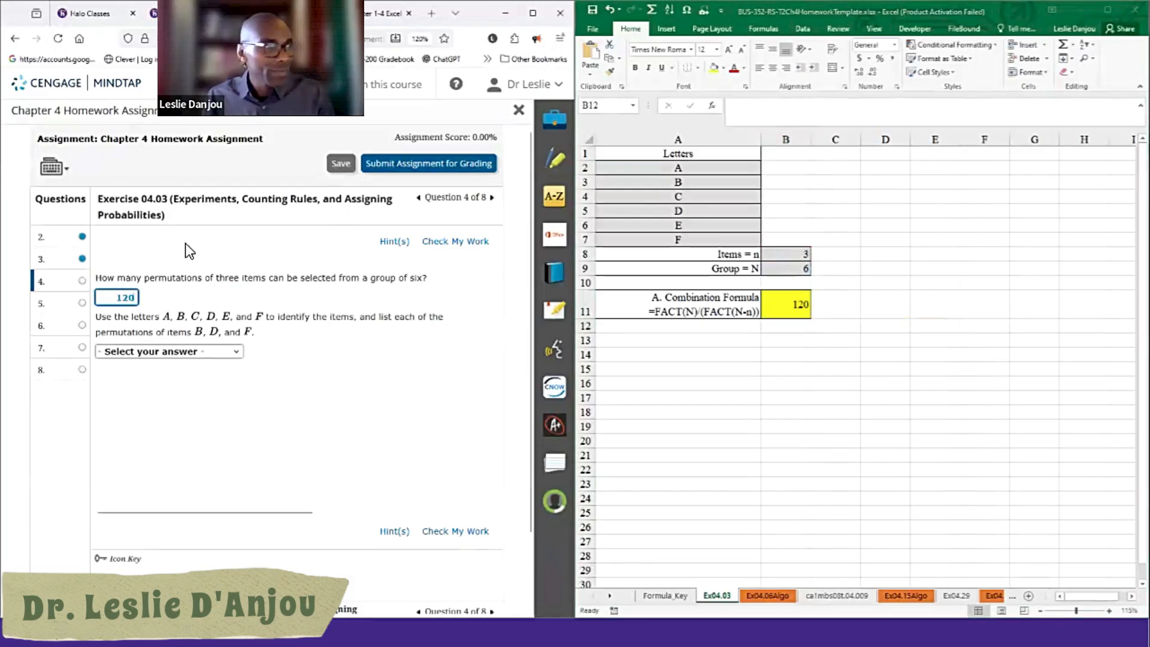
click(466, 242)
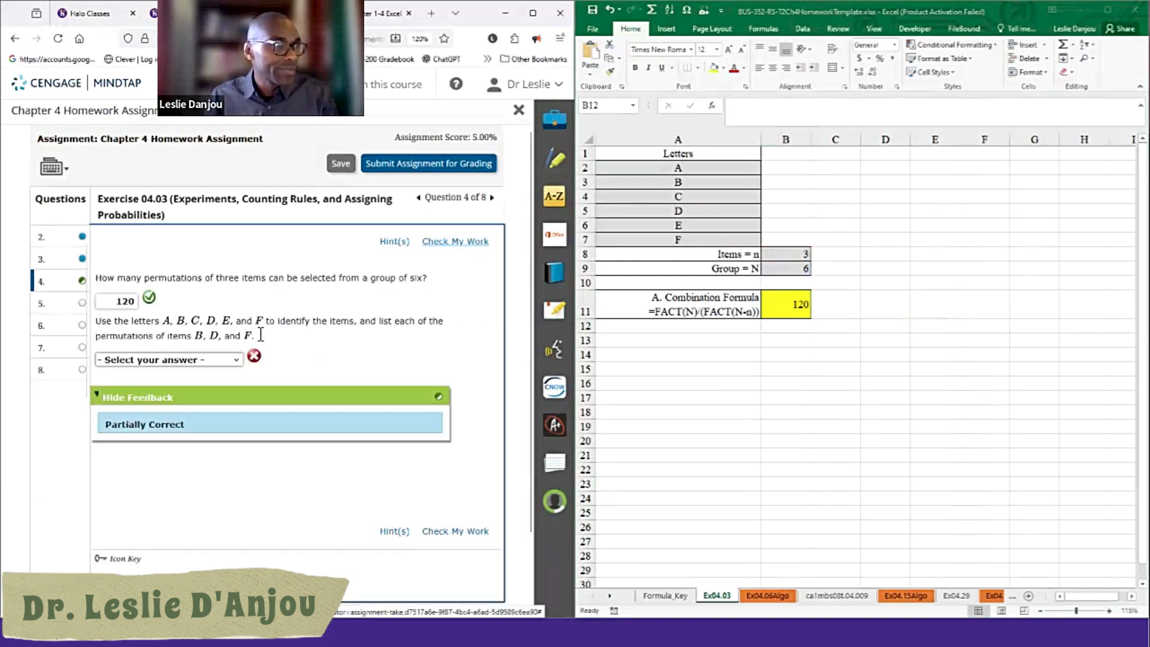
Step: Choose BDF BFD DBF DFB FBD FDB as the permutations of B, D and F, and check the work again
click(197, 361)
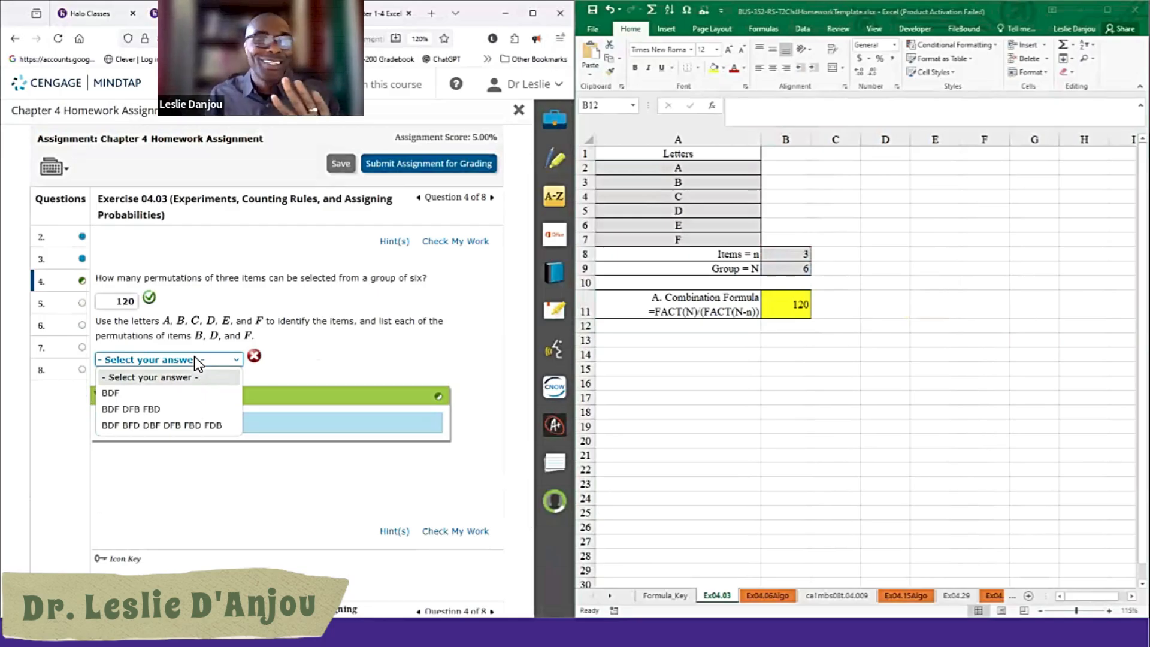
click(191, 419)
click(447, 244)
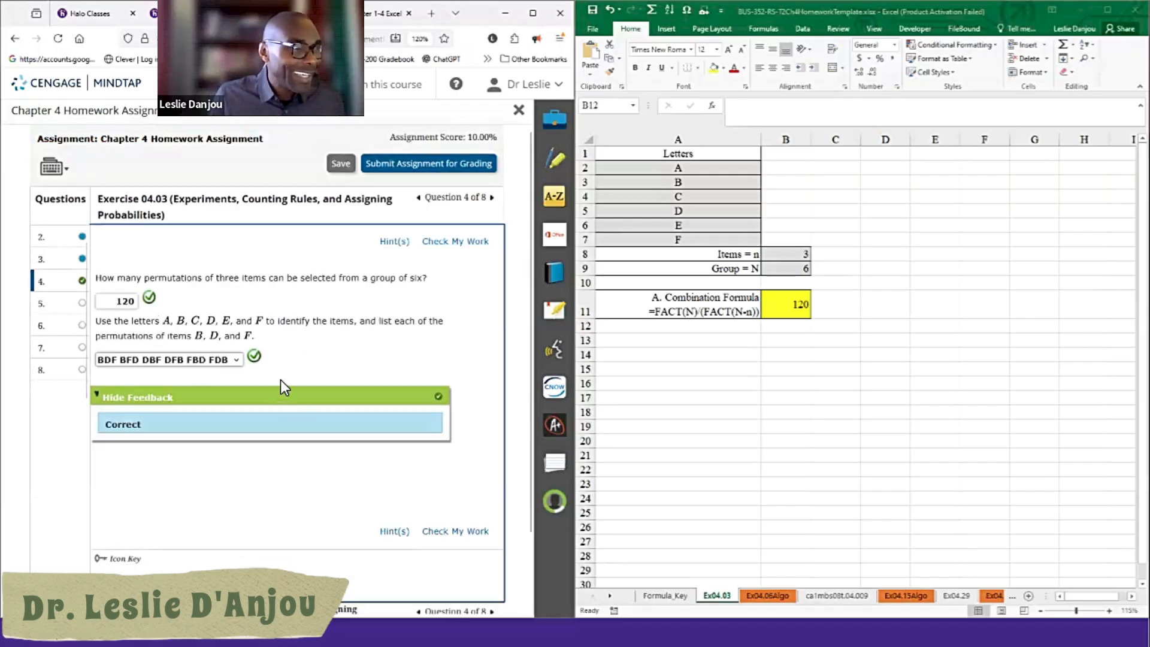
Step: Label A13 of the Ex04.03 sheet "List" and enter "BDF ..." beside it in B13
click(716, 344)
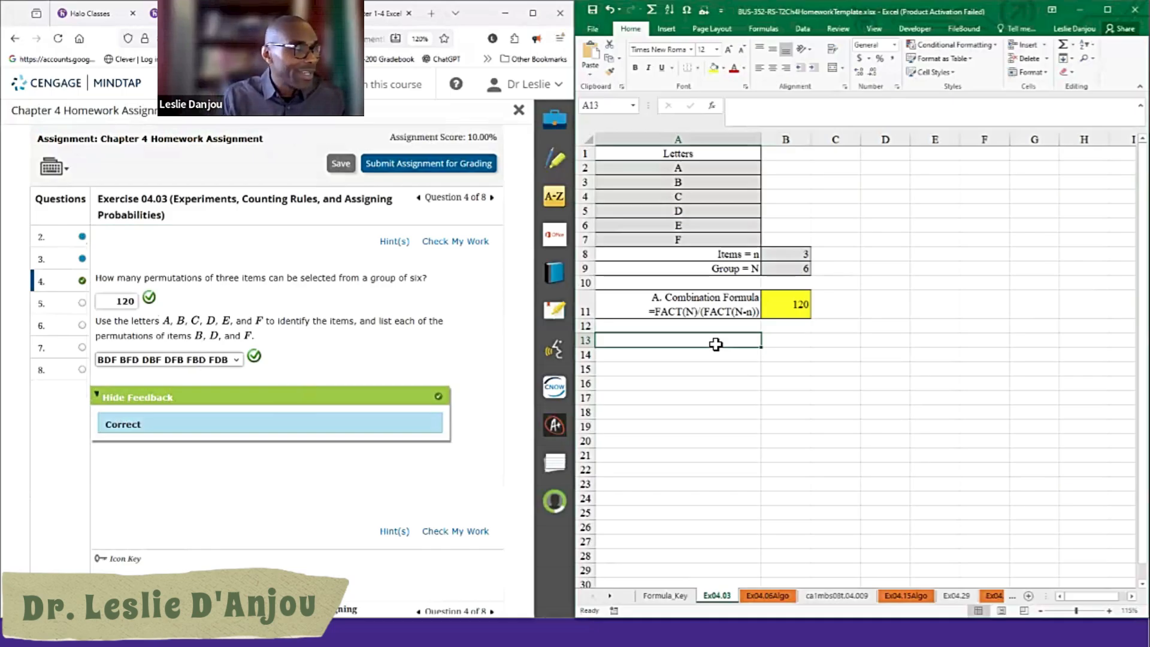
text(List)
key(Tab)
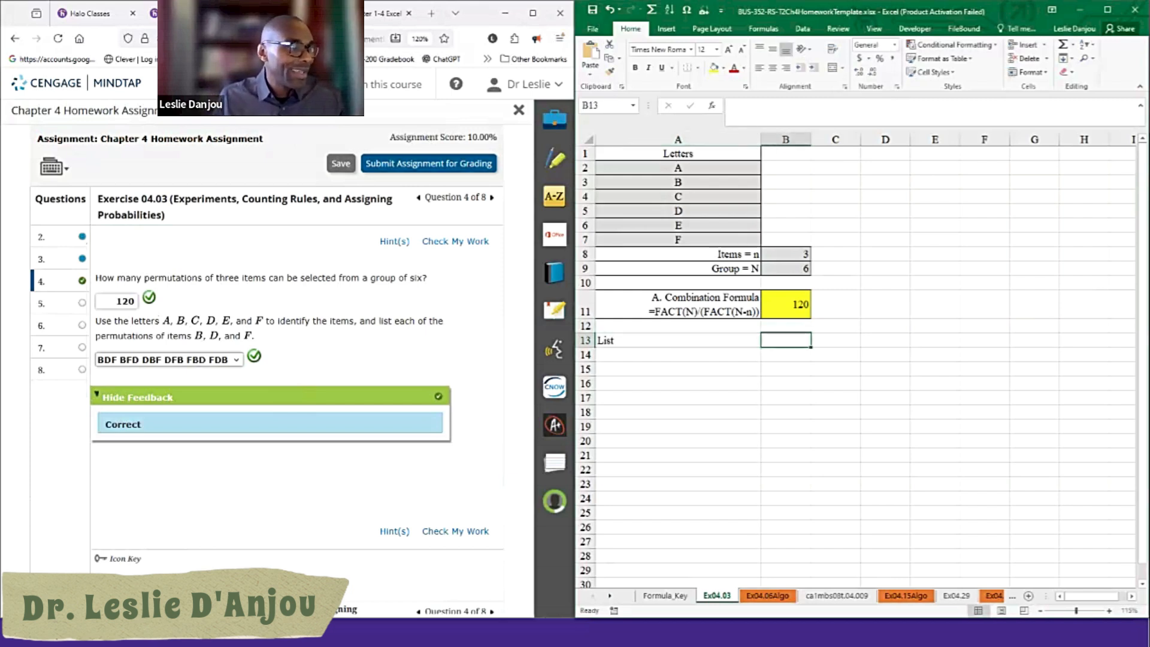
text(B)
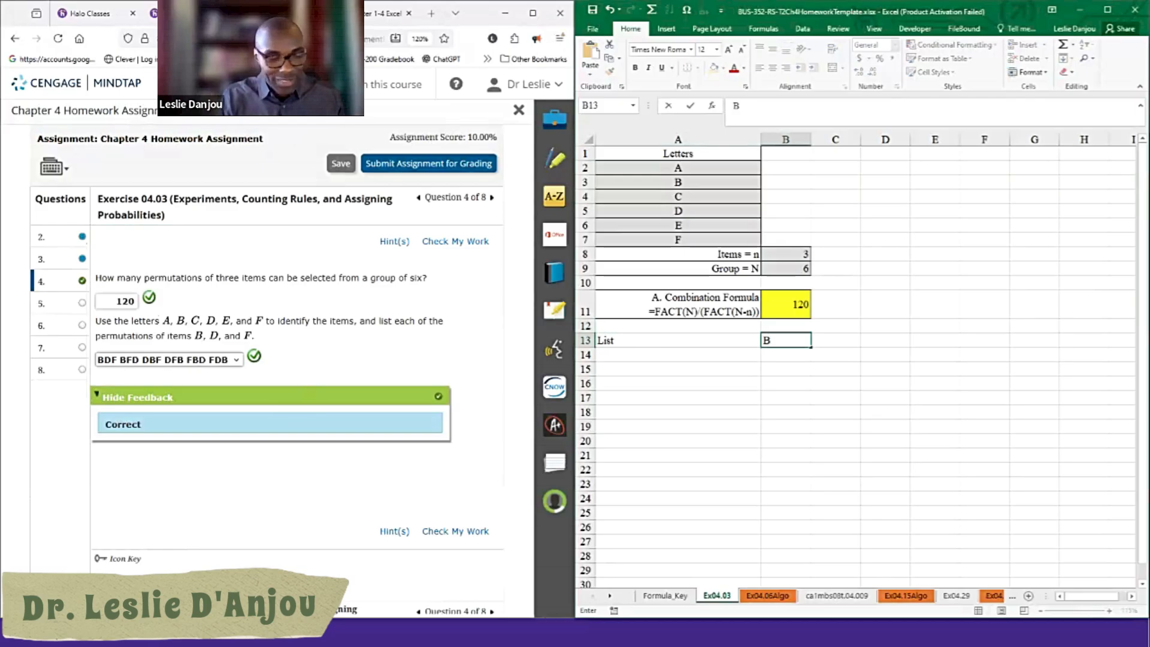
text(DF)
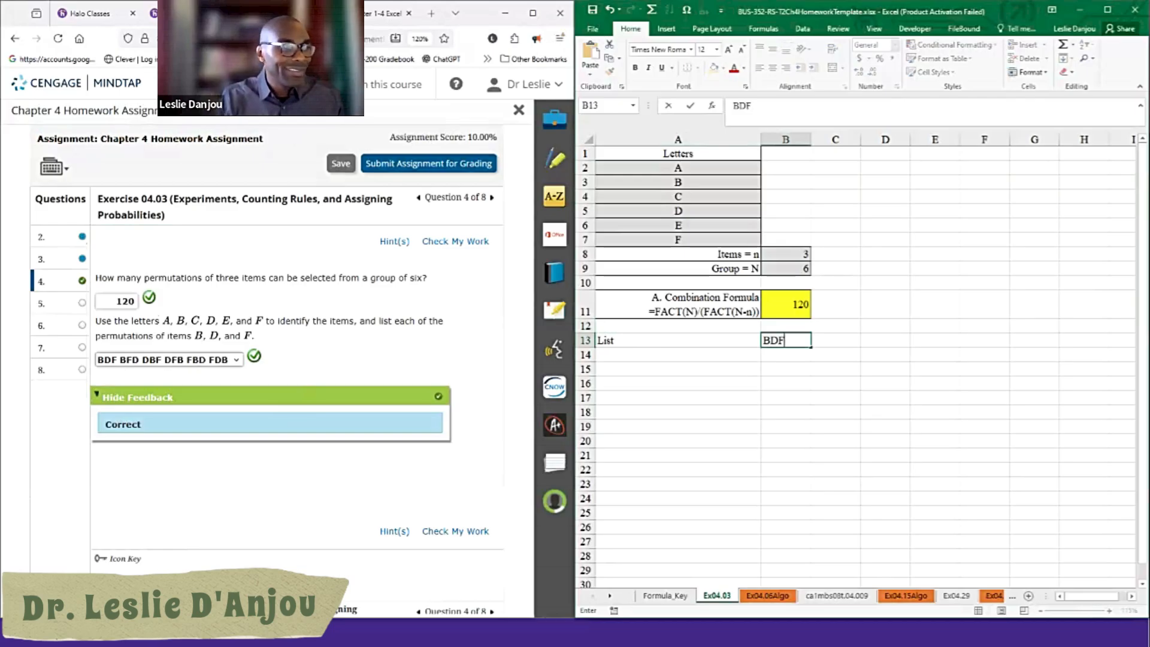
text( ...)
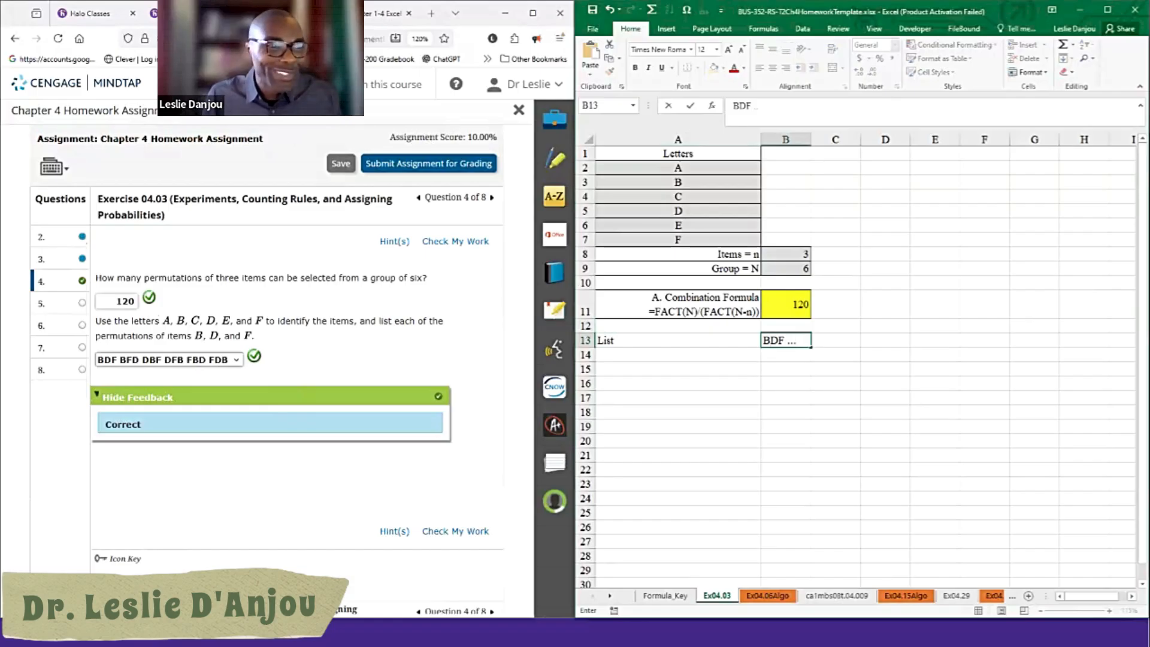
click(885, 303)
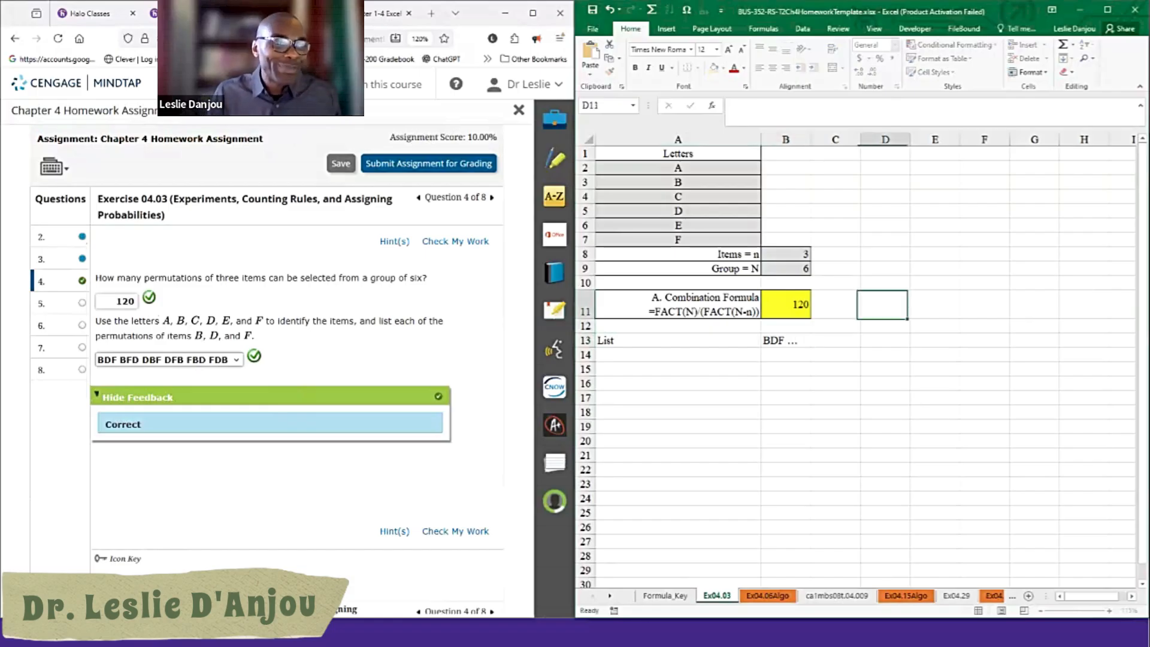
Step: Right-align the List label in A13
click(715, 339)
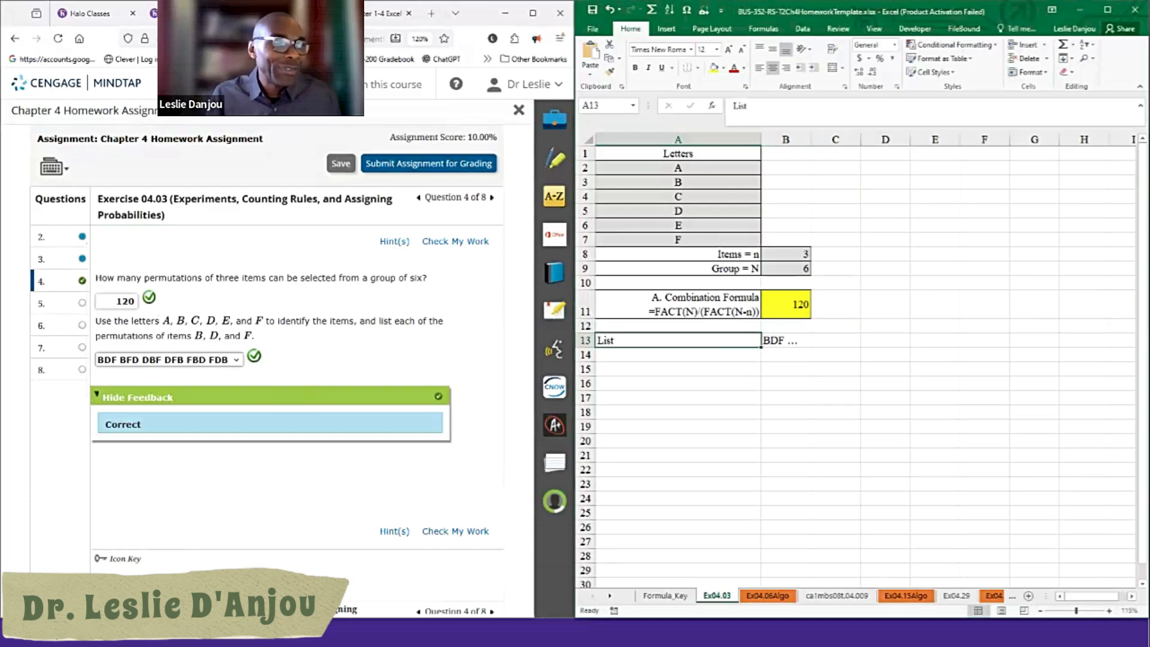
click(786, 68)
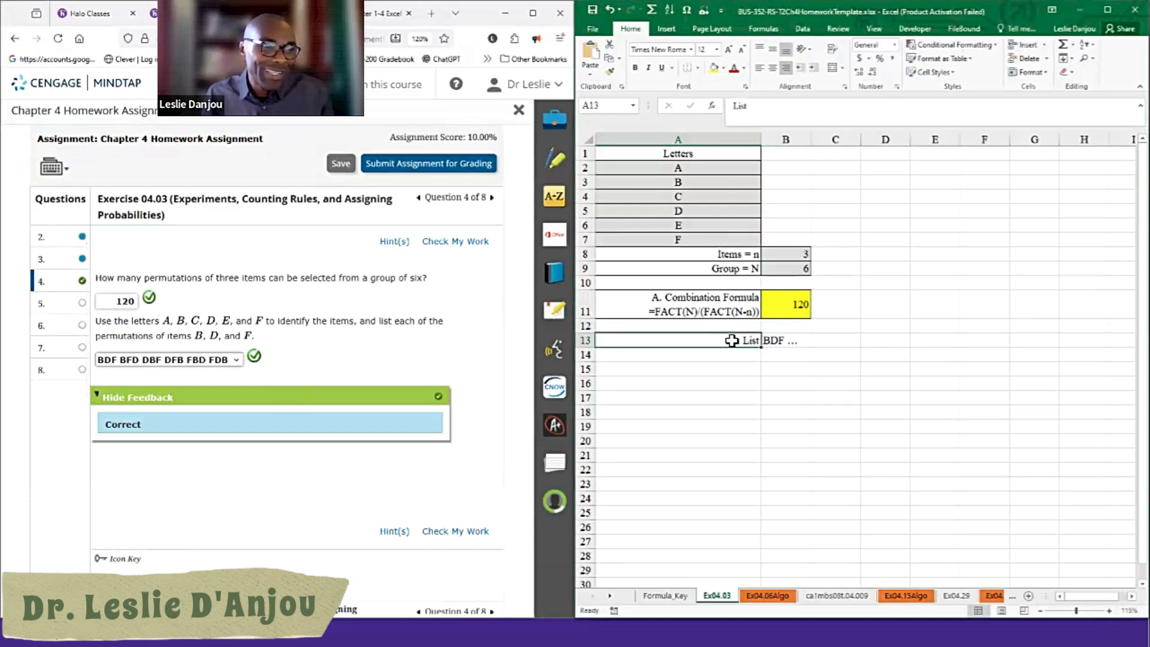
click(769, 341)
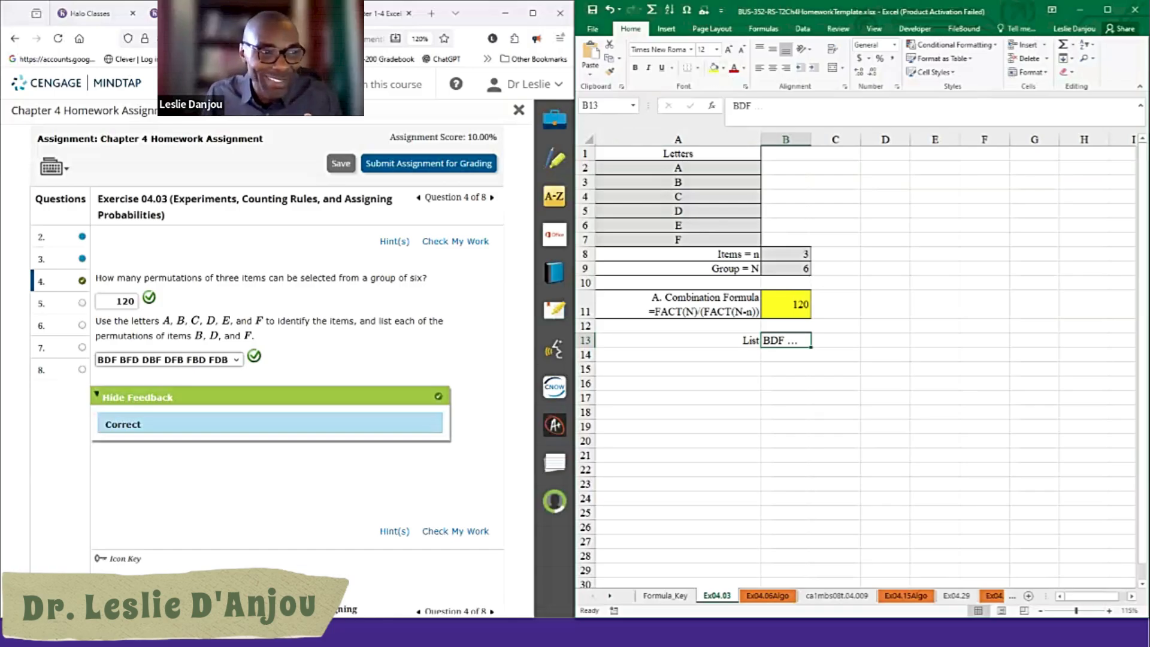
click(885, 326)
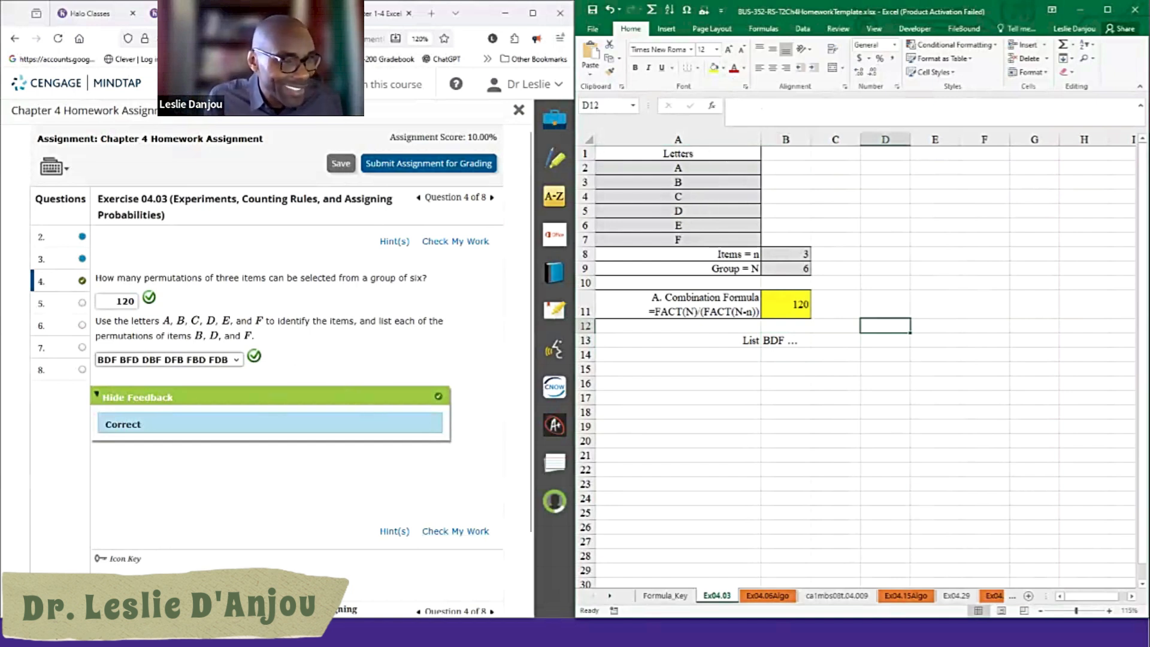
Step: Go to the Ex04.06Algo sheet and assignment question 2, and enter 3 for Outcomes and 50 for Repeated (Total)
key(ctrl+Page_Down)
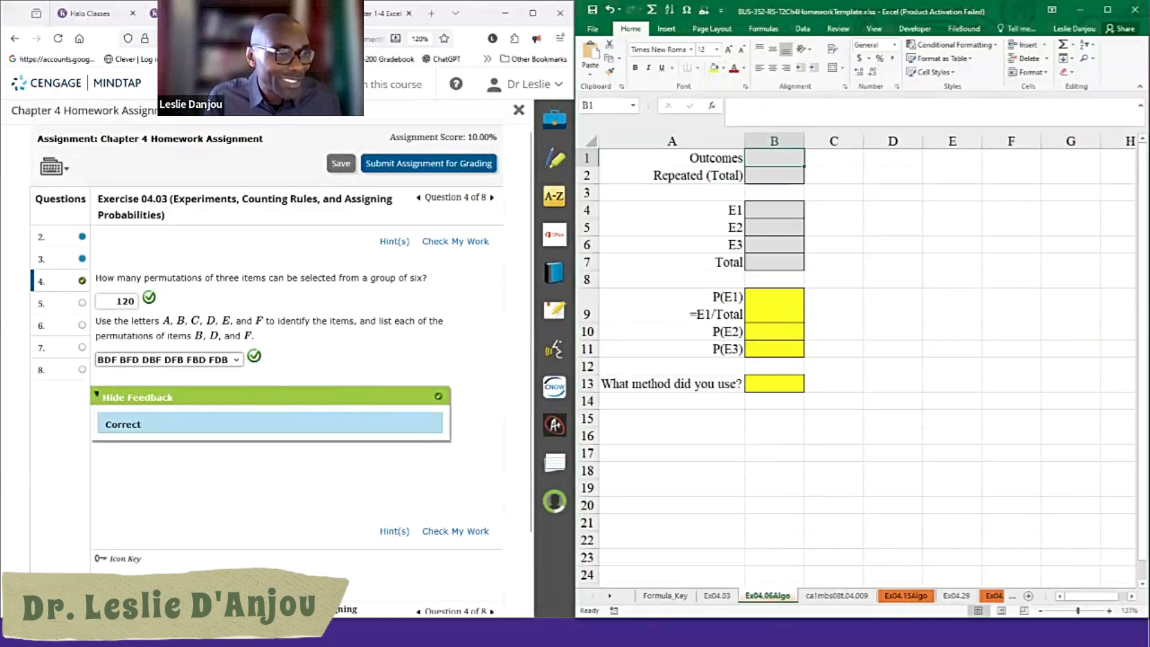
click(71, 245)
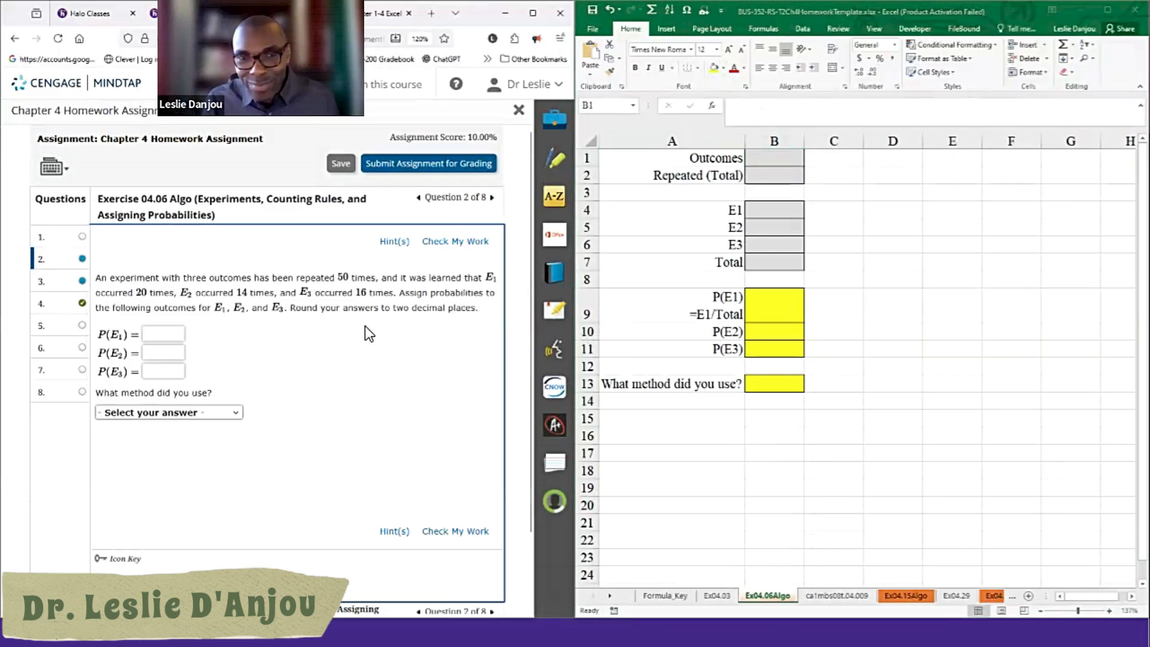
click(753, 162)
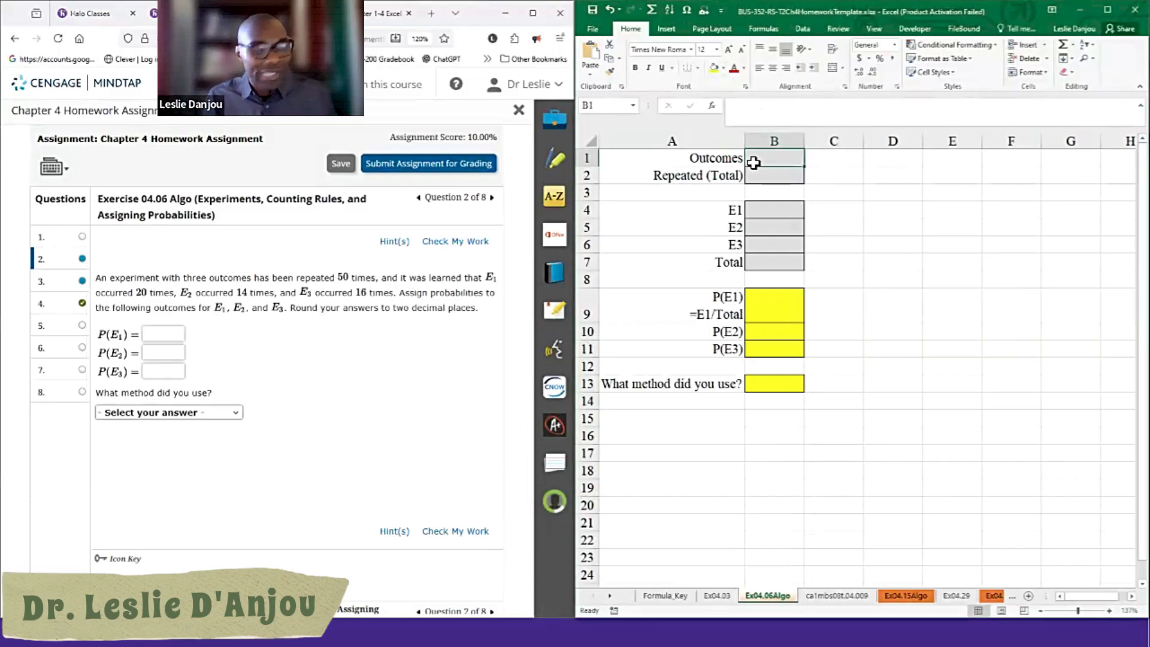
text(3)
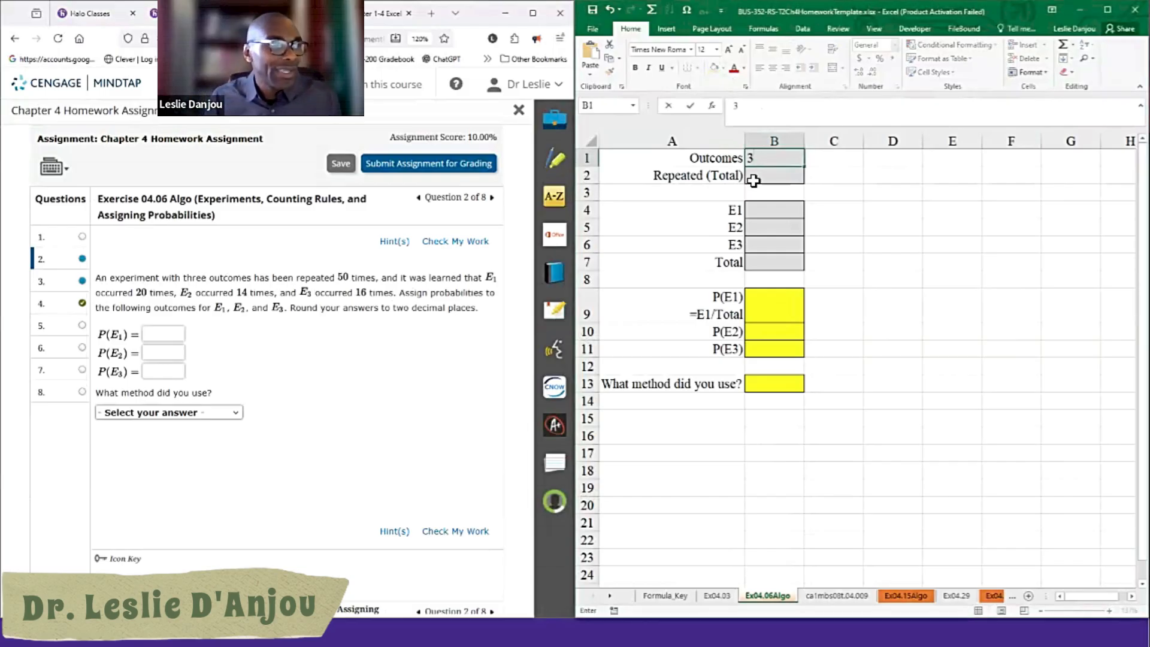
click(754, 178)
text(50)
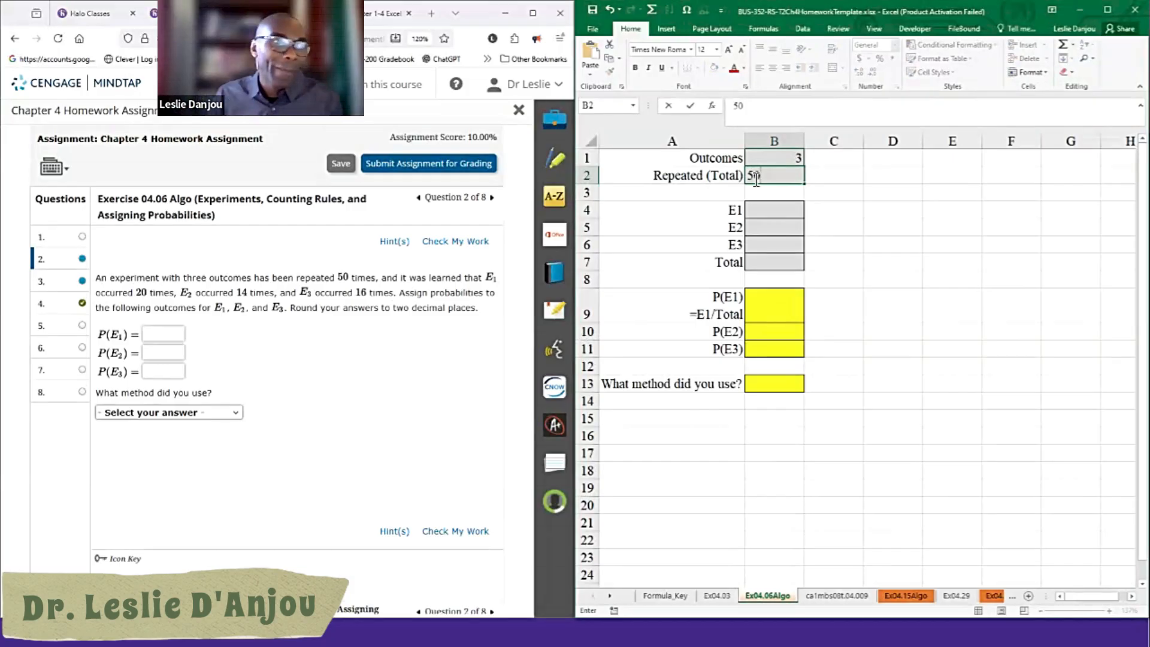
key(Return)
Step: Enter the occurrence counts 20 for E1, 14 for E2 and 16 for E3 in cells B4 to B6
click(753, 210)
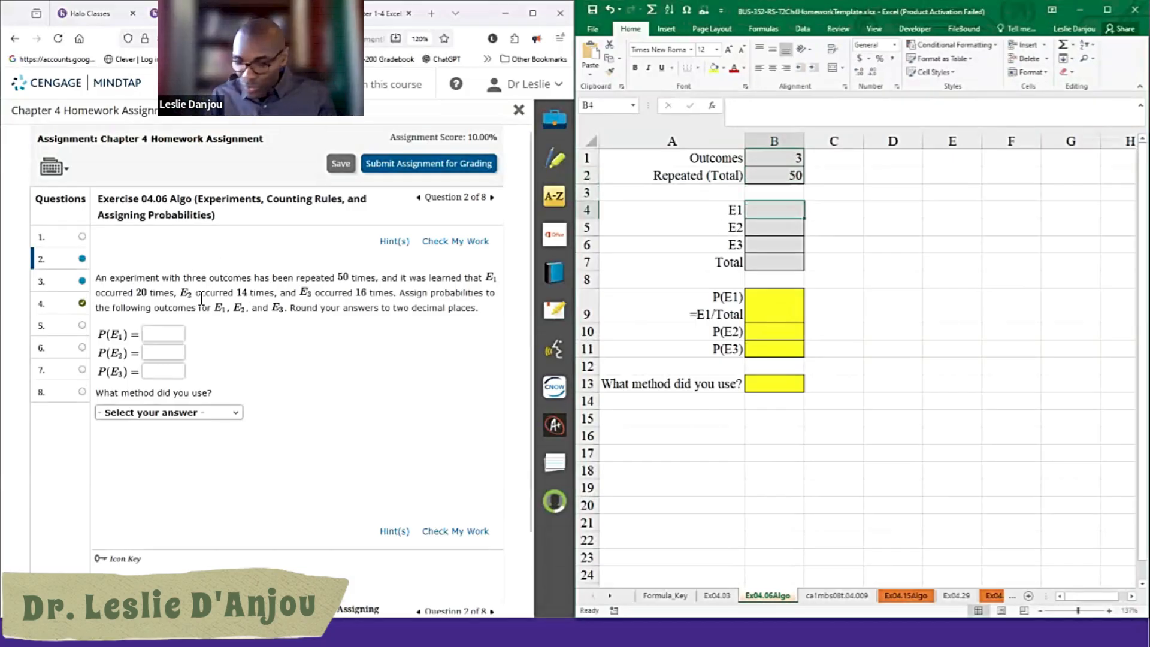
text(20)
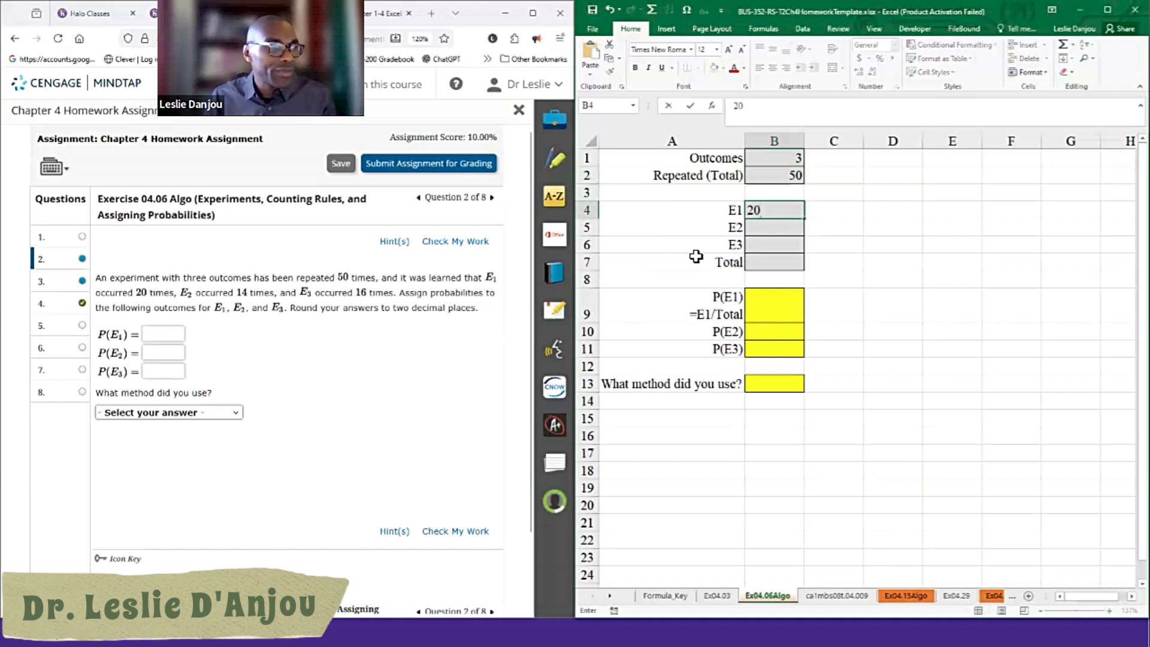
click(753, 235)
text(14)
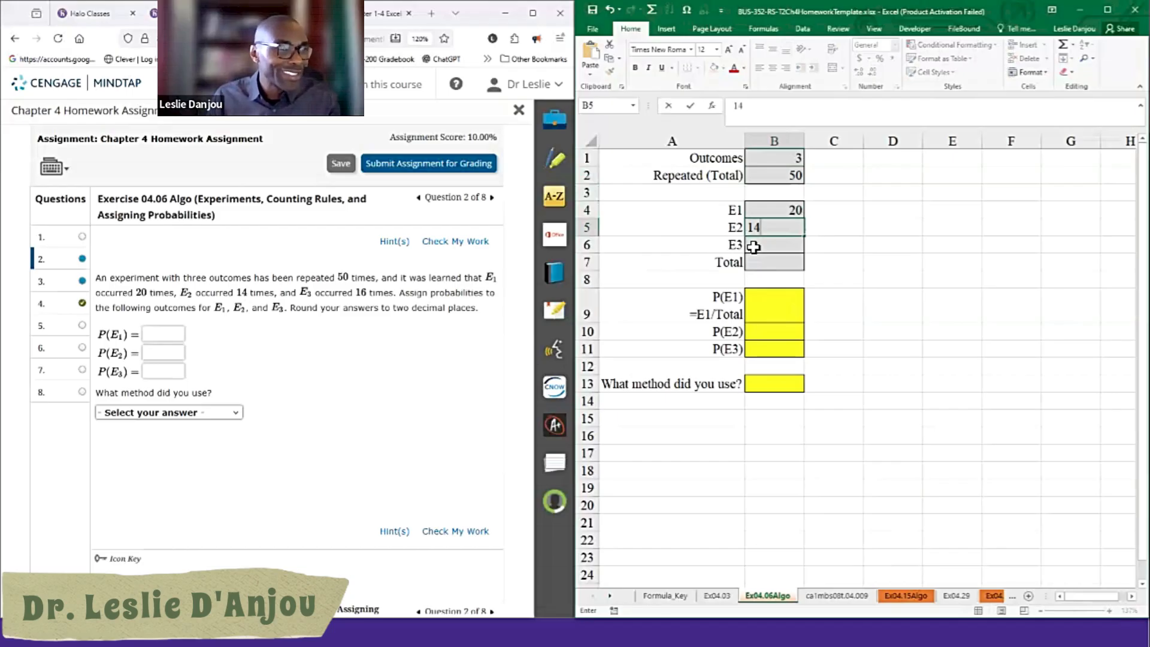
click(753, 246)
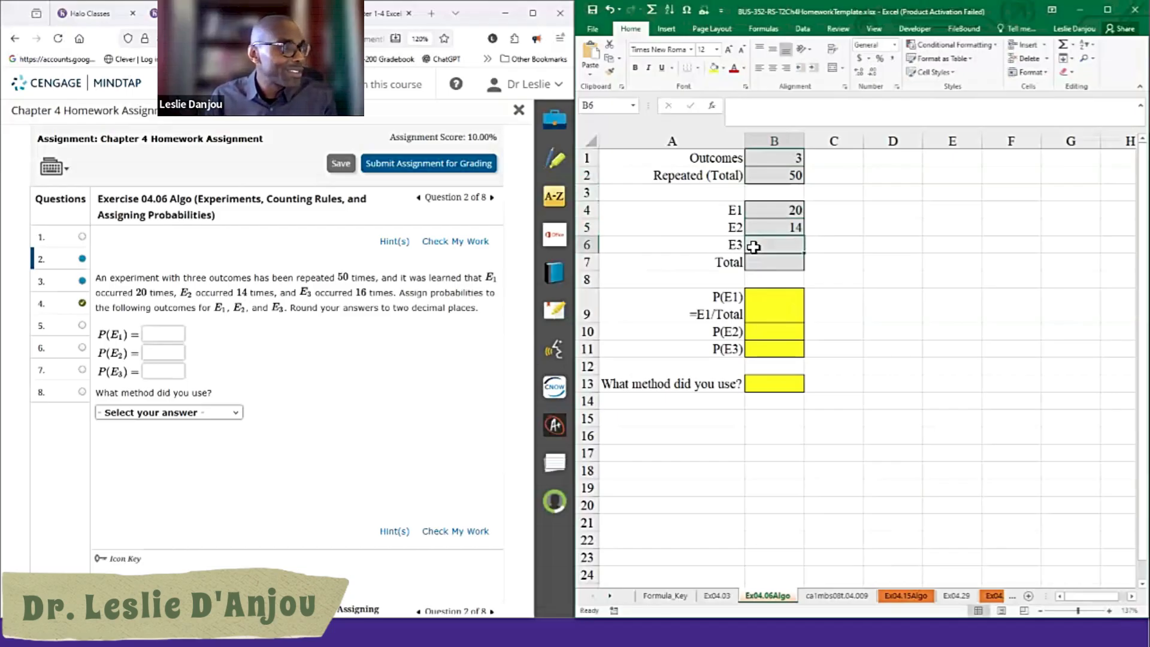
text(16)
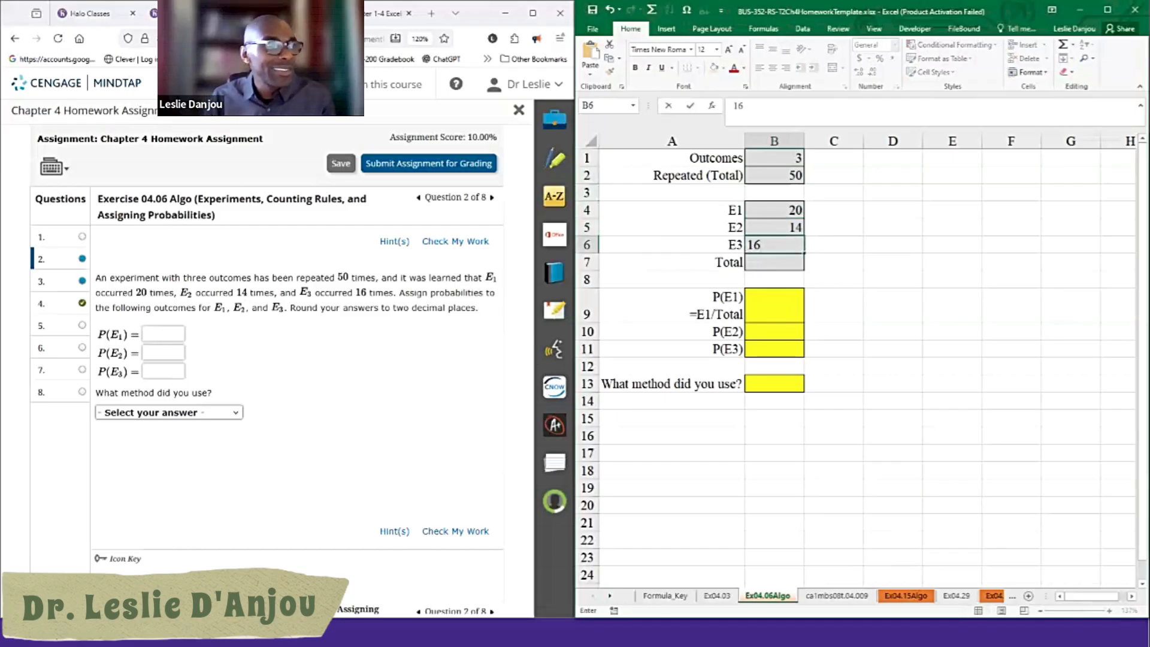
Step: Total the E1 to E3 counts in cell B7 with a SUM of B4:B6
key(Return)
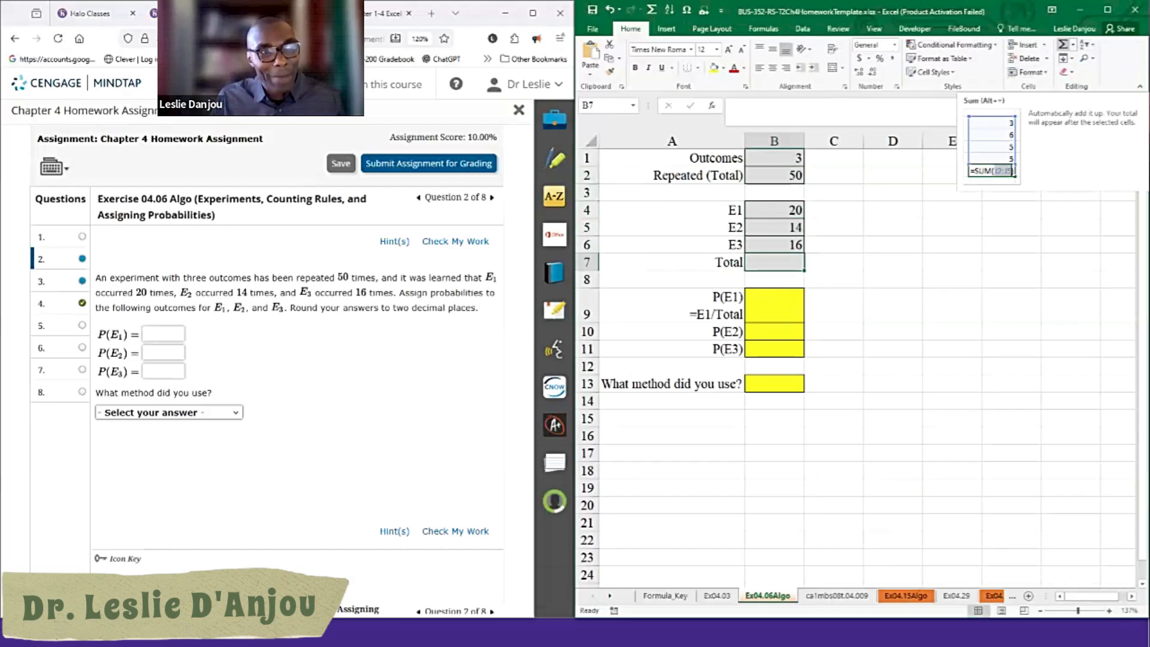
click(1062, 43)
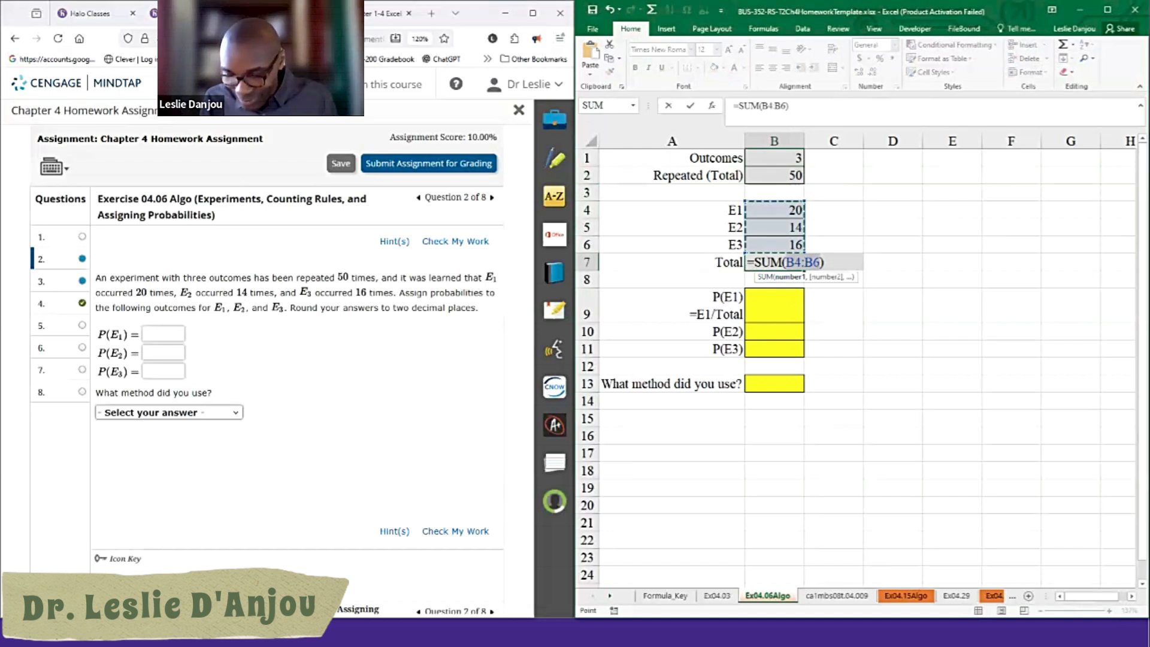
key(Return)
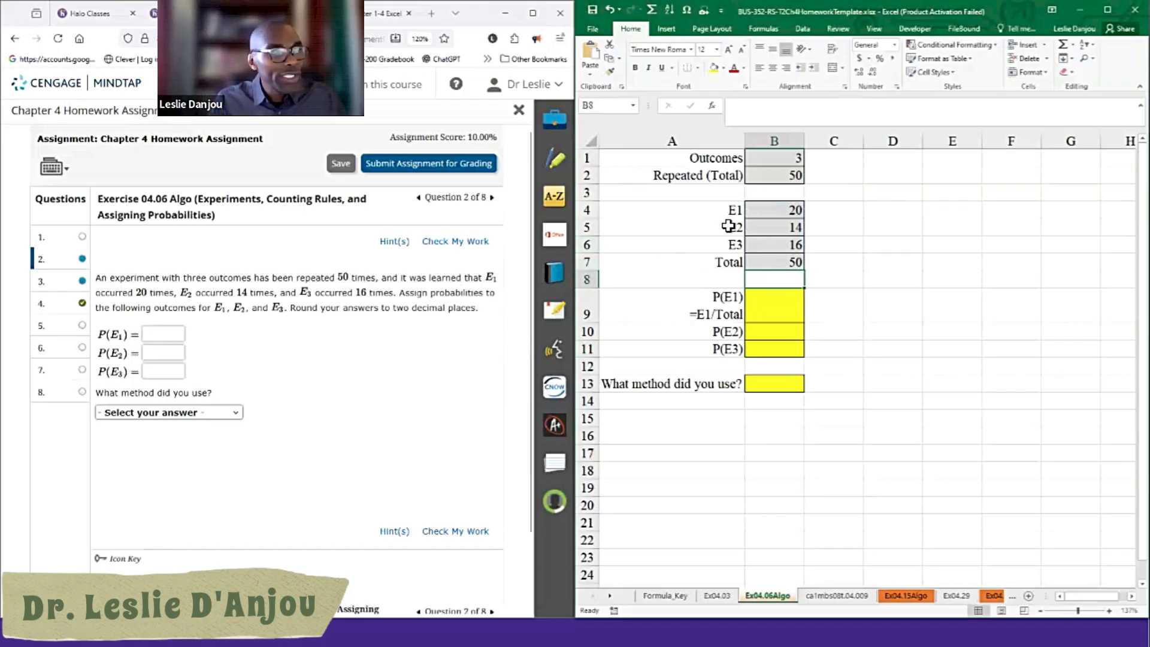
Step: Copy the formula text "=E1/Total" out of the P(E1) label in A9 and put it into cell B9
click(753, 217)
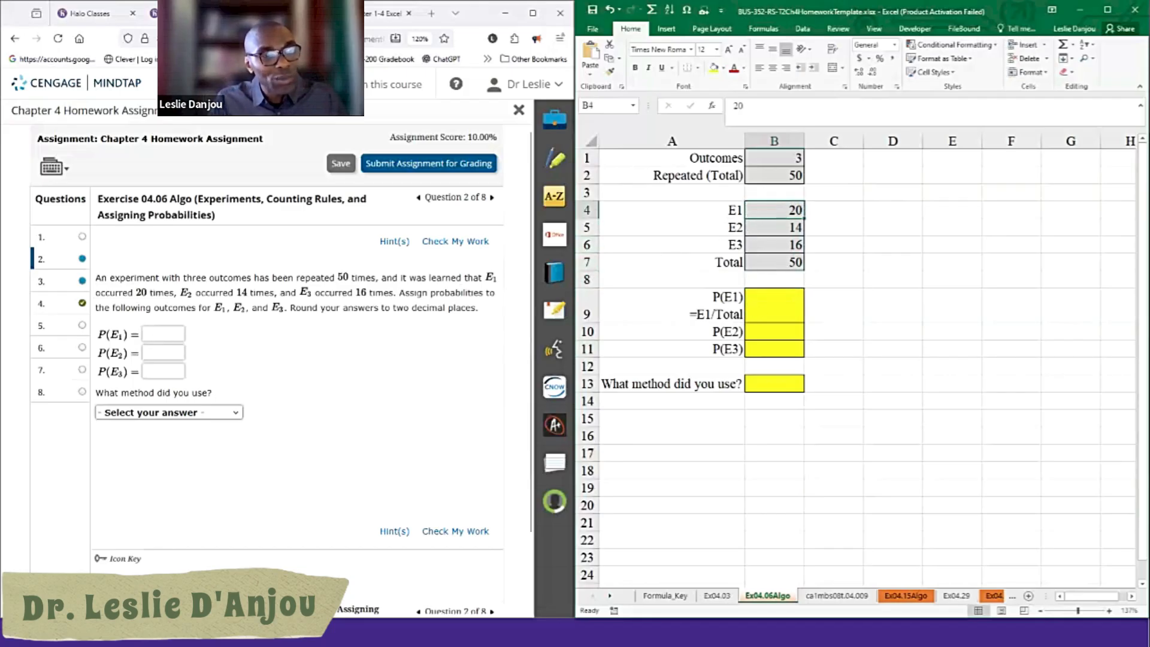
click(716, 318)
double_click(716, 318)
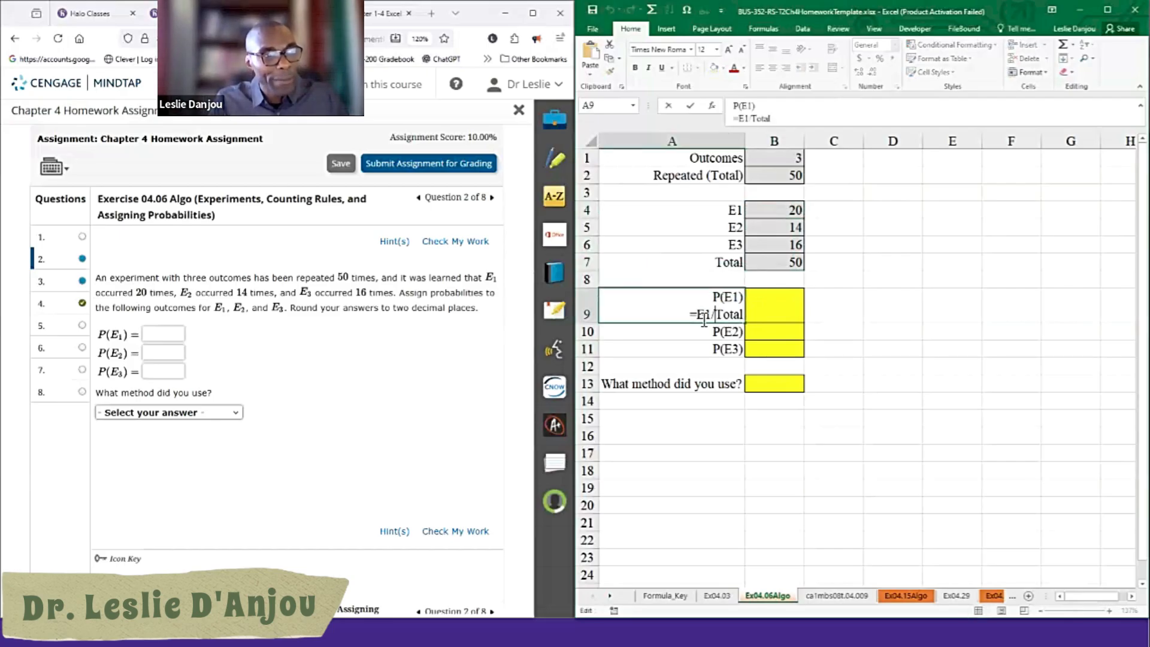
drag(689, 314, 753, 312)
key(ctrl+c)
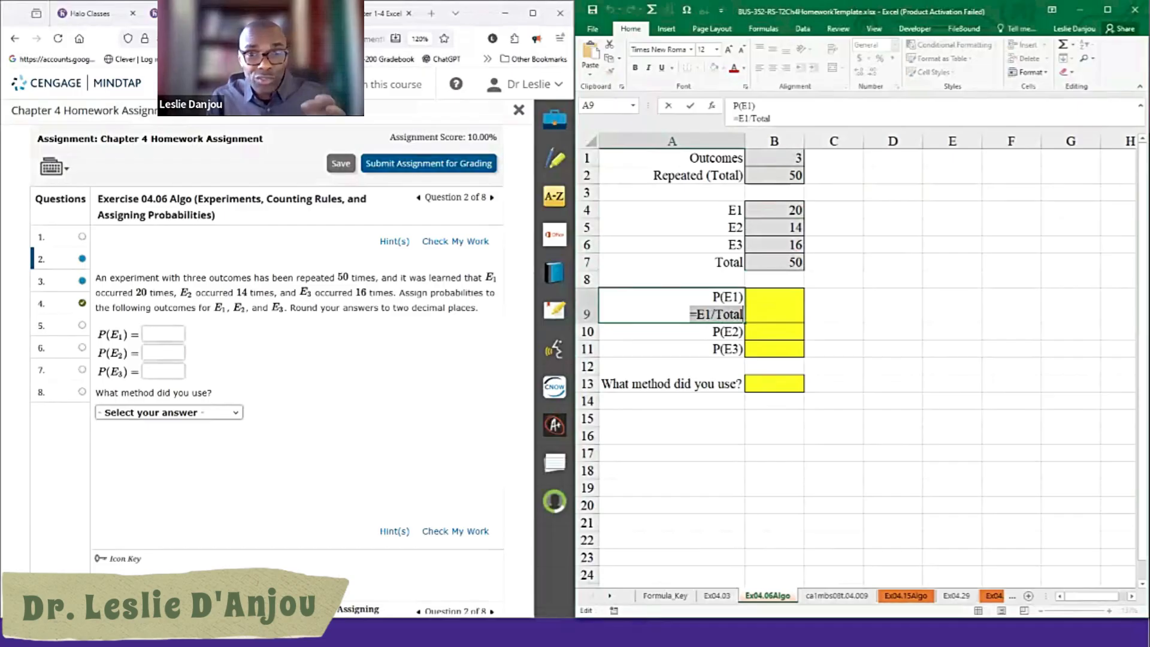
key(Tab)
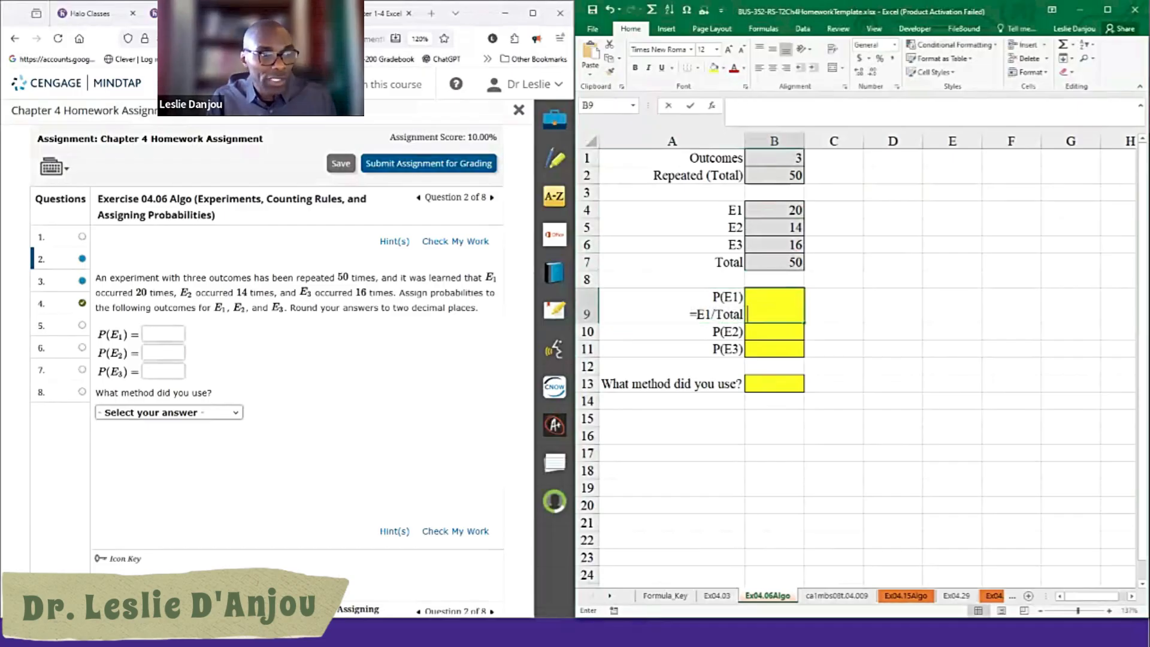
text(=E1/Total)
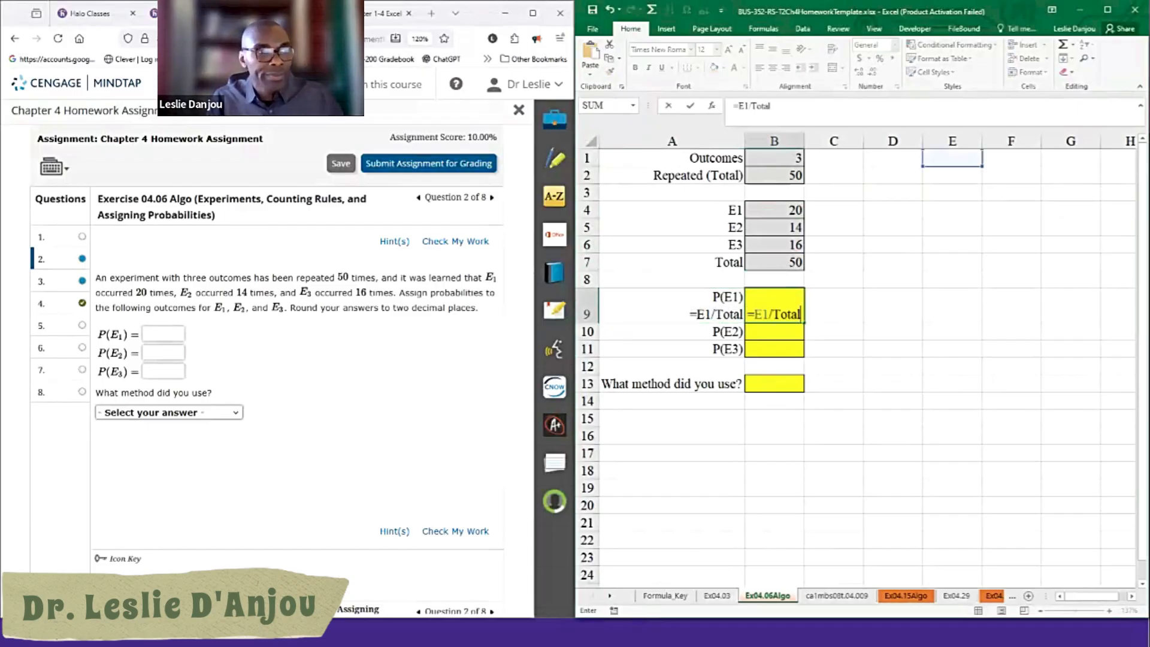
Step: Replace E1 and Total in the B9 formula with references to cells B4 and B7
double_click(756, 308)
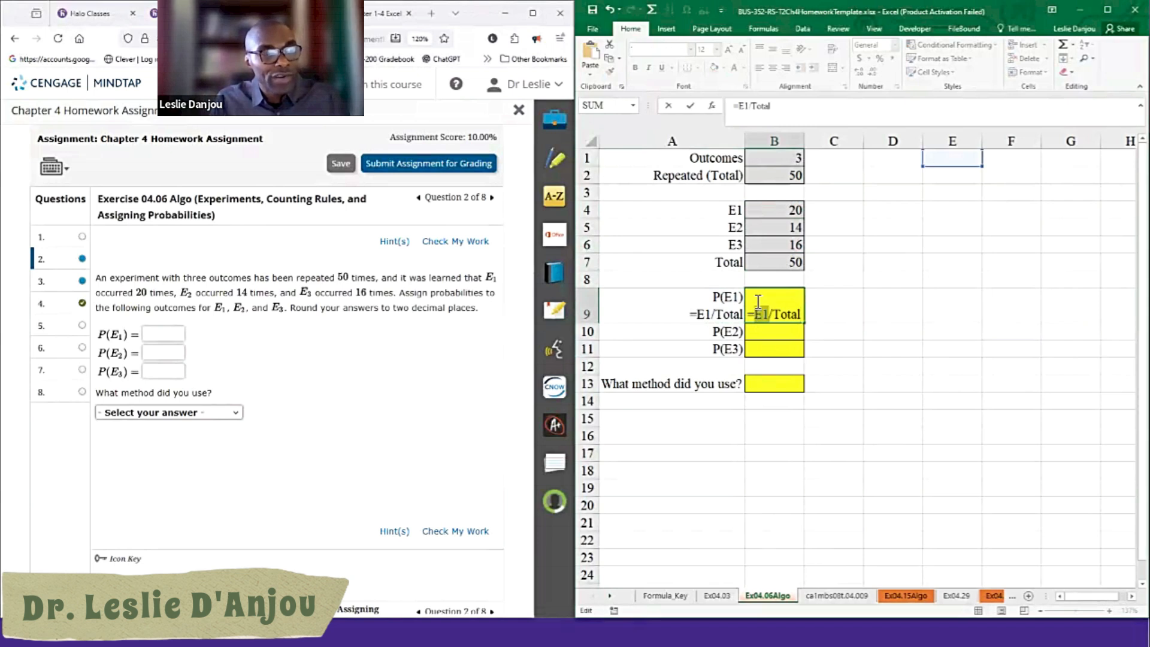
click(756, 209)
double_click(787, 314)
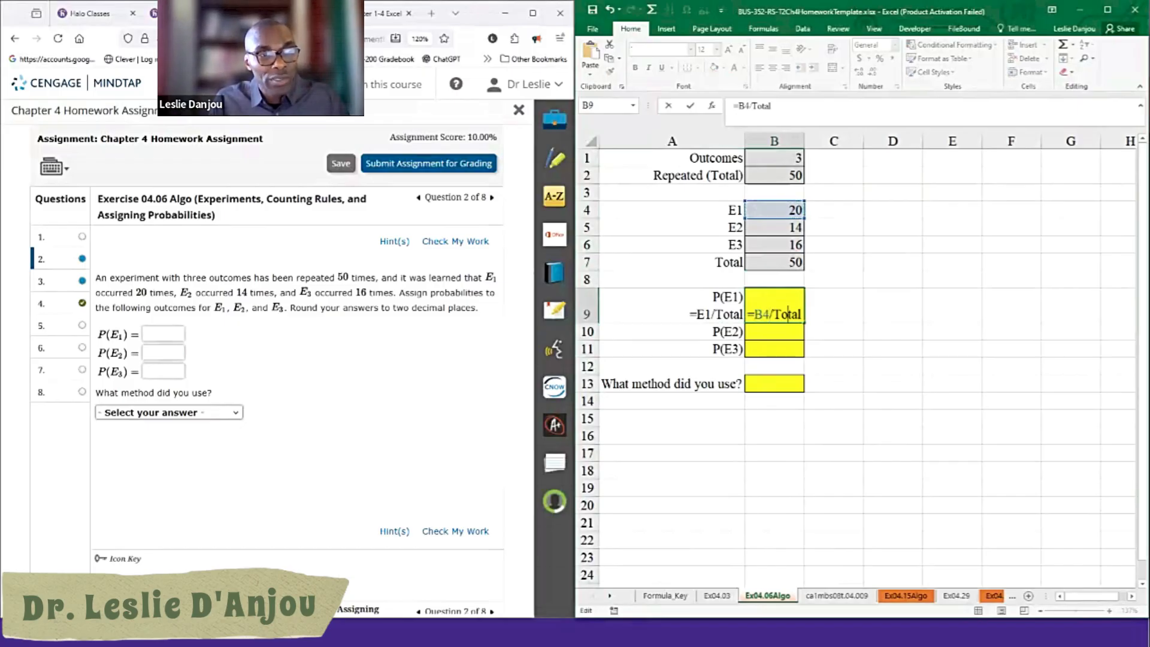
click(754, 267)
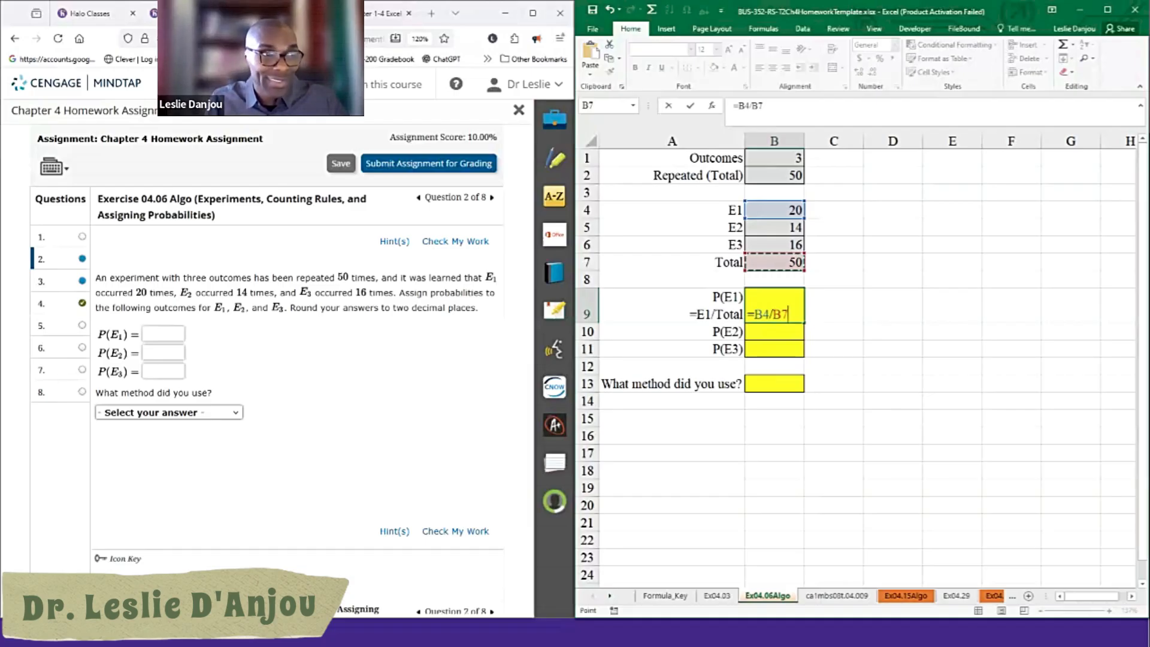
Step: Make the total reference absolute so B9 reads =B4/$B$7, and fill the formula down to B11
click(772, 314)
text($)
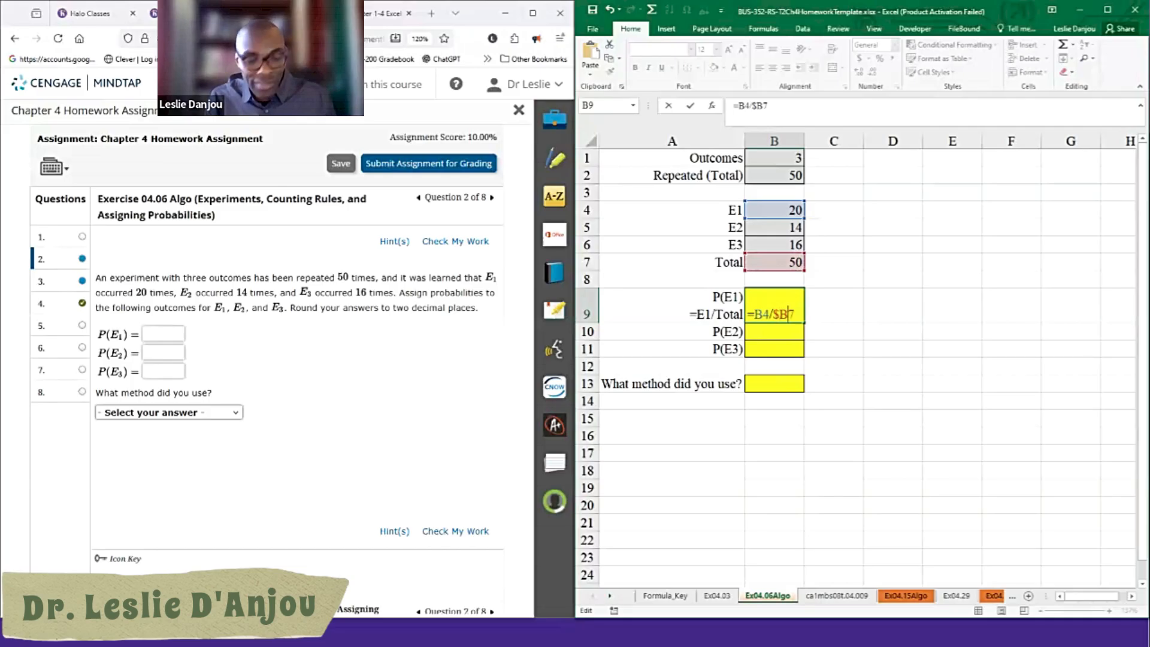
key(Right)
text($)
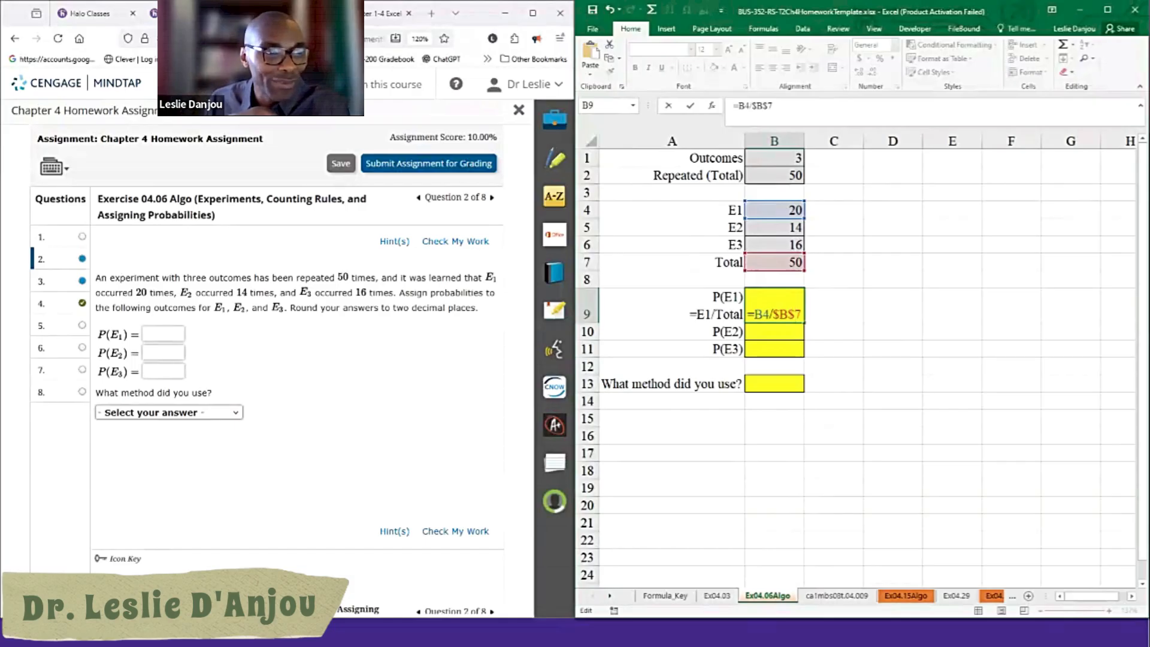
key(ctrl+Return)
drag(804, 323, 804, 357)
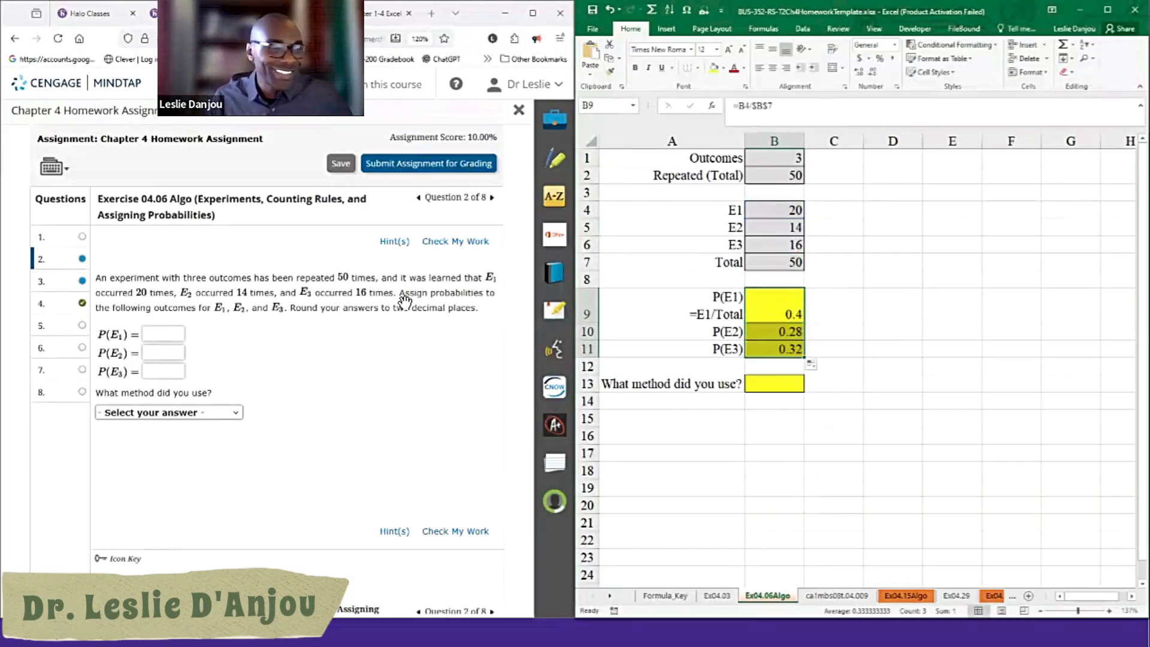
Step: Answer question 2 with .4 for P(E1), .28 for P(E2) and .32 for P(E3), and check the work
click(161, 336)
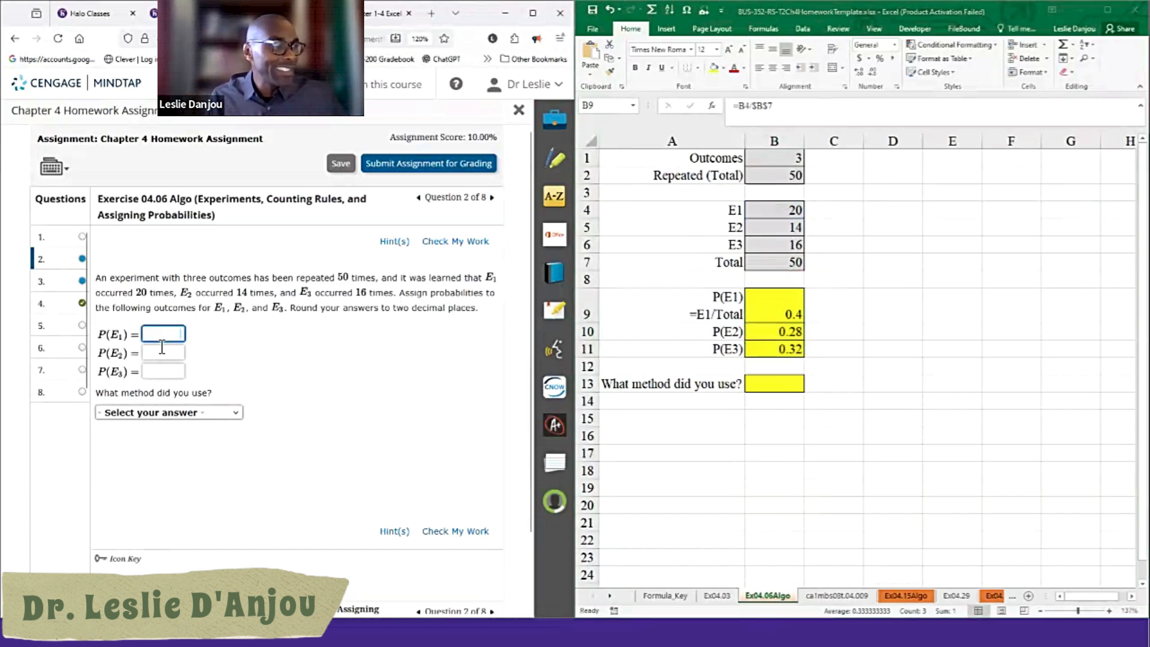
text(.4)
click(157, 353)
text(.28)
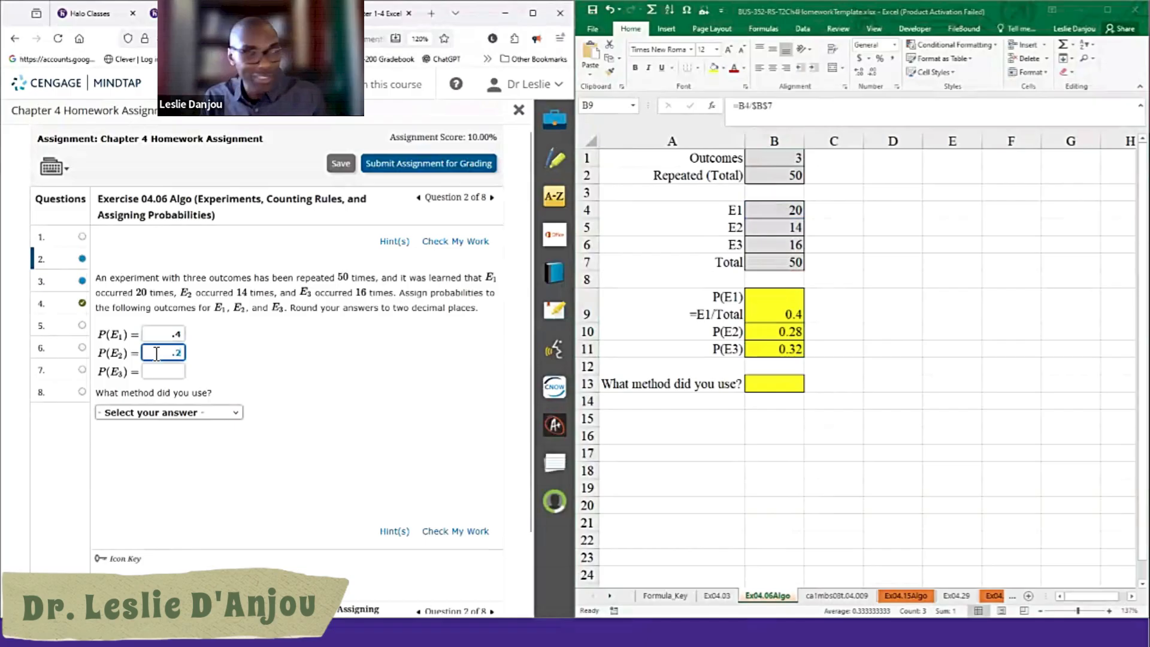
click(159, 372)
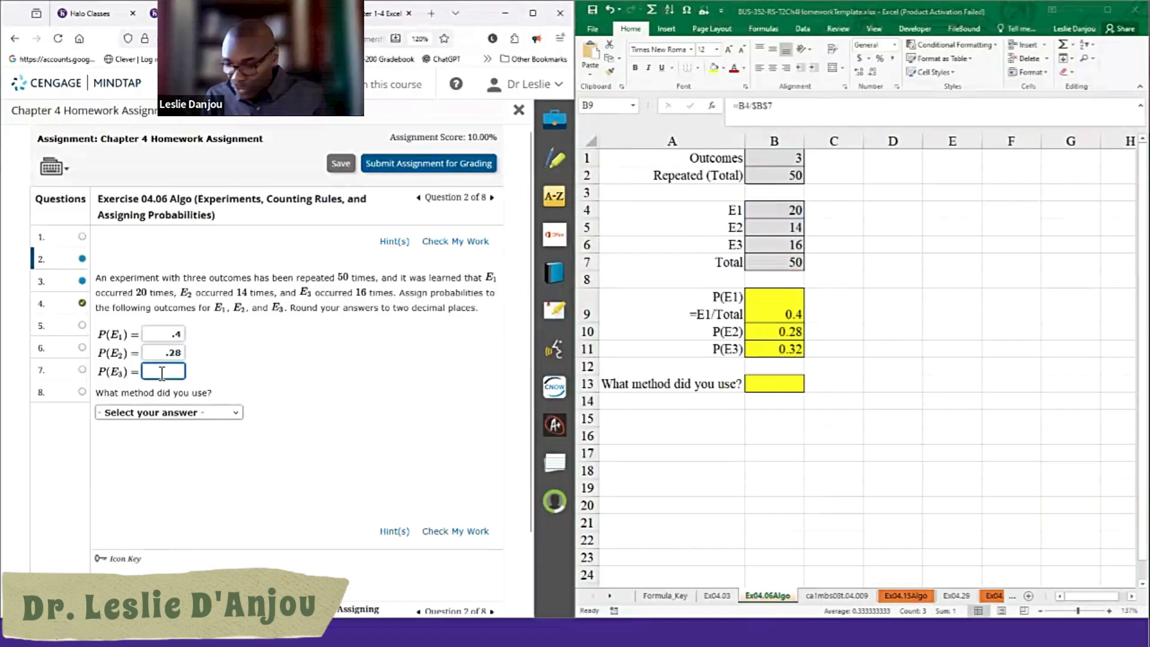
text(.32)
click(433, 274)
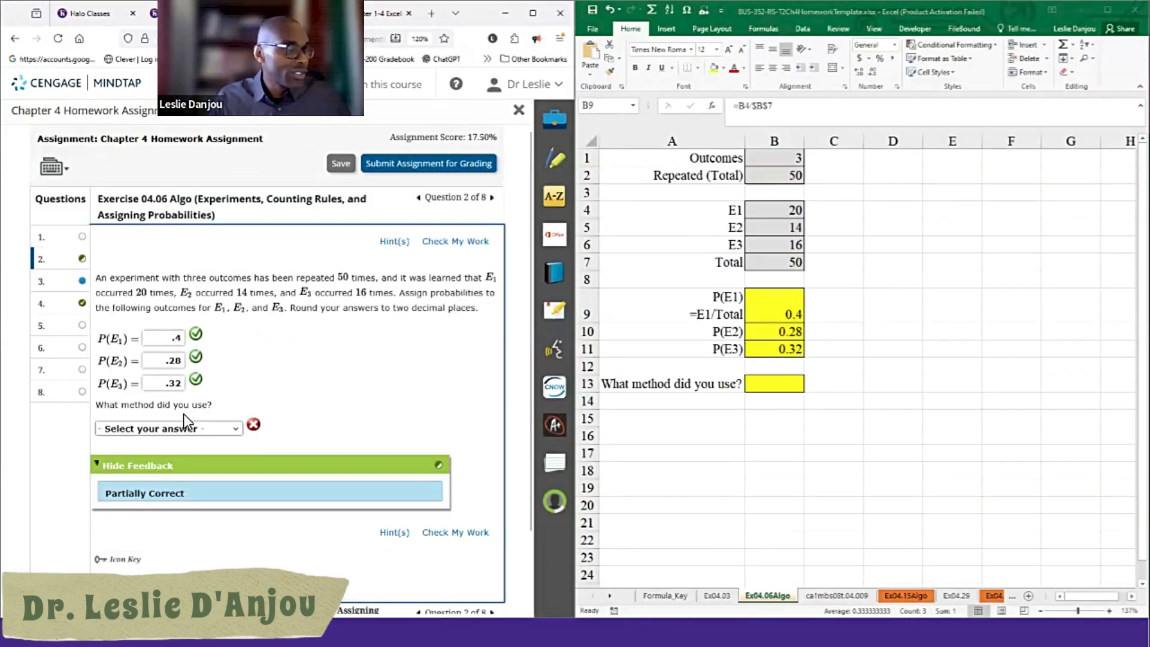
Step: Choose "Relative frequency method" as the method used in question 2 and check the work again
click(180, 428)
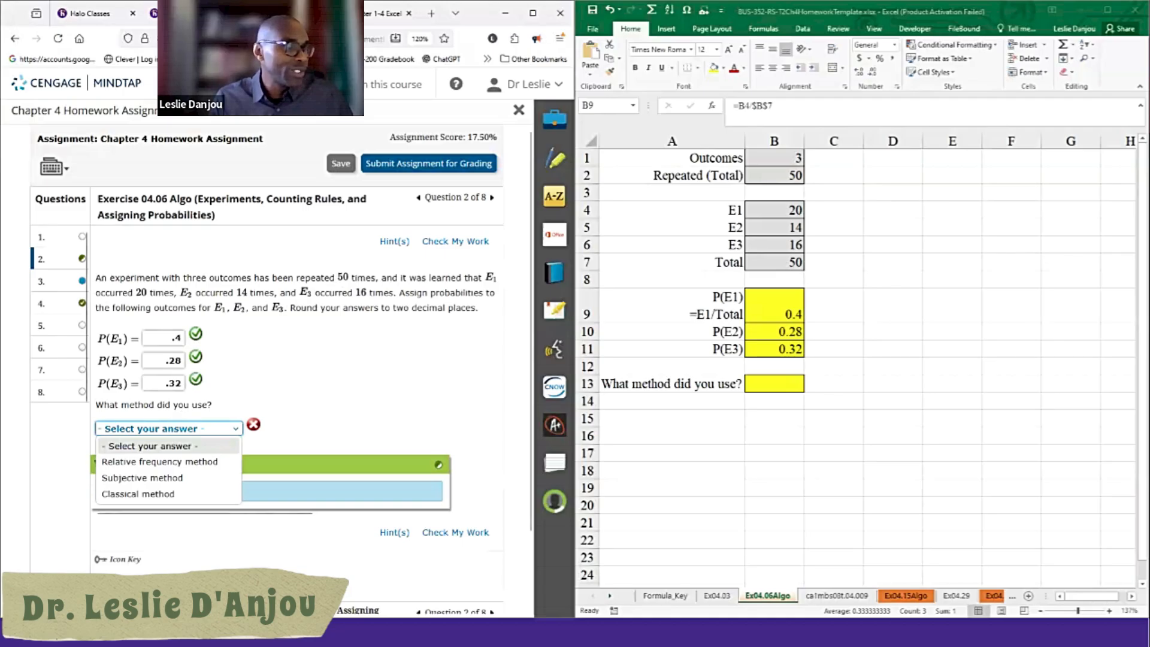
click(159, 462)
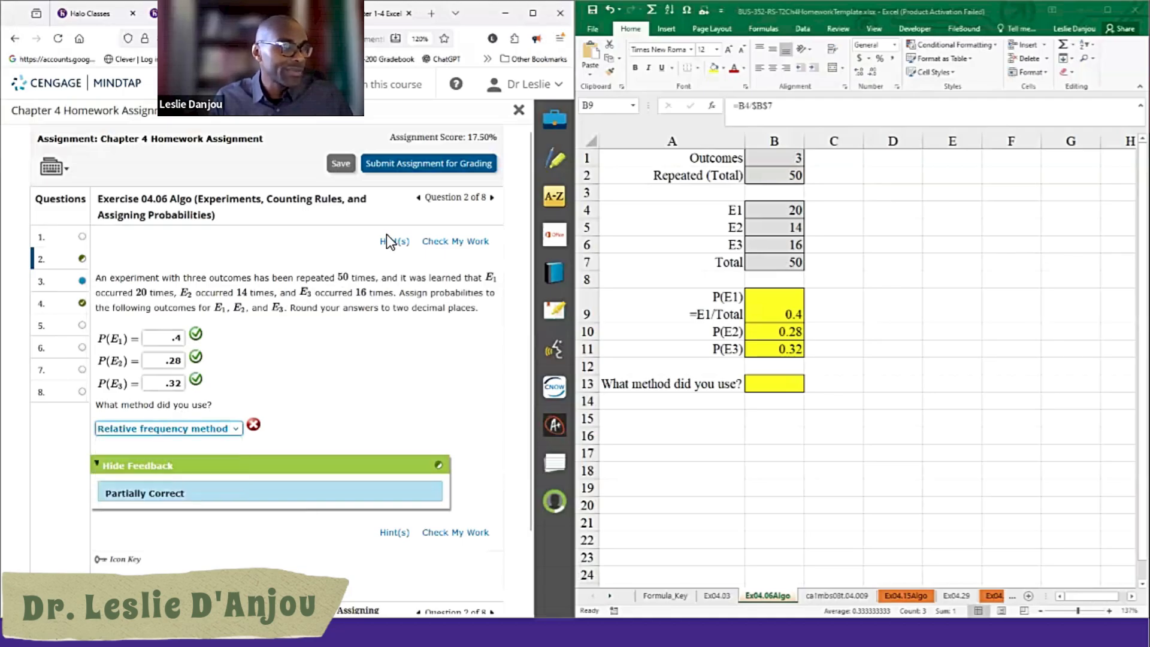
click(445, 250)
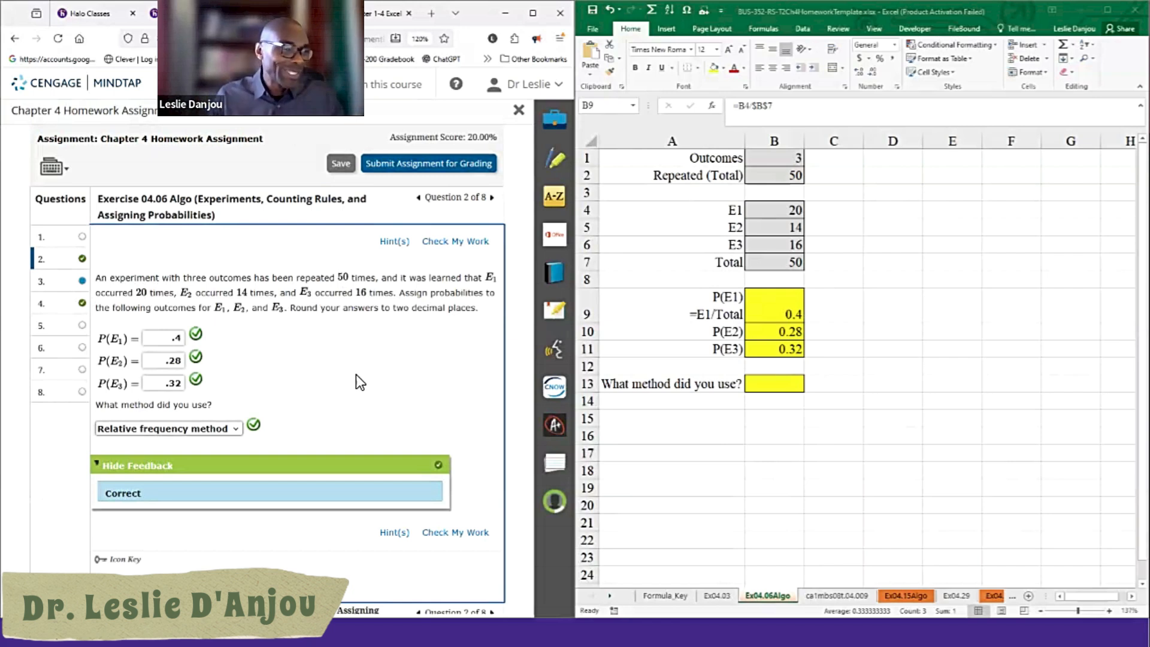
Step: Enter RFM in B13 as the answer to "What method did you use?"
click(752, 384)
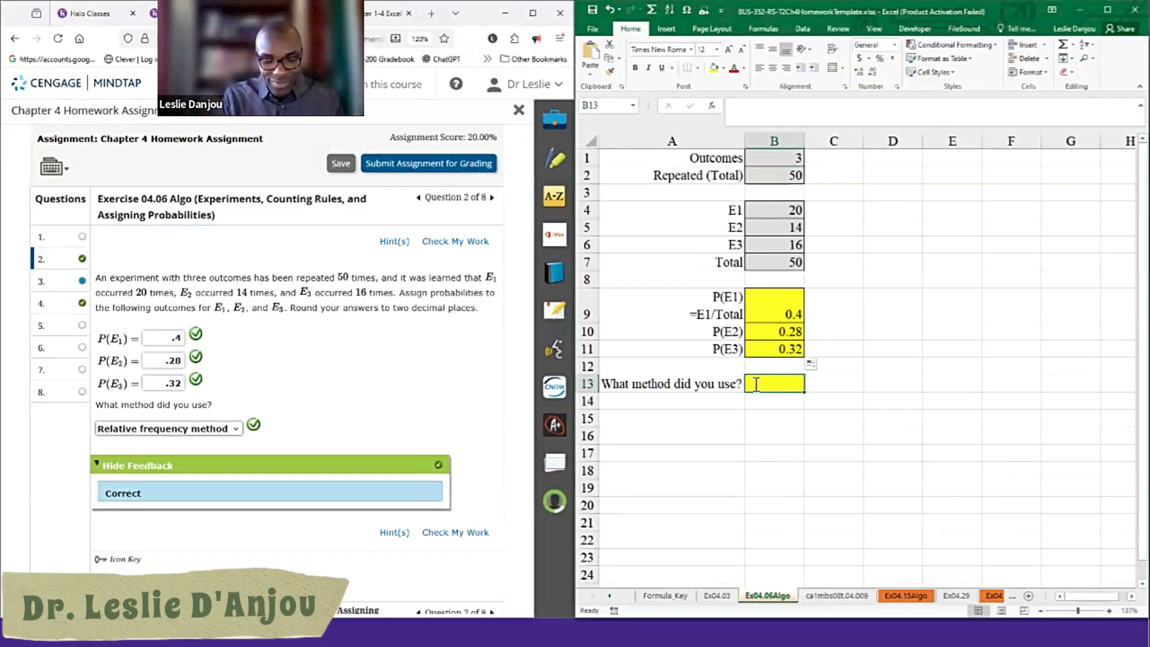
text(RFM<)
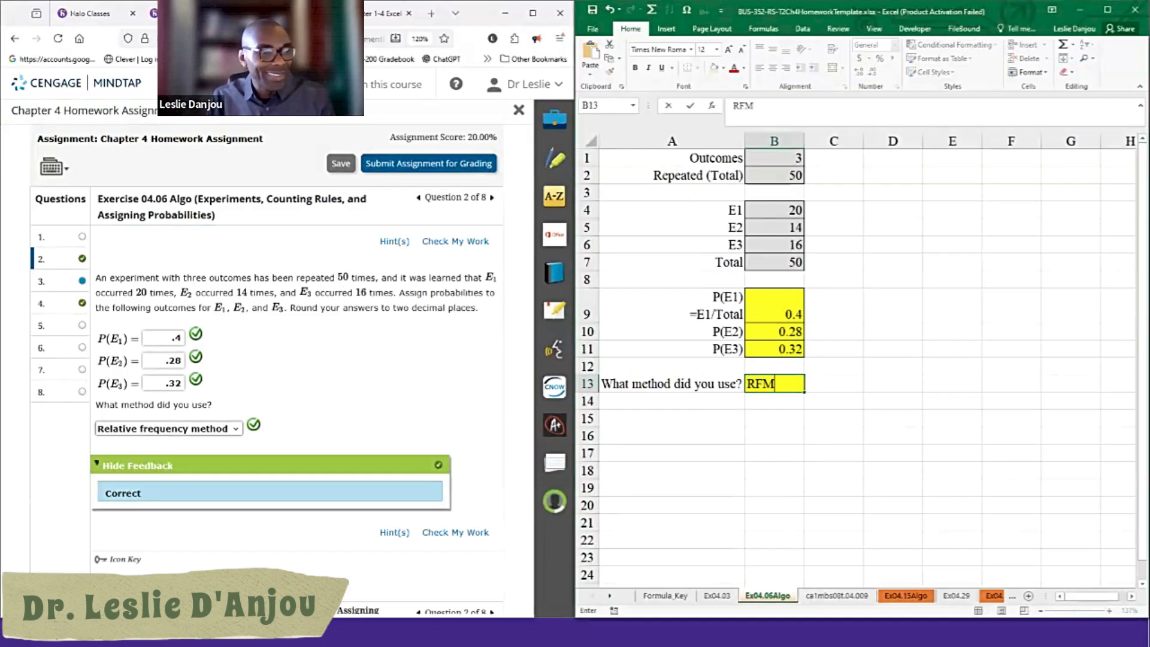
click(833, 401)
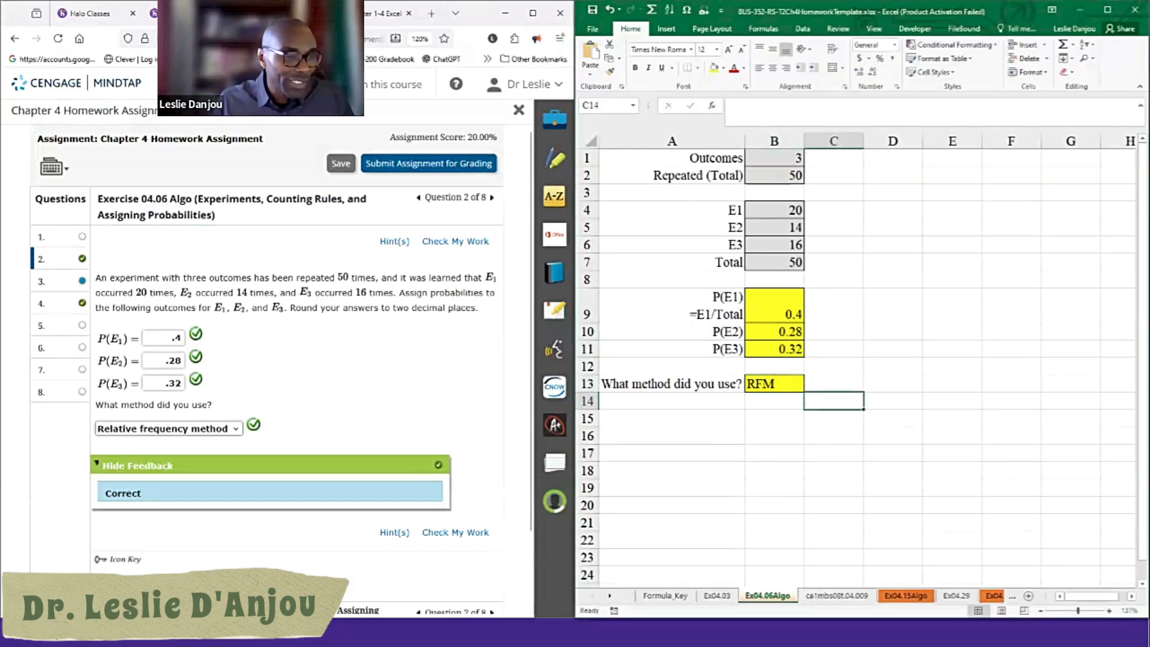
Step: Go to the ca1mbs08t.04.009 sheet and assignment question 1, and mark option c, "0 to 1, inclusive", in the sheet
key(ctrl+Page_Down)
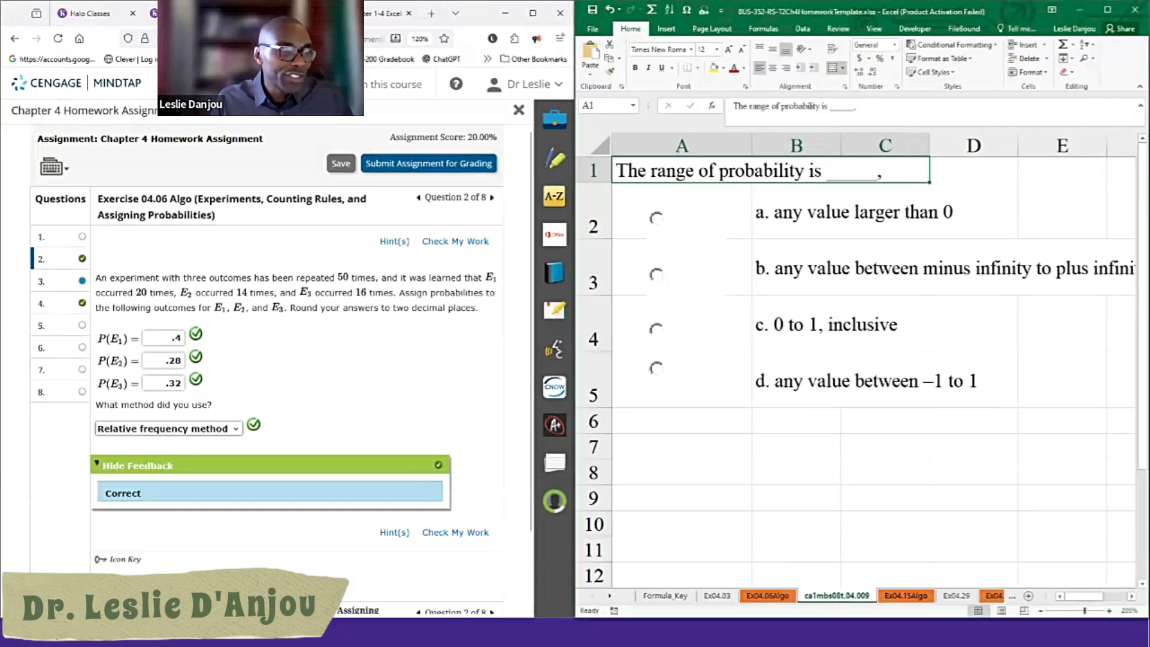
click(74, 239)
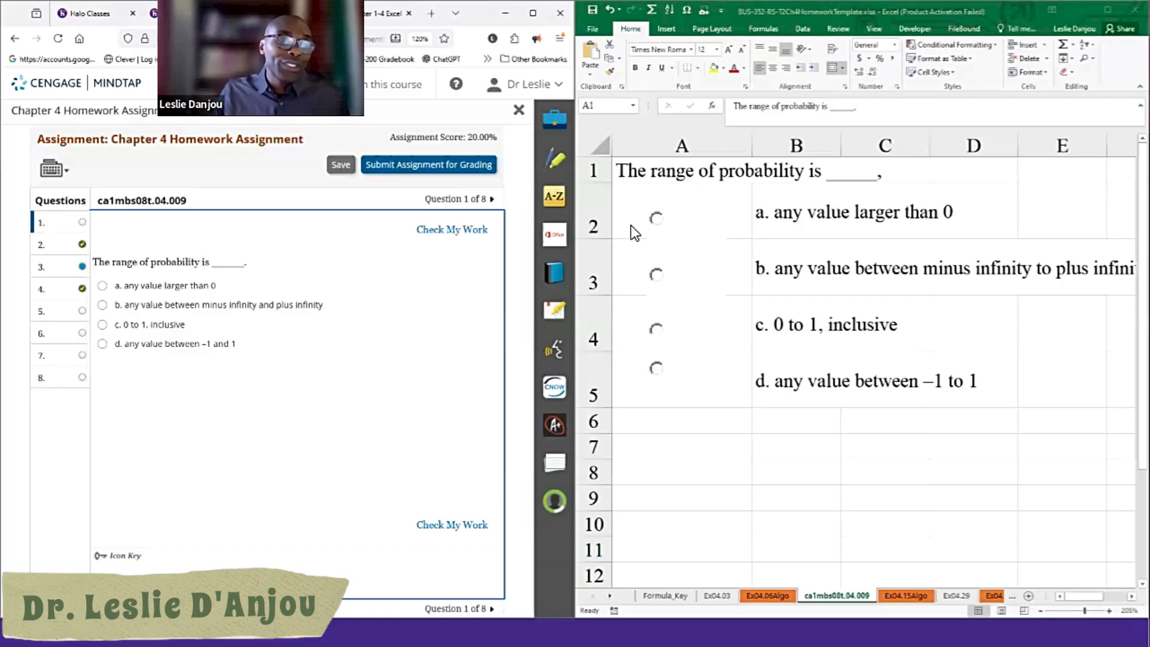
click(661, 332)
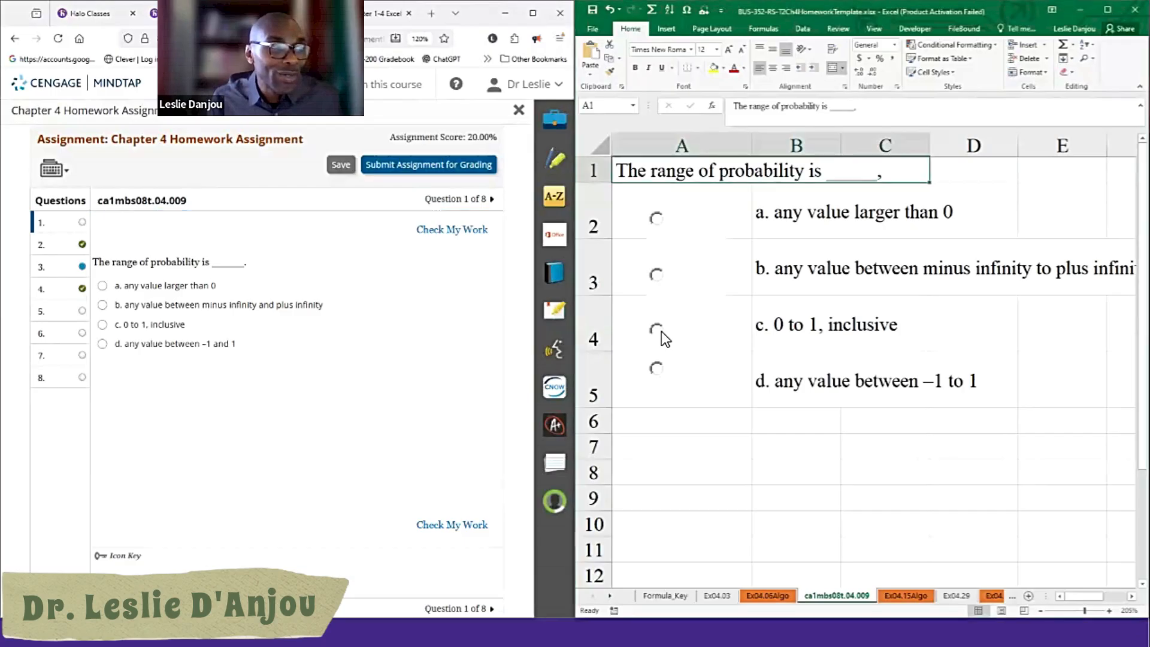
click(832, 327)
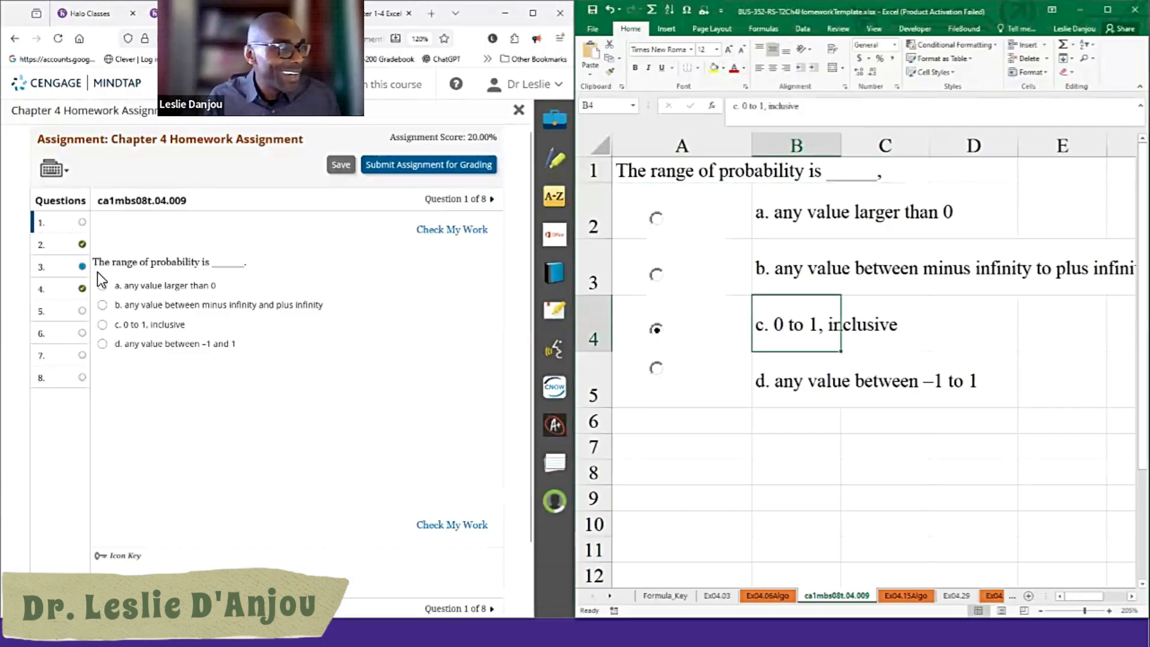
Step: Answer assignment question 1 with option c, "0 to 1, inclusive", and check the work
click(103, 325)
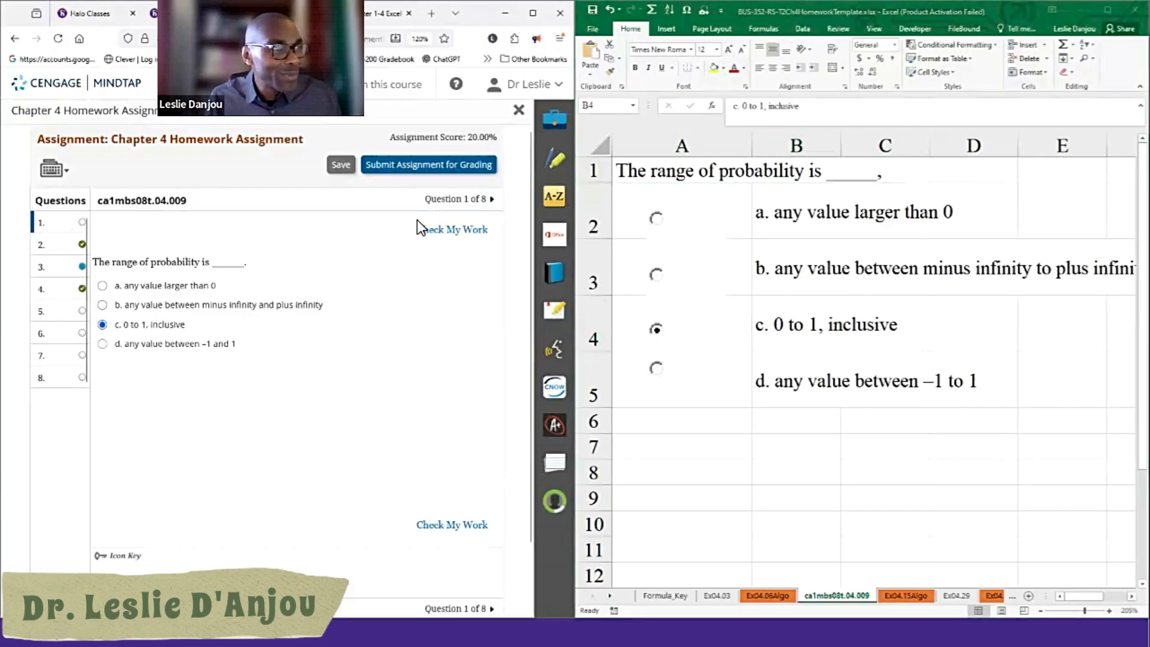
click(438, 232)
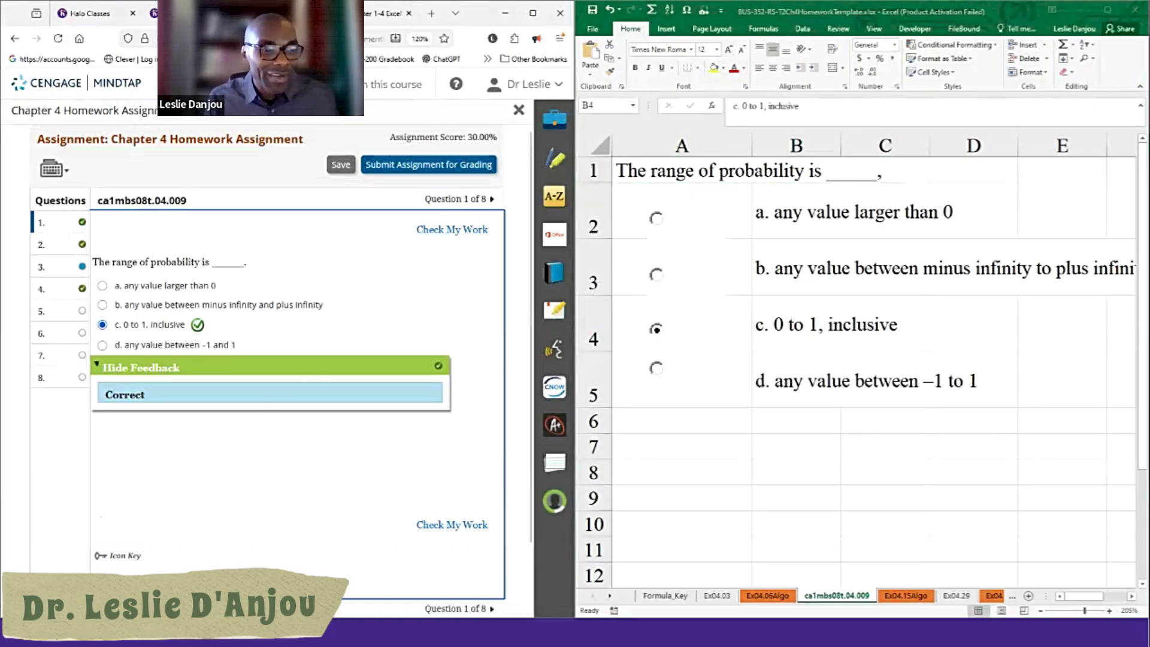
click(830, 324)
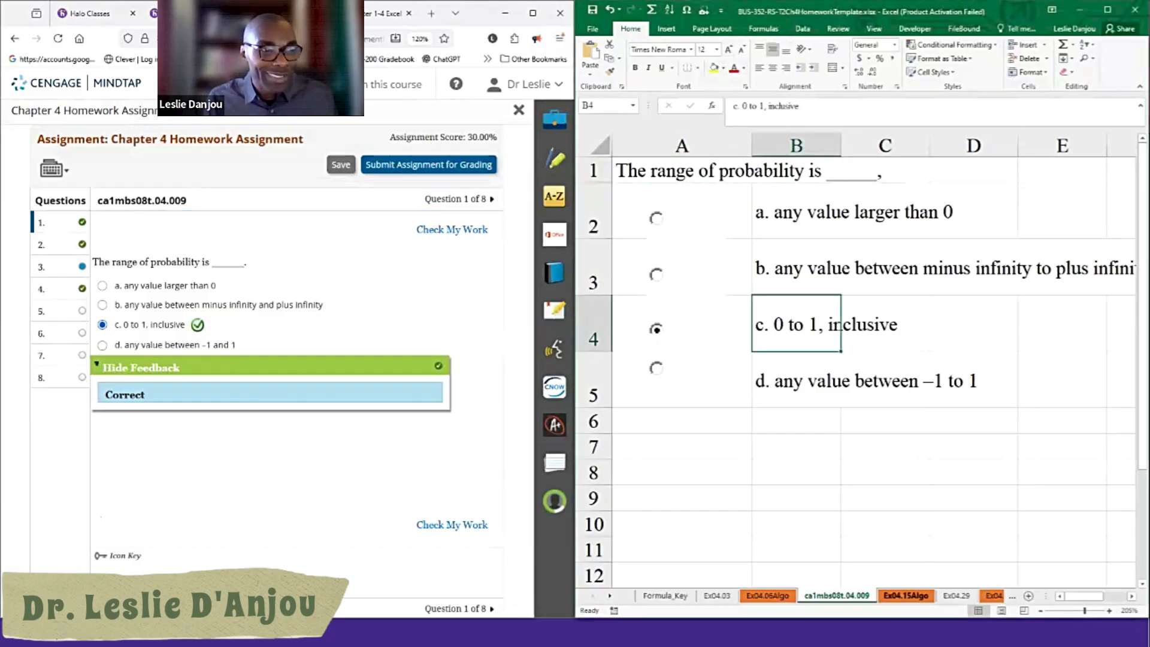
Step: Go to the Ex04.15Algo sheet and find the matching Exercise 04.15 Algo, question 6, in the assignment
click(906, 596)
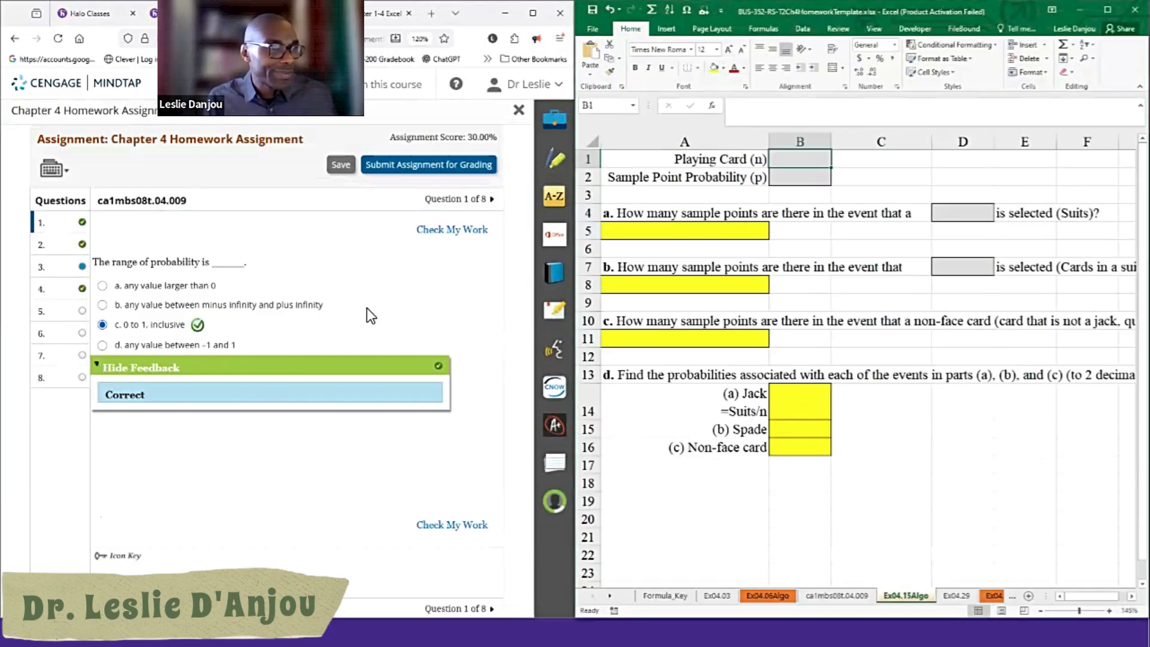
click(72, 271)
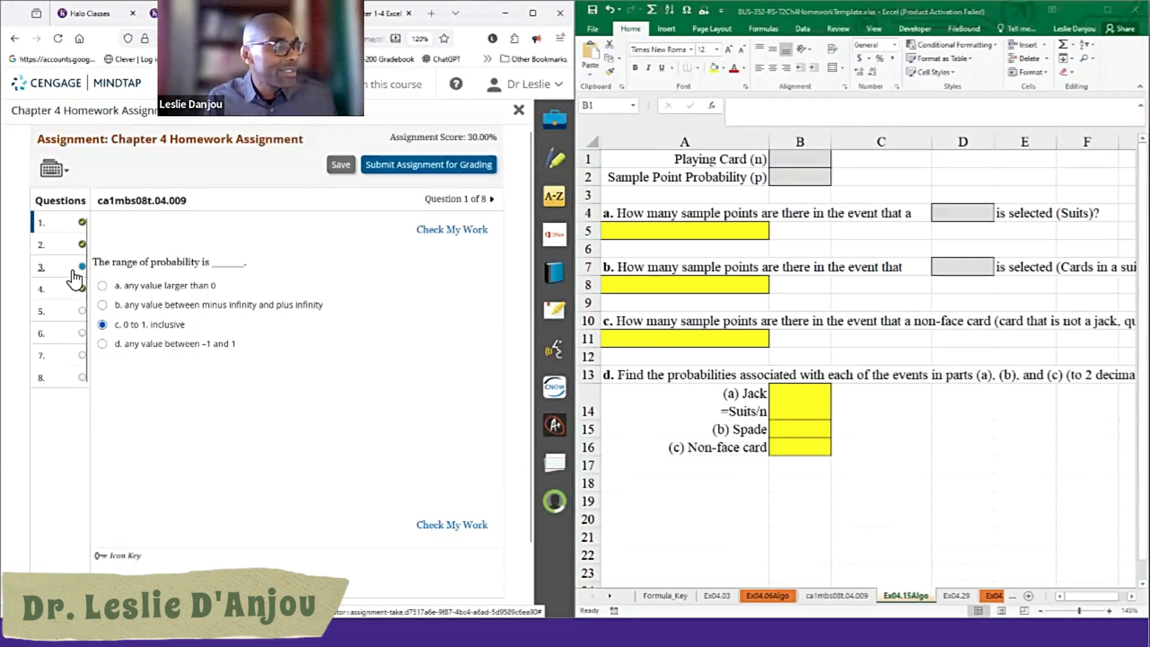
click(69, 311)
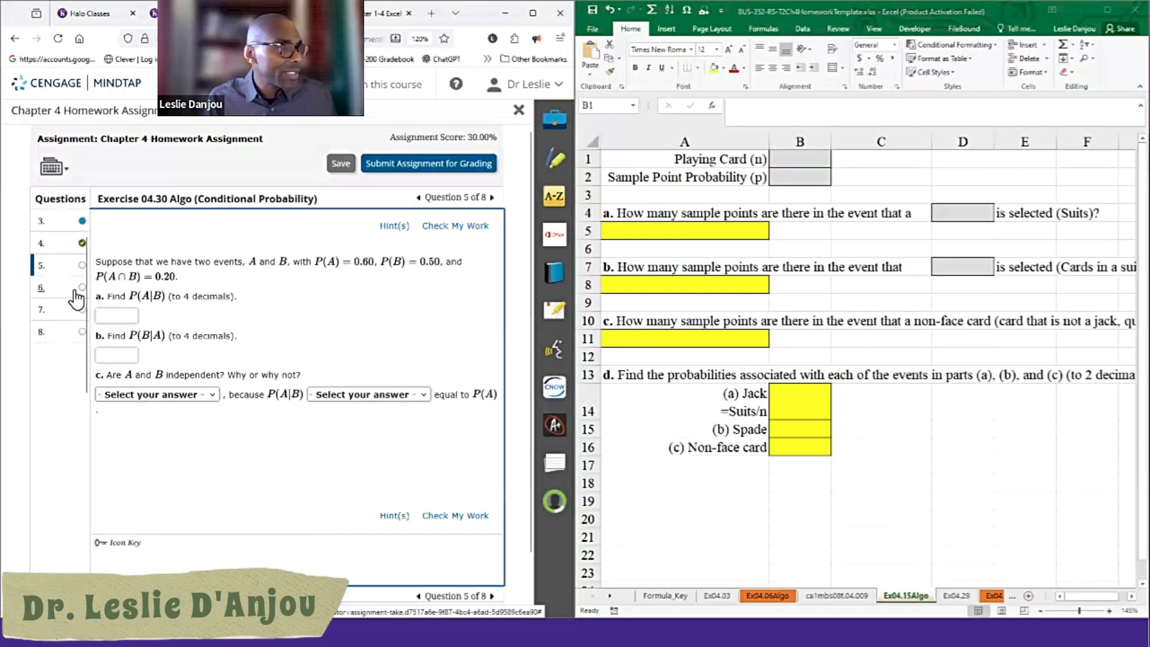
click(75, 290)
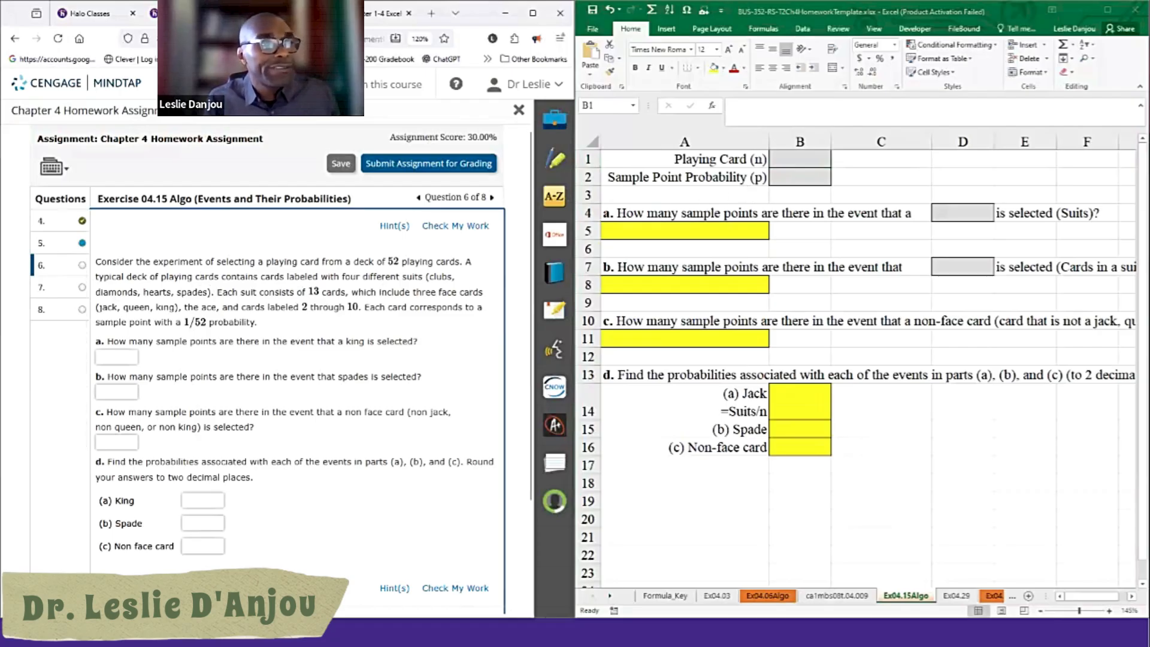
Step: Enter 52 as the Playing Card (n) value in B1 and the formula =1/B1 as the Sample Point Probability in B2
click(799, 159)
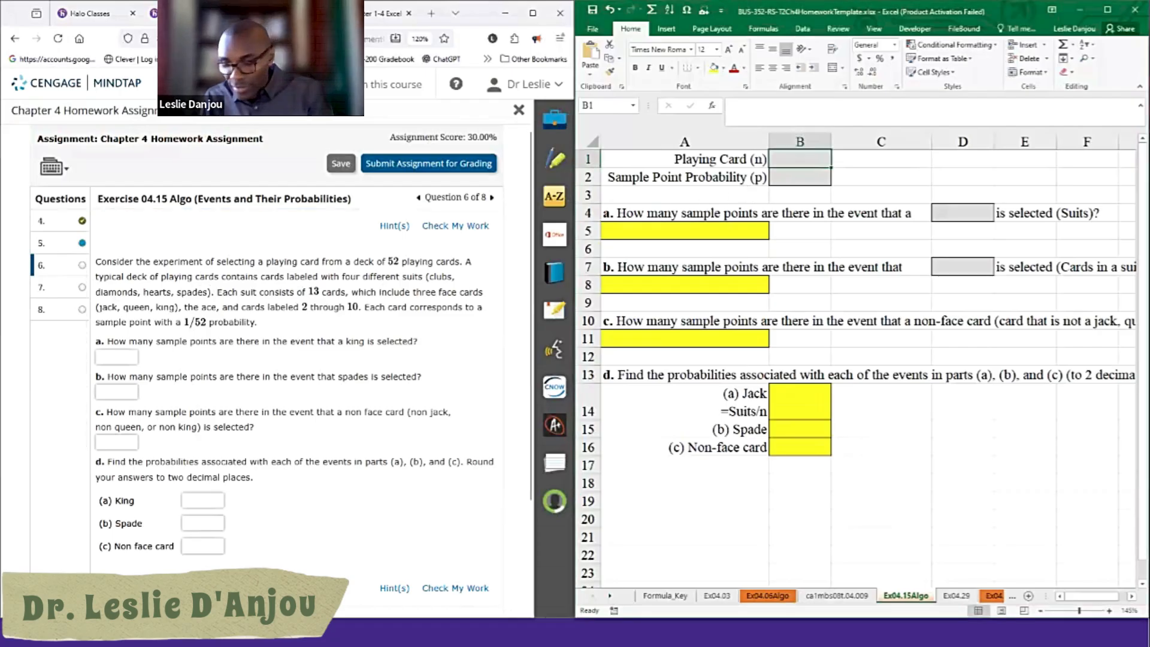
text(52)
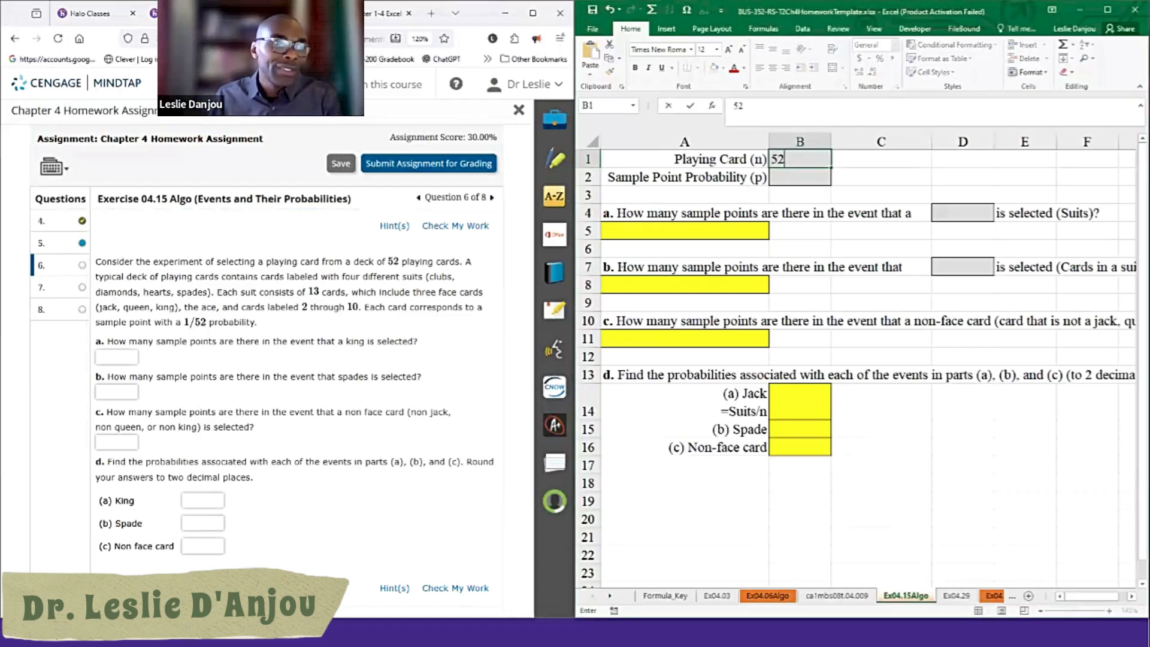
key(Return)
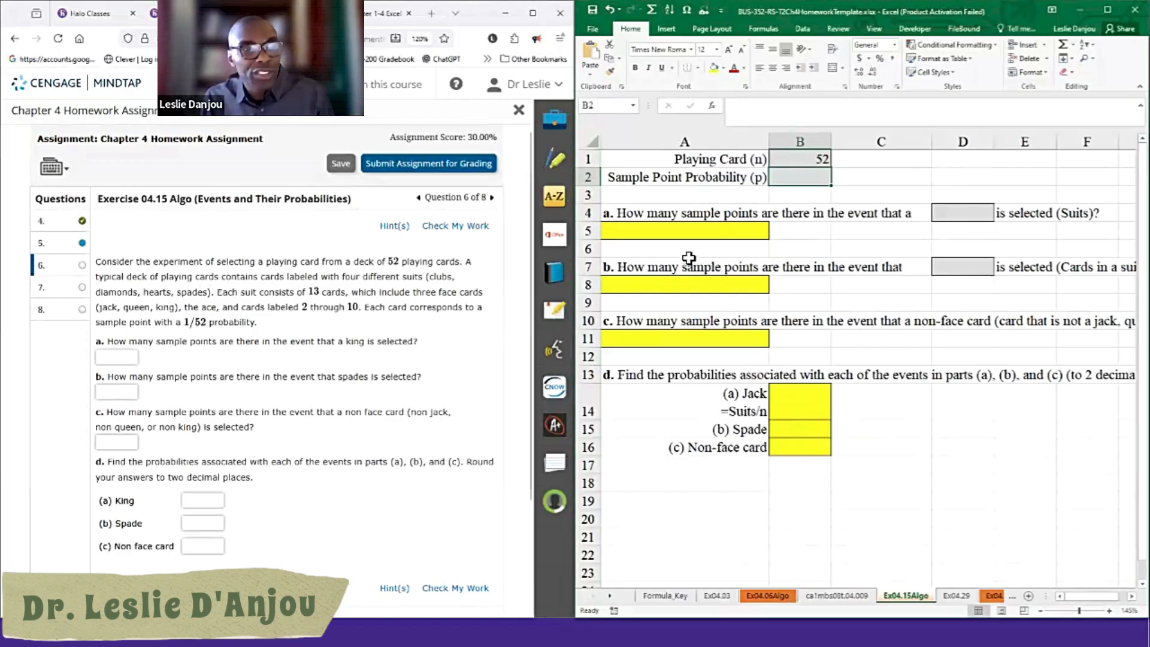
text(=)
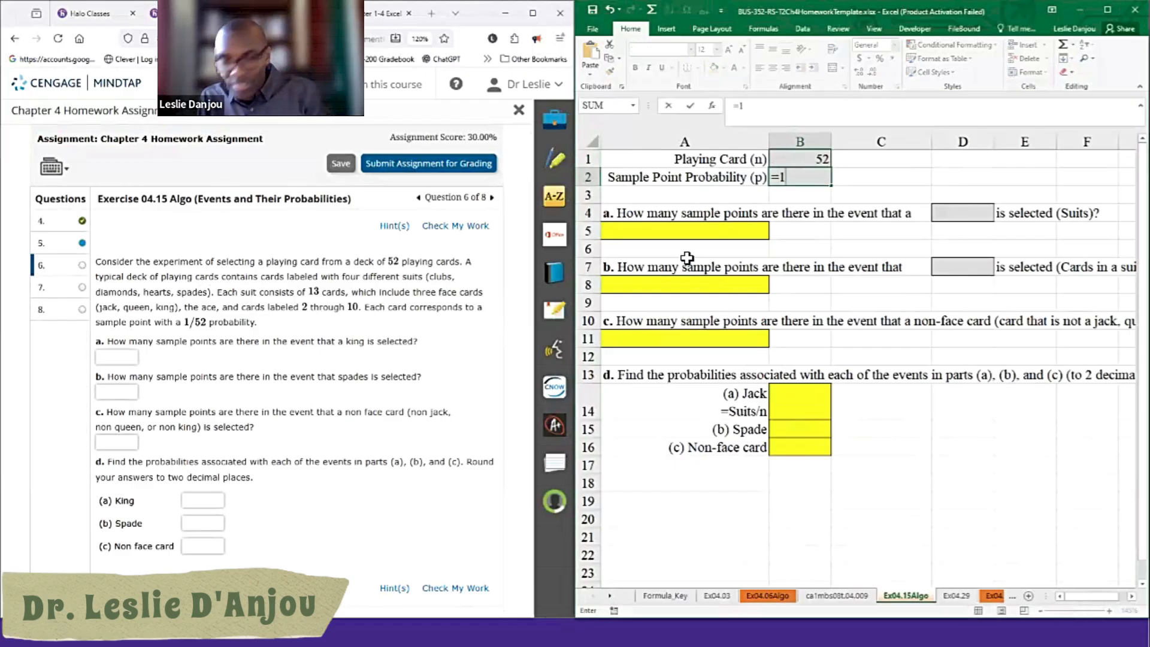
text(1/)
key(Up)
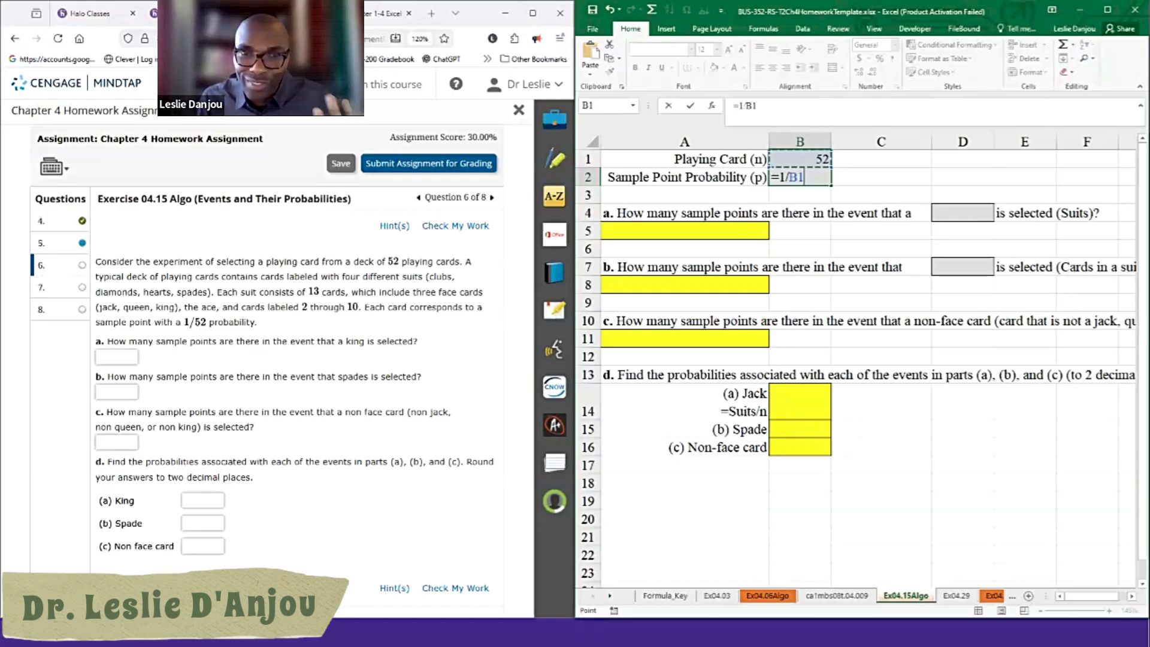
key(ctrl+Return)
key(Return)
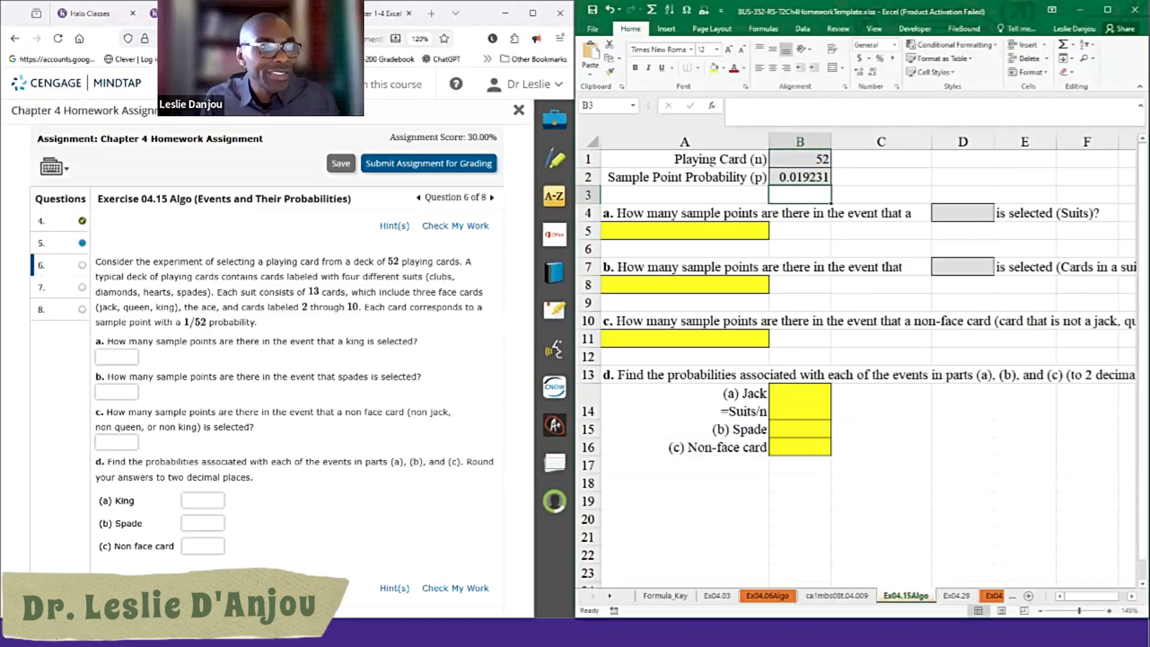
key(Up)
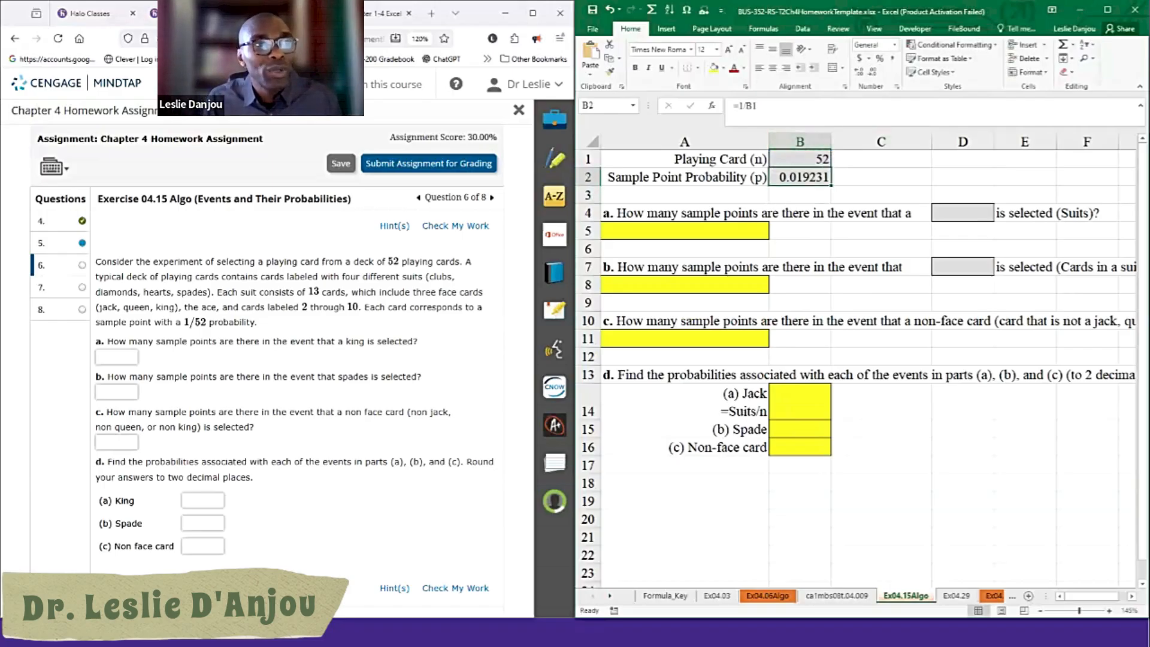
click(894, 45)
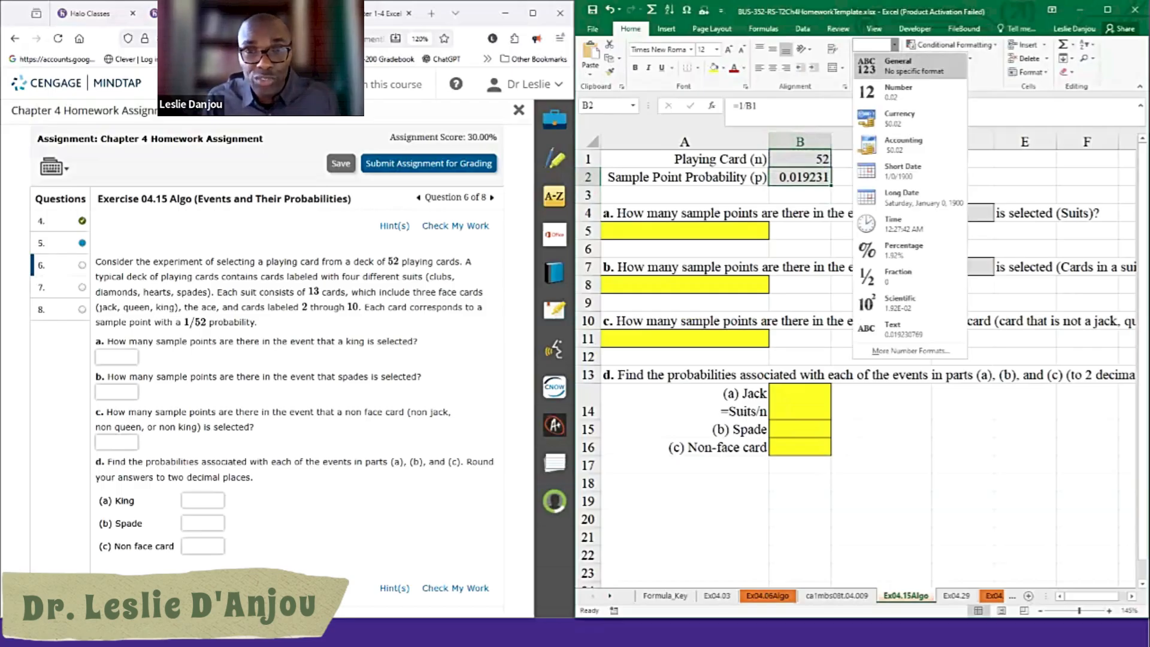
key(Escape)
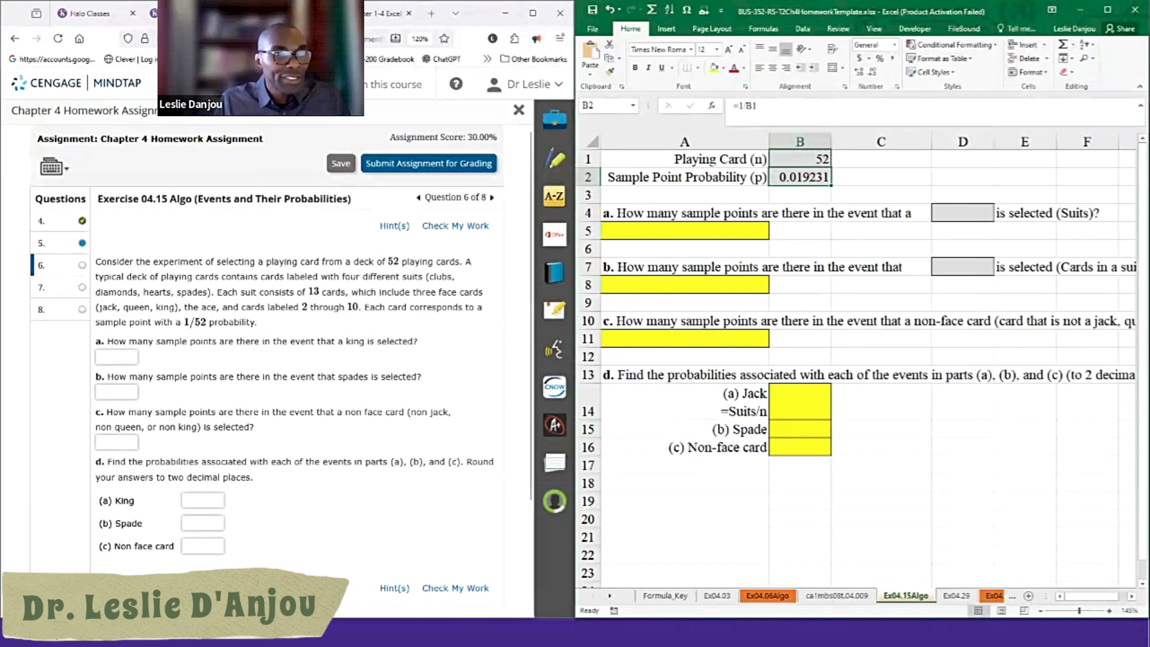
Step: Enter King in D4 as the selected card for part a
click(962, 213)
text(zkin)
key(BackSpace)
key(BackSpace)
key(BackSpace)
key(BackSpace)
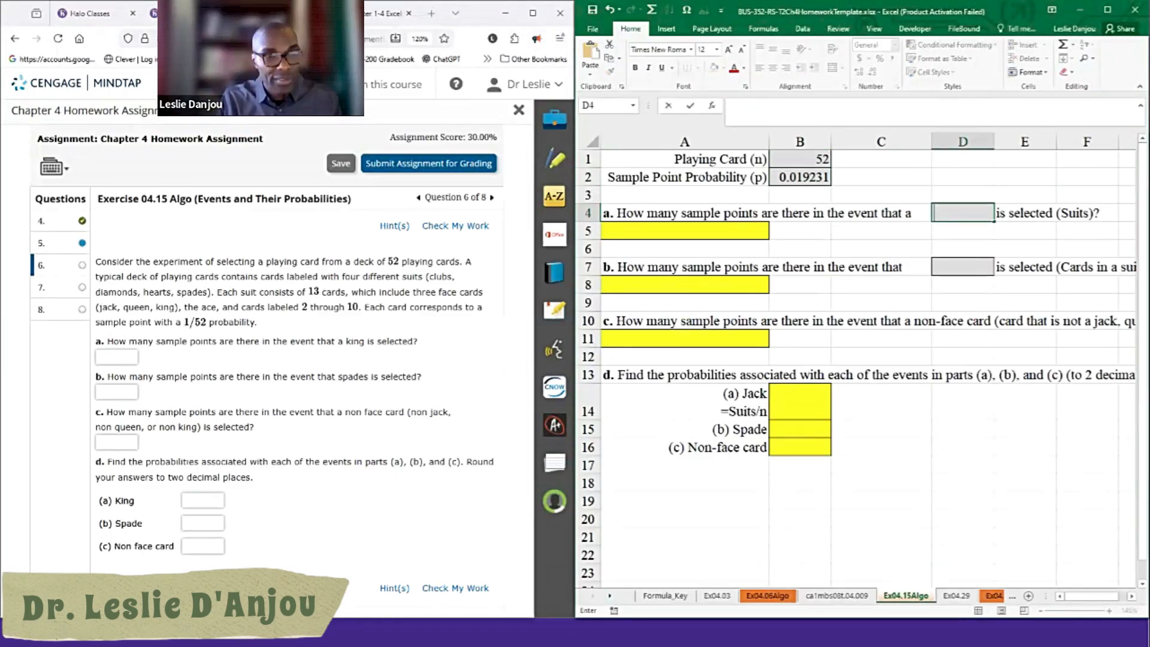
text(King)
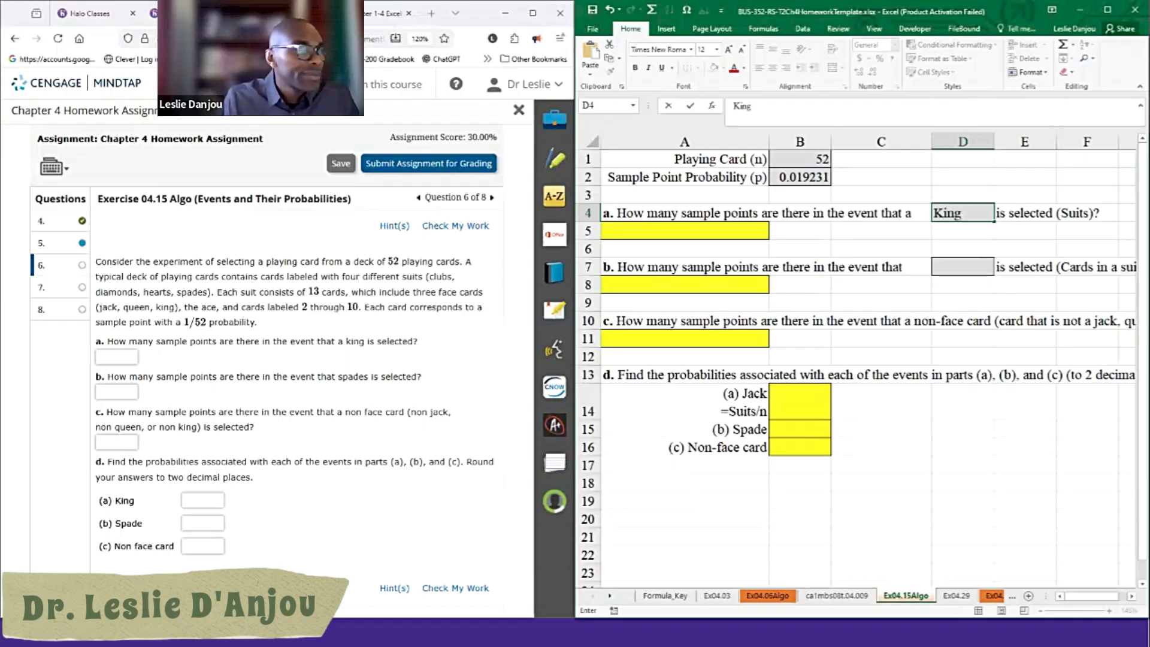
click(733, 228)
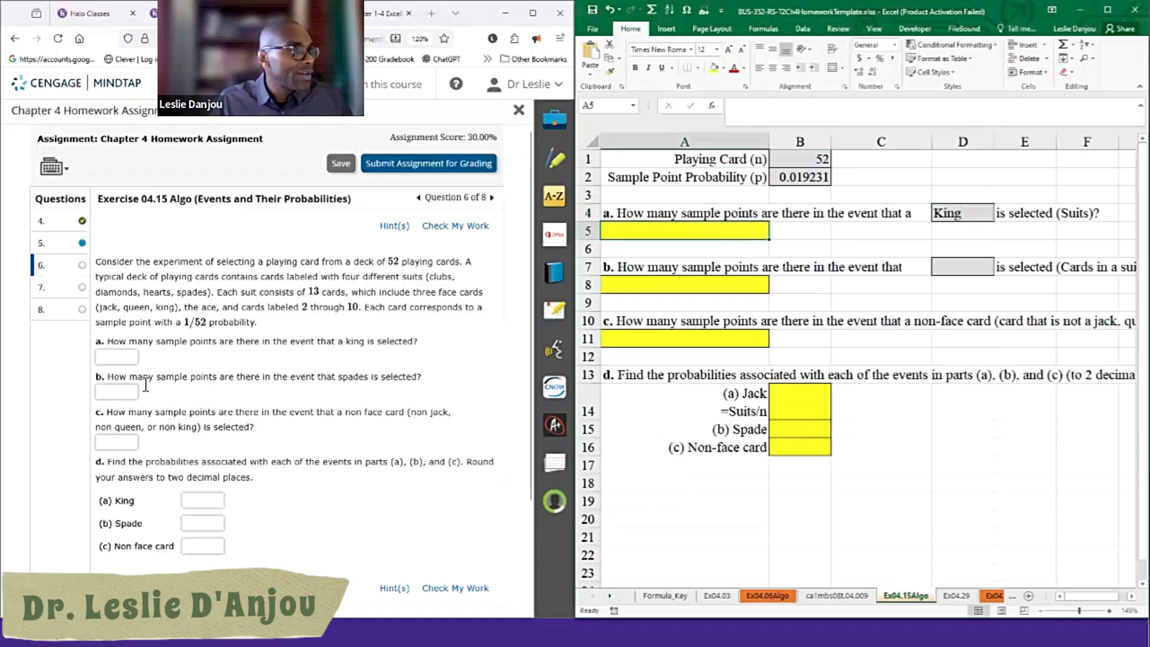
Step: Answer part a of assignment question 6 with 4, check the work, and record 4 in A5 of the sheet
click(125, 359)
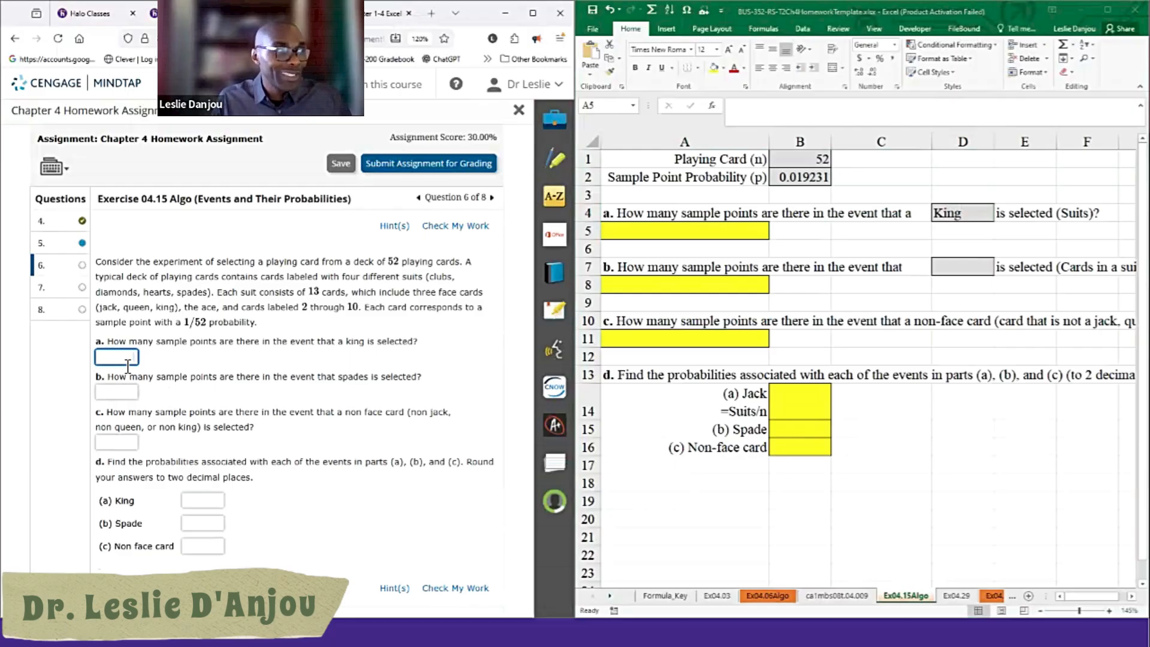
text(4)
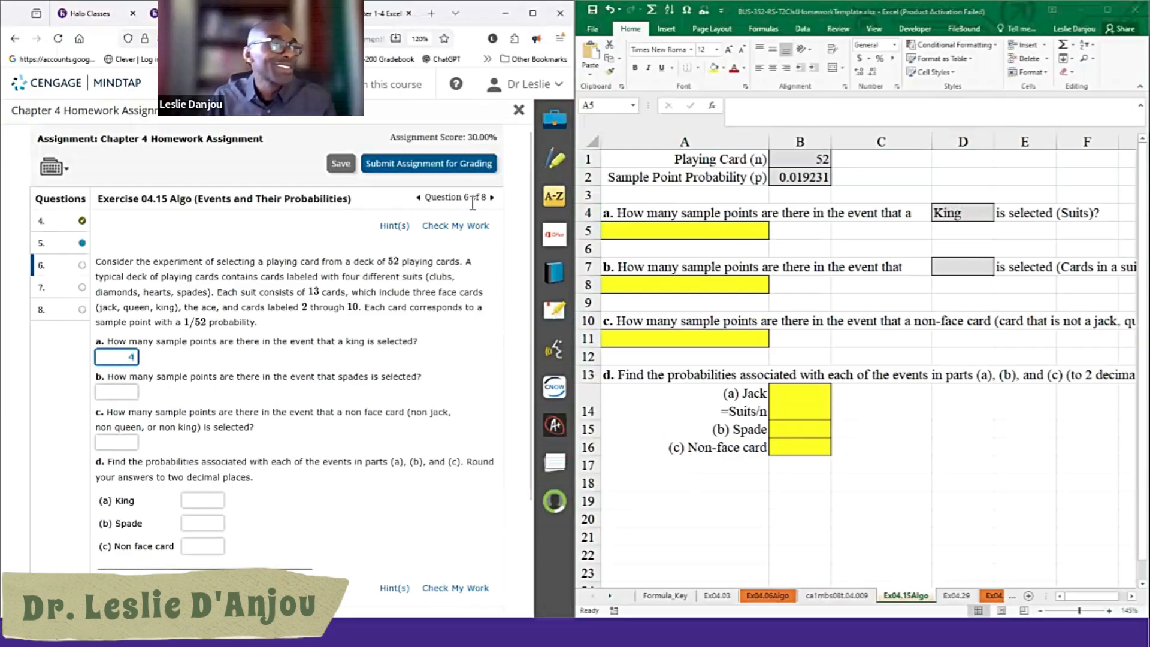
click(453, 225)
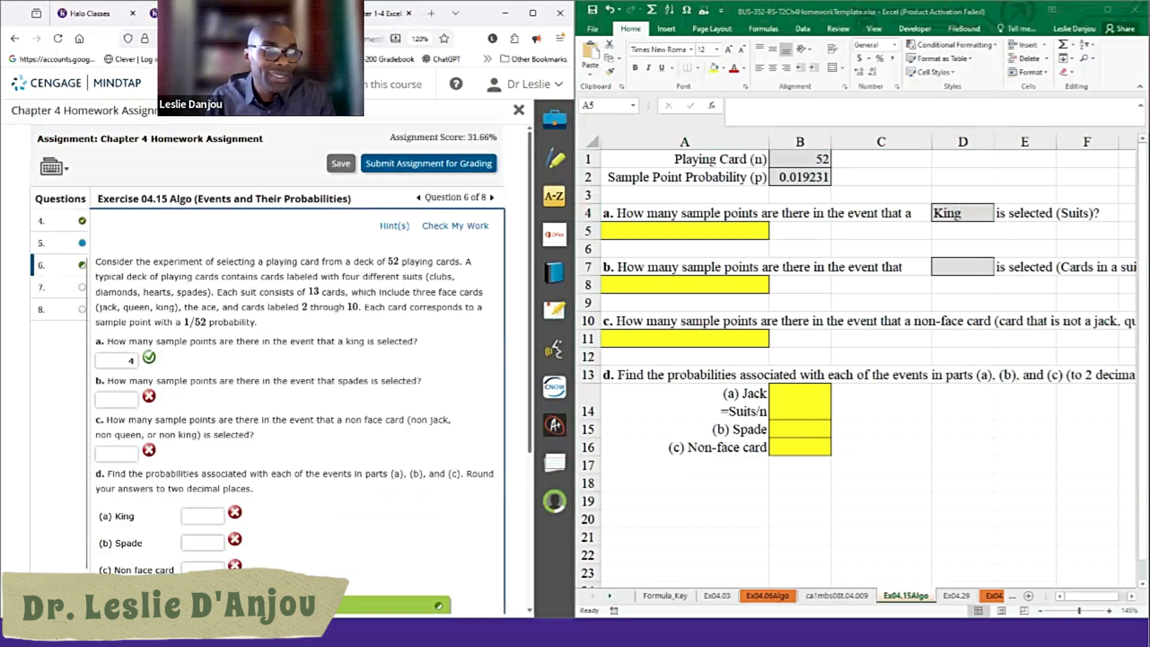
click(733, 227)
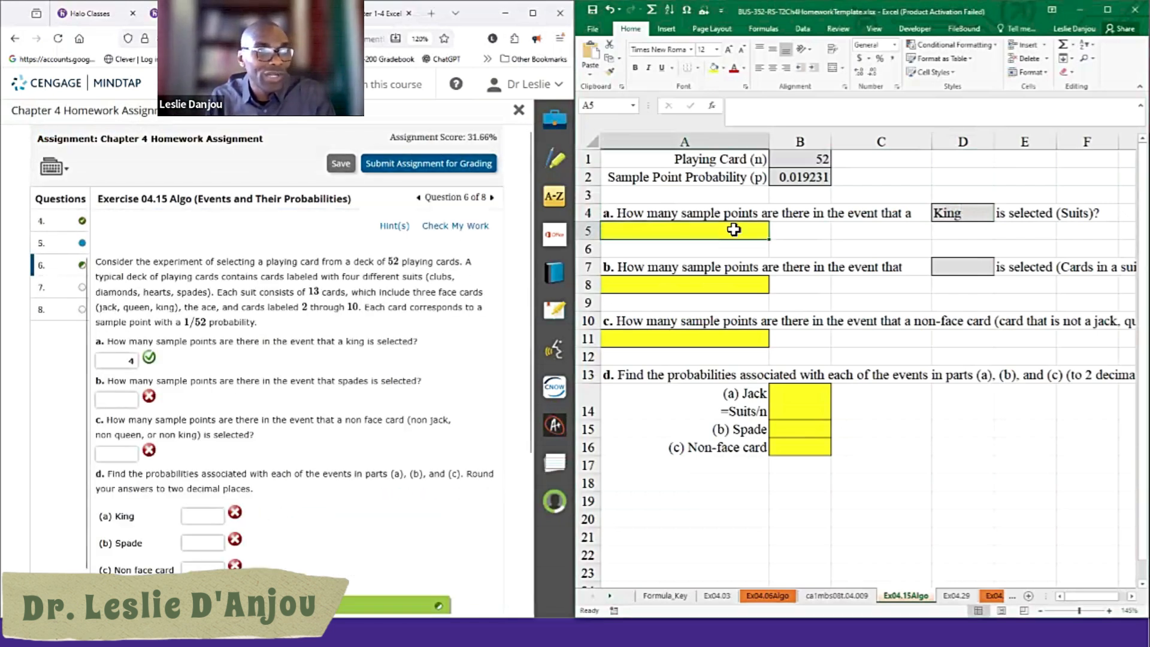
text(4)
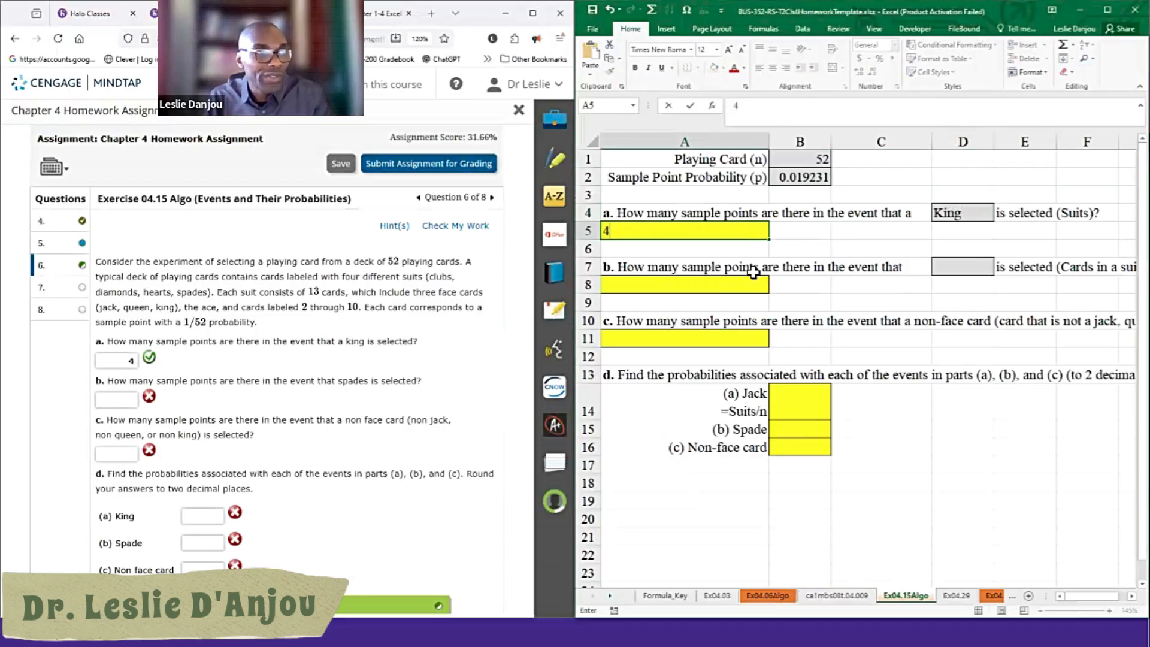
click(753, 271)
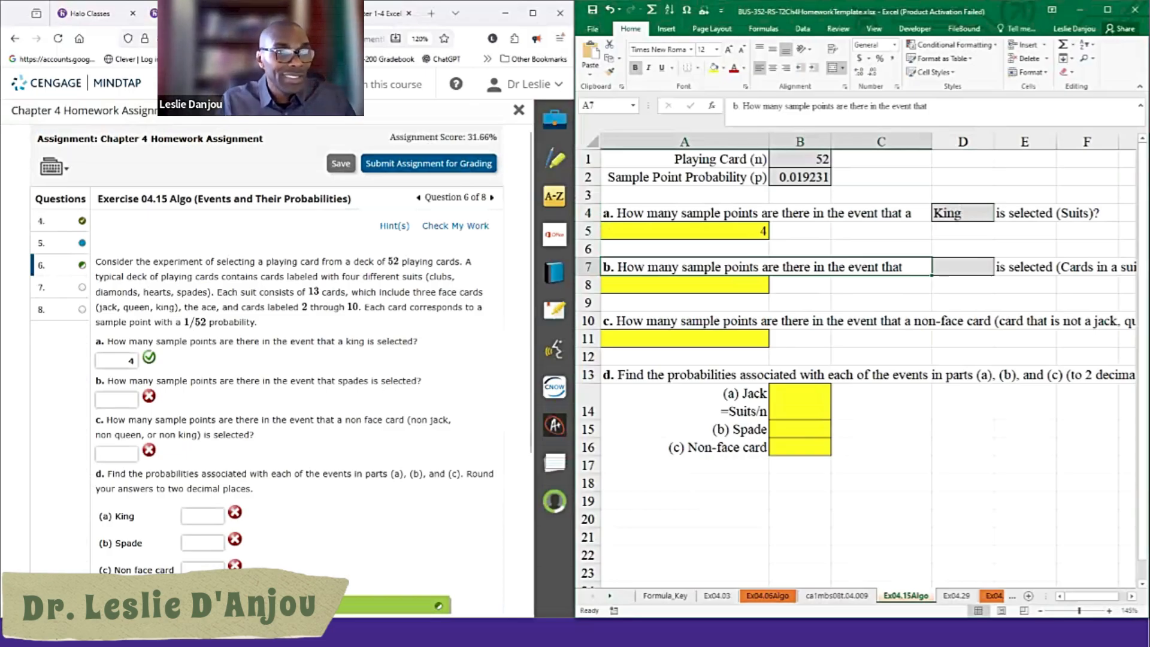
Step: Enter Spades in D7 as the selected suit for part b
click(963, 268)
text(S)
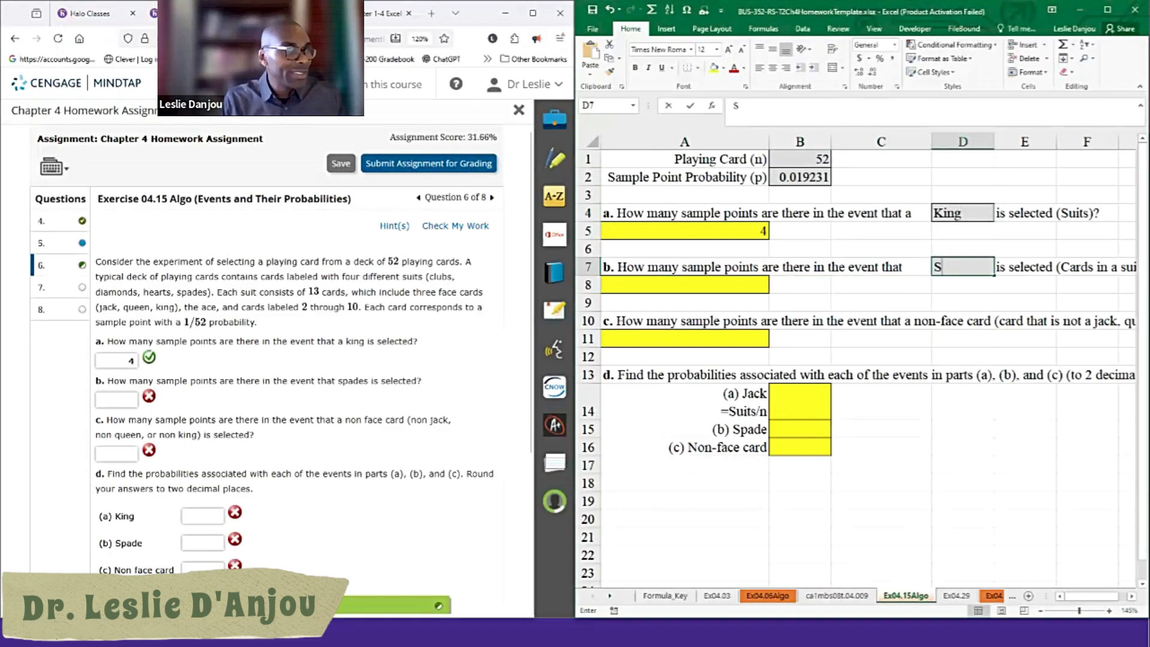
text(pades)
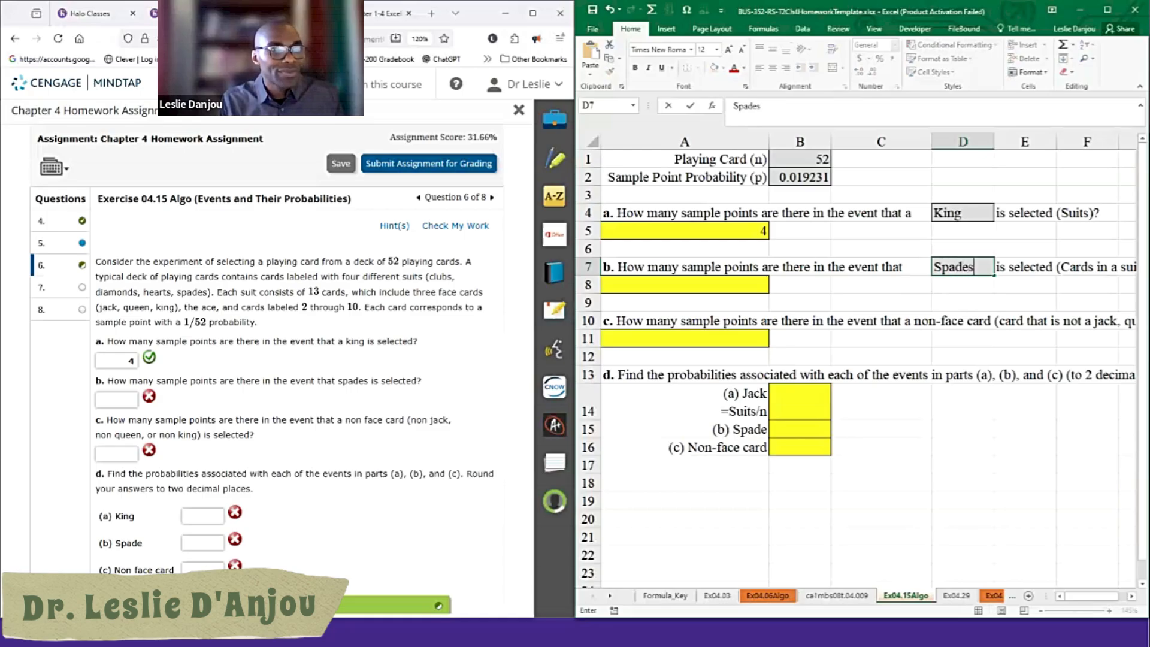
click(669, 284)
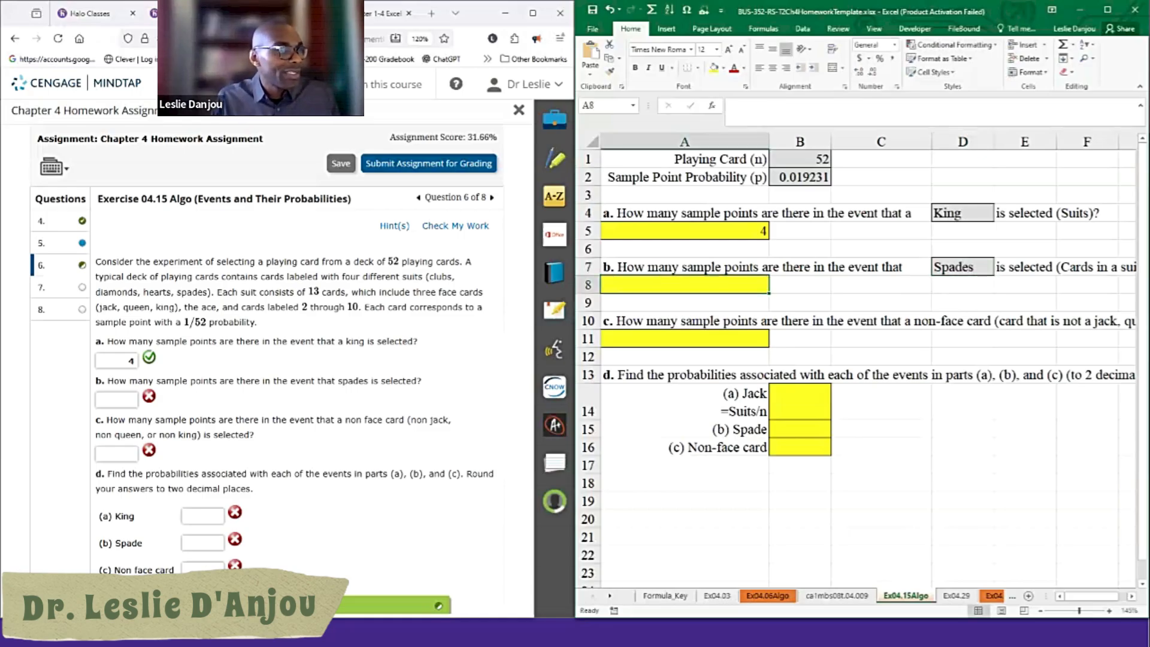
Step: Answer part b of assignment question 6 with 13, check the work, and record 13 in A8 of the sheet
click(117, 406)
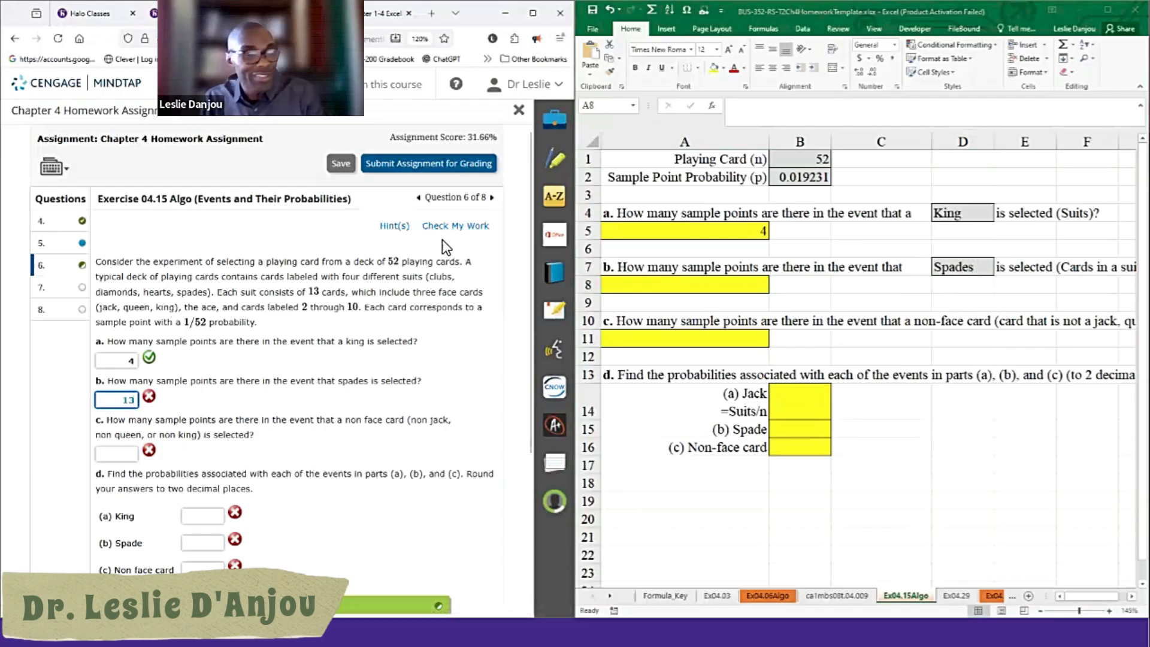
click(456, 227)
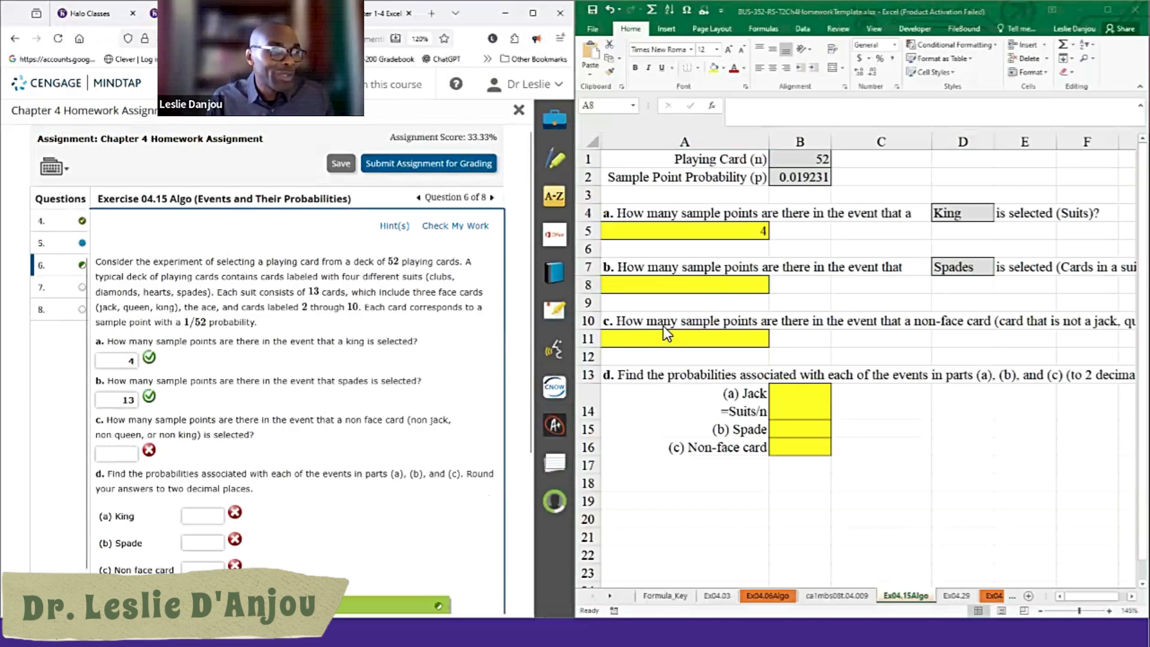
click(676, 290)
text(13)
click(881, 357)
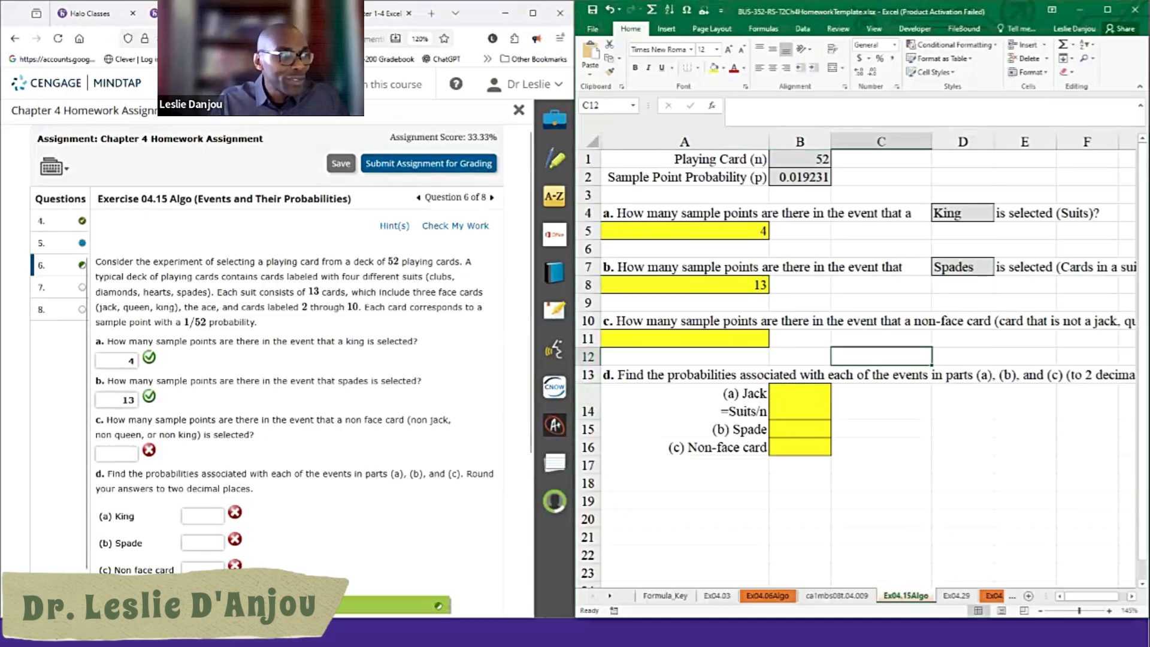
Step: Answer part c of assignment question 6, the non-face card event, with 40 and check the work
click(118, 454)
text(40)
click(464, 228)
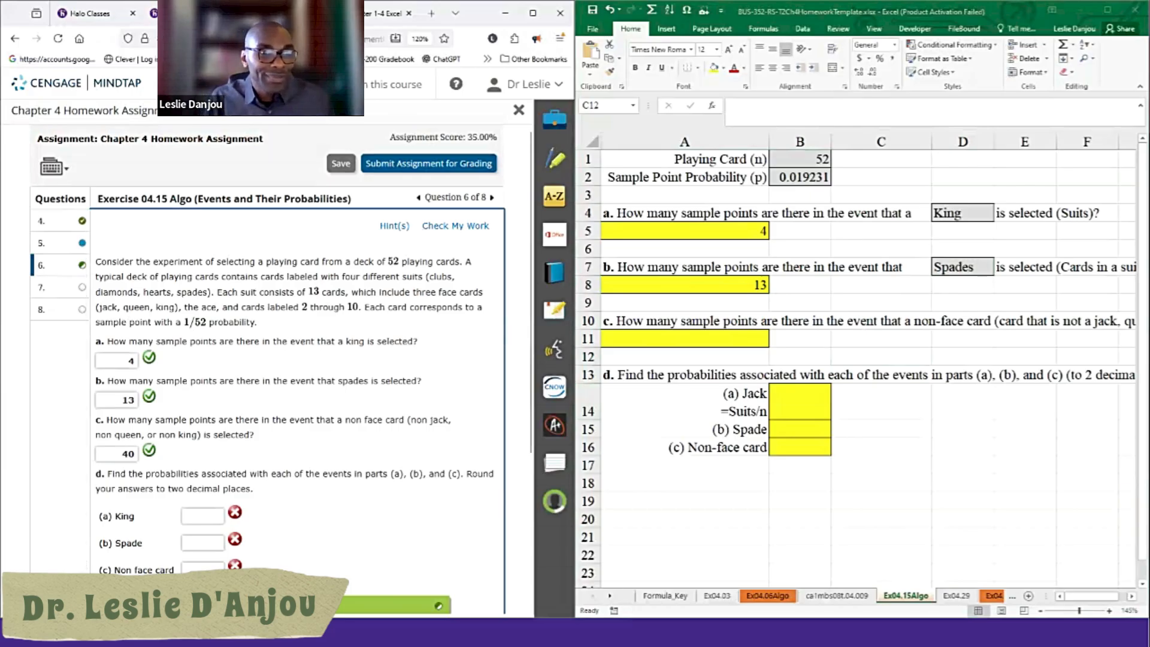
click(881, 356)
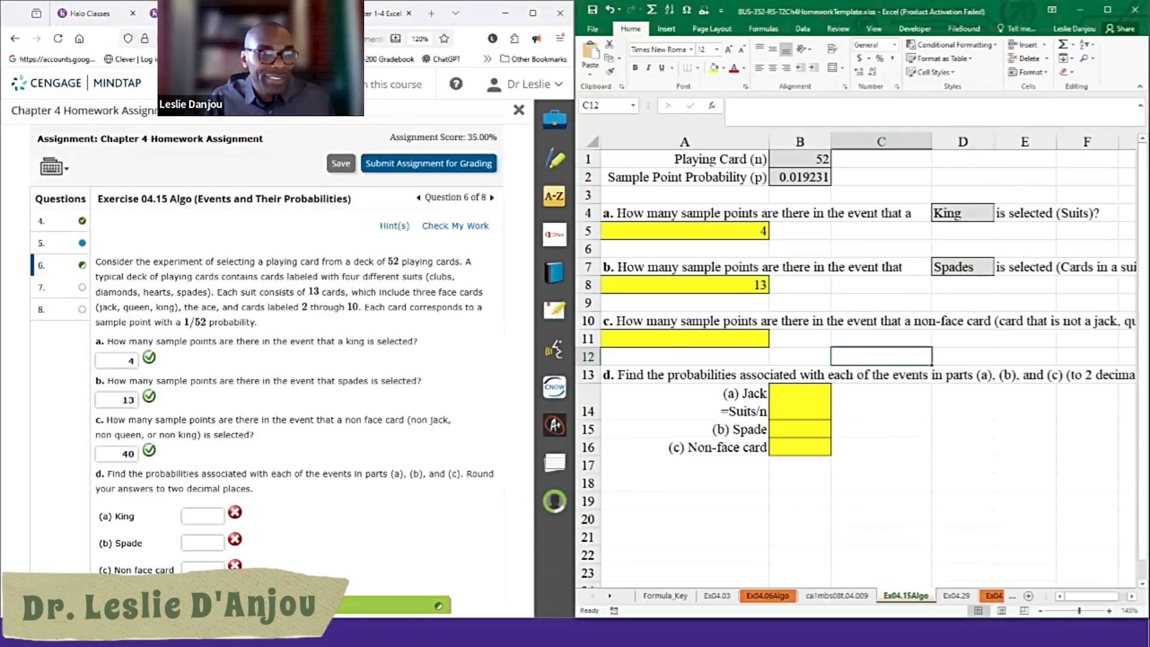
Step: Review the non-face card wording of part c in A10 and enter 40 as its answer in A11
click(653, 326)
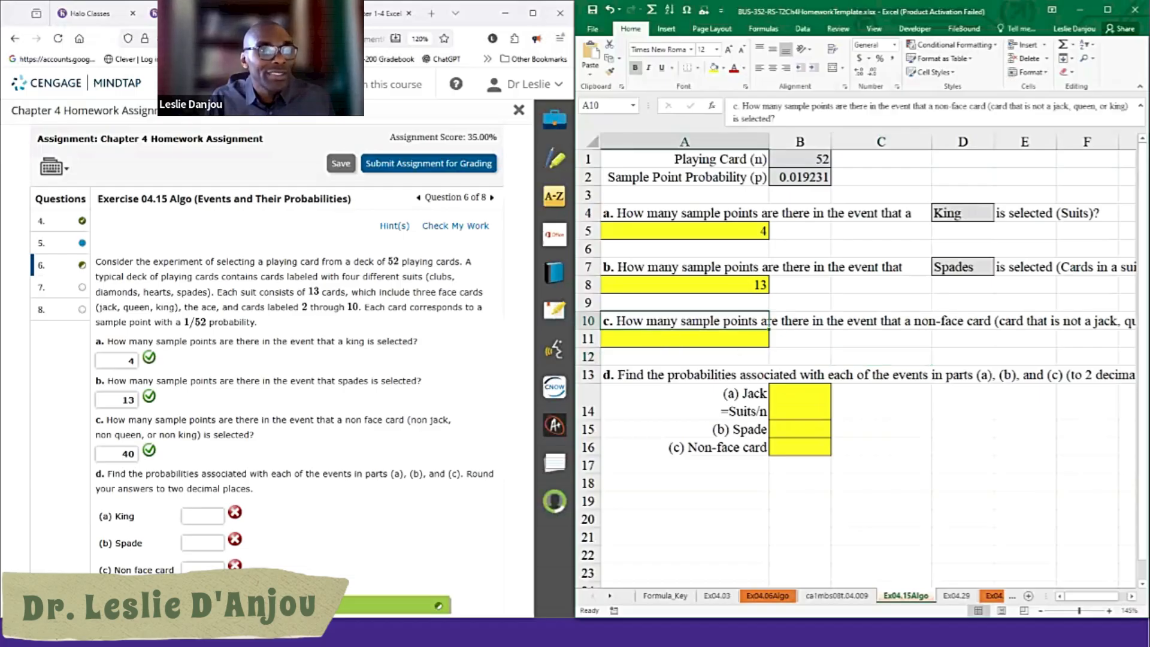
double_click(951, 106)
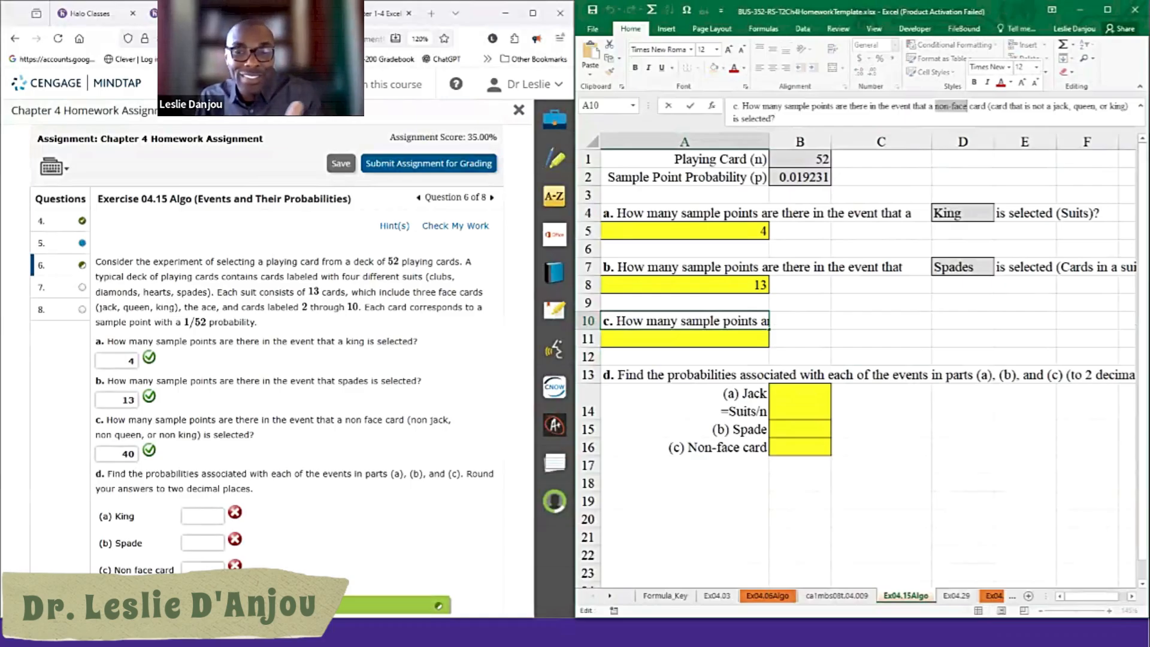
click(692, 343)
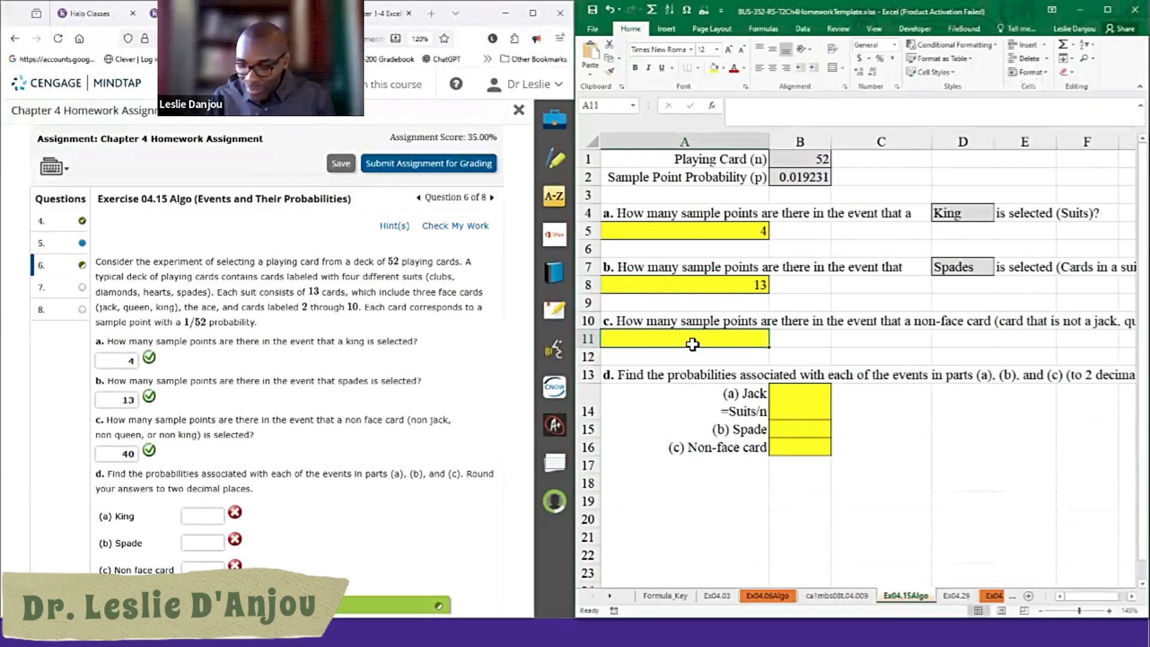
text(40)
click(685, 364)
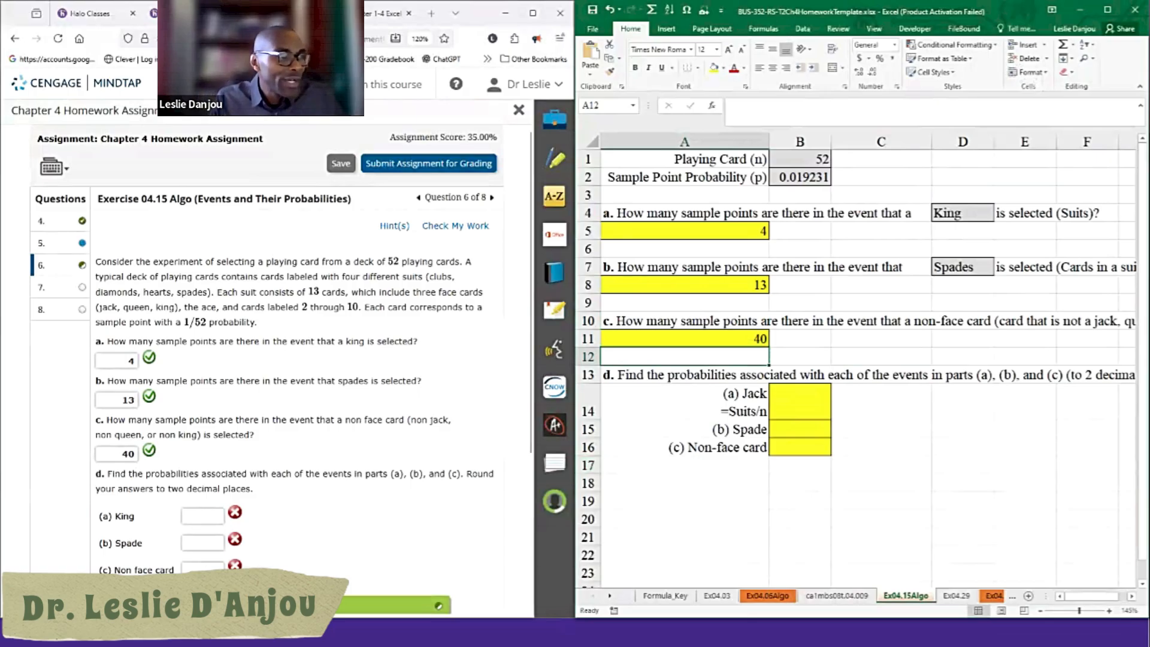
Step: Change "Jack" to "King" in the part (a) probability label in A14 and select its answer cell B14
click(754, 400)
double_click(753, 399)
double_click(755, 399)
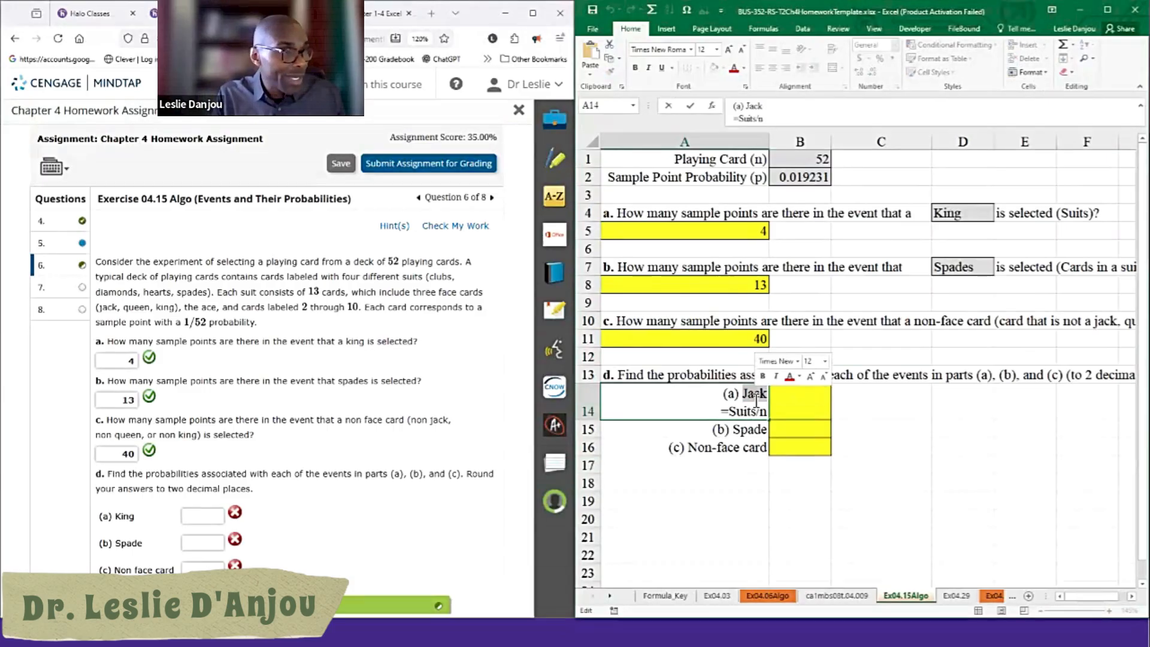
text(King)
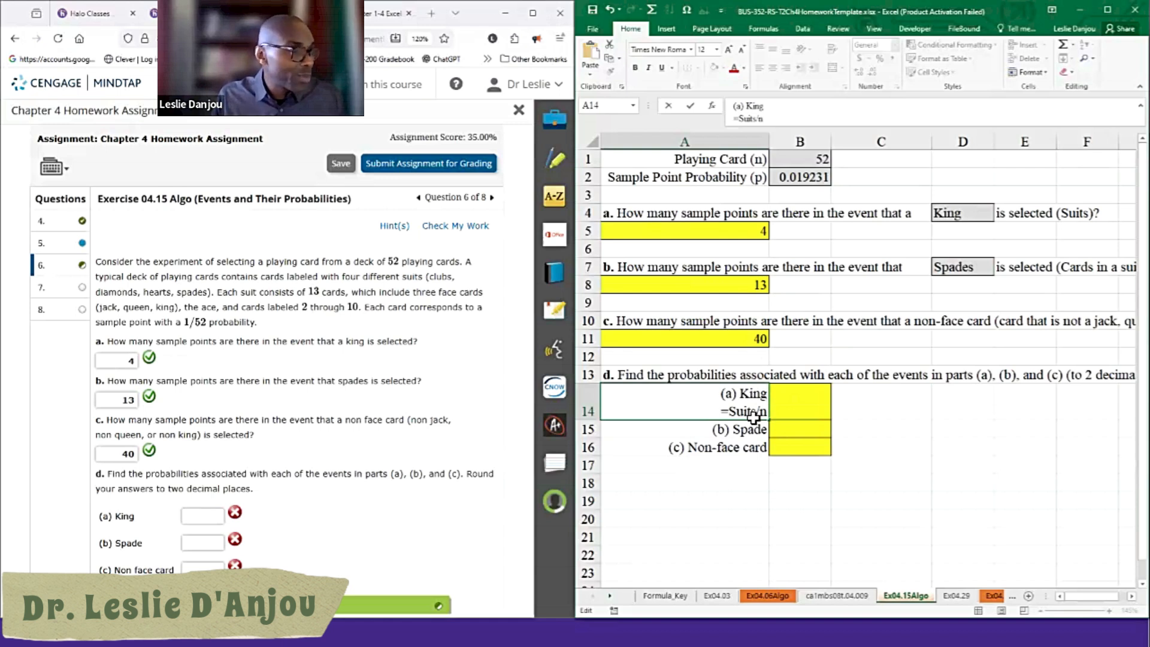
key(Return)
key(Return)
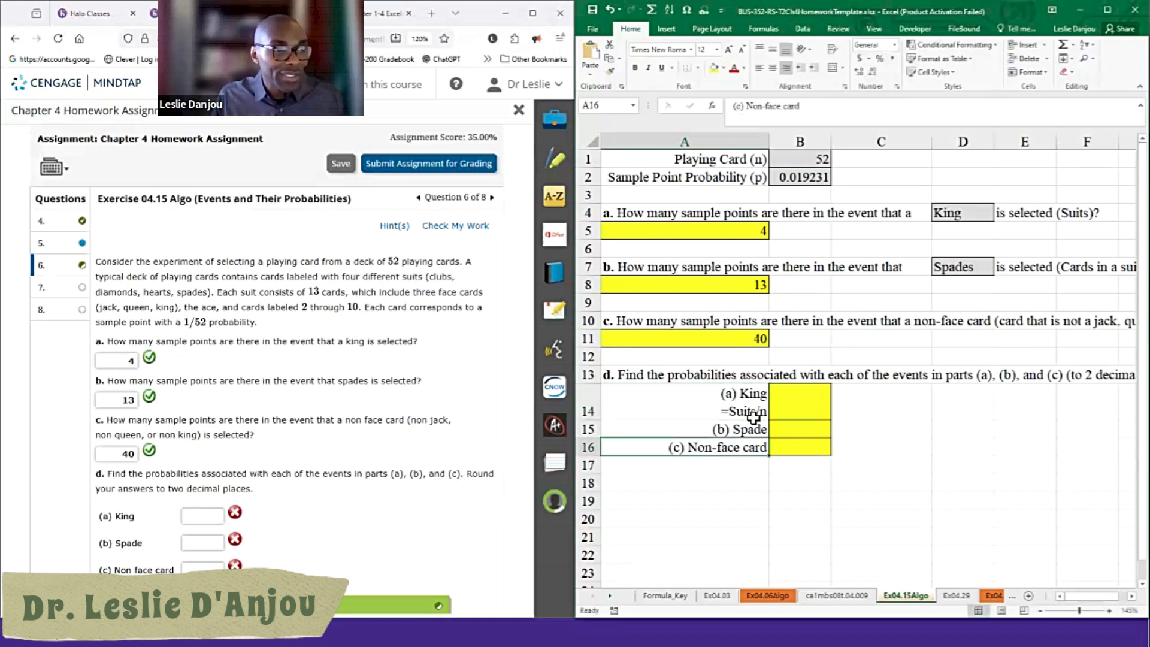
key(Up)
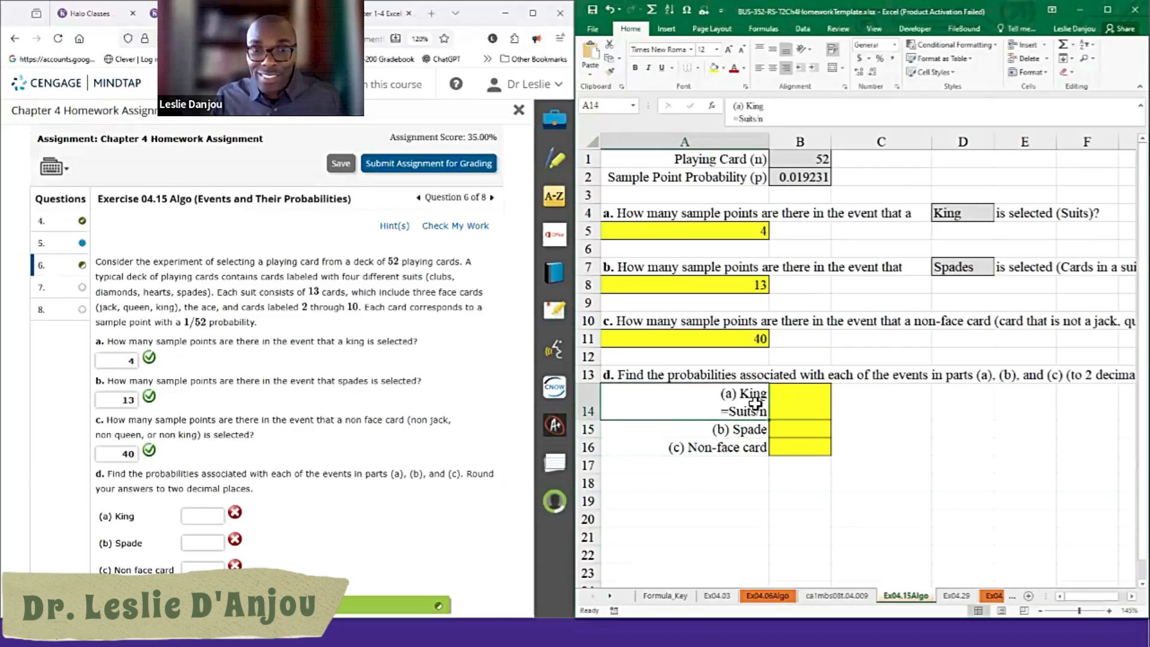
click(799, 401)
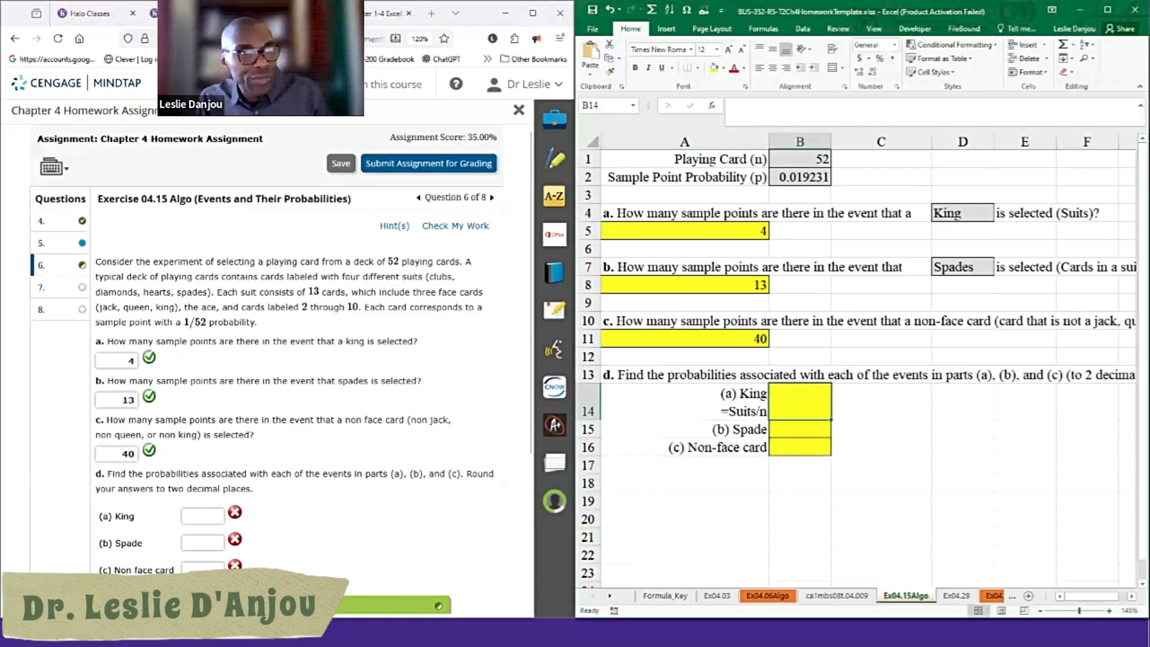
Step: Calculate the King probability in B14 by dividing the part a count in A5 by the card total in B1
text(=)
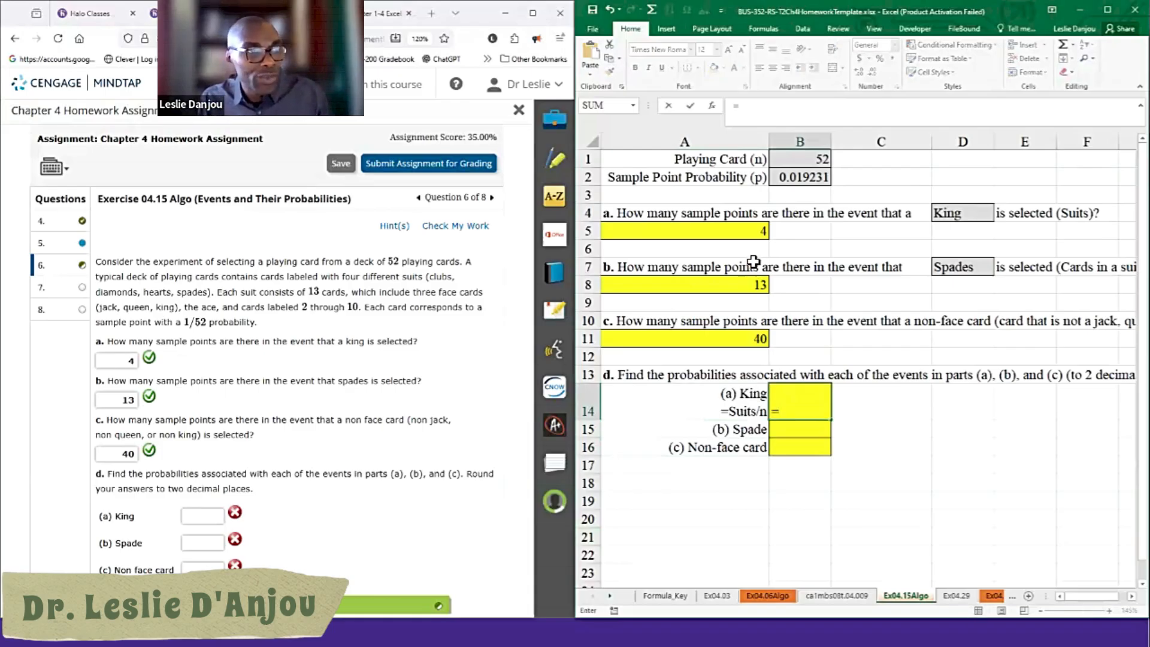
click(717, 230)
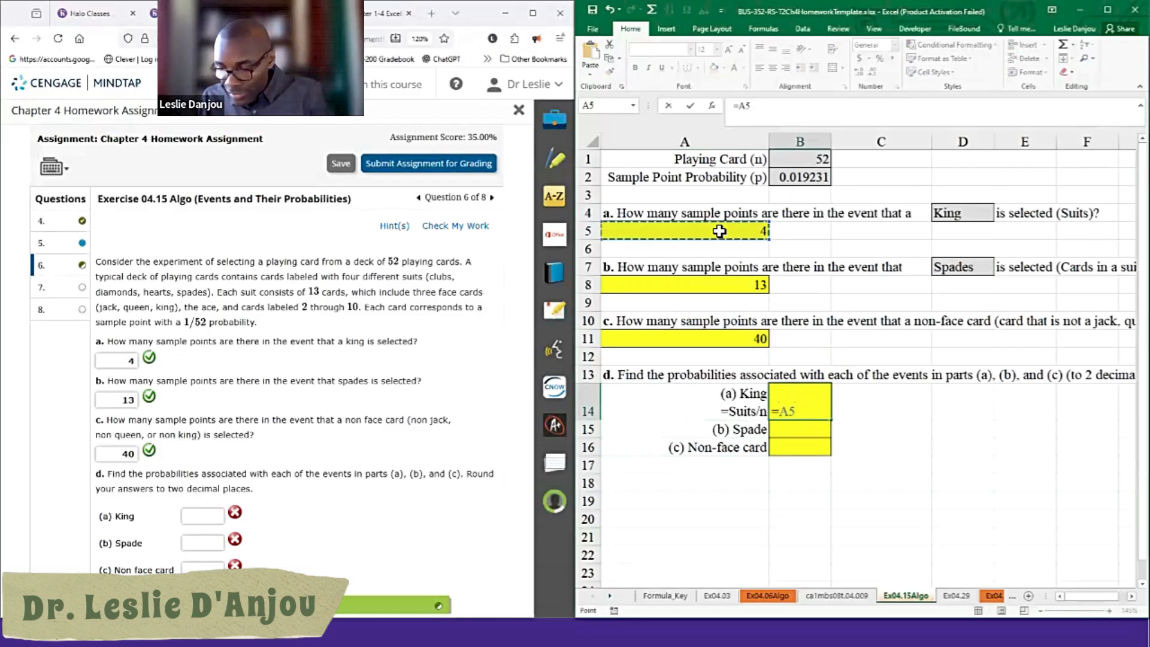
text(/)
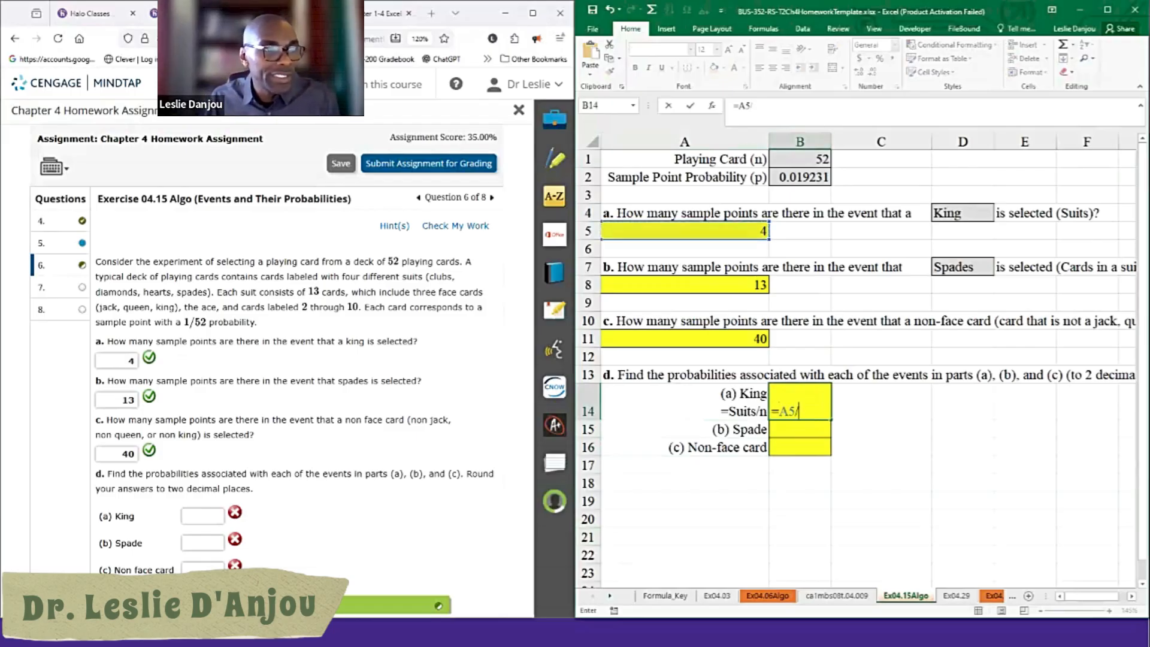
click(802, 159)
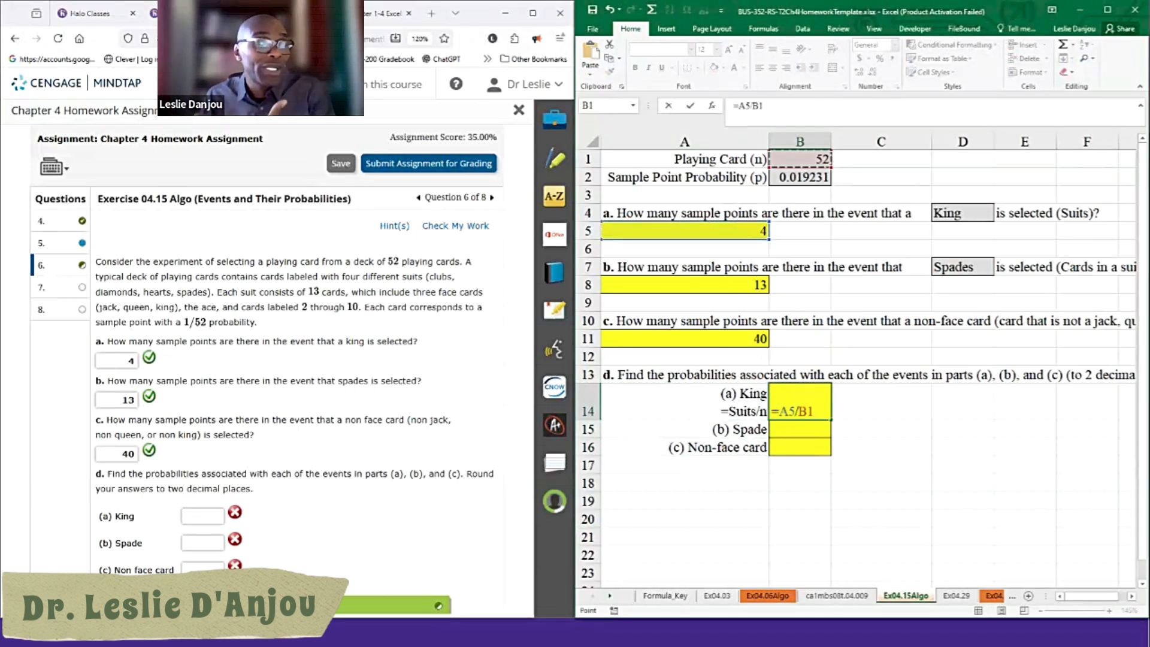
key(Return)
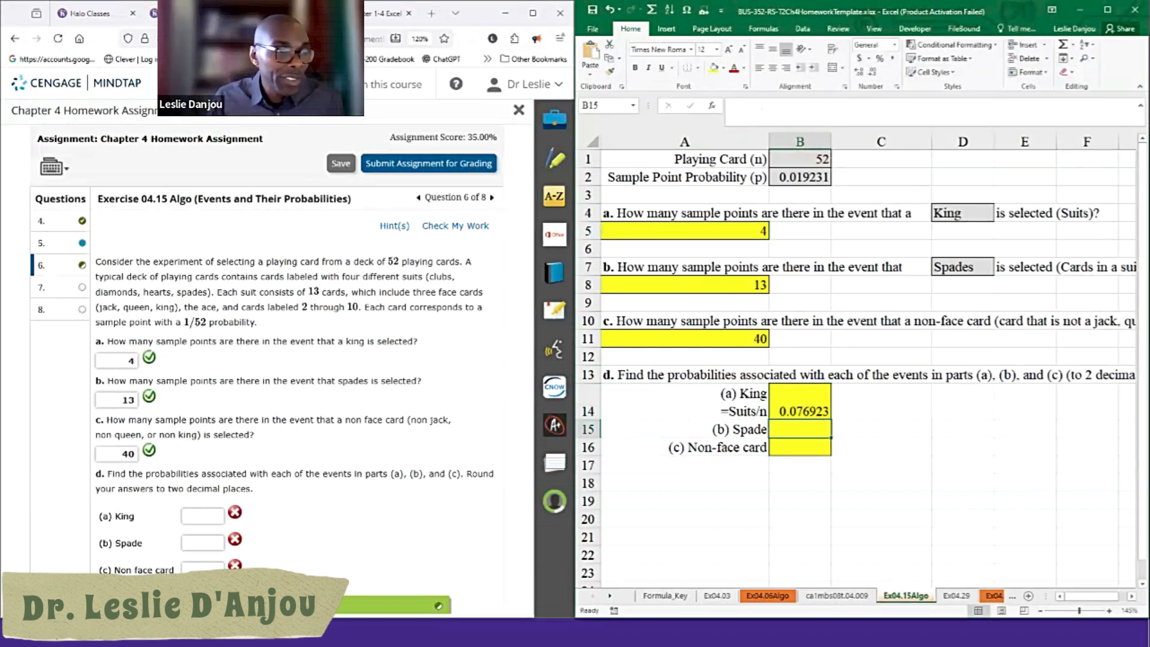
Step: Format the part d probability cells B14:B16 to show two decimal places
key(Up)
key(shift+Down)
key(shift+Down)
key(shift+Up)
key(shift+Up)
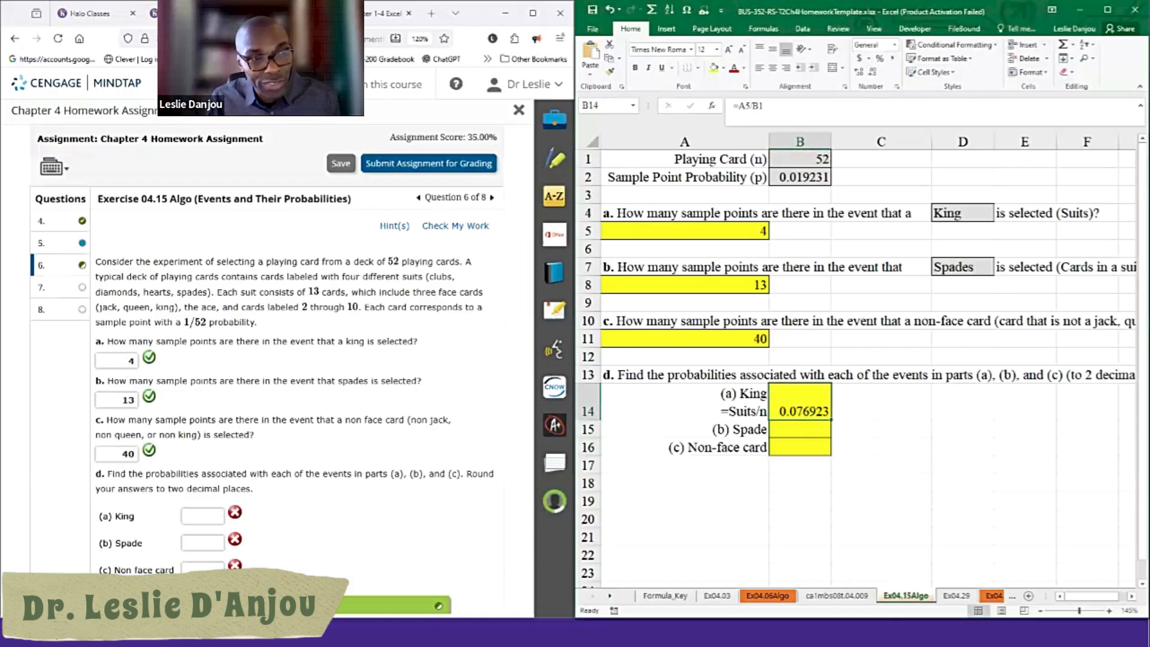
key(shift+Down)
key(shift+Down)
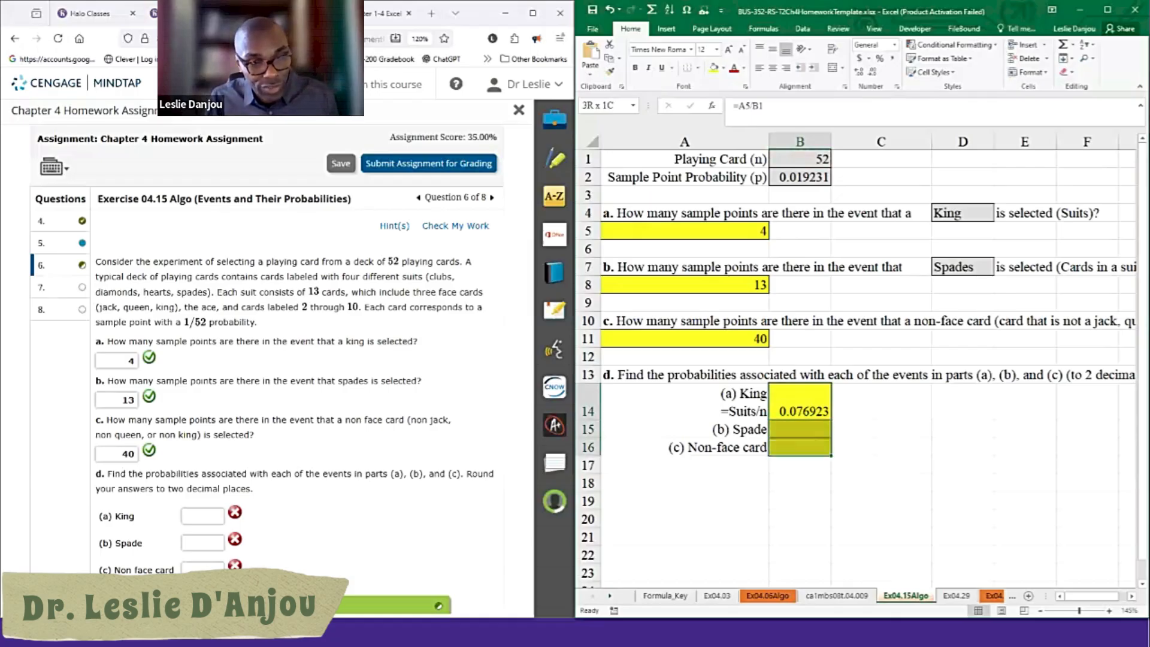
key(shift+Up)
key(shift+Up)
key(shift+Down)
key(shift+Down)
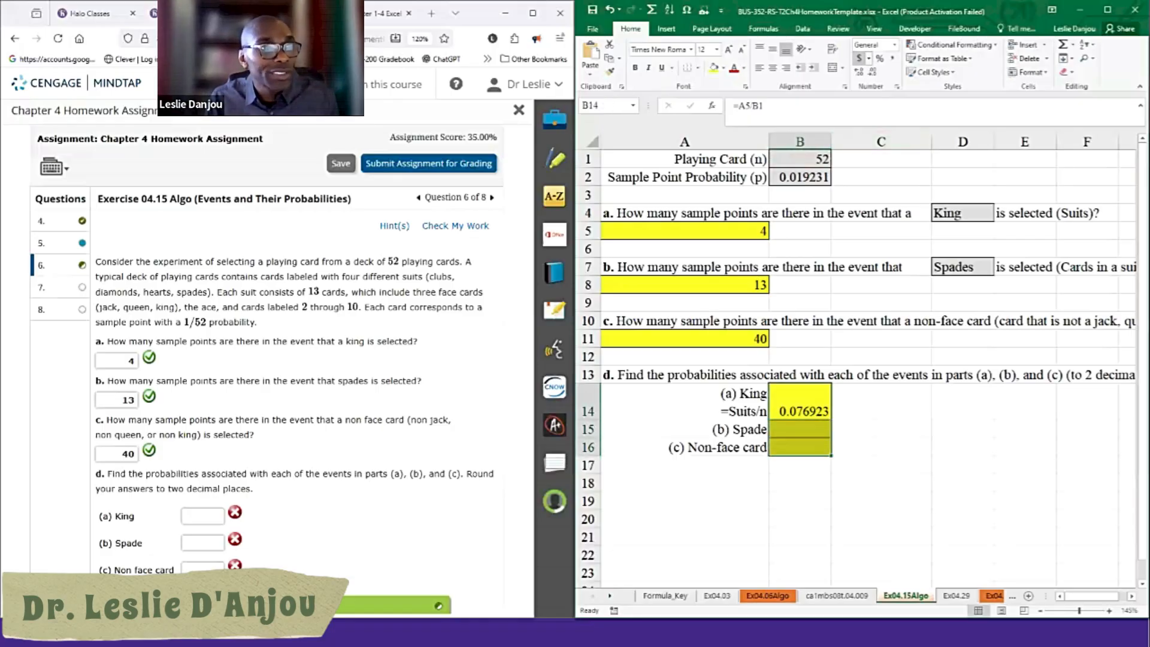
click(872, 72)
click(872, 71)
click(872, 71)
click(872, 71)
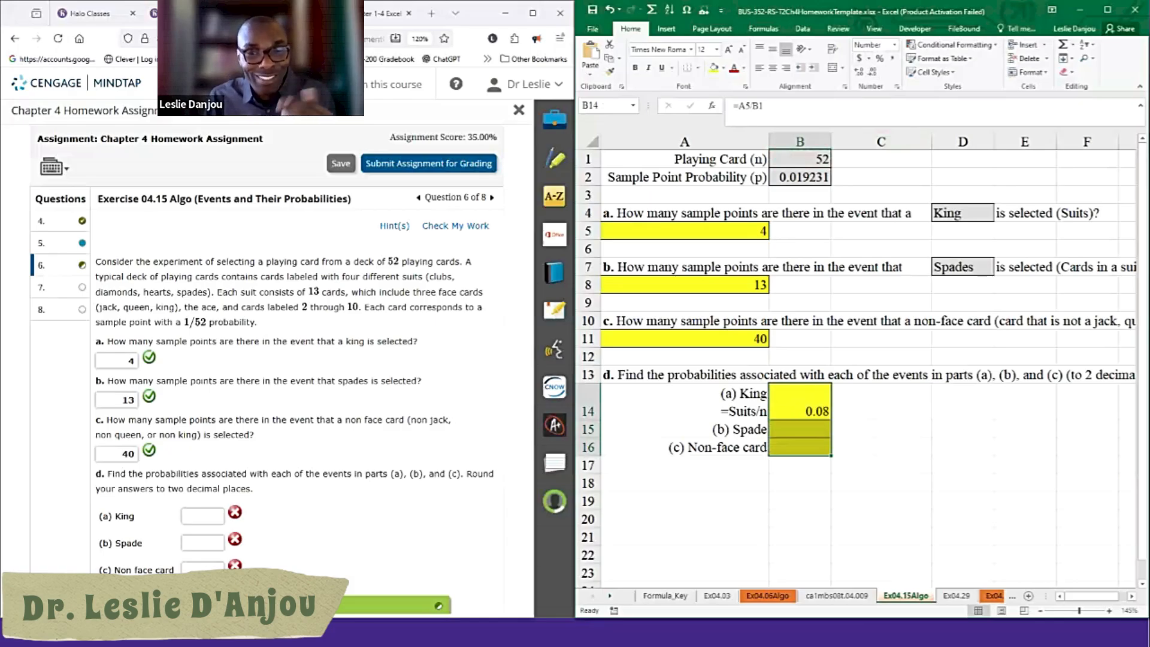
Step: Calculate the Spade probability in B15 with the formula =A8/B1
click(800, 430)
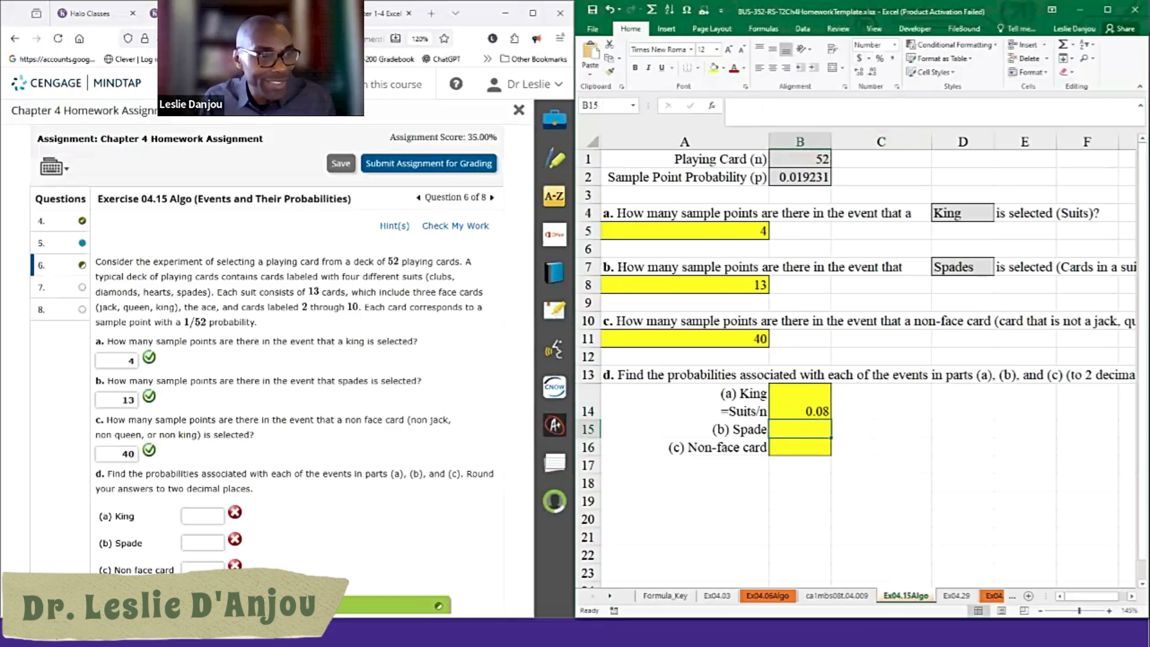
text(=)
click(730, 286)
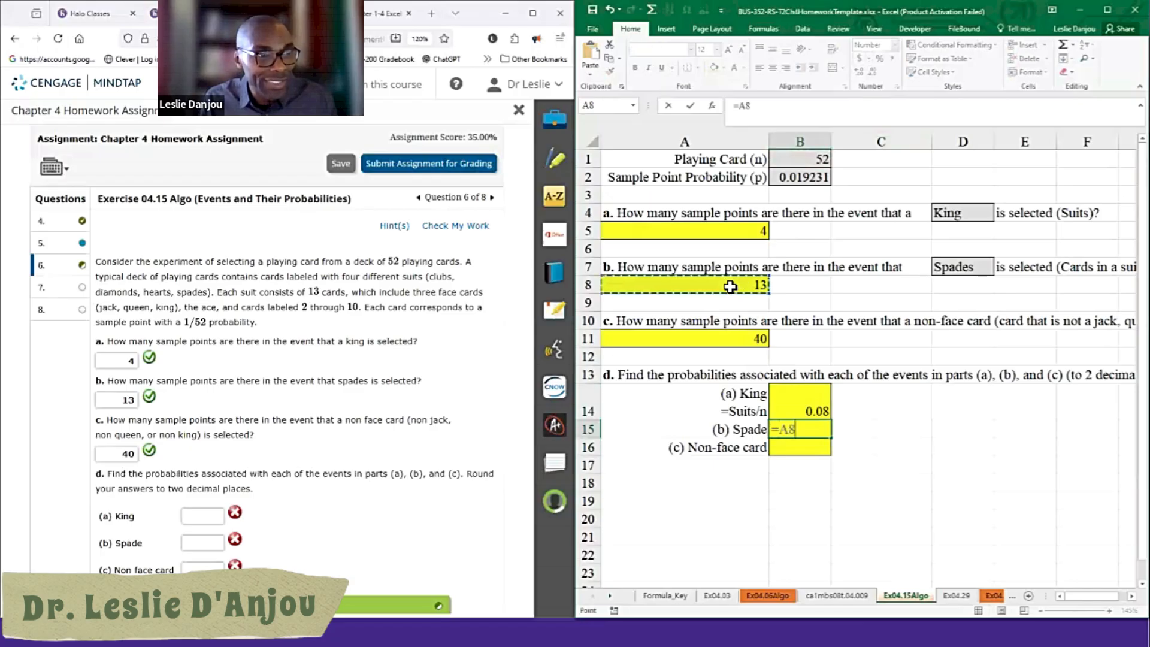
text(/)
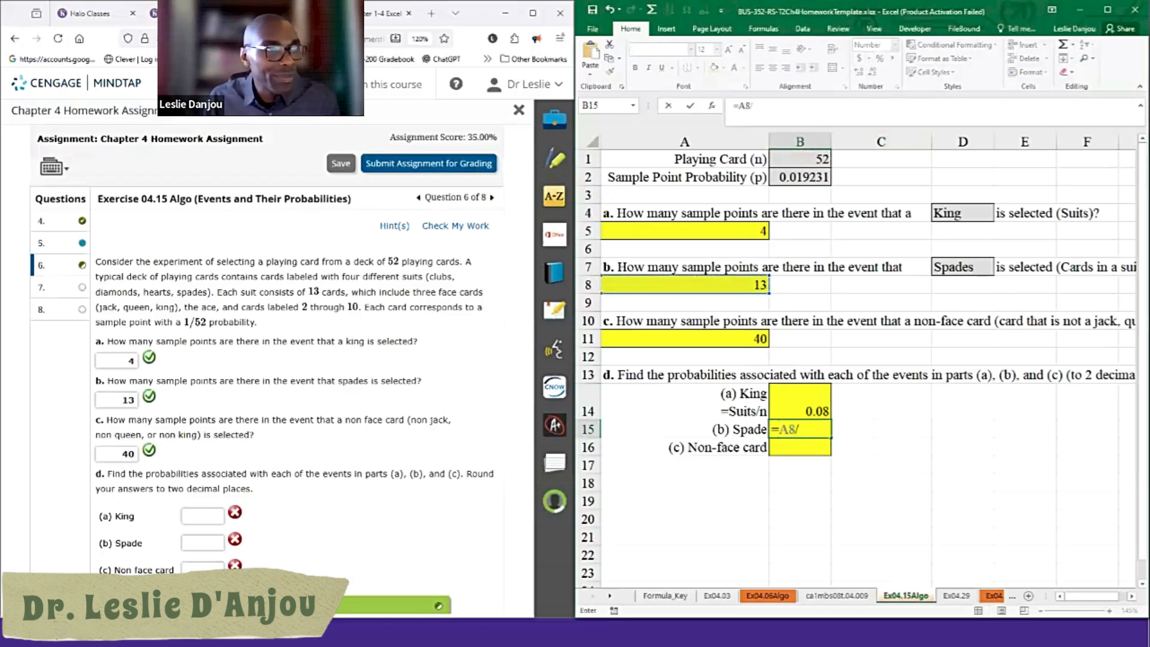
click(800, 159)
key(Return)
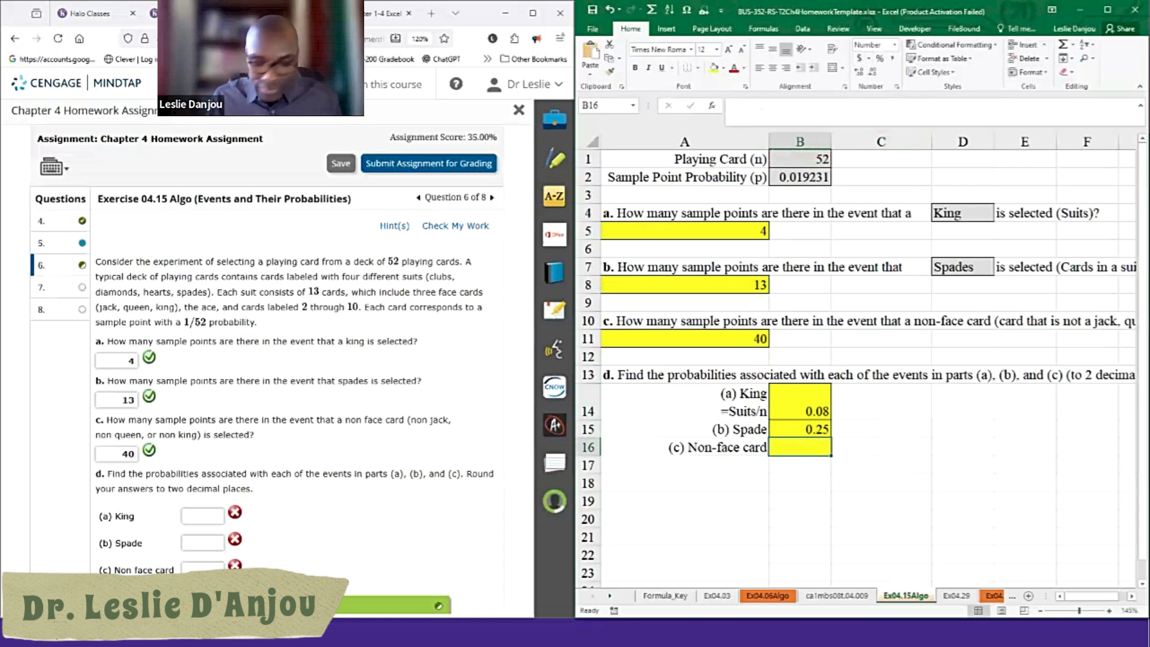
Step: Calculate the Non-face card probability in B16 with the formula =A11/B1
text(=)
click(746, 346)
text(/)
click(799, 160)
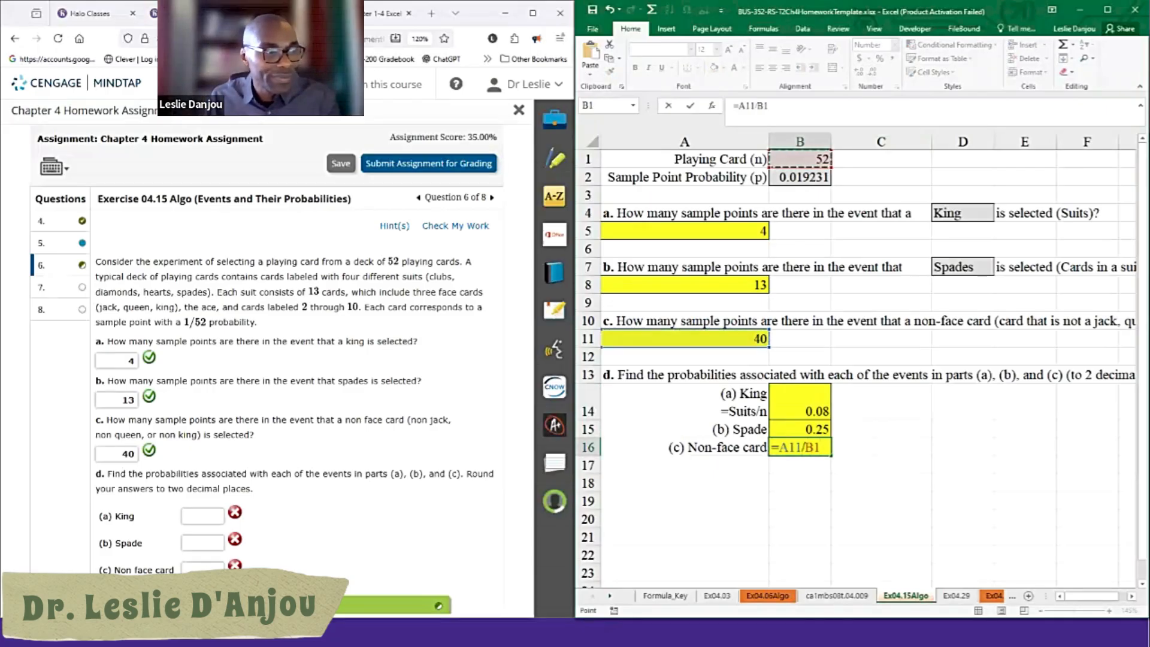
key(F8)
key(BackSpace)
key(BackSpace)
key(BackSpace)
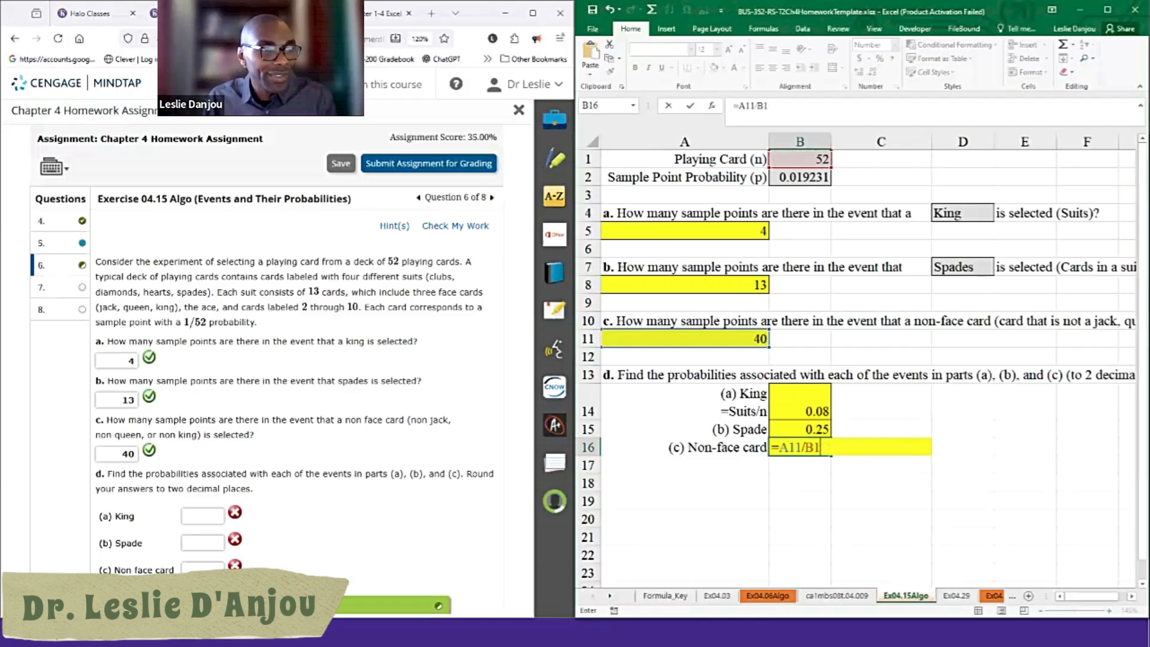
key(Return)
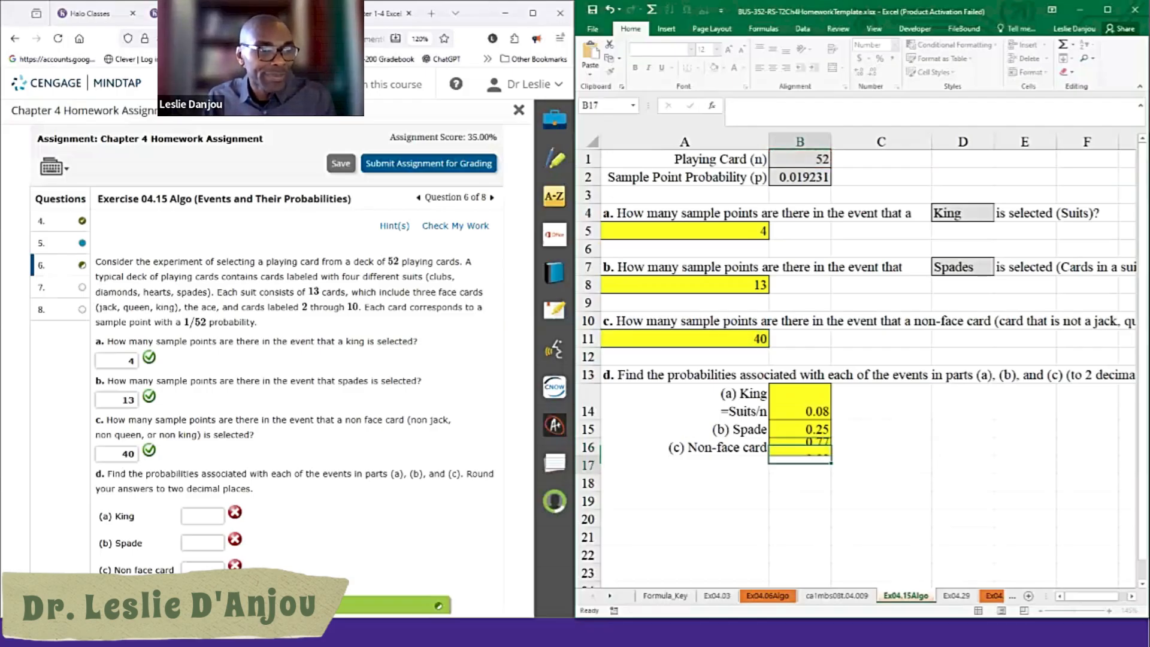
Step: In MindTap, answer part d with .08 for King, .25 for Spade and .77 for Non face card, and check the work
key(alt+Tab)
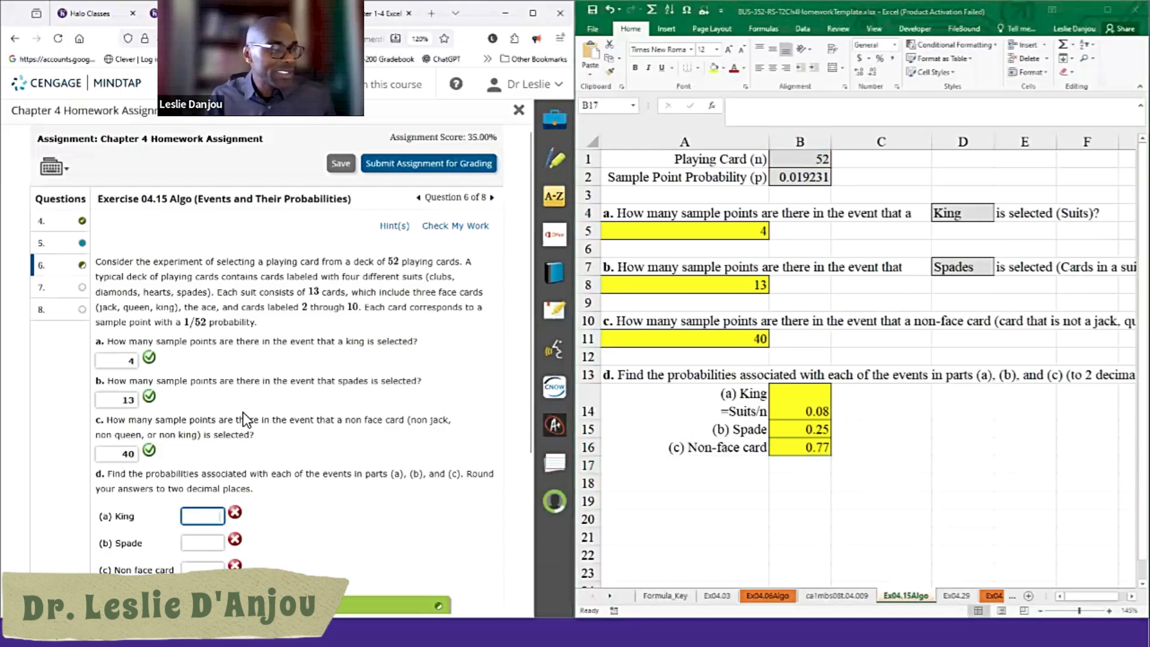
text(.08)
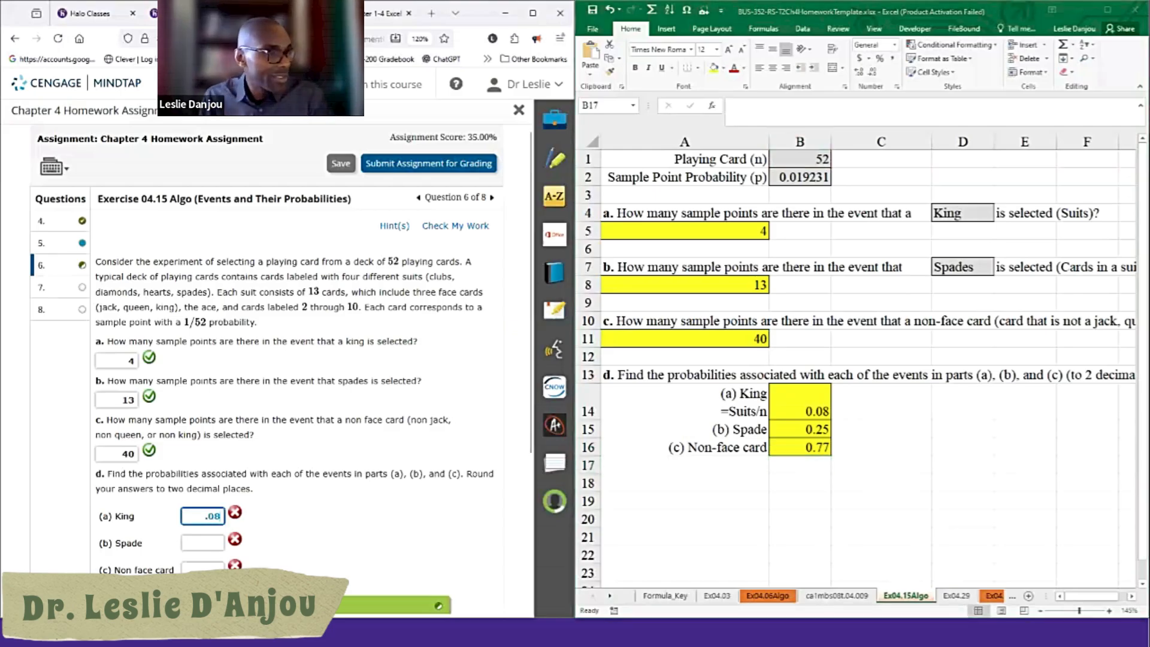
key(Tab)
text(.25)
key(Tab)
text(.77)
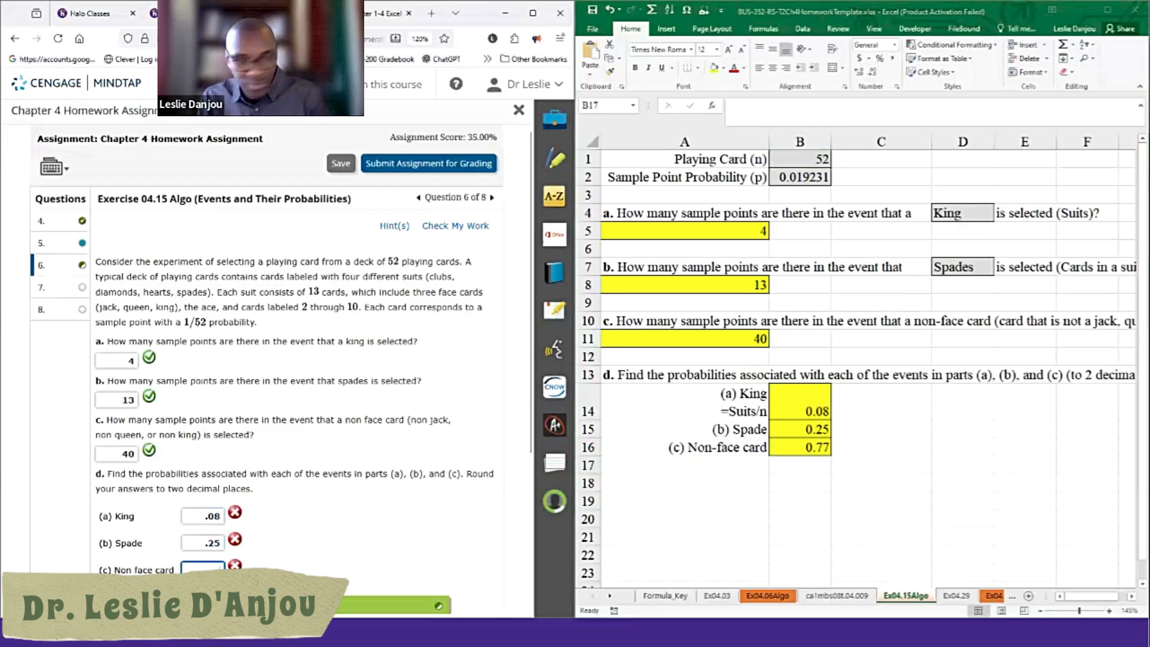
click(444, 227)
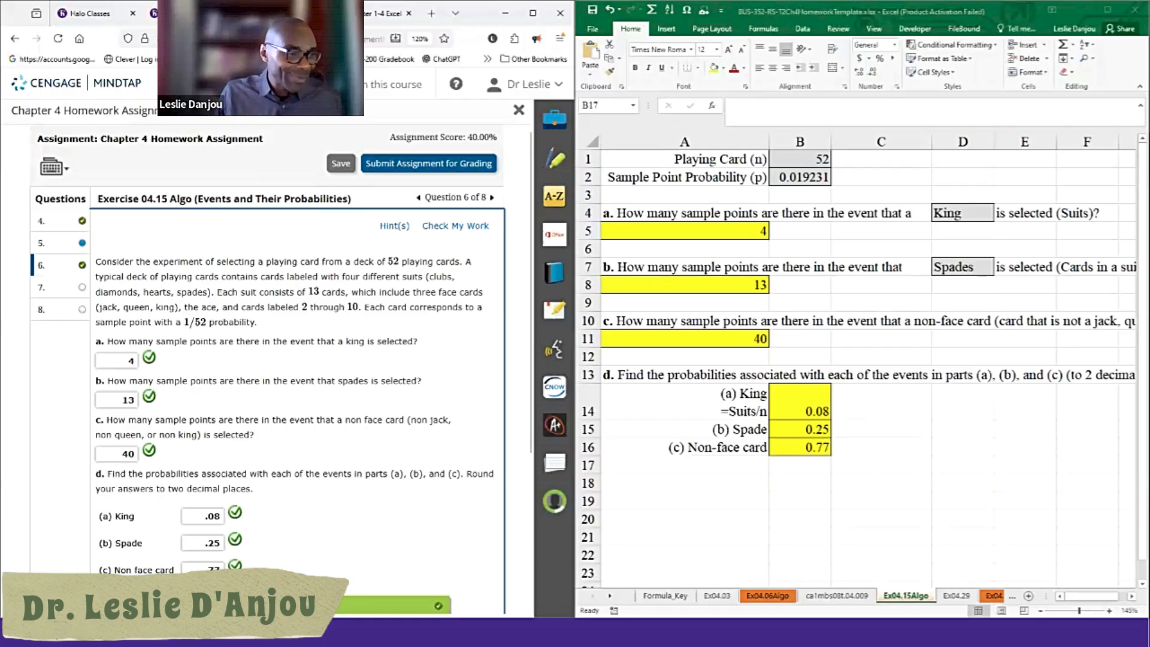
Step: Open the Ex04.29 sheet in the Excel workbook and the matching Exercise 04.29, question 8, in the MindTap assignment
click(609, 596)
click(610, 596)
click(610, 596)
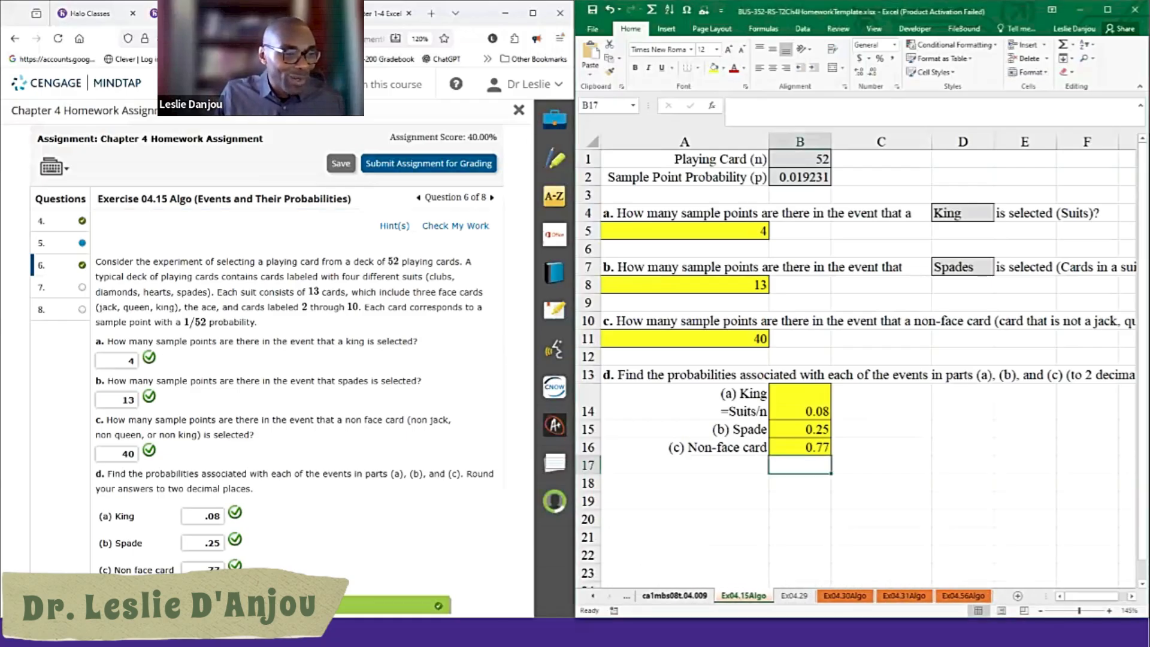
click(795, 595)
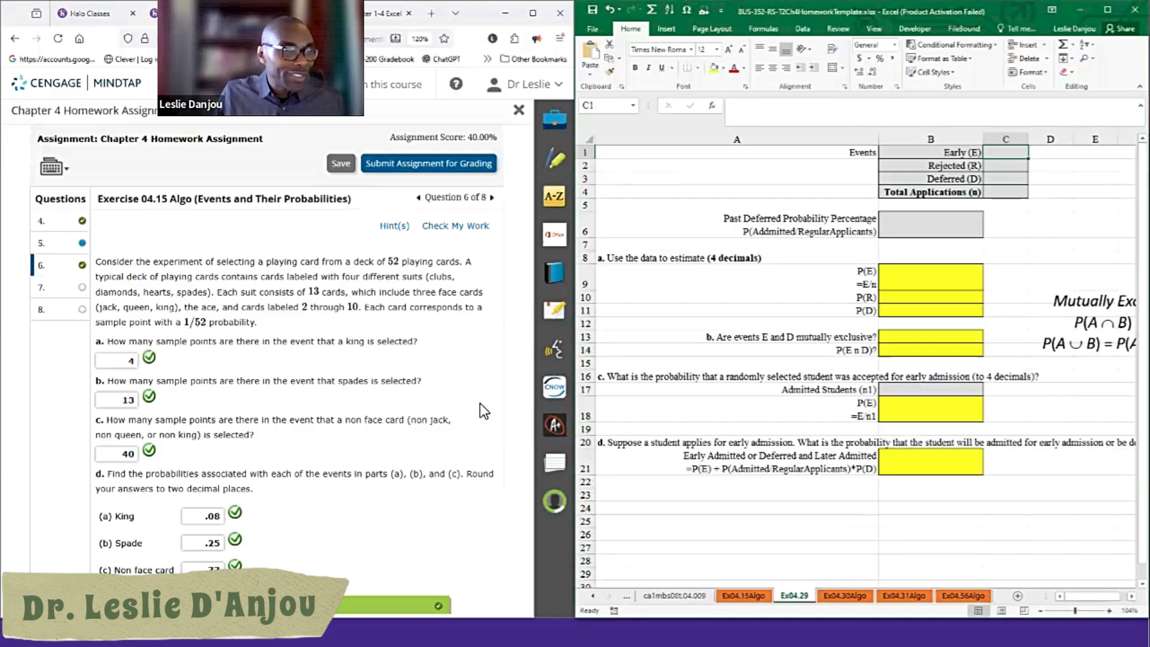
click(67, 254)
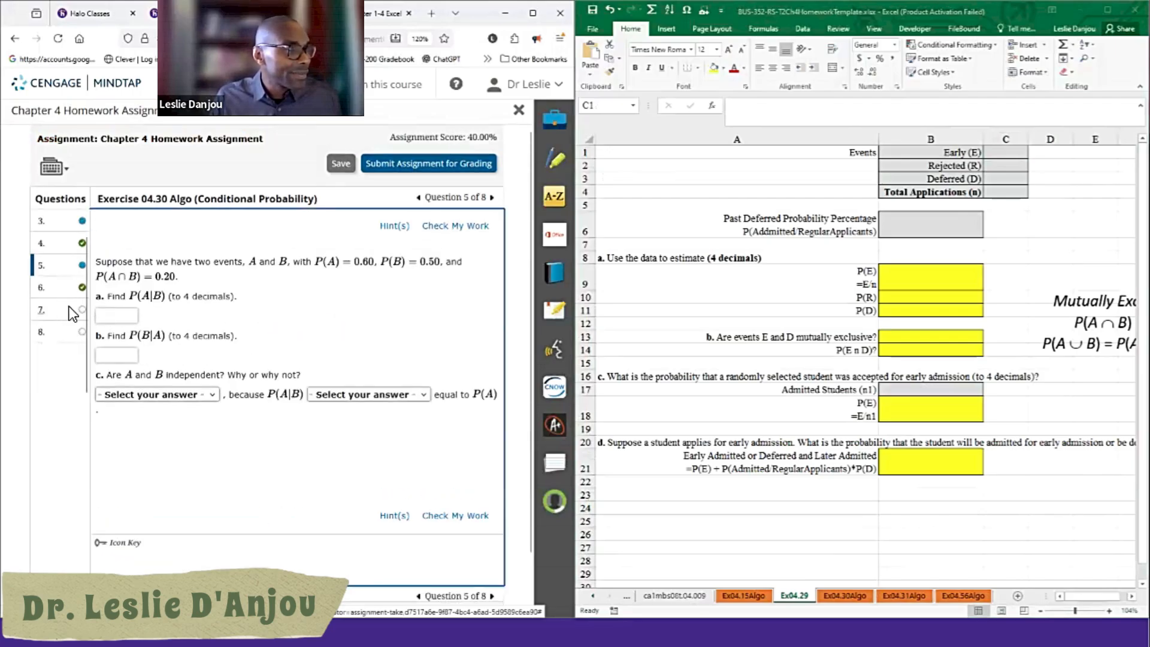
click(71, 311)
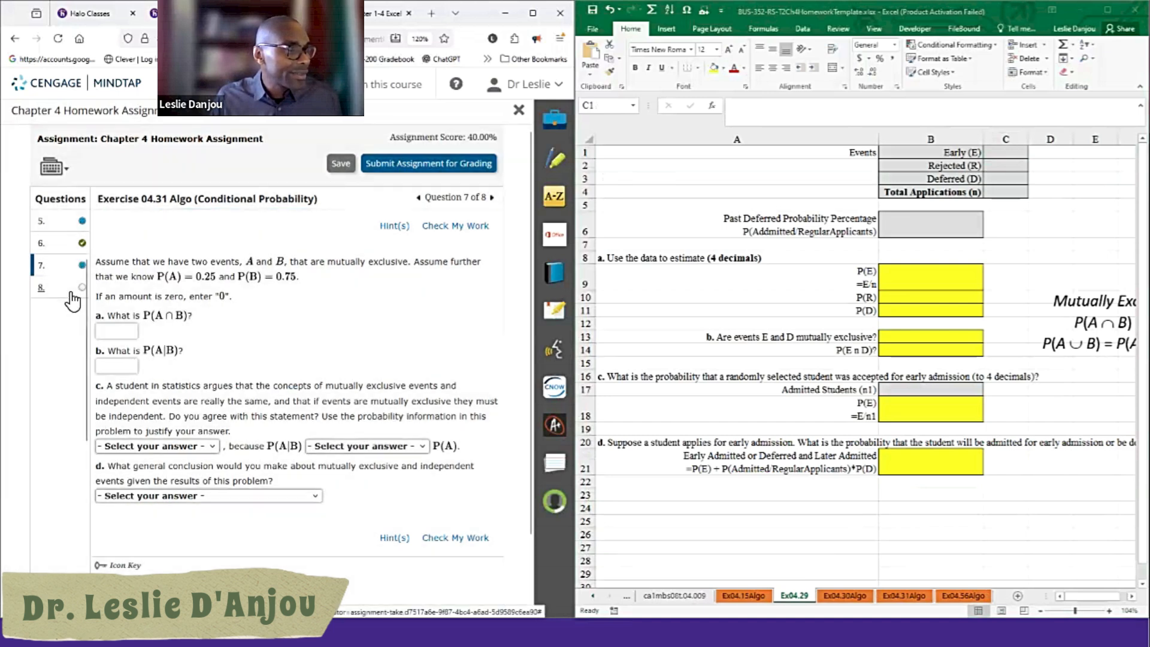
click(72, 293)
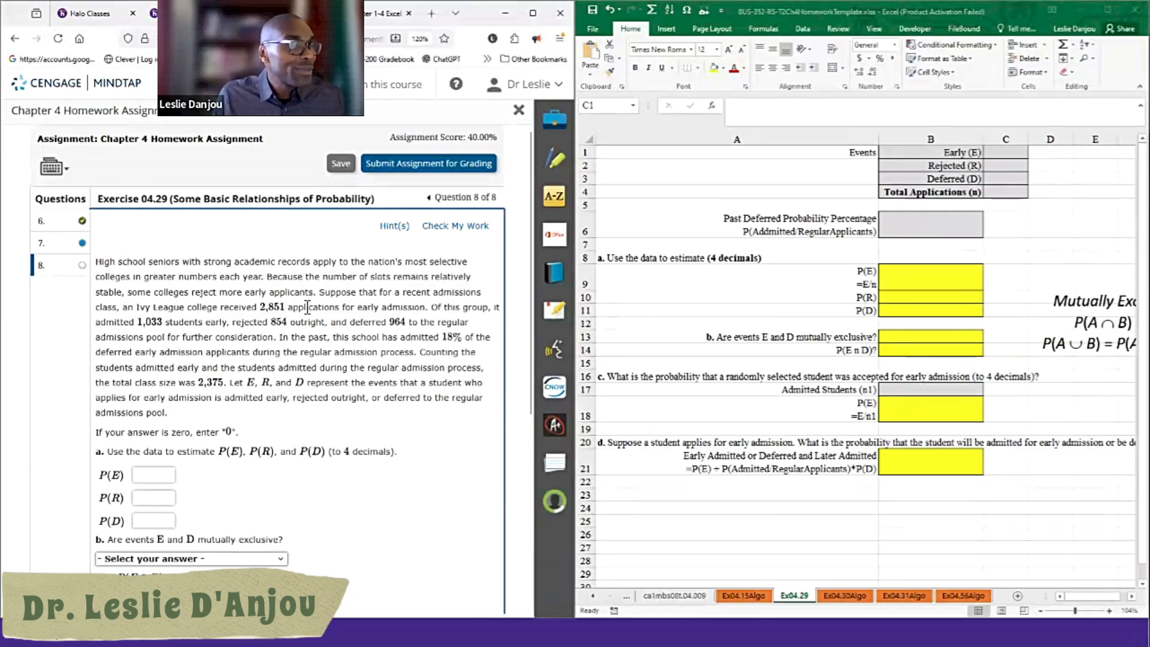
Step: In the Excel sheet Ex04.29, enter 2851 for the Early (E) event in C1
click(1005, 153)
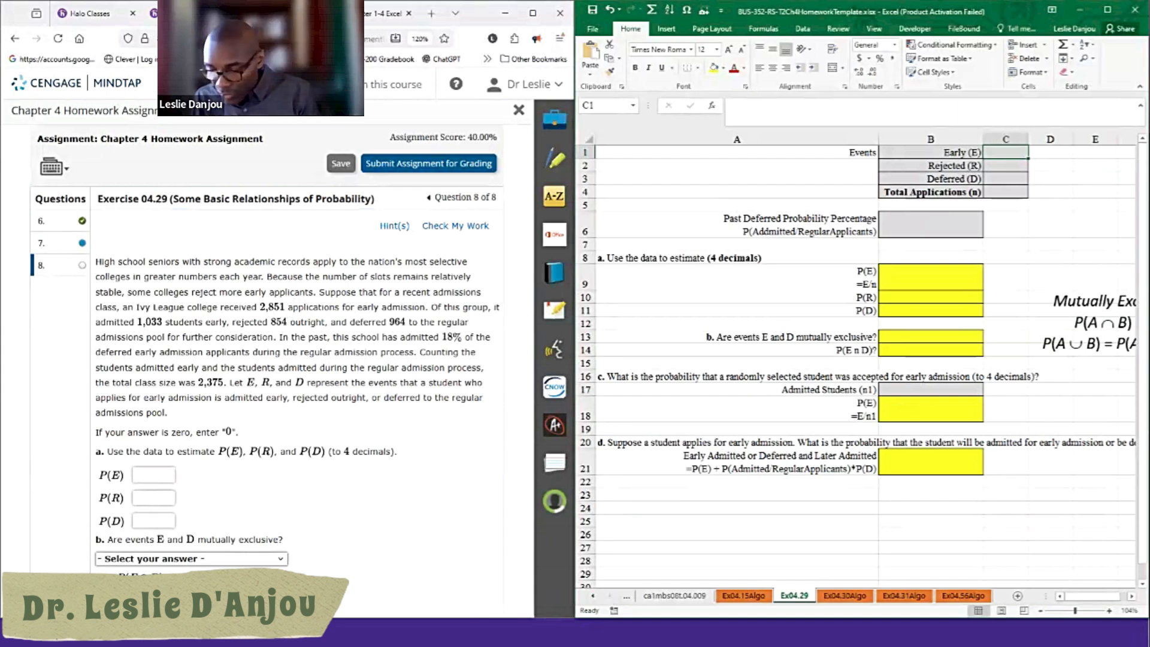
text(28)
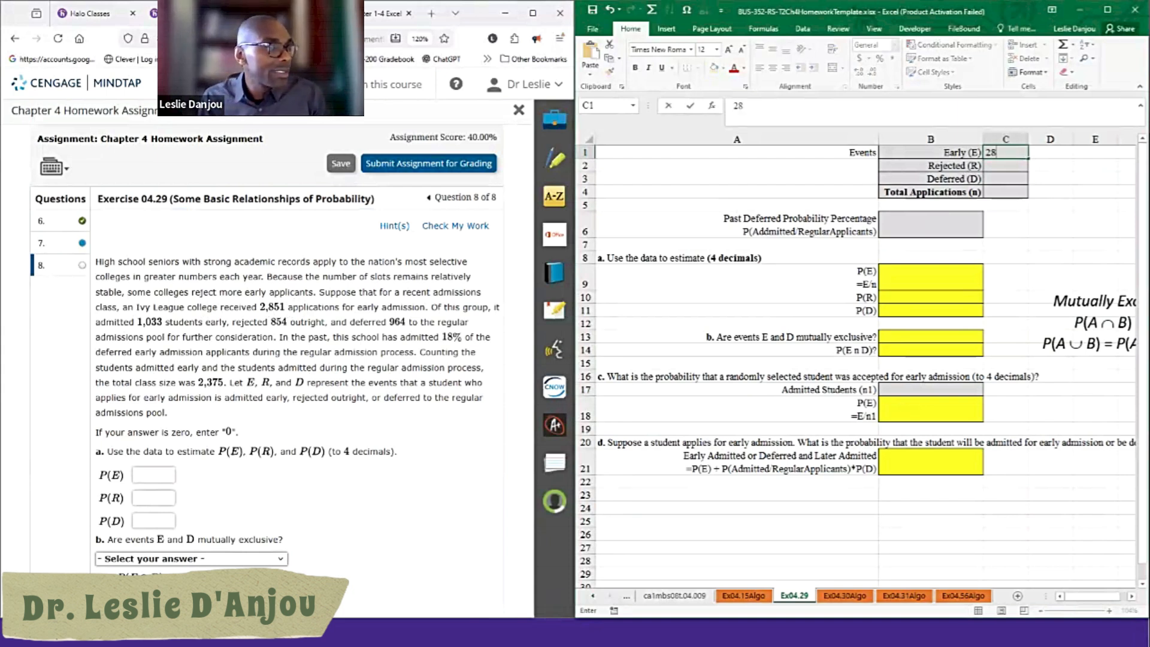
text(51)
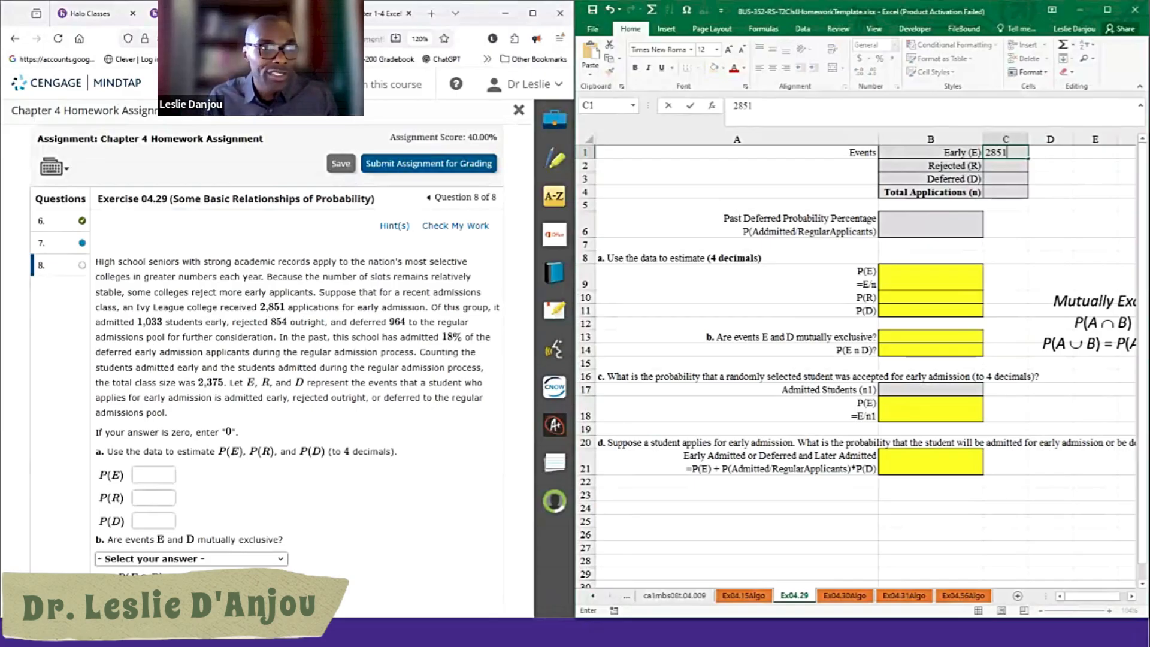
key(Return)
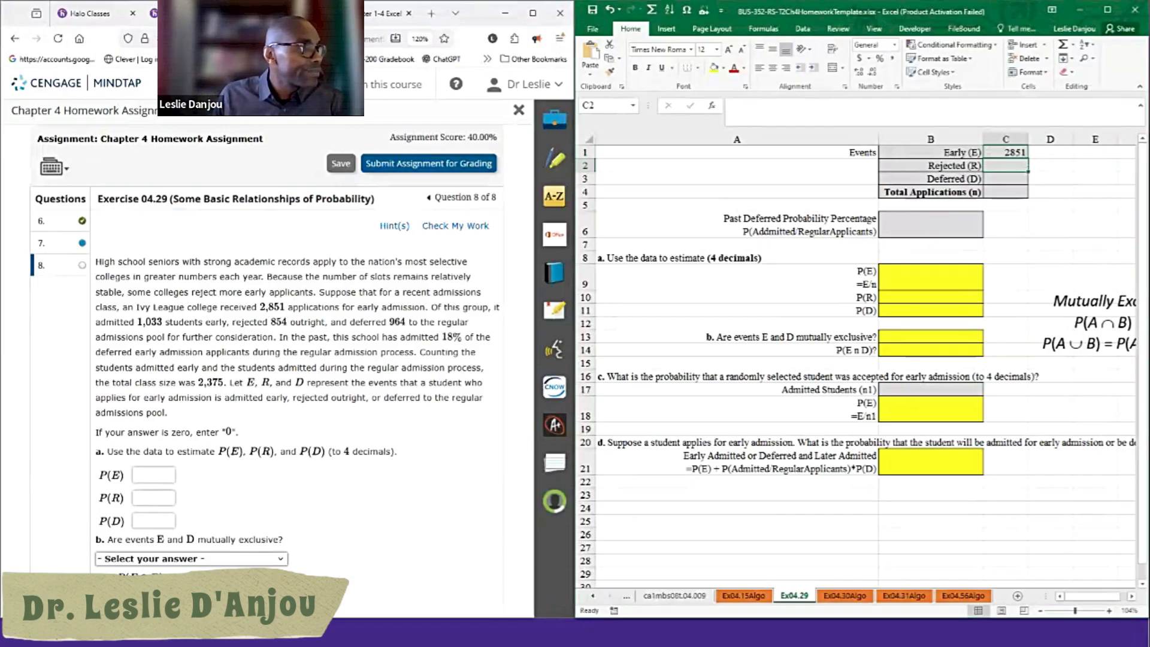
text(1033)
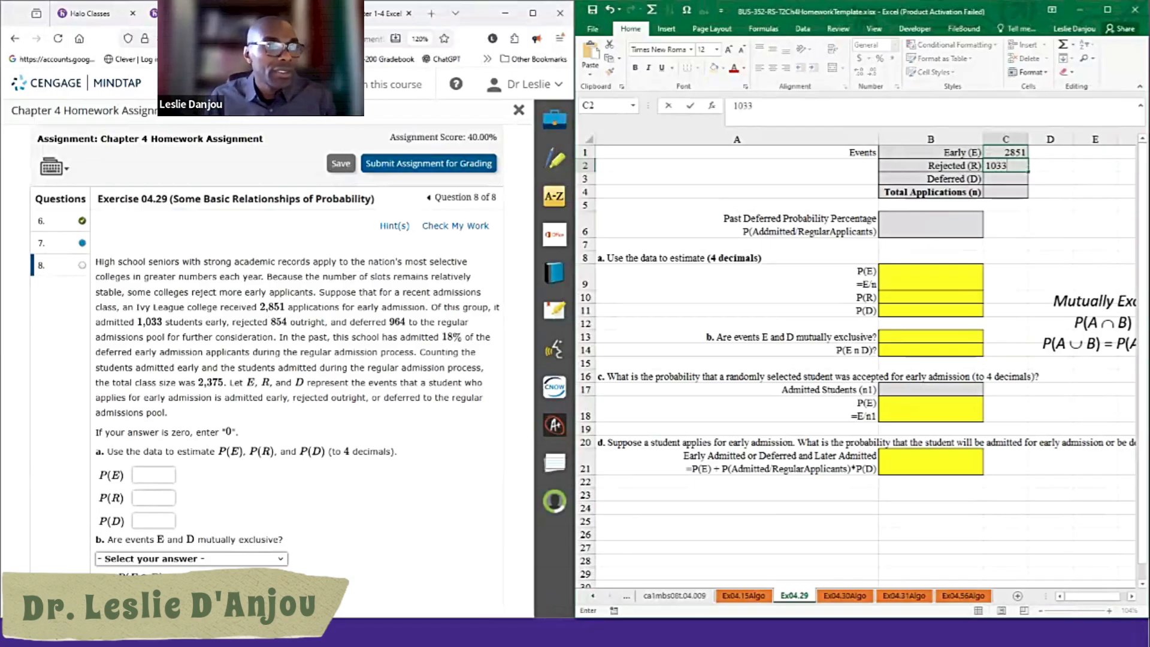
key(Return)
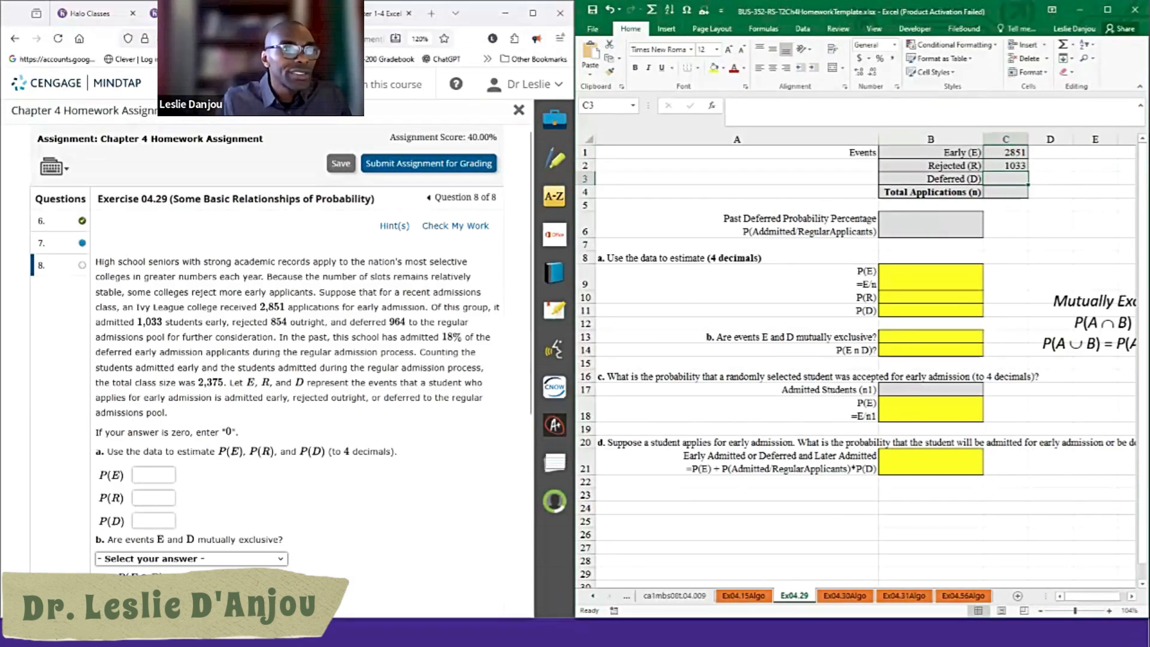
click(1006, 192)
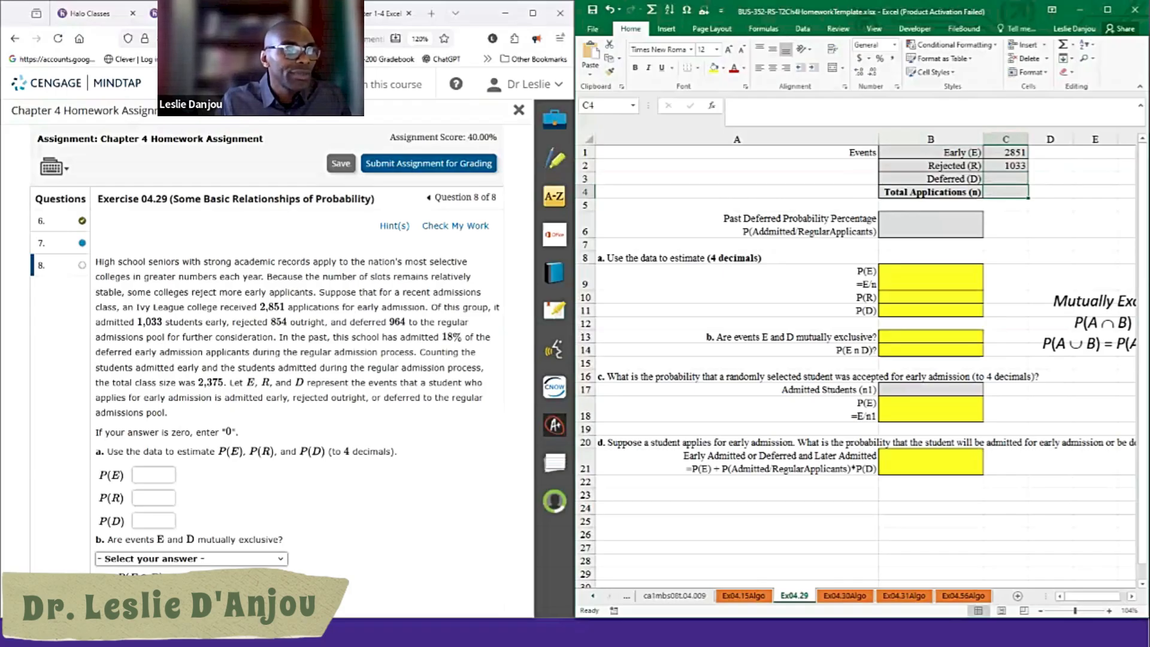
Step: Set the Rejected (R) value in C2 to 854
click(1005, 166)
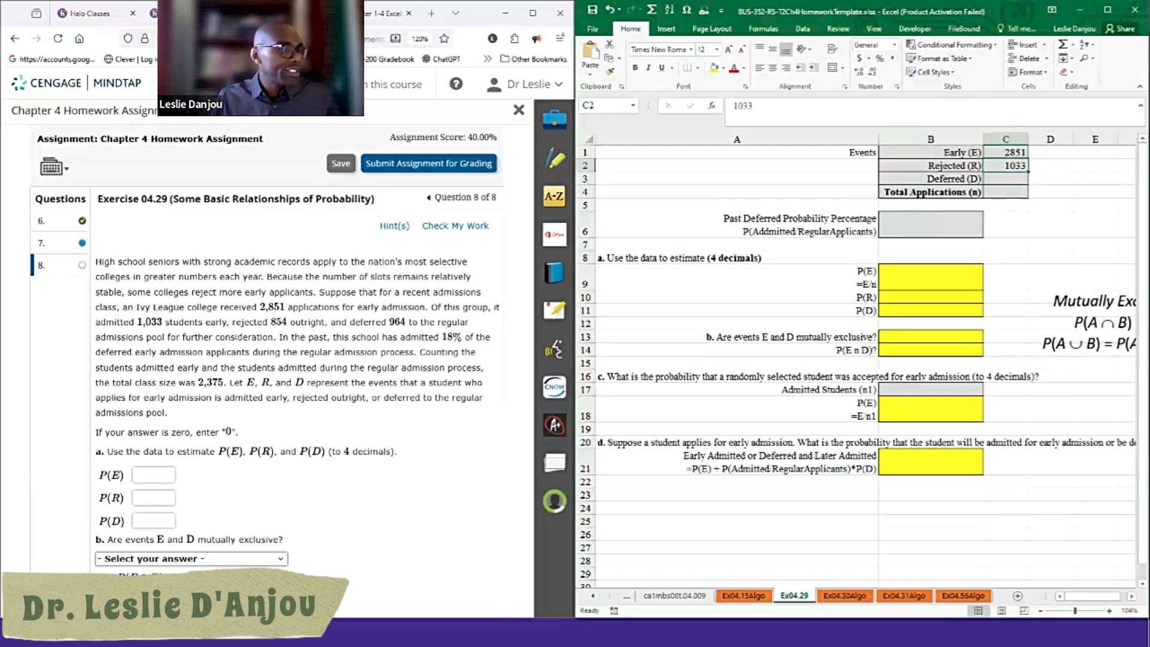
text(854)
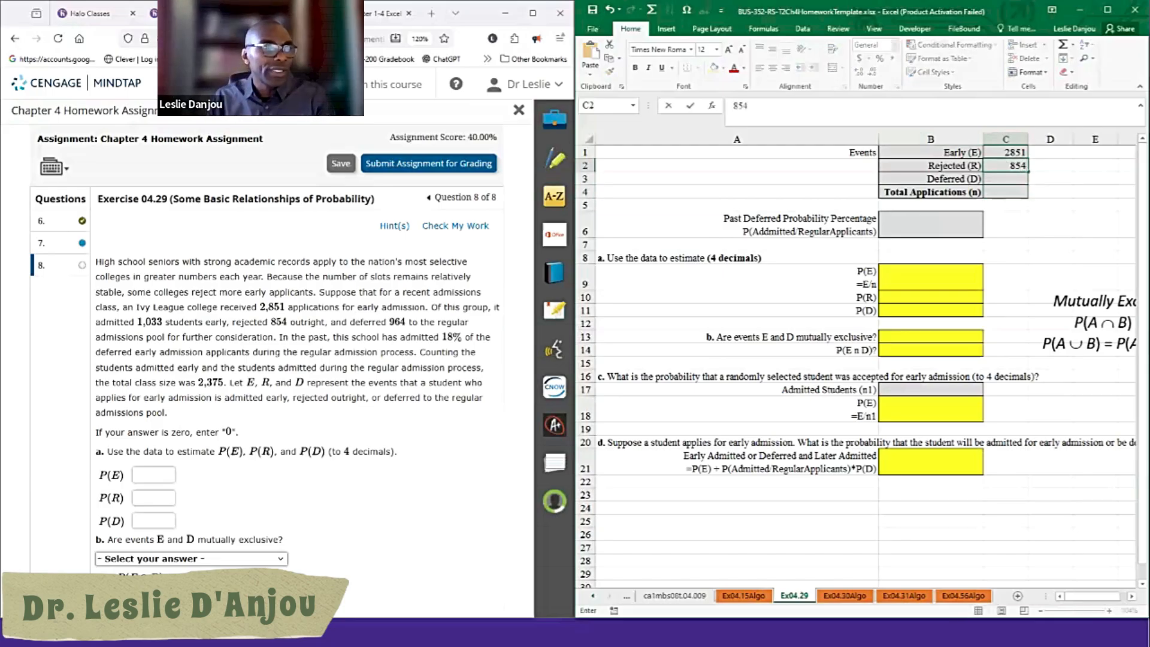
key(Return)
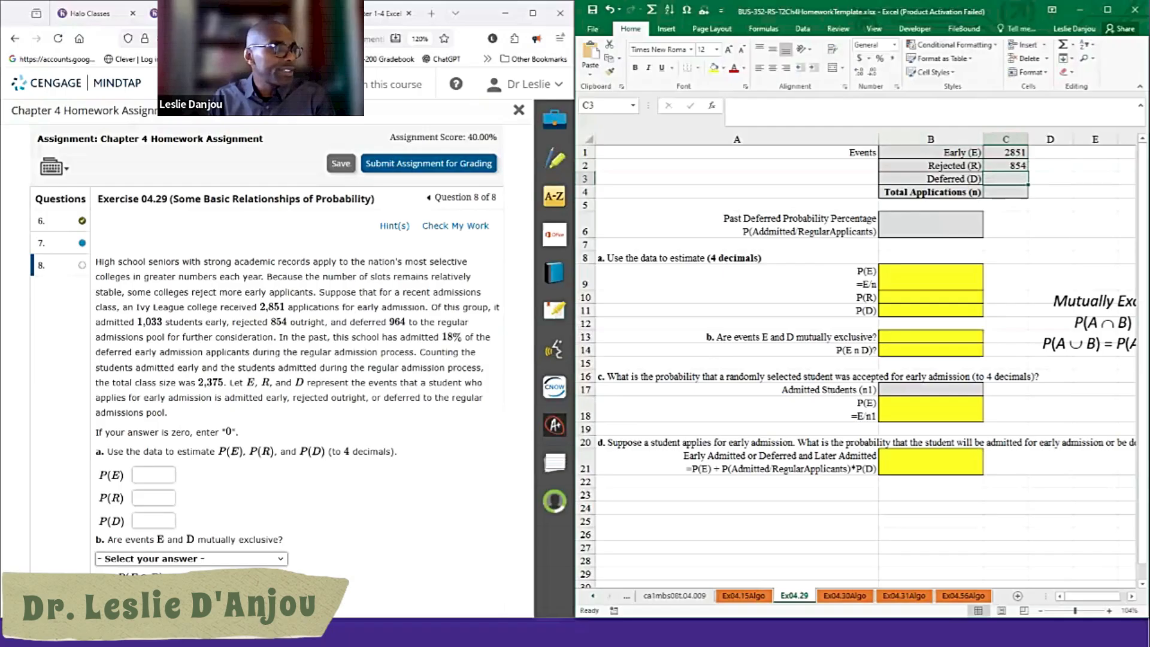
Step: Enter 964 for the Deferred (D) event in C3
text(96)
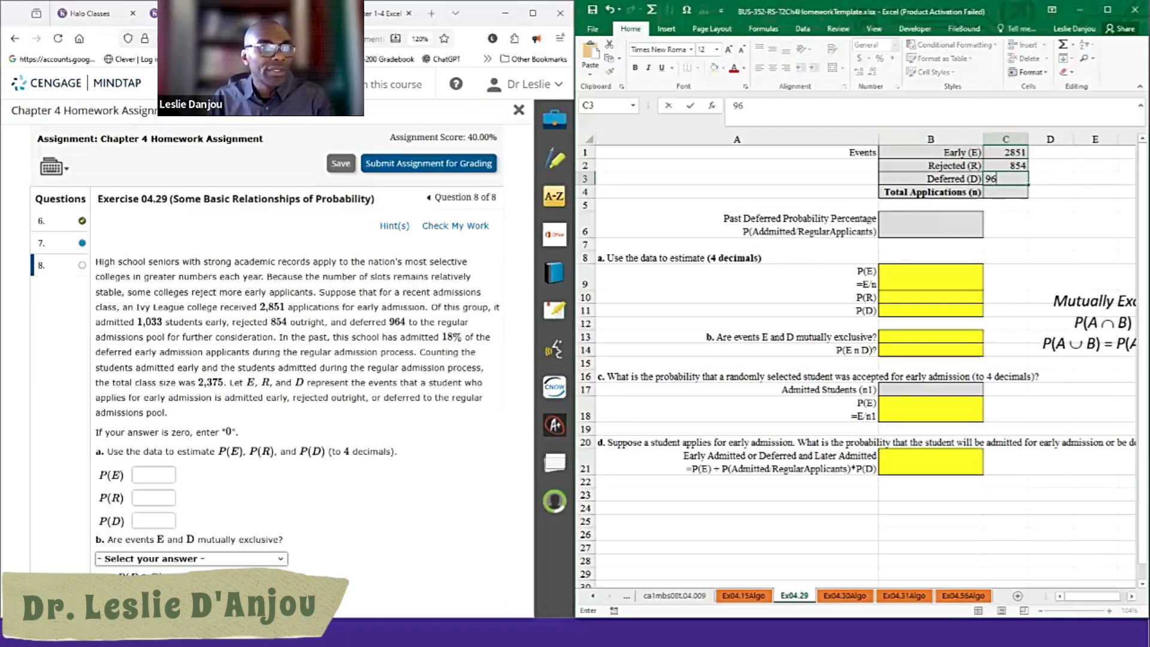
text(4)
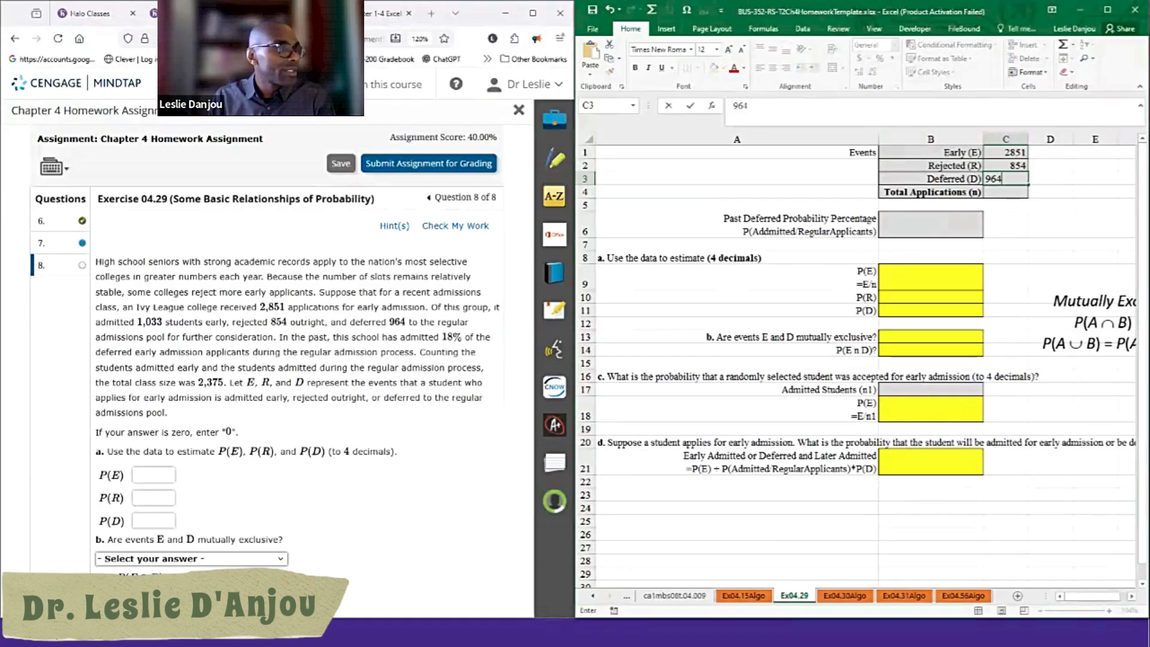
key(Return)
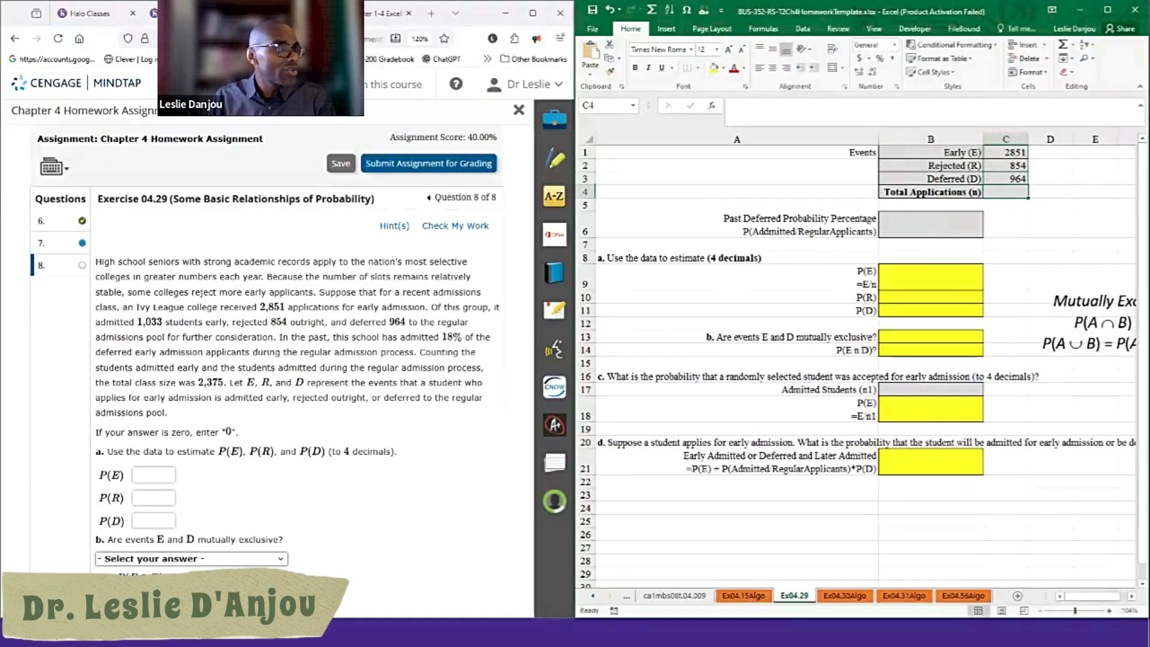
Step: Enter 1033 for Total Applications (n) in C4
text(100)
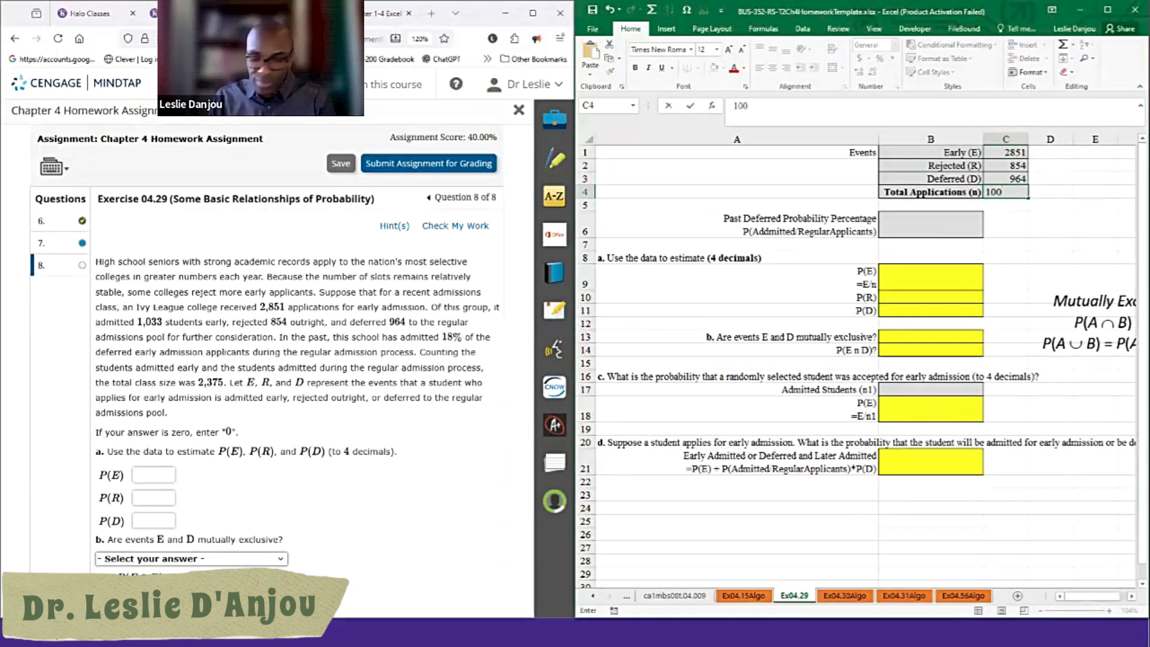
key(BackSpace)
text(33)
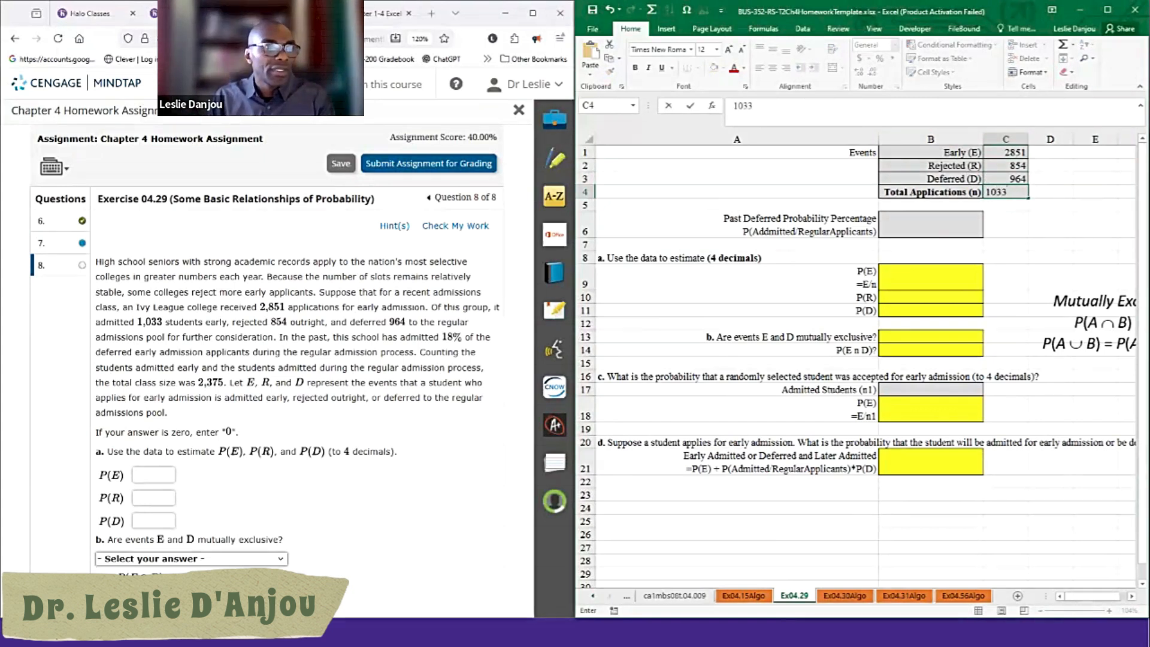
Step: Set the Past Deferred Probability Percentage in B6 to 18%
click(892, 221)
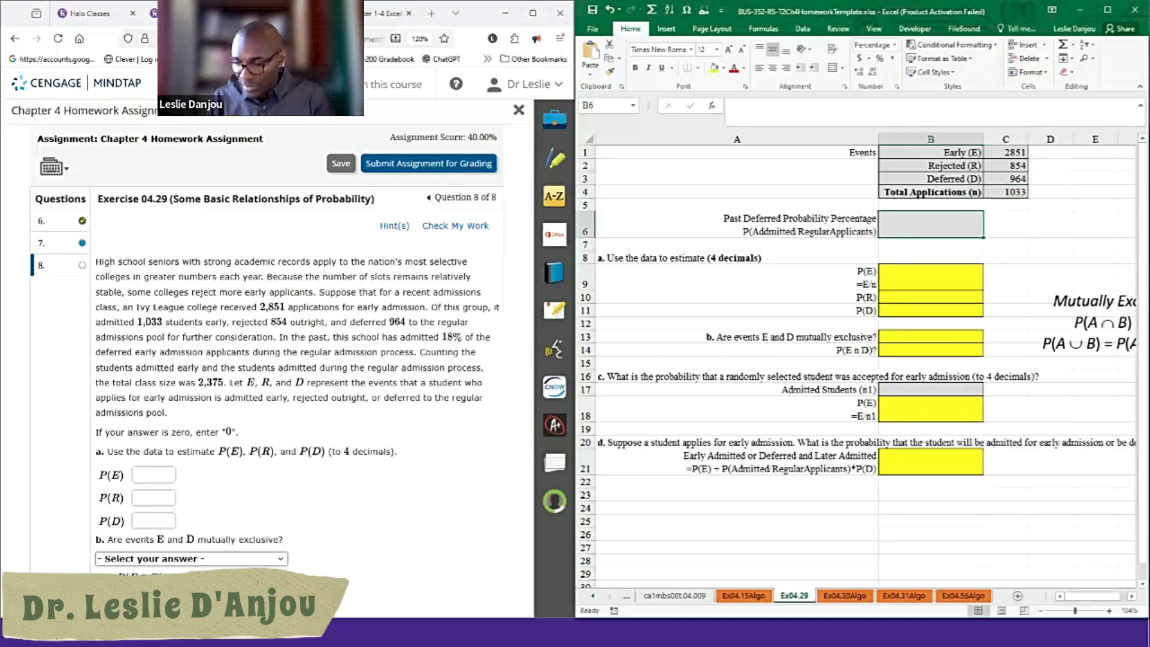
text(18)
key(Return)
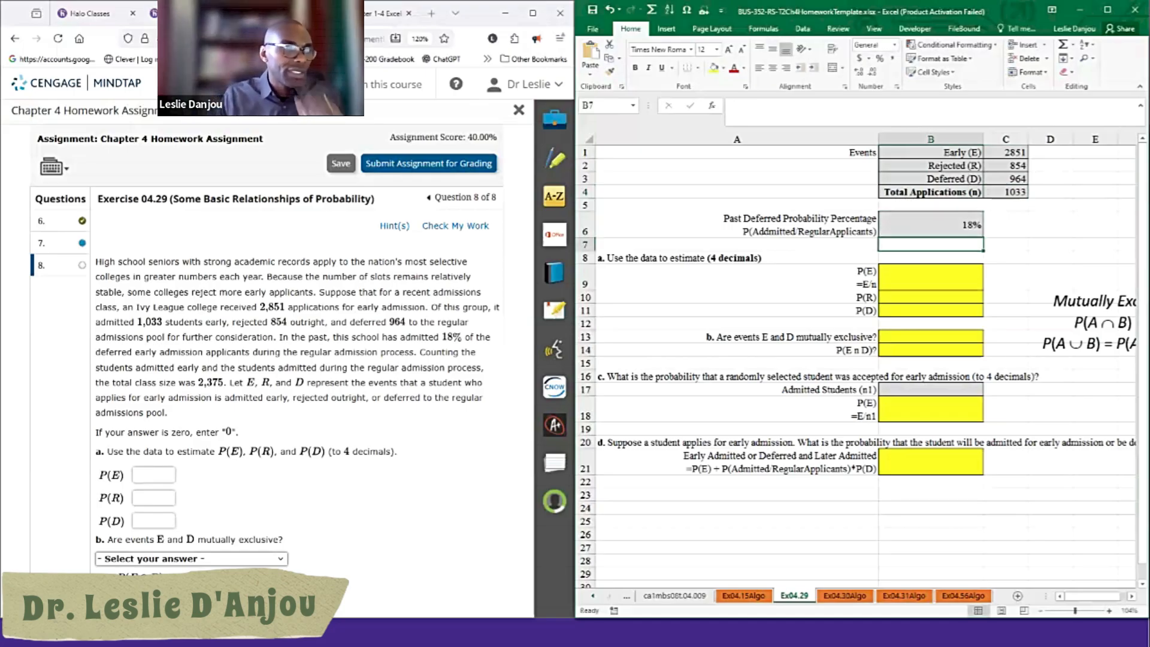
Step: Copy the =E/n expression from the P(E) label in A9 into the answer cell B9
scroll(856, 359, down, 2)
scroll(856, 359, up, 2)
scroll(270, 360, down, 3)
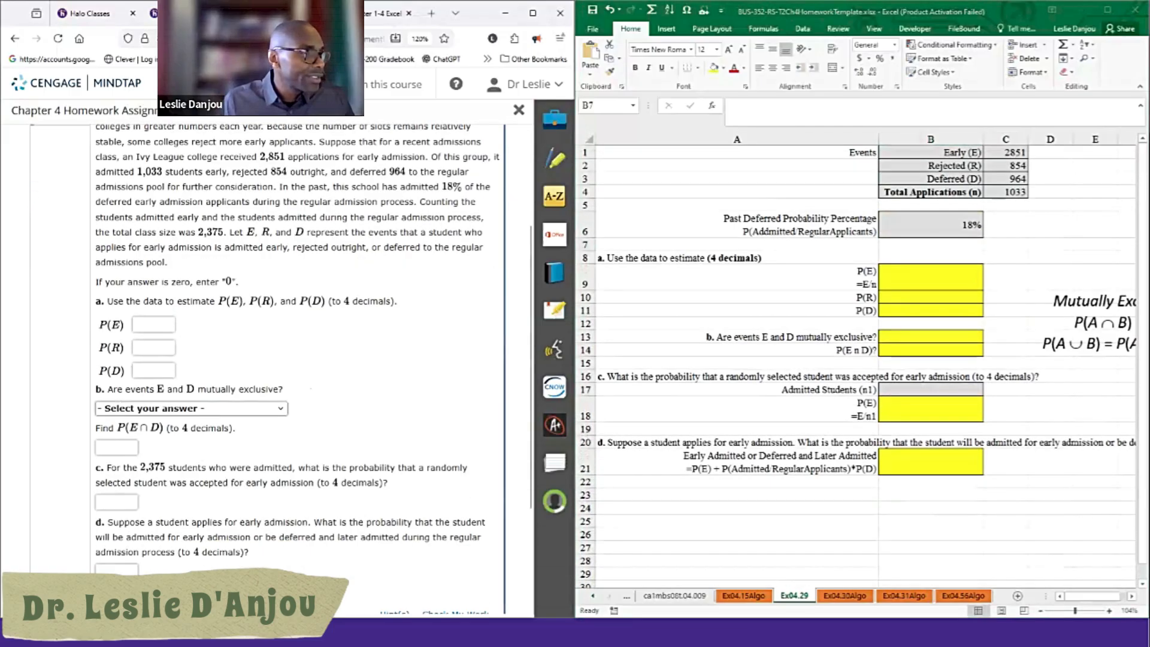
scroll(270, 359, down, 2)
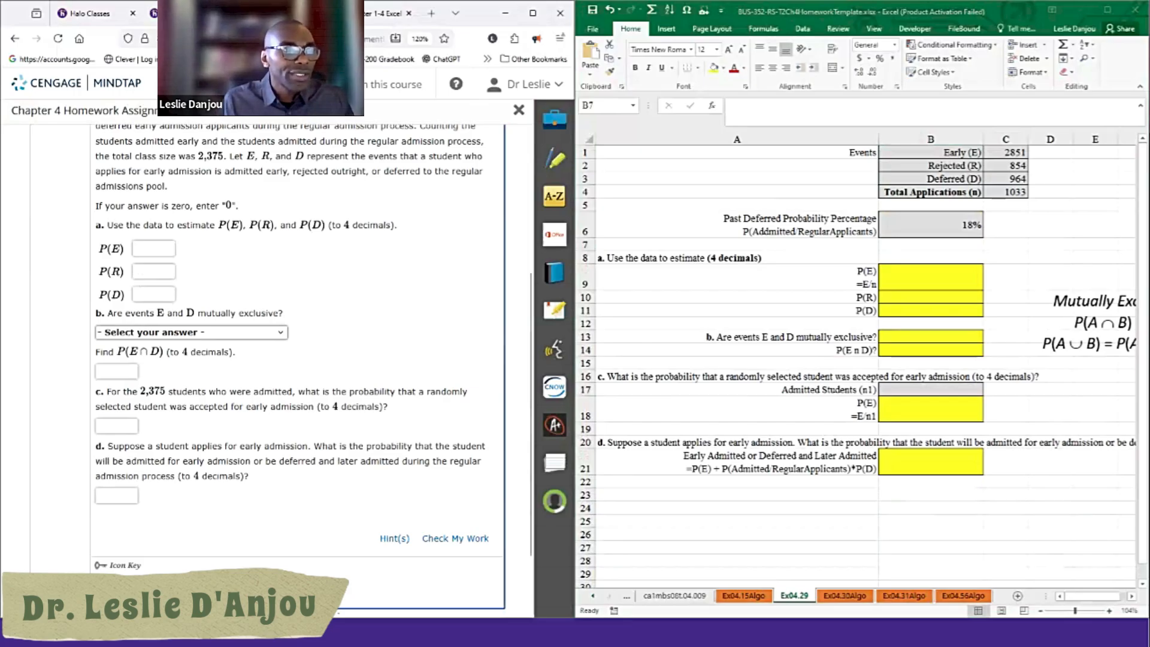
click(862, 282)
double_click(862, 283)
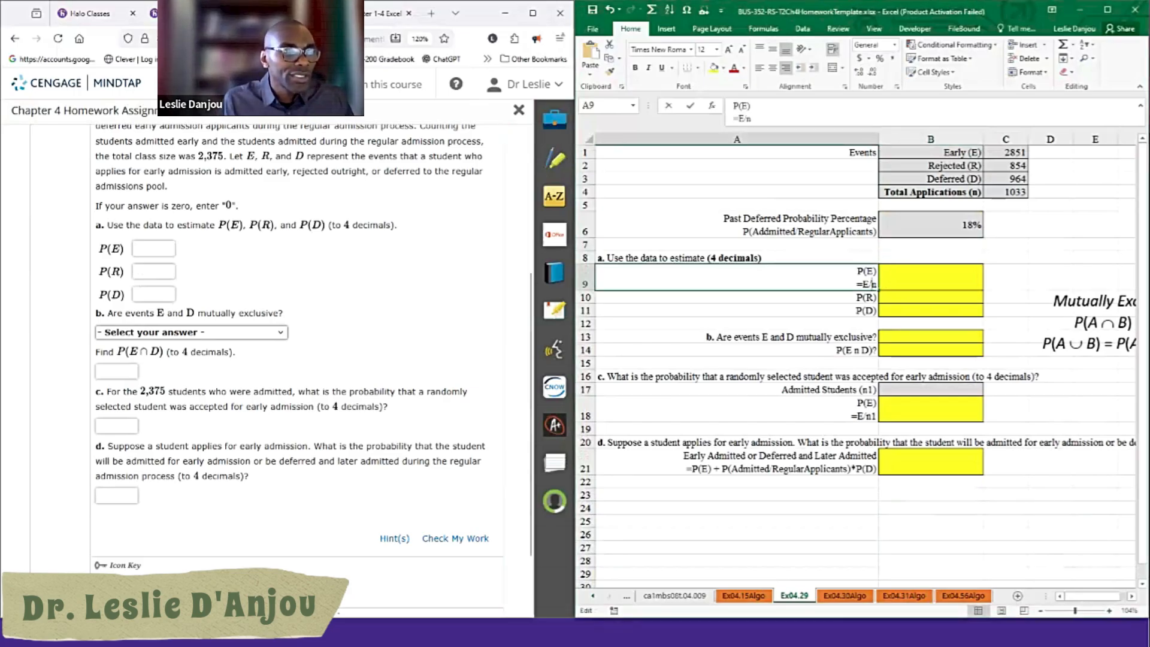
drag(857, 284, 877, 284)
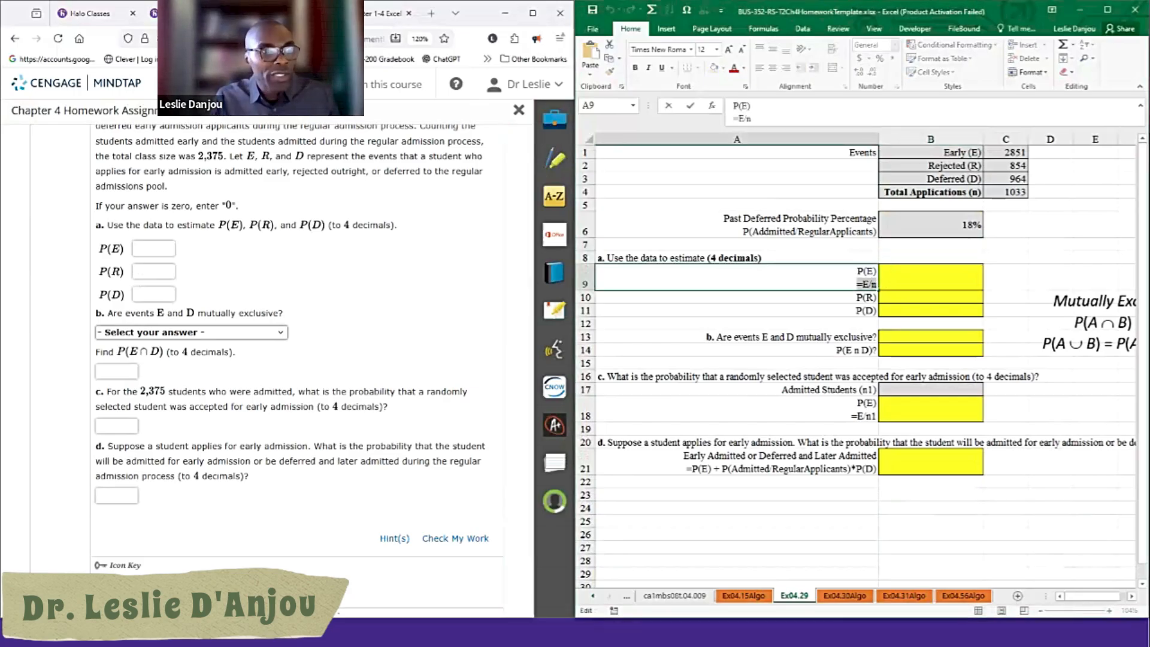
key(ctrl+c)
double_click(930, 279)
key(ctrl+v)
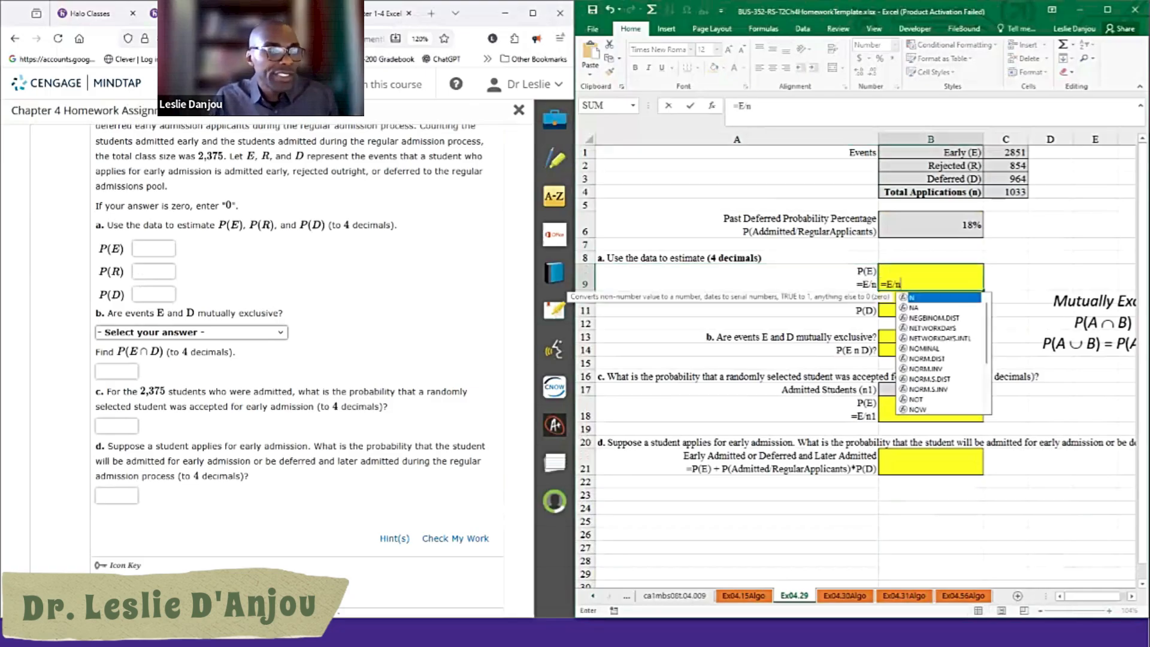
Step: In the B9 formula, replace E with the Early value C1 and n with the total C4, making it =C1/C4
double_click(889, 285)
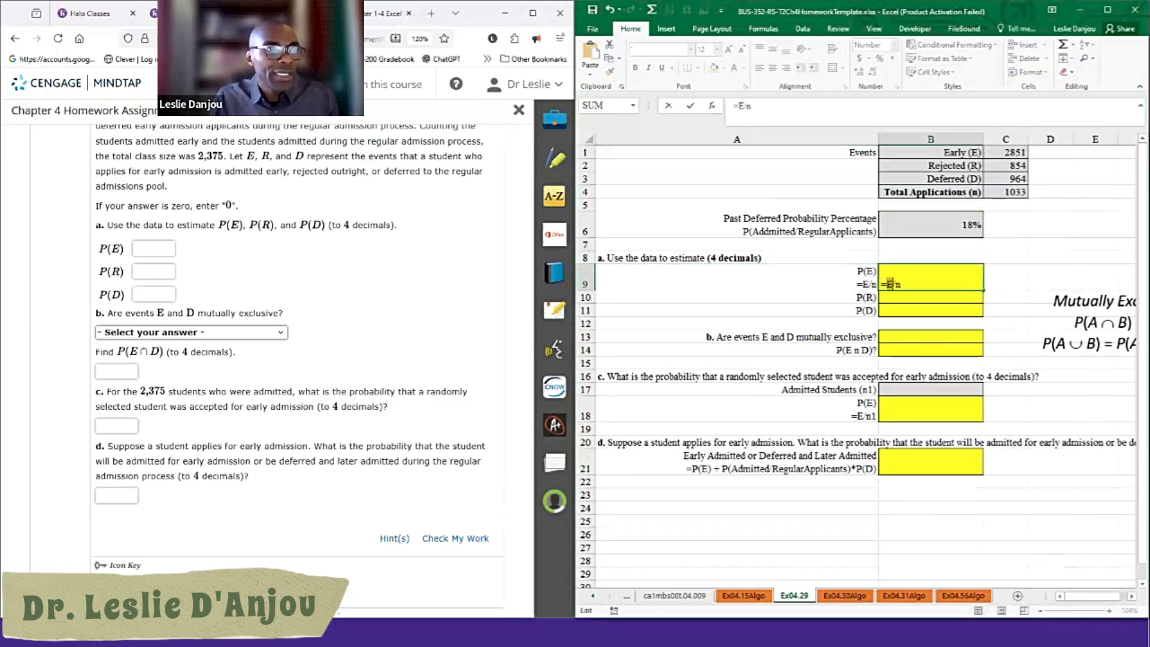
click(1012, 153)
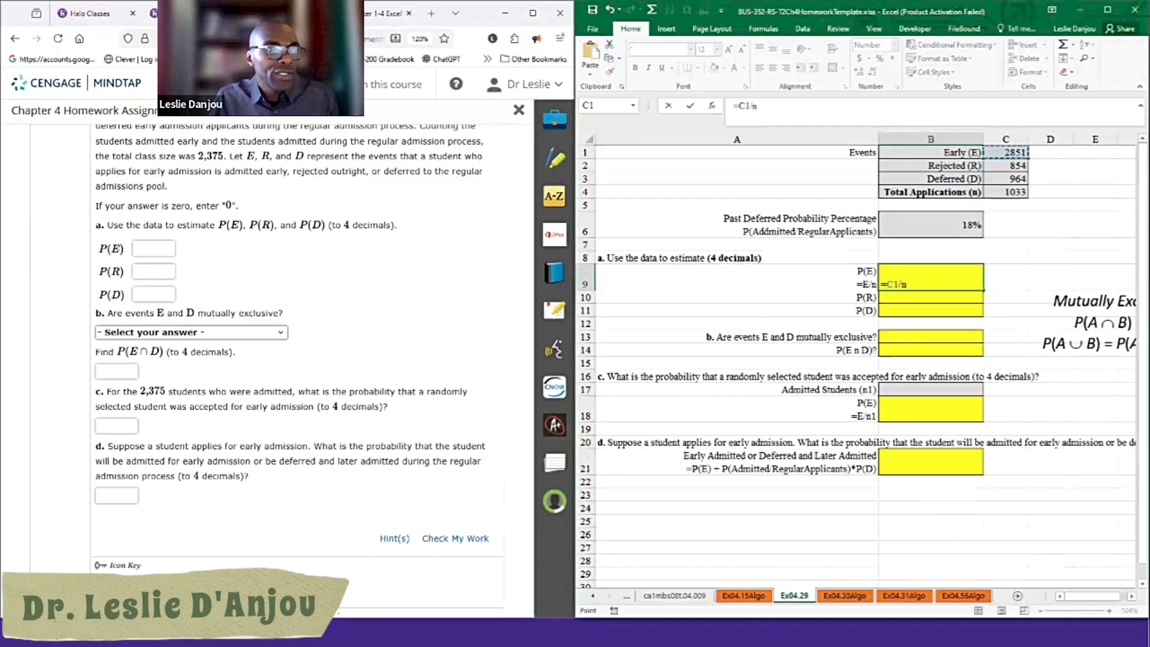
double_click(904, 285)
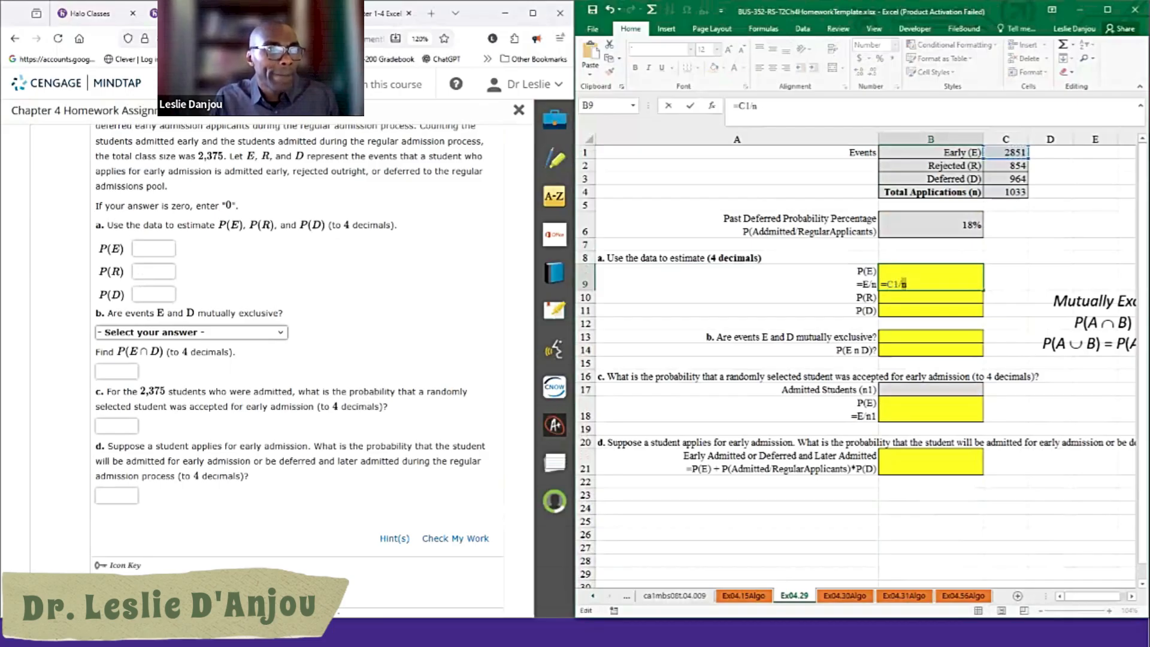
click(1014, 192)
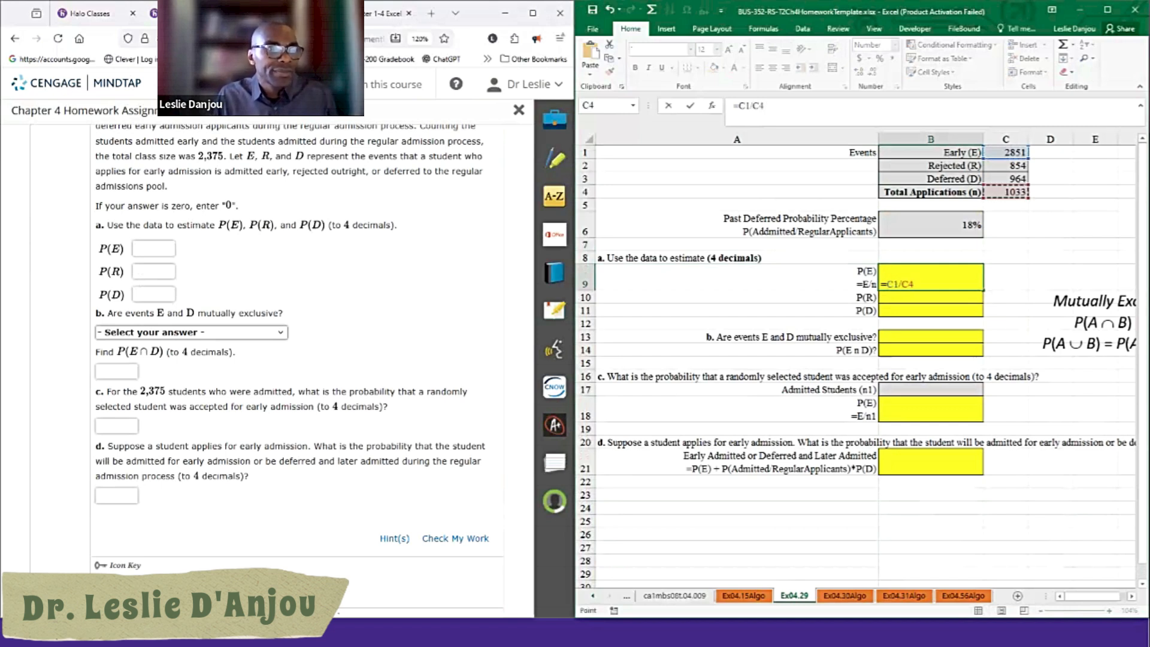
key(Return)
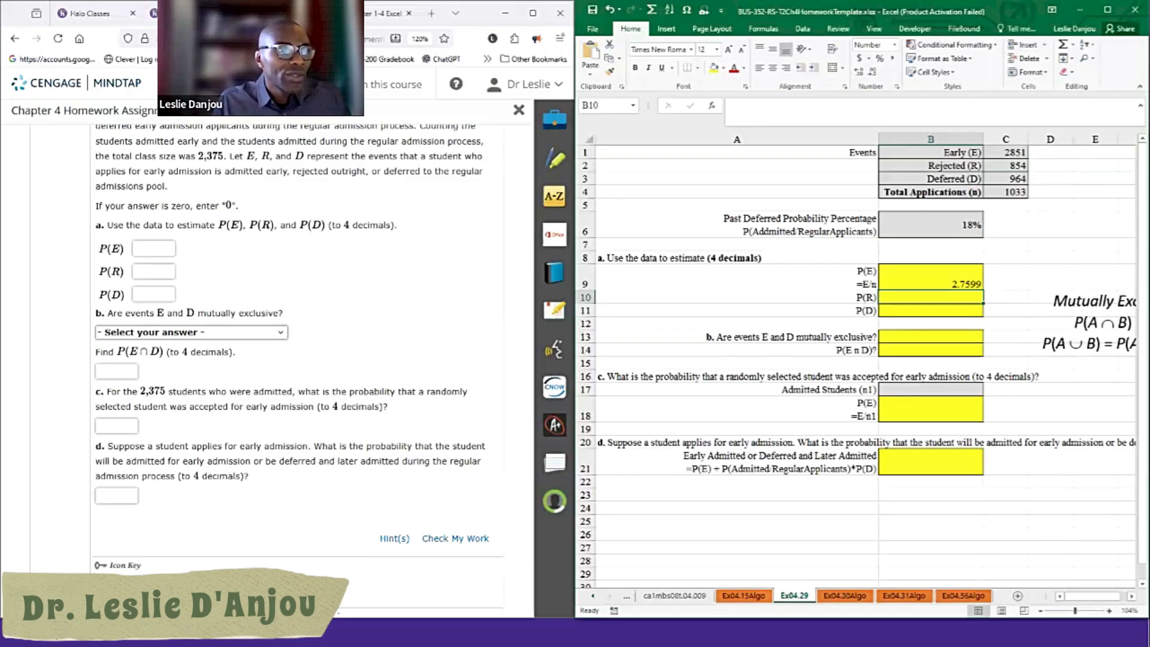
Step: Correct the exercise data by setting Early (E) in C1 to 1033 and Total Applications (n) in C4 to 2851
click(346, 164)
scroll(338, 170, up, 3)
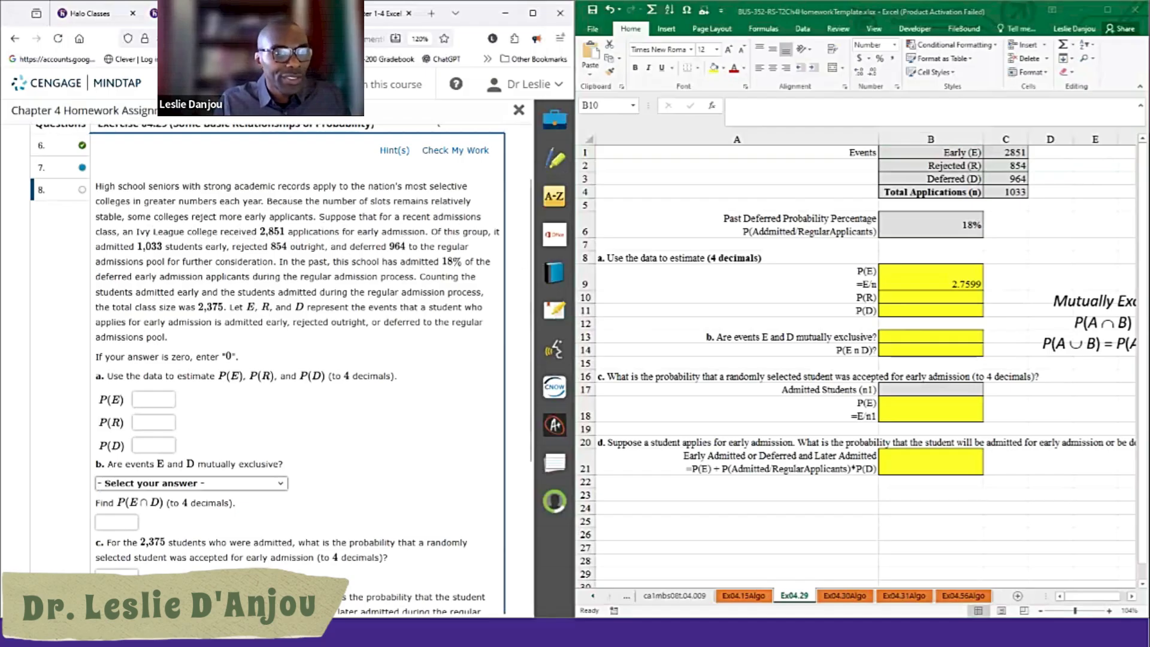
click(930, 298)
click(1005, 153)
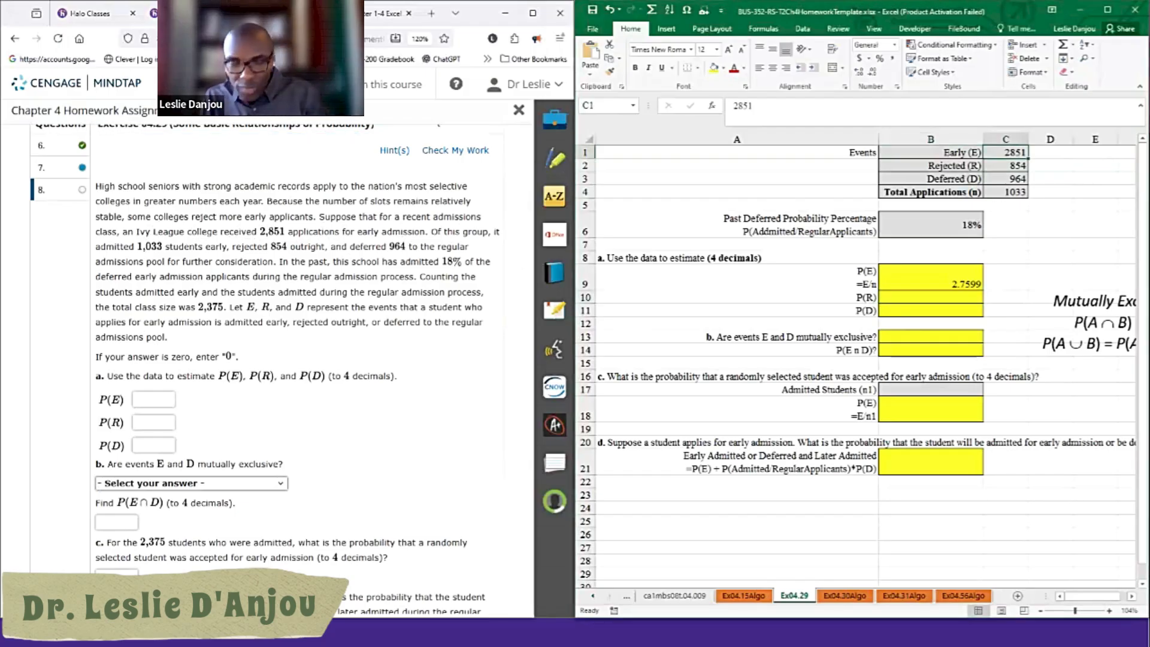
text(1033)
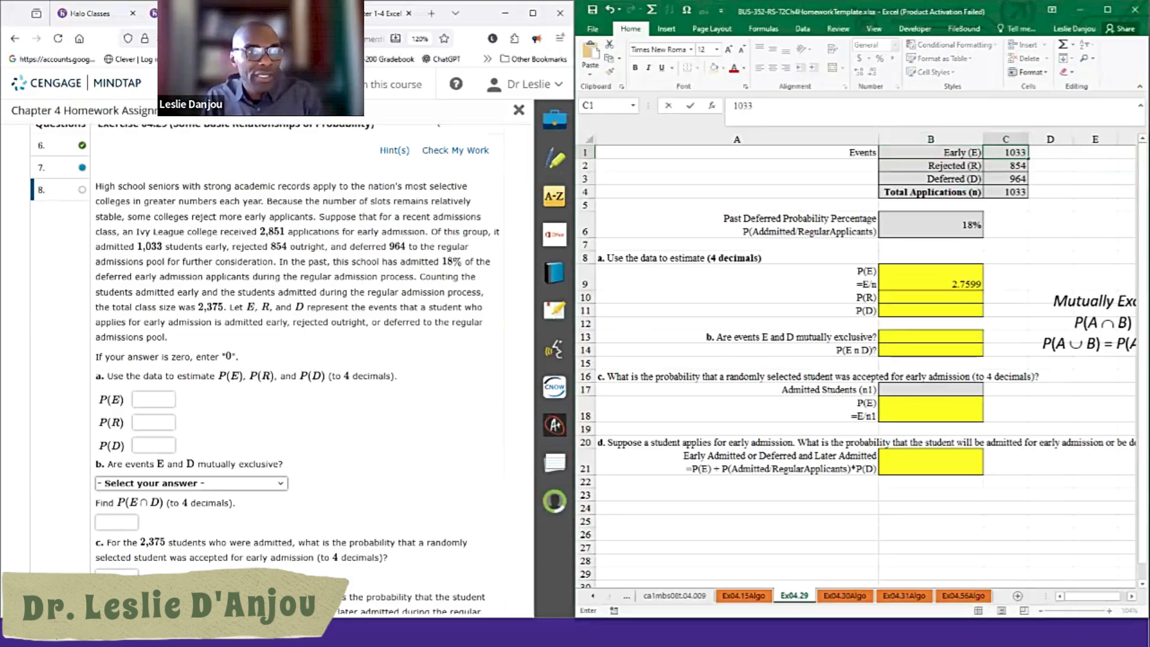
click(1005, 193)
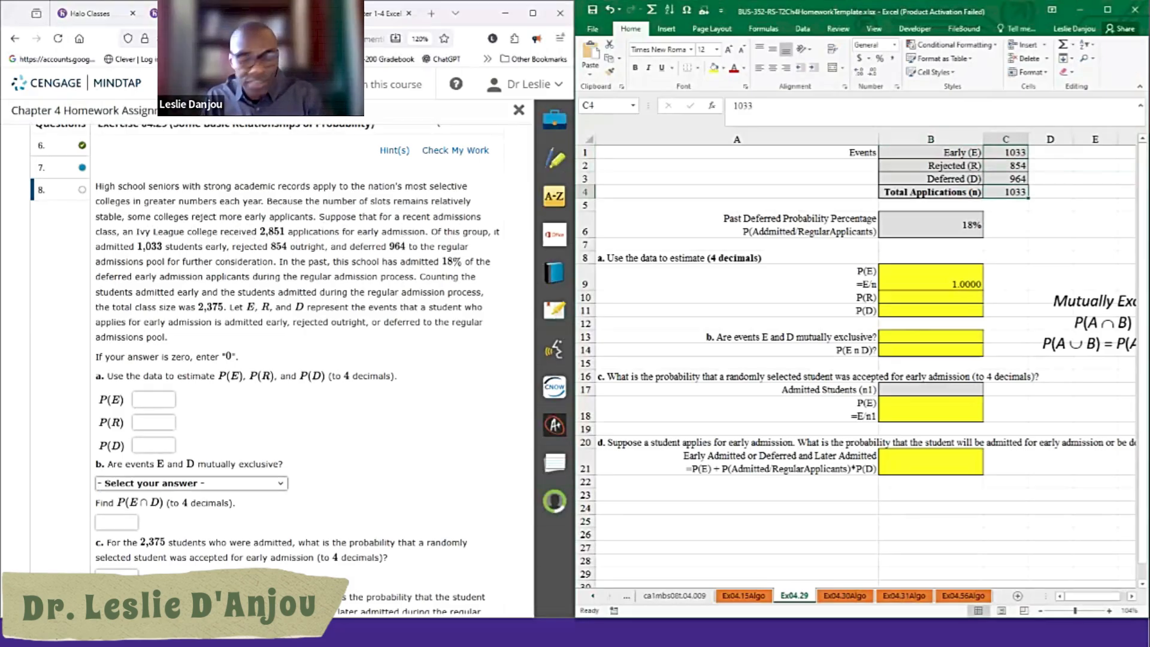
text(2851)
key(Return)
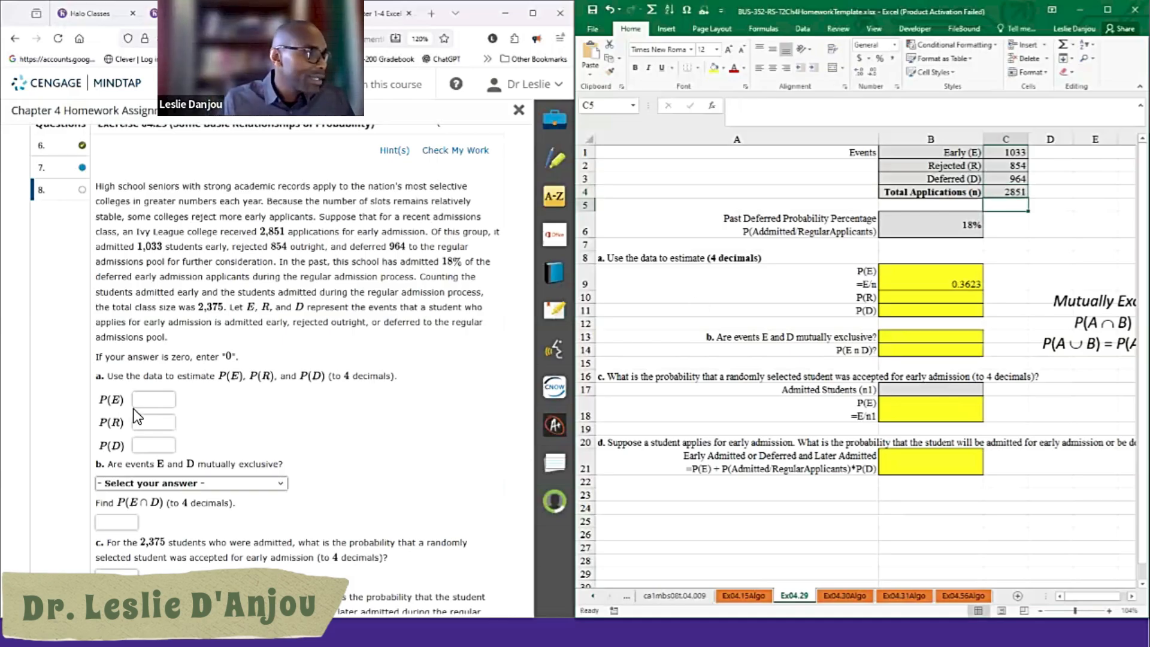
Step: In MindTap, answer P(E) in part a with .3623 and check the work
click(164, 399)
text(.36)
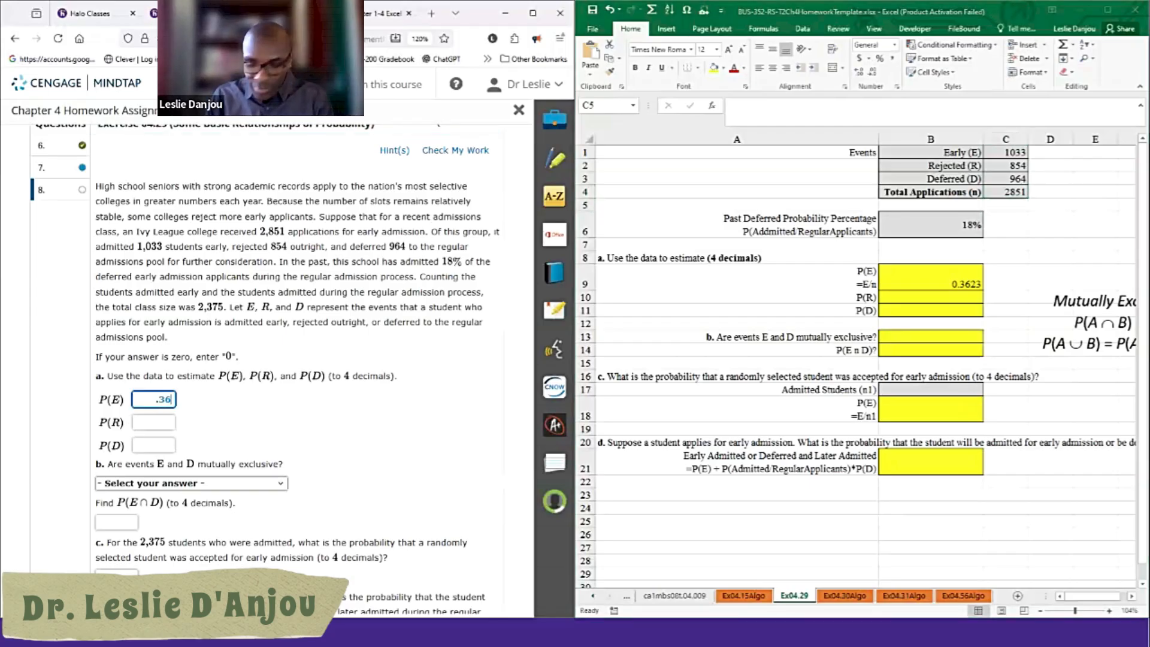
text(23)
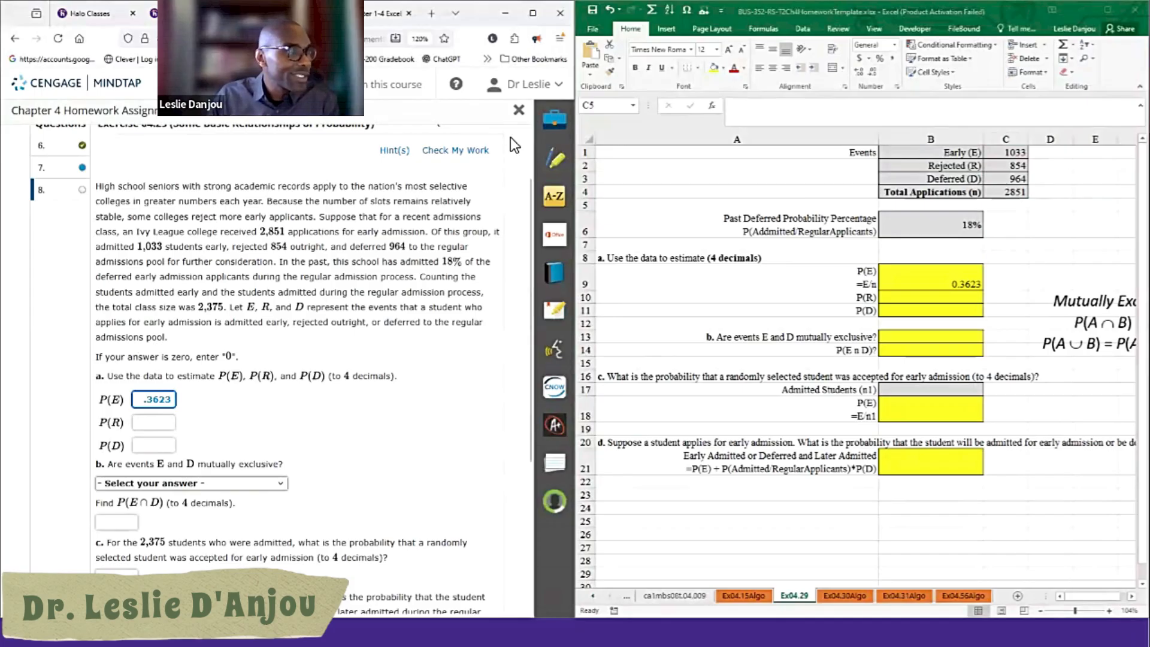
click(473, 153)
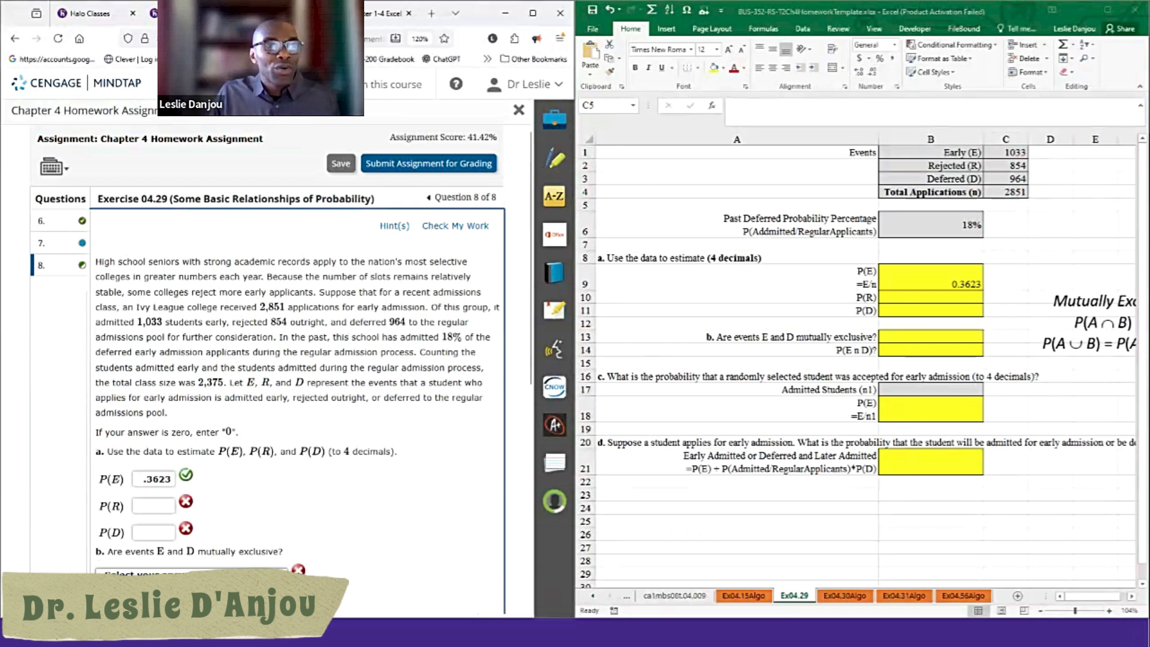
Step: In Excel, change the B9 formula to =C1/$C$4 and fill it down through B11 for P(R) and P(D)
double_click(1005, 205)
double_click(931, 278)
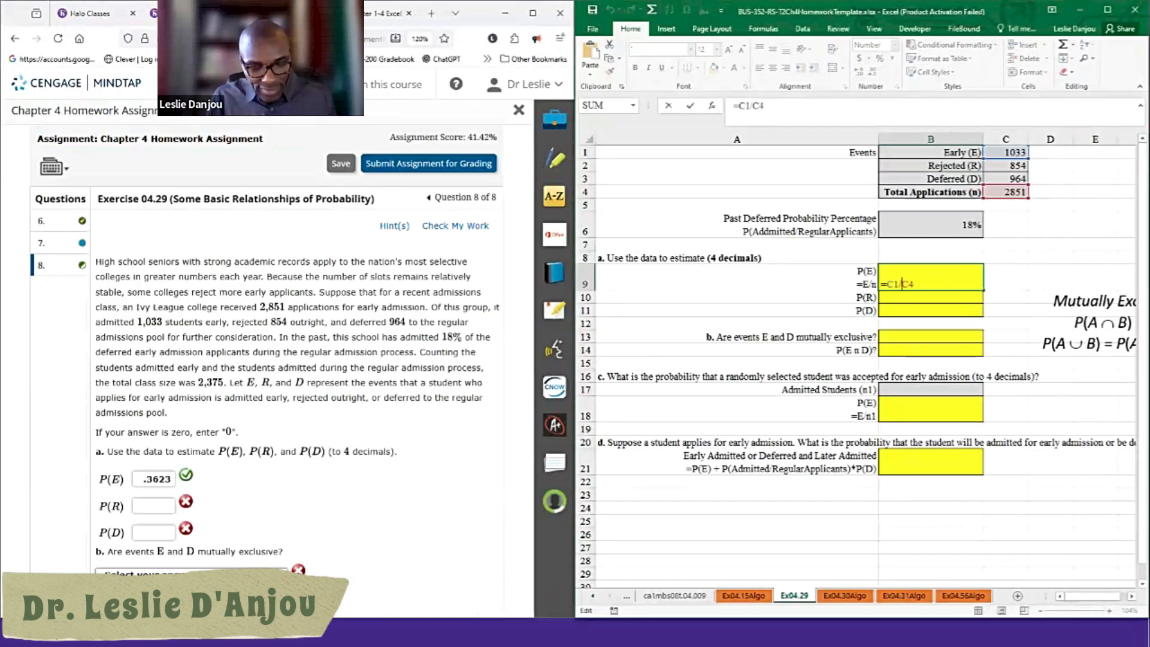
text($)
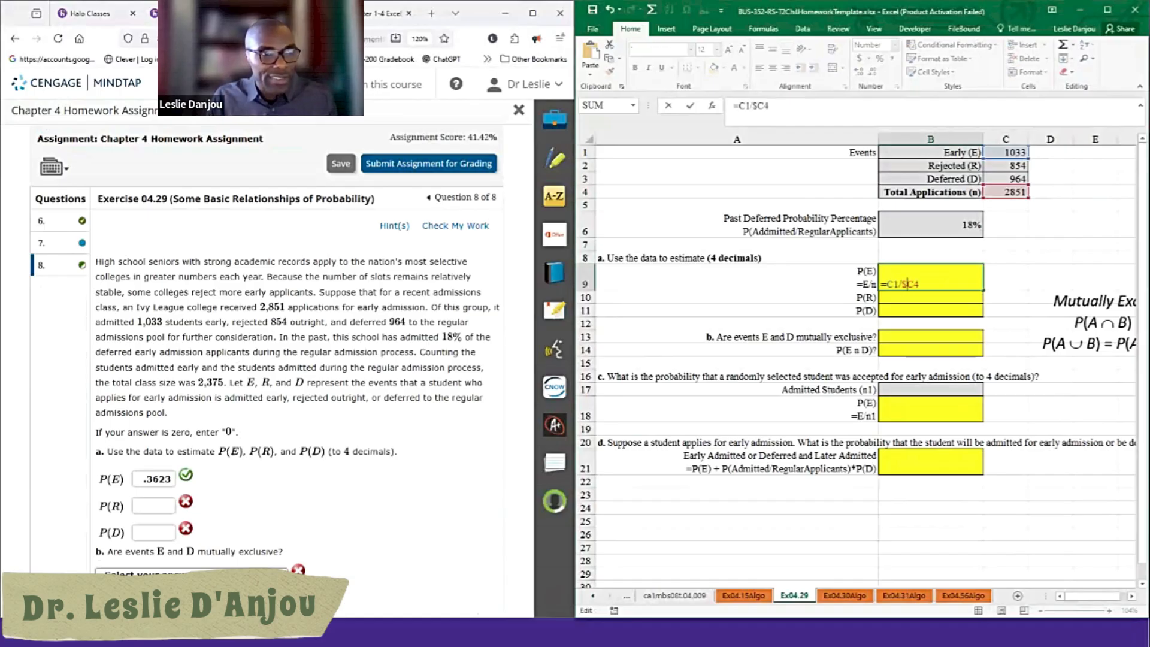
text(4)
key(BackSpace)
text($)
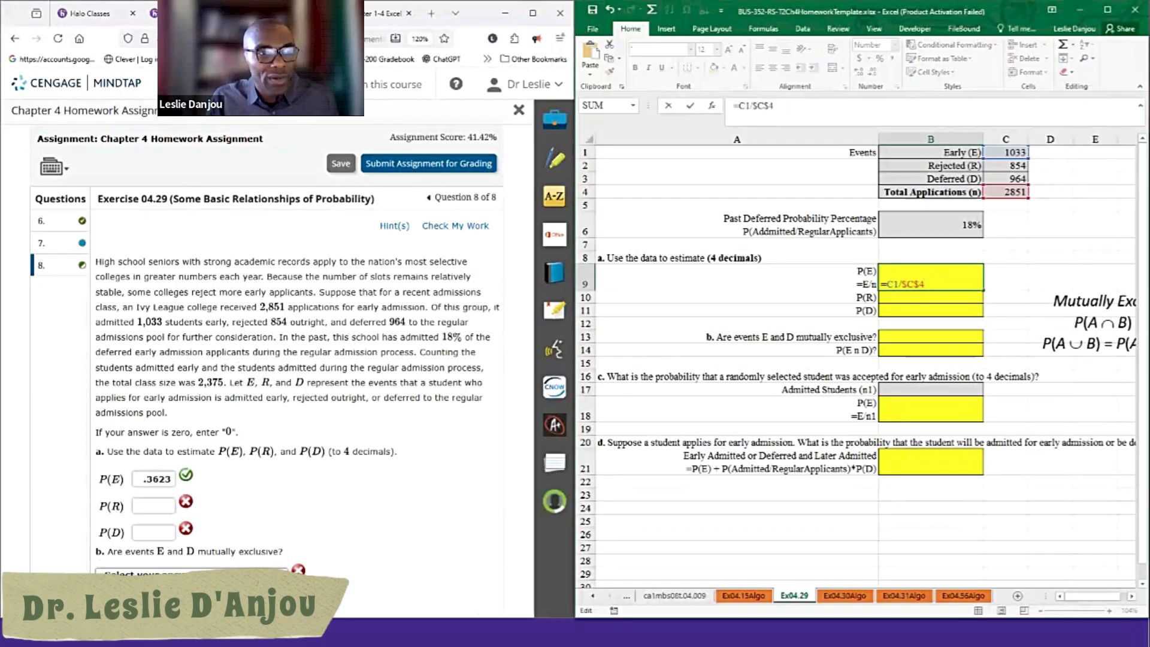
key(ctrl+Return)
drag(983, 290, 984, 312)
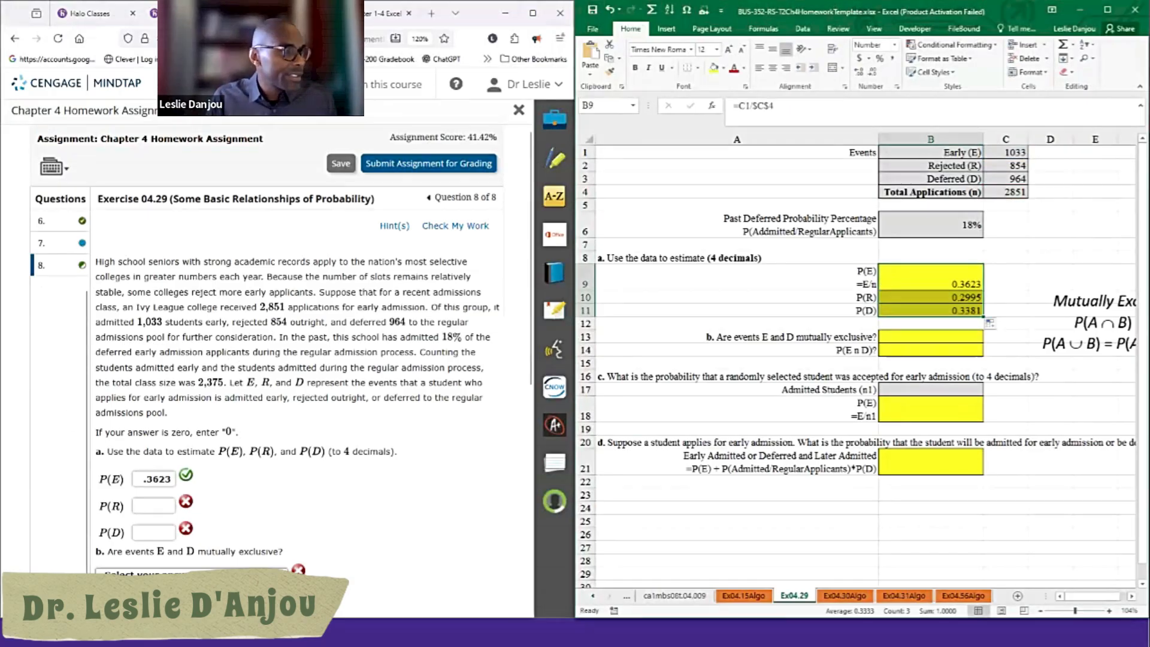
Step: In MindTap, activate the P(R) answer field in part a
click(153, 506)
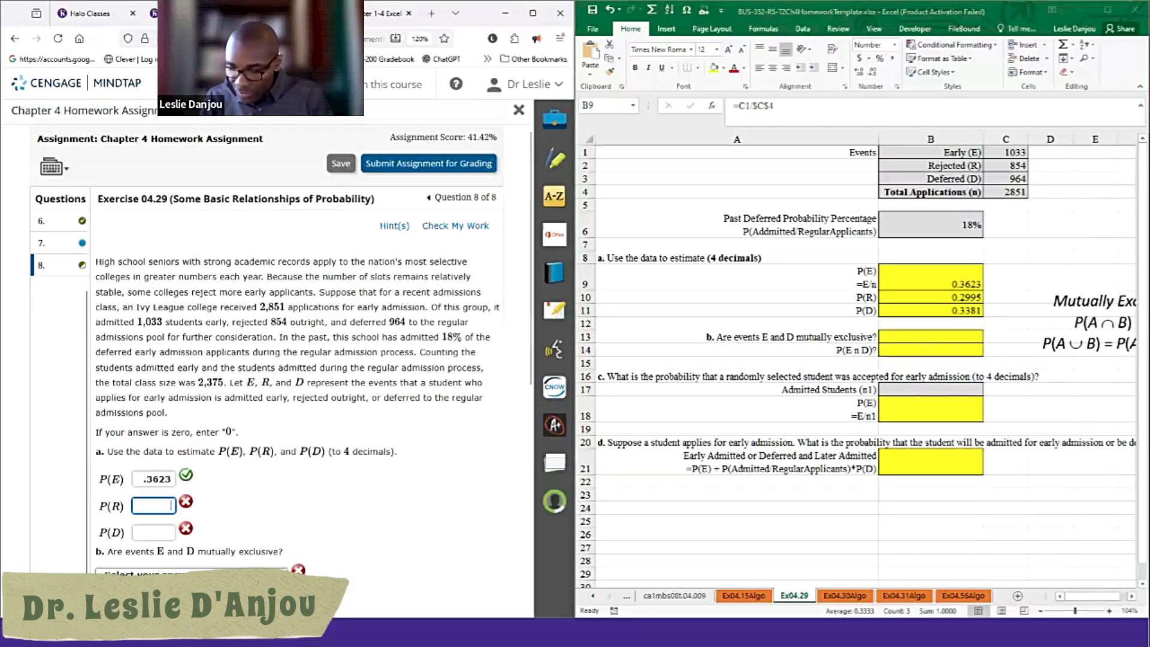
Step: Answer part a with .2995 for P(R) and .3381 for P(D), and check the work
text(.2995)
key(Tab)
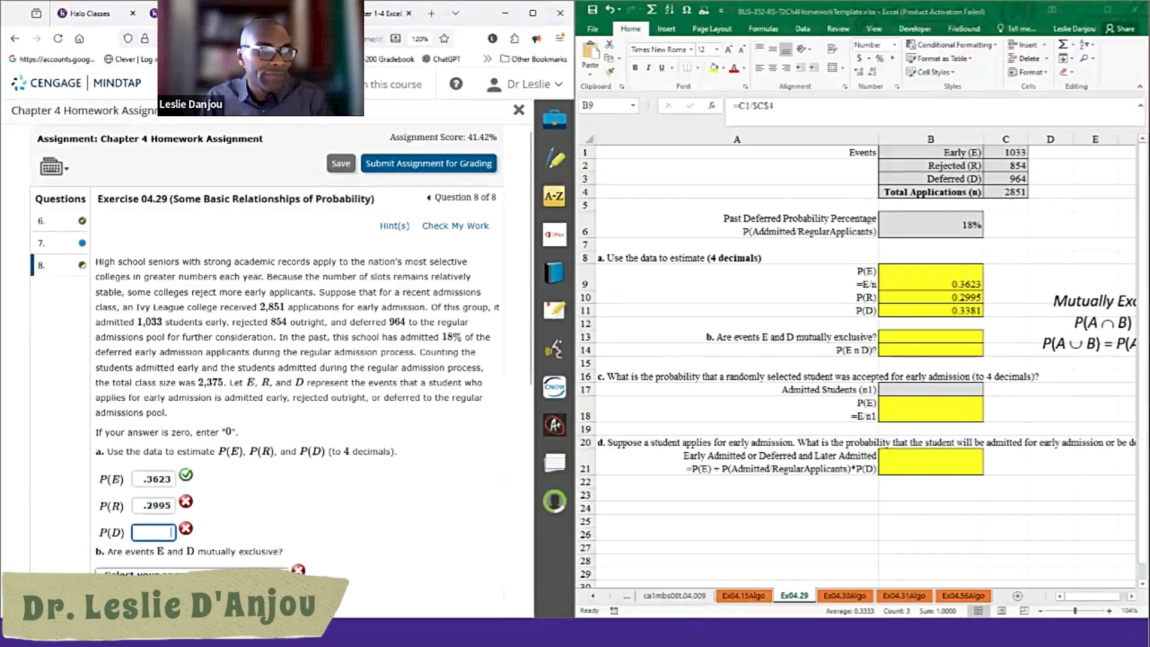
text(.33)
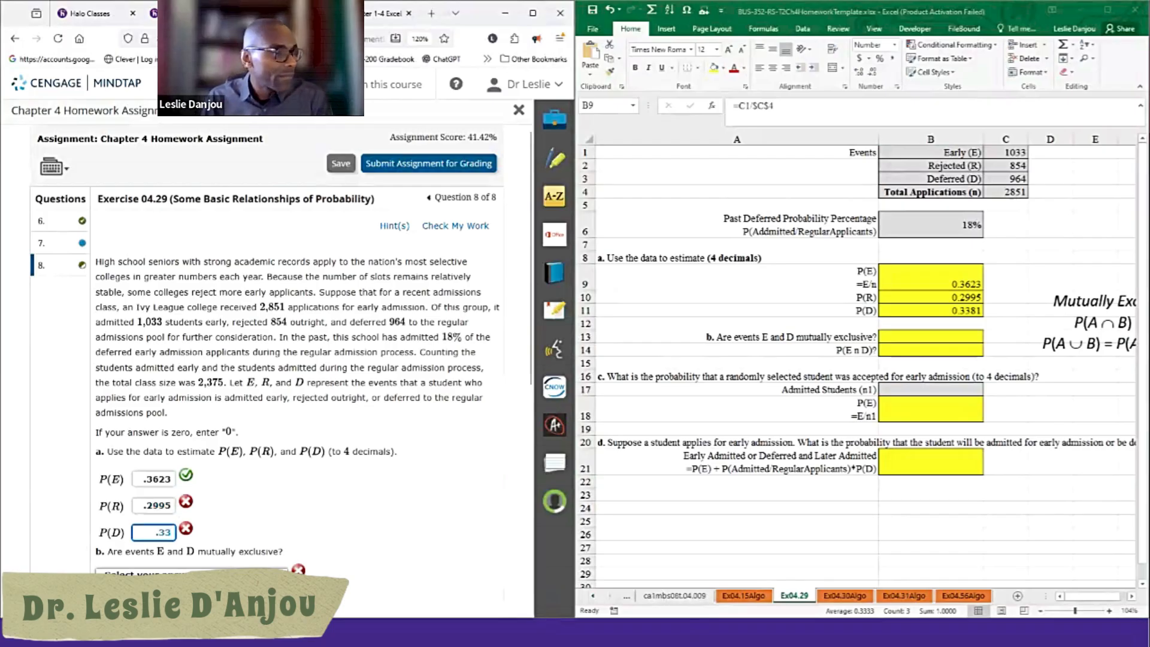
text(81)
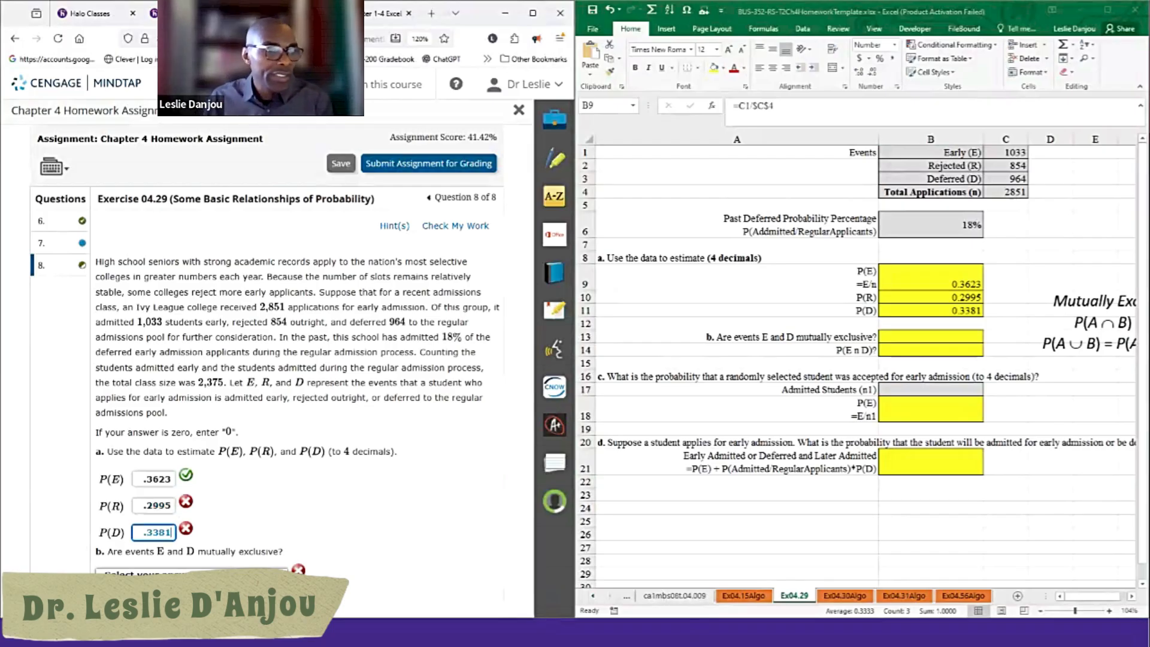
click(432, 226)
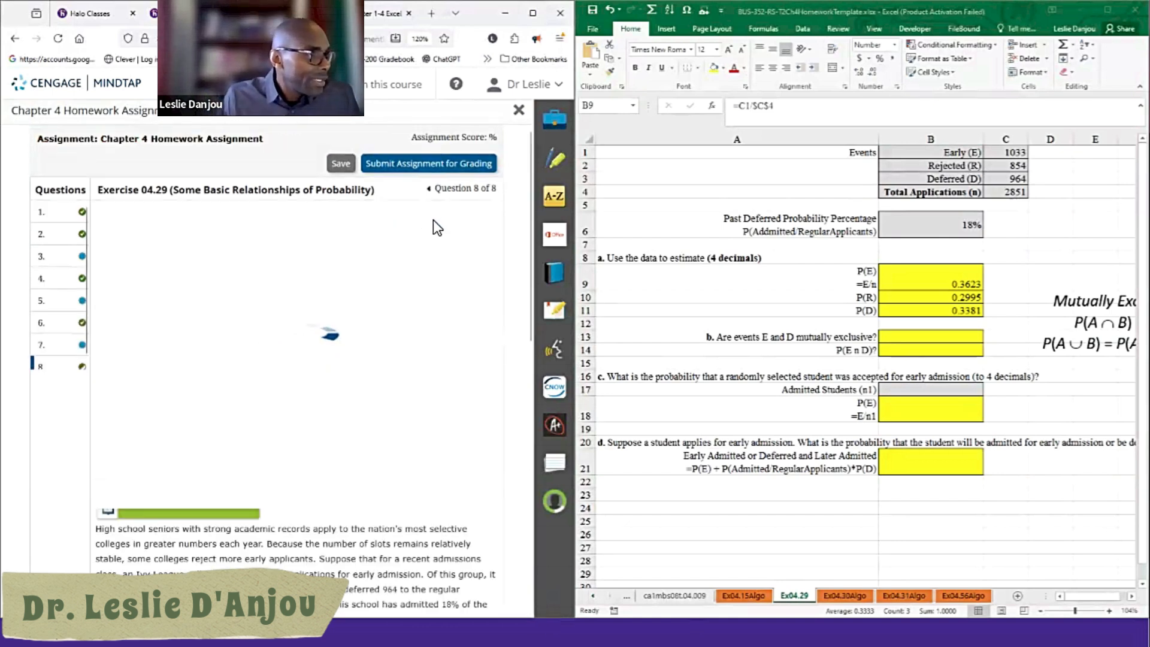
Step: Answer part b with "Yes, they are mutually exclusive." and check the work
scroll(388, 316, down, 2)
scroll(389, 318, down, 2)
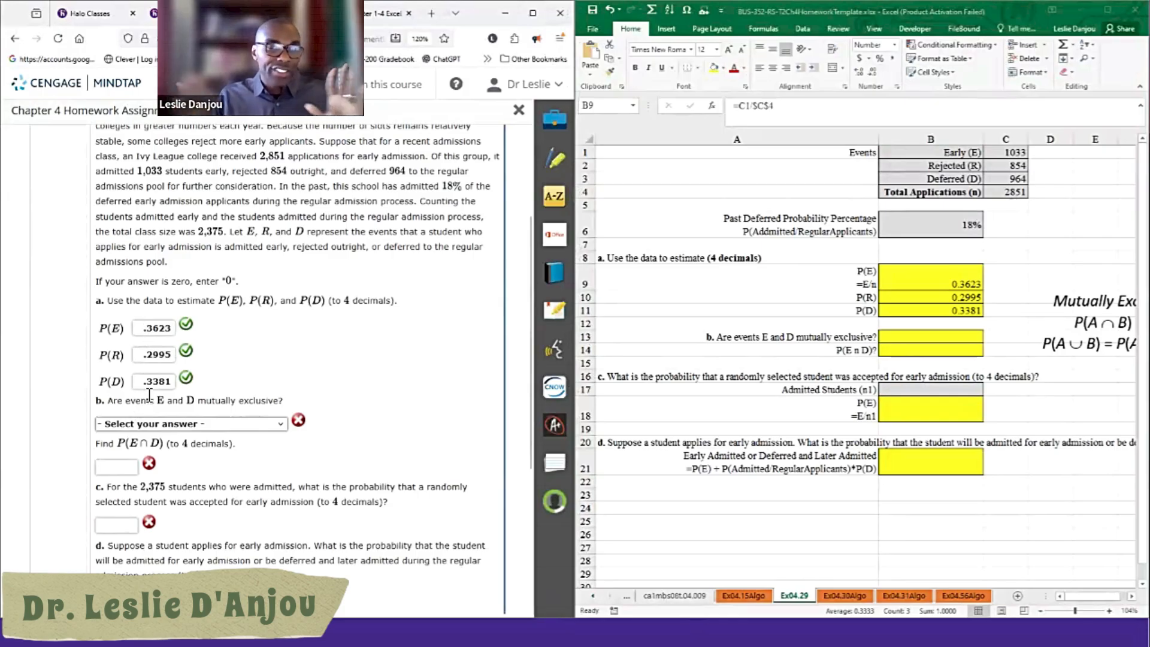
click(190, 419)
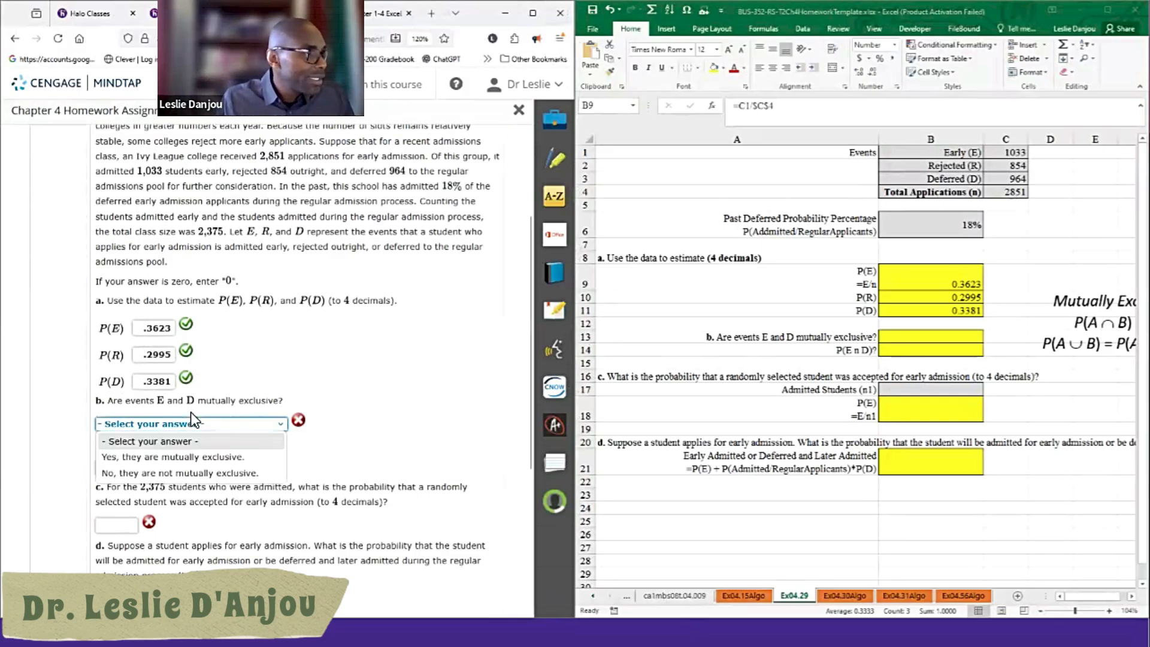
click(173, 456)
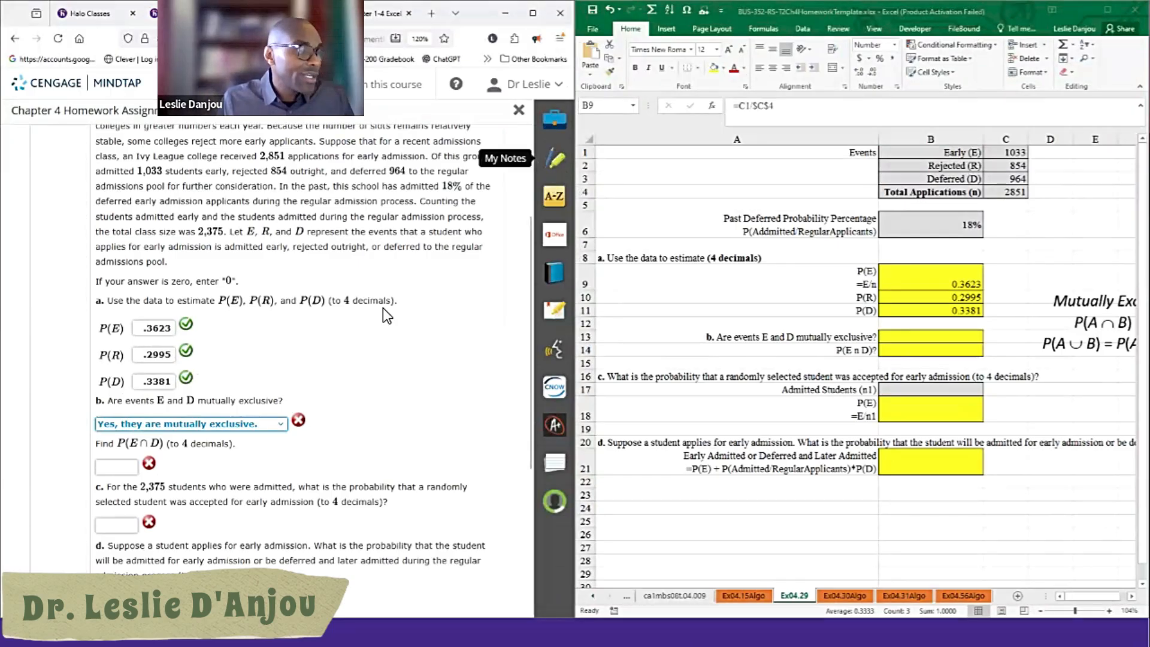
scroll(383, 309, up, 3)
click(446, 232)
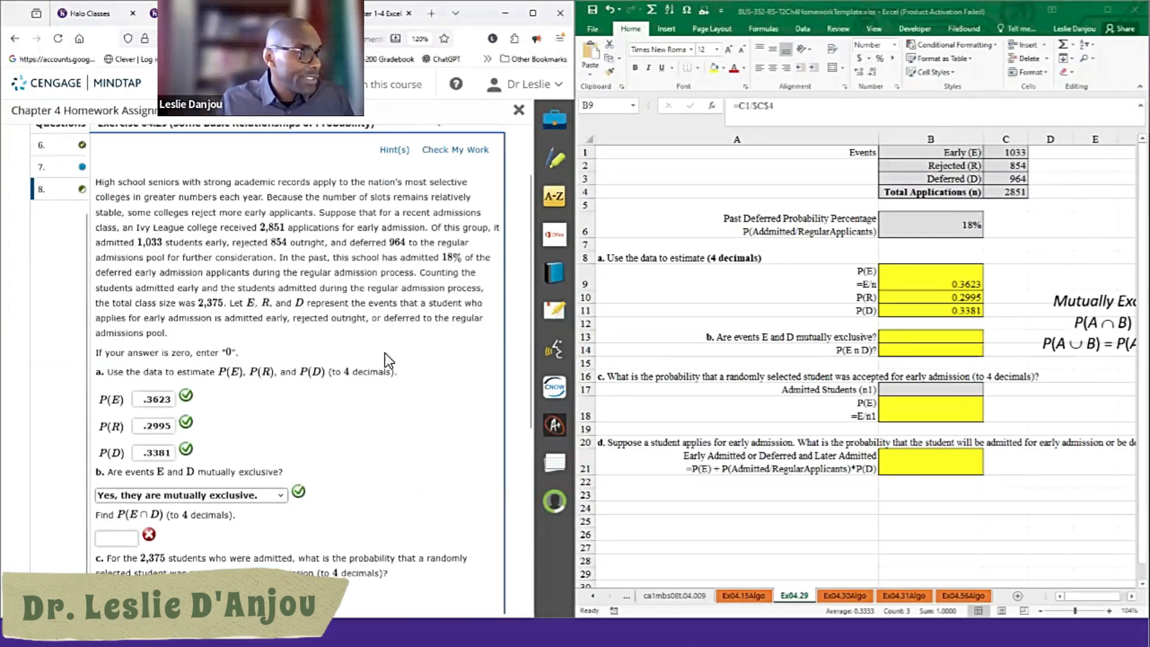
Step: Switch to the Excel worksheet and enter Yes in B13 for whether E and D are mutually exclusive
click(930, 336)
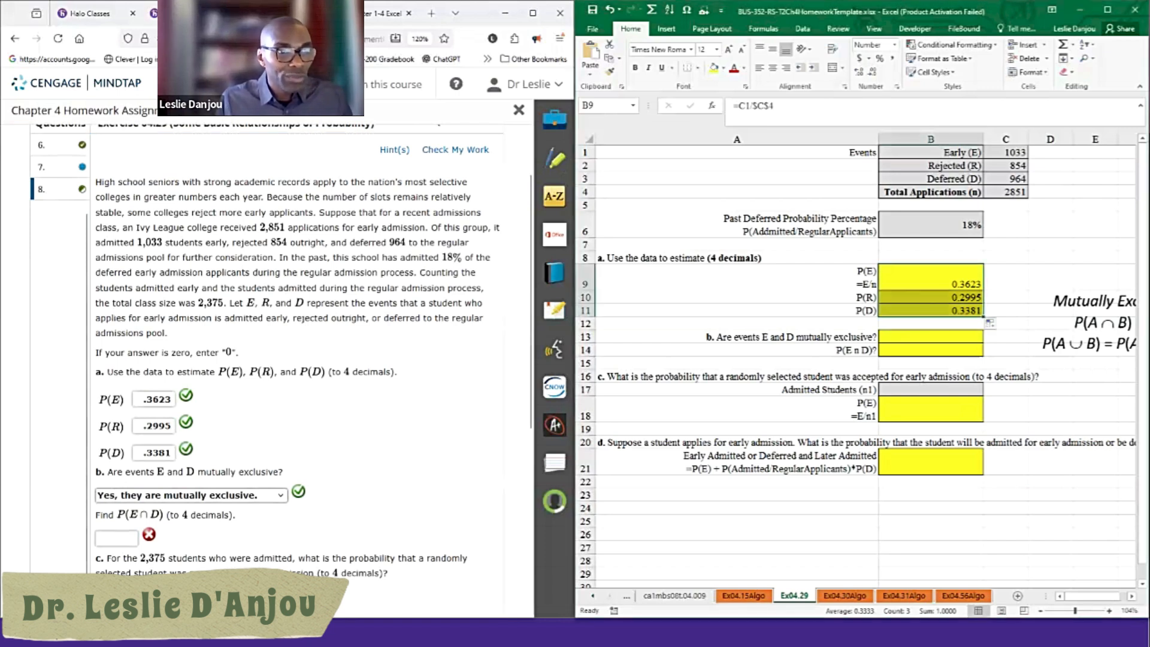
text(Yes)
key(Return)
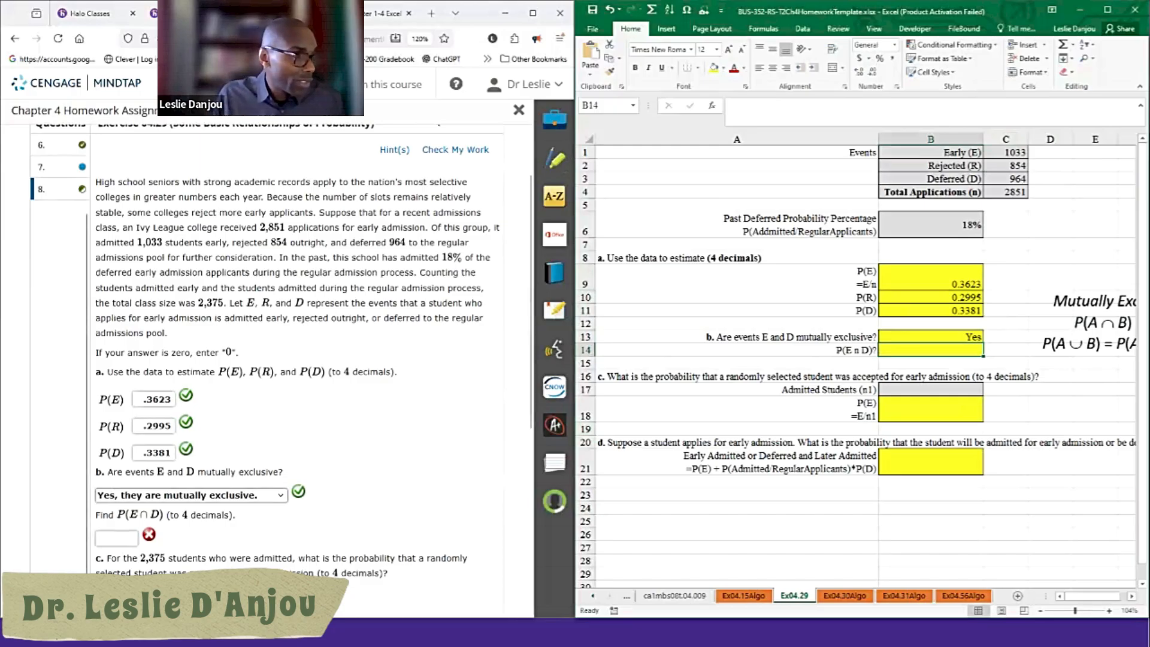
Step: Enter 0 for P(E∩D) in both the MindTap answer and worksheet cell B14, and check the homework answer
click(117, 538)
text(0)
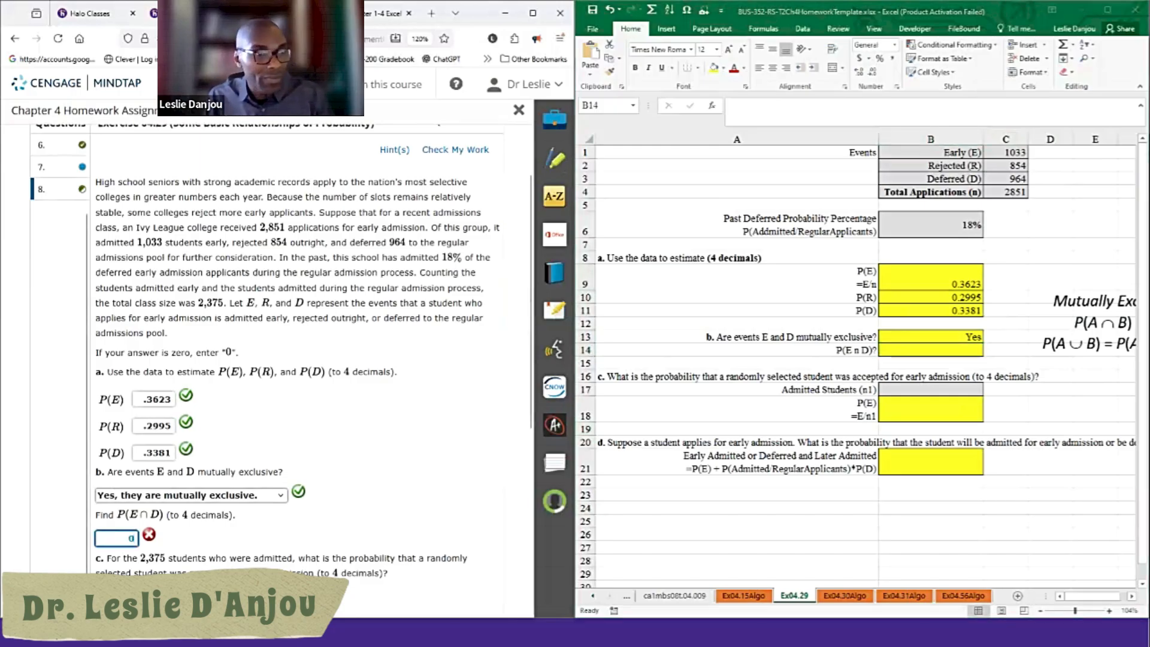
click(931, 350)
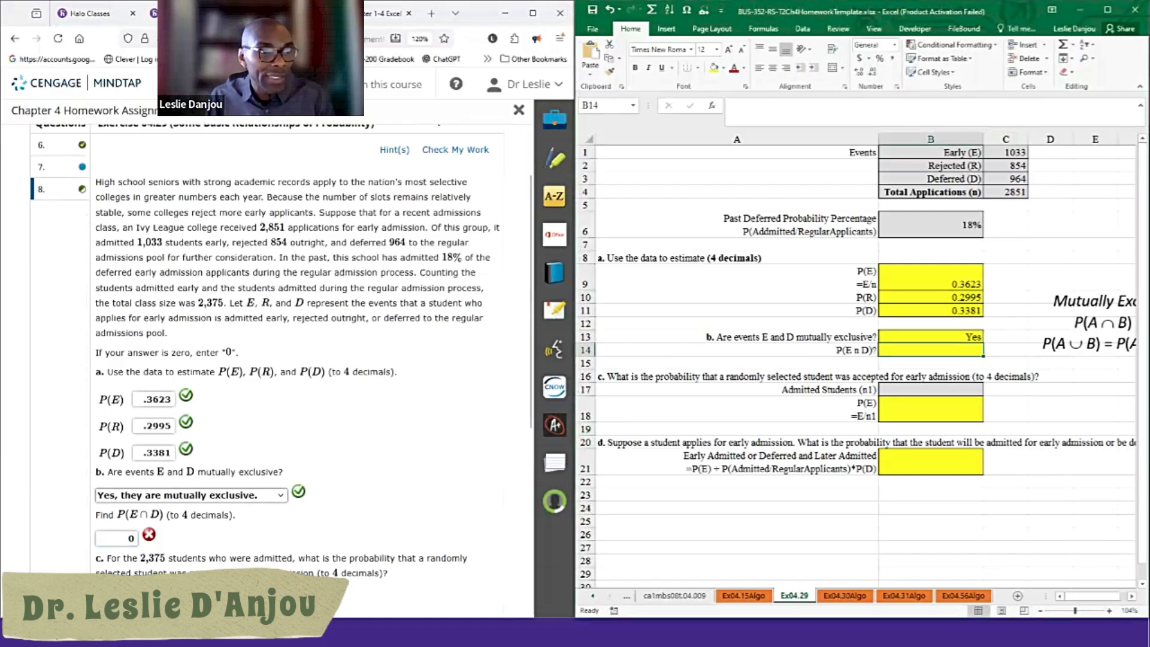
text(0)
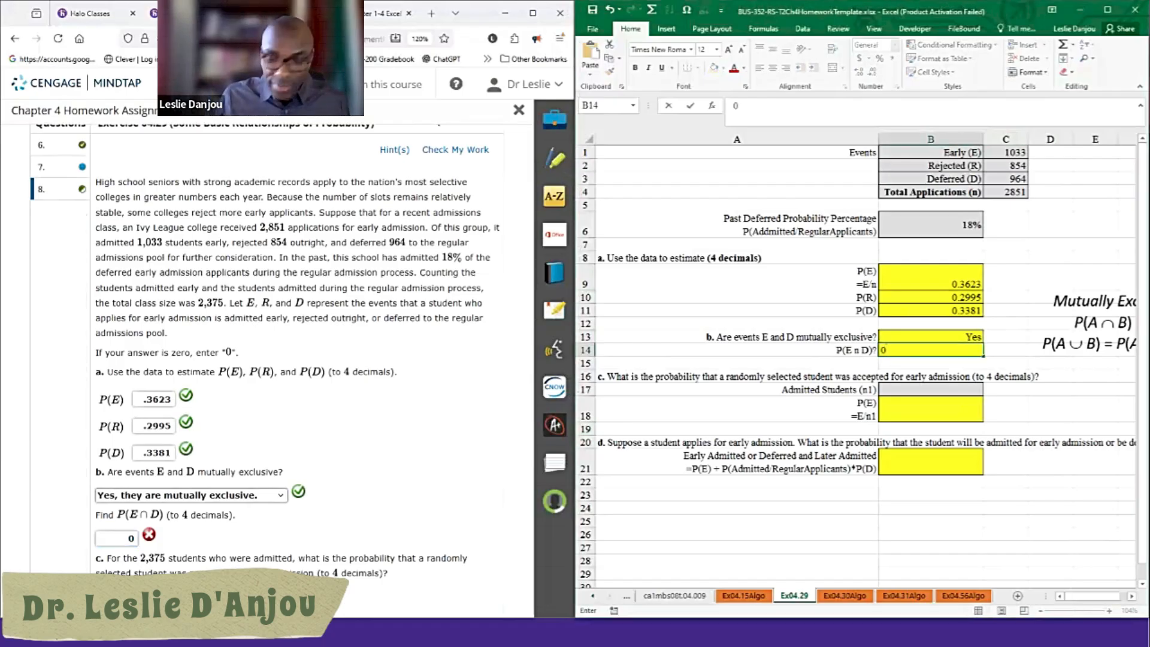
key(Return)
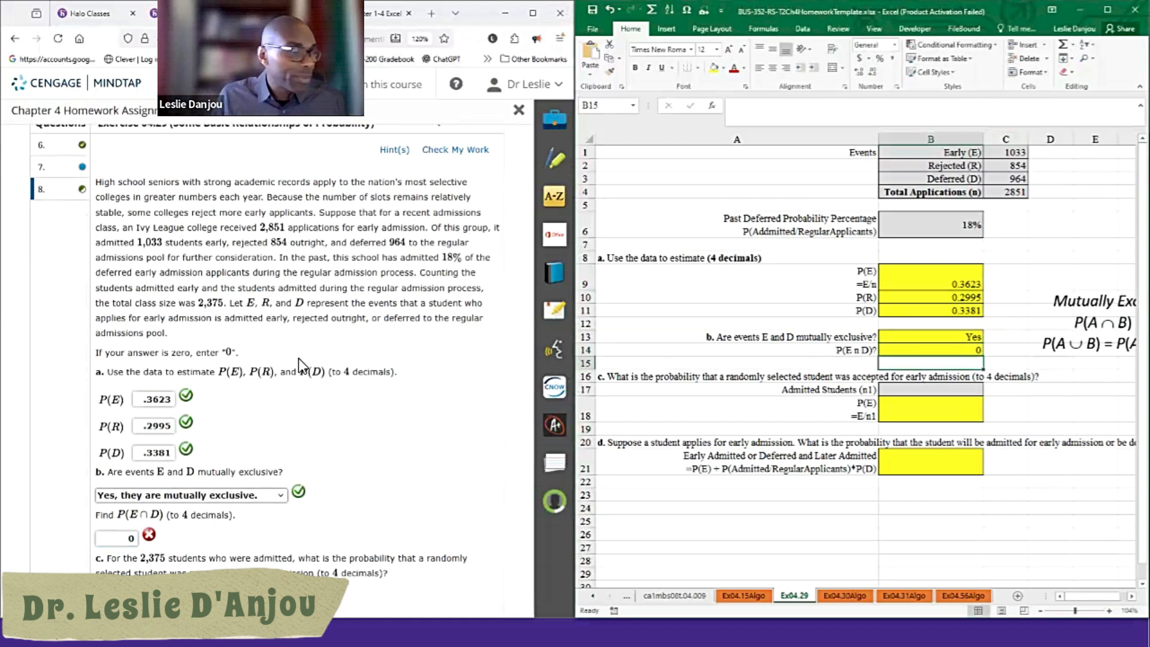
click(459, 157)
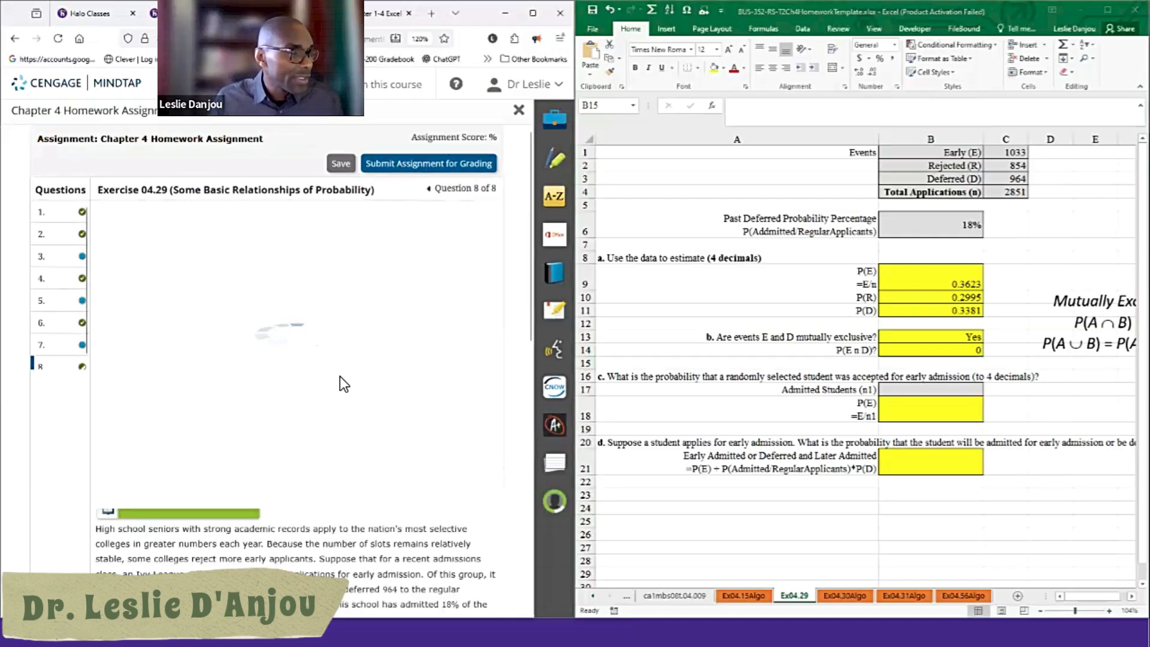
Step: Enter 2375 as the number of admitted students (n1) in worksheet cell B17 for part c
scroll(339, 420, down, 4)
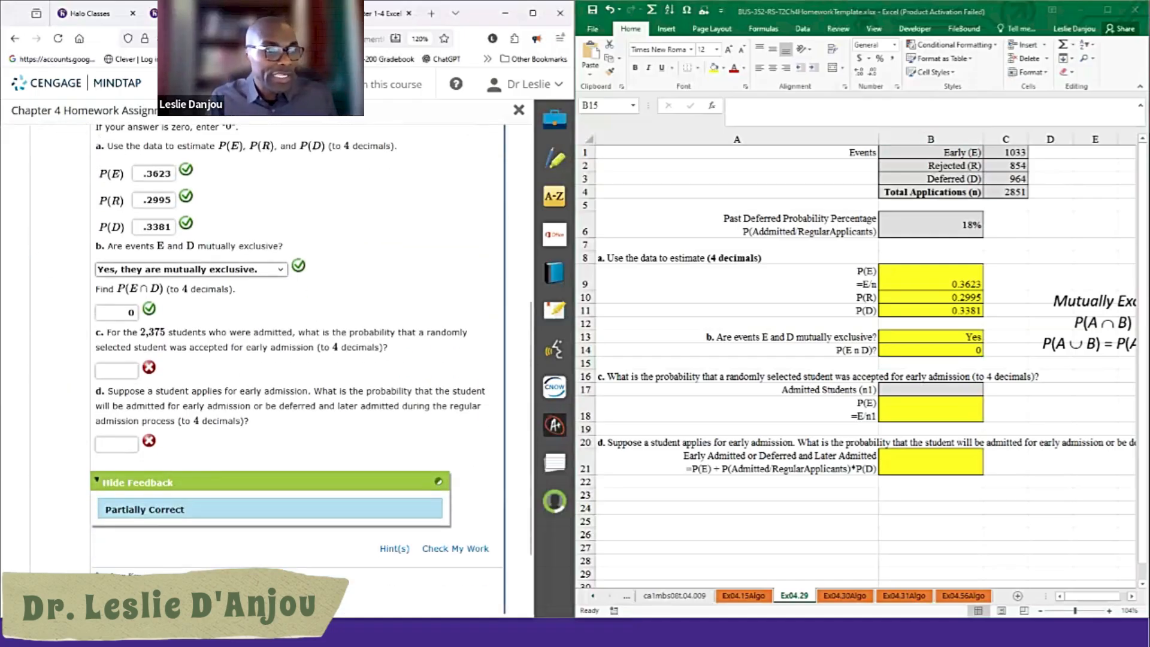
click(931, 363)
key(Down)
key(Down)
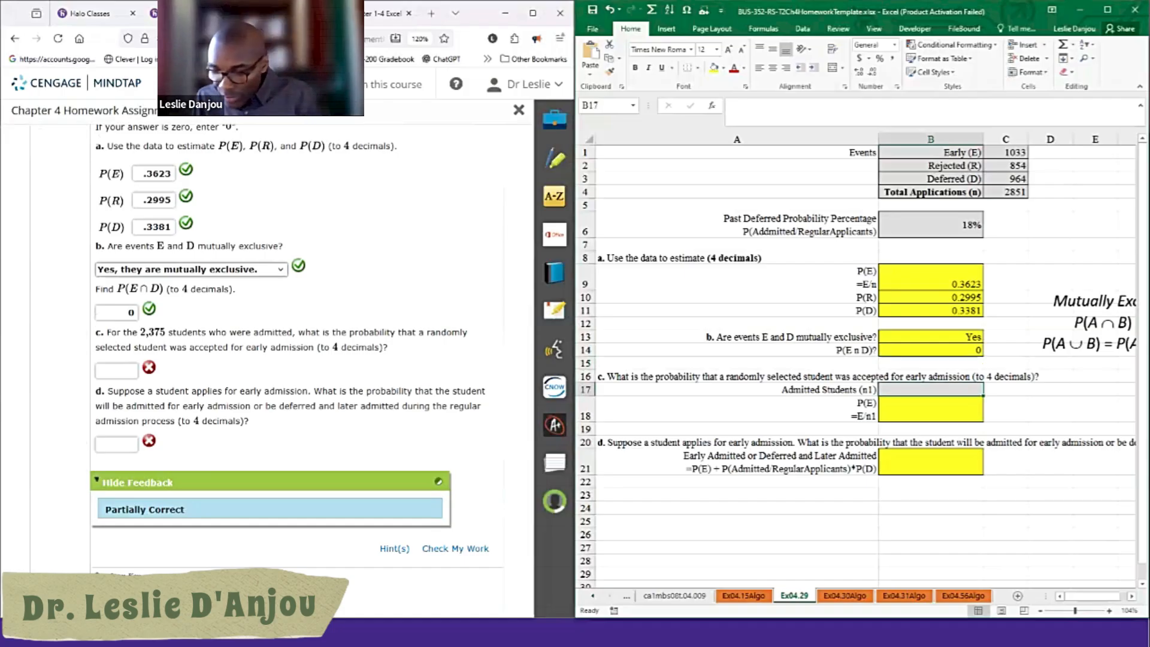
text(23)
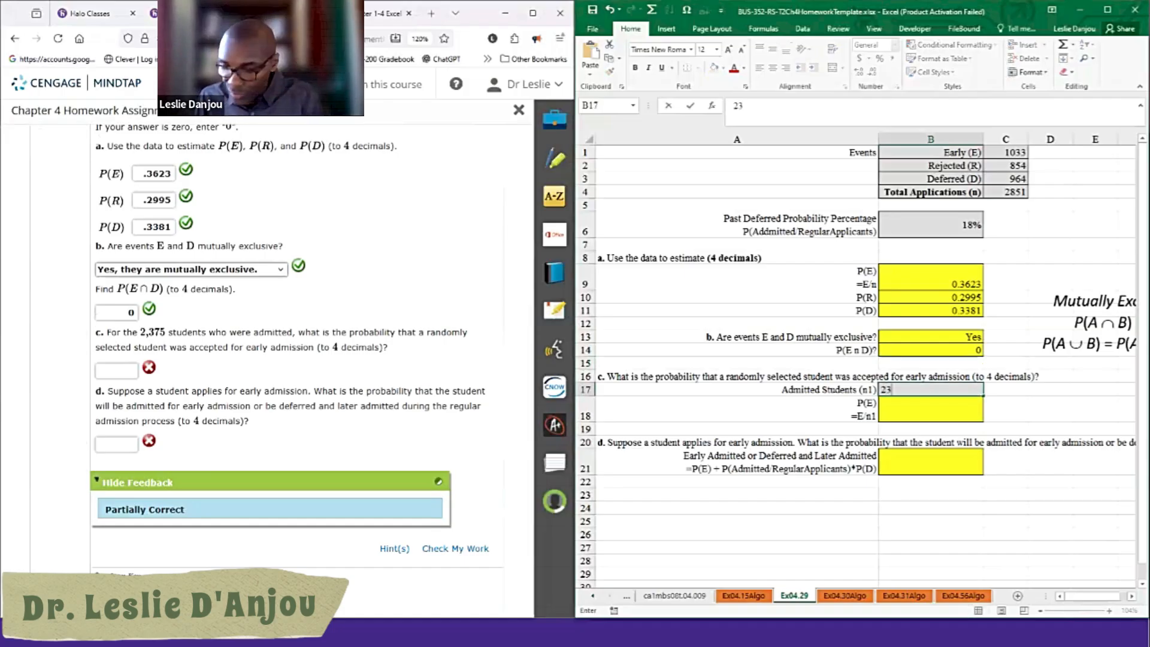
text(755)
key(BackSpace)
key(Return)
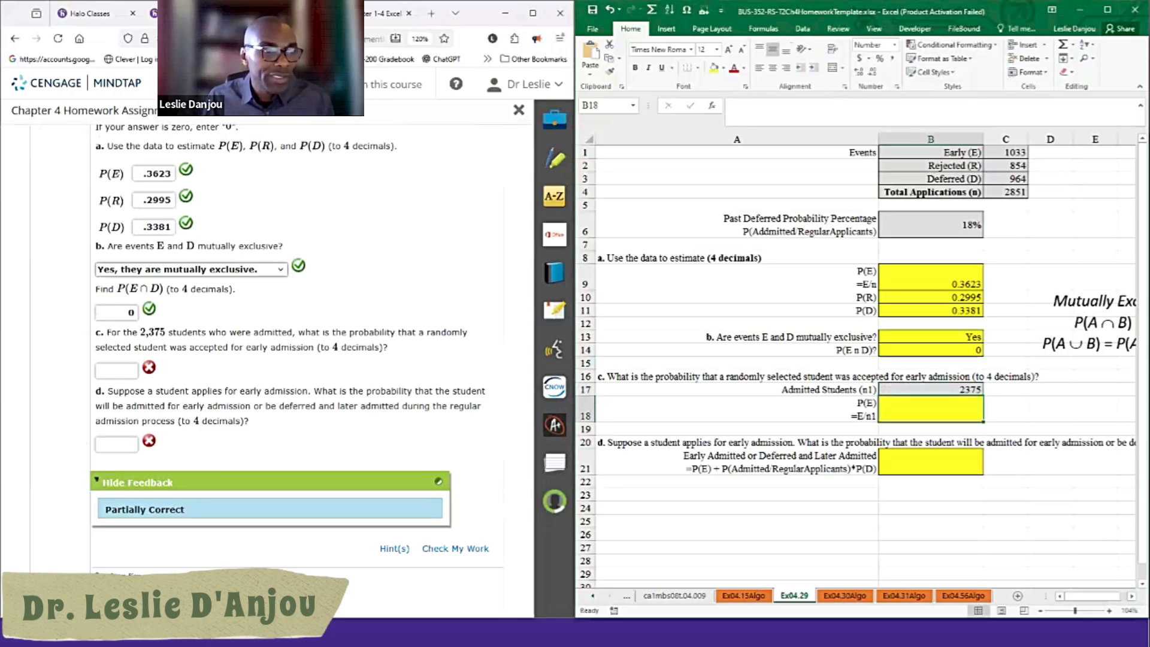
Step: Calculate part c's P(E) in B18 by reusing the label's =E/n1 formula with cell references, giving =C1/B17
double_click(863, 416)
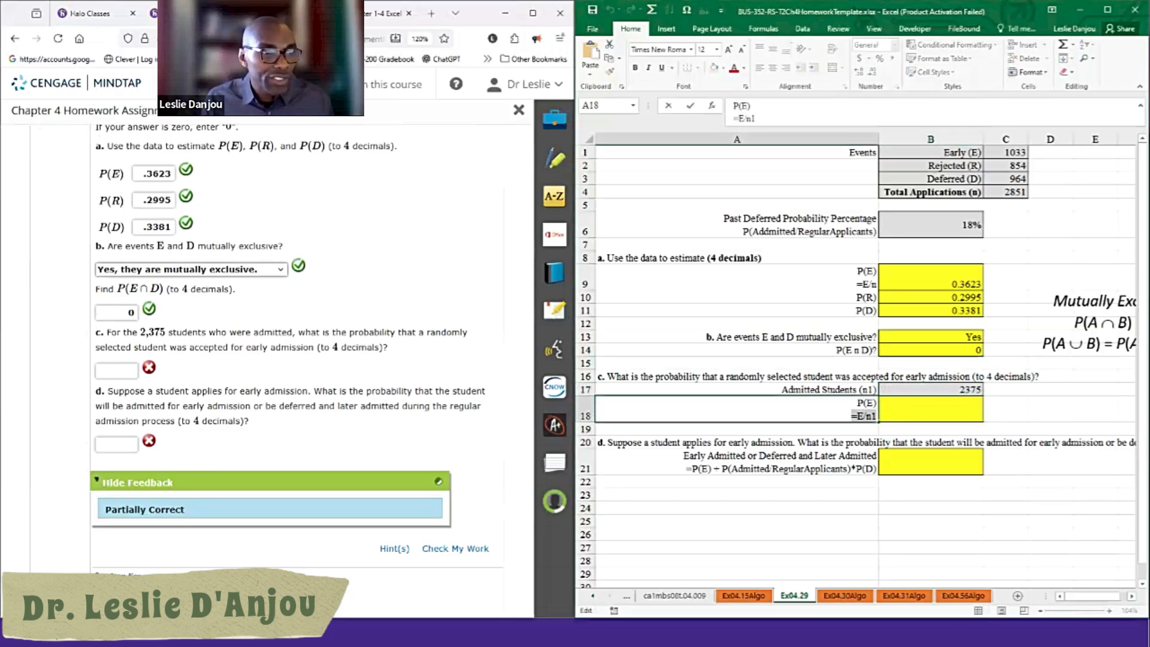
key(Tab)
double_click(922, 410)
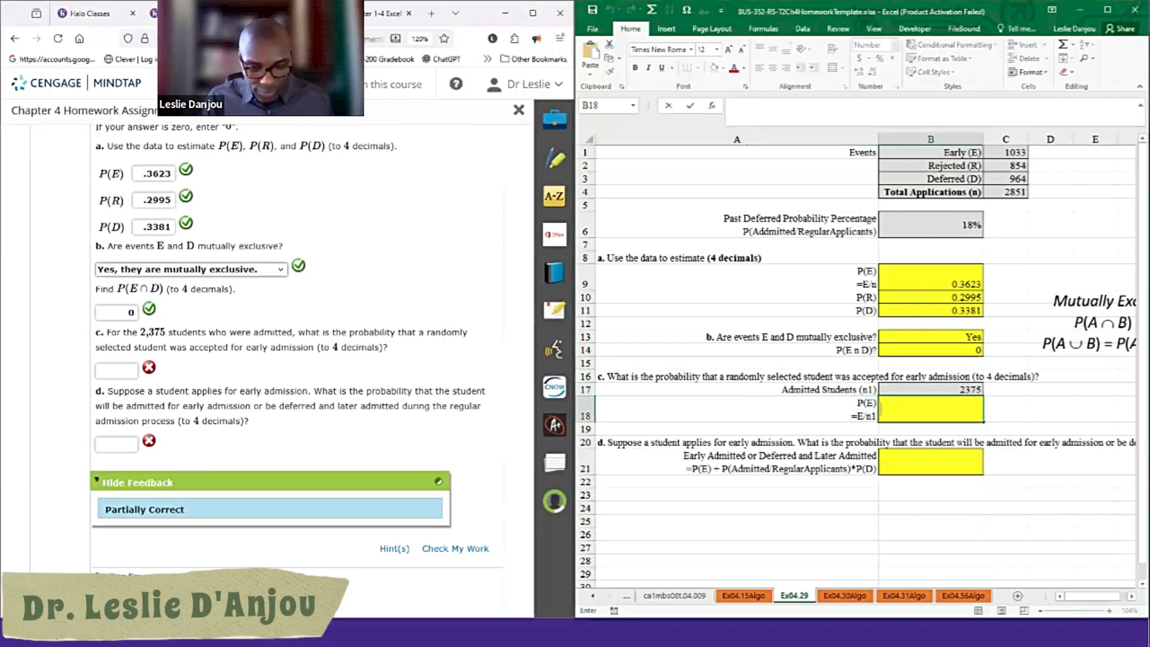
text(=E/n1)
double_click(890, 409)
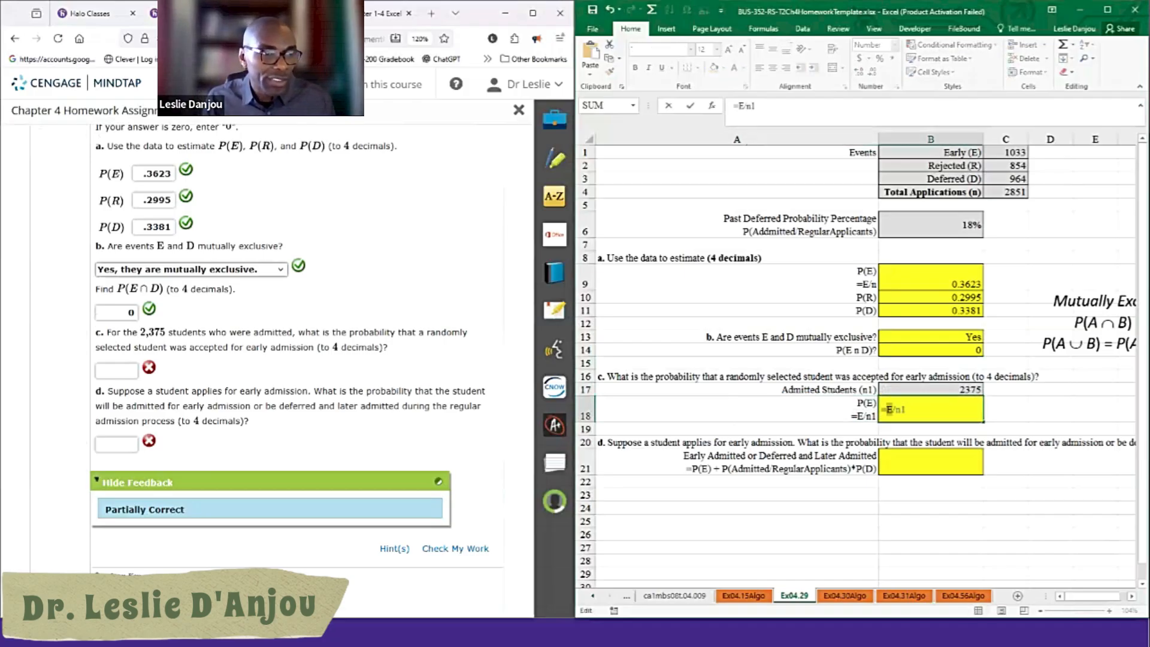
click(1012, 152)
double_click(905, 410)
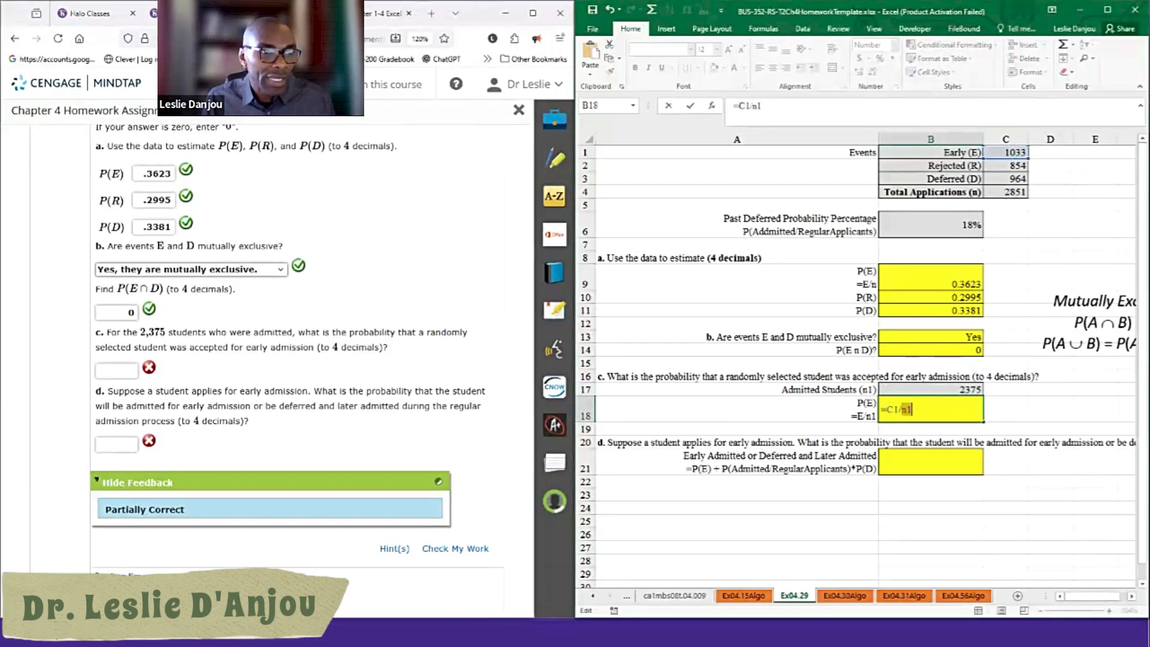
click(931, 390)
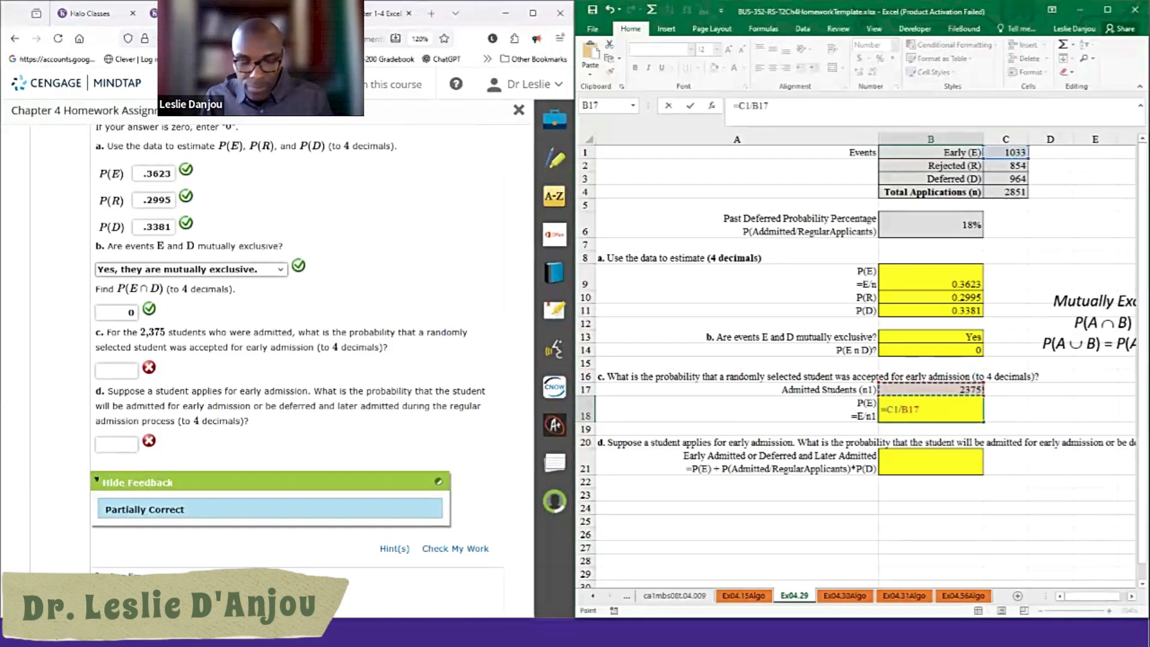
key(Return)
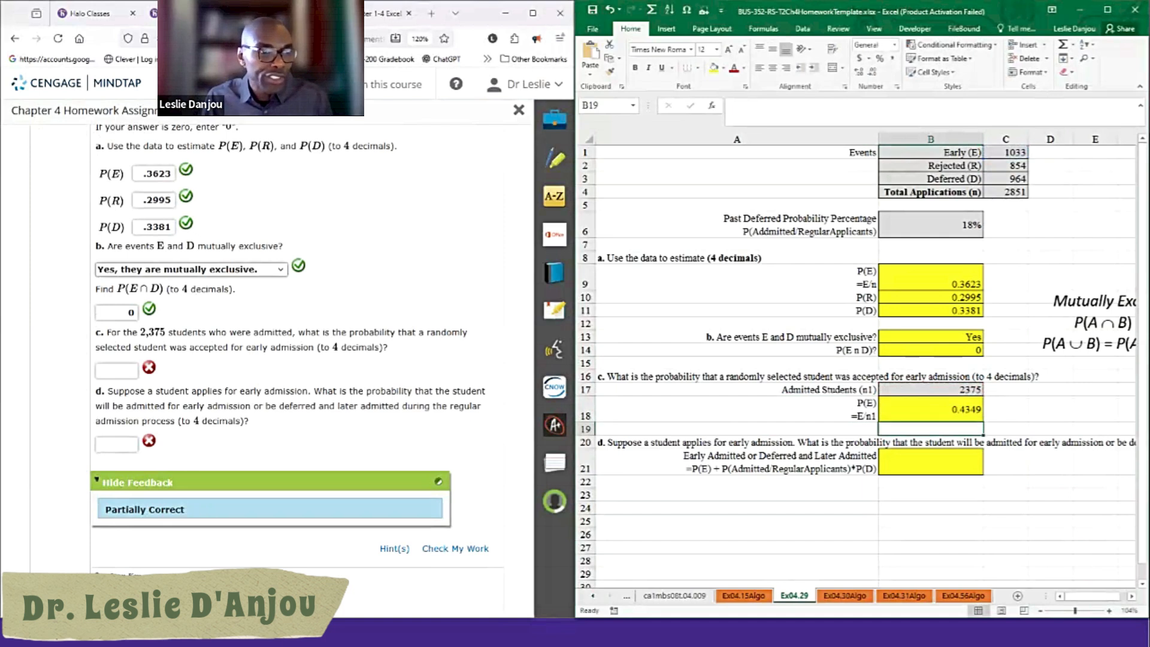
Step: Answer part c in MindTap with .4349 and check the work
click(117, 377)
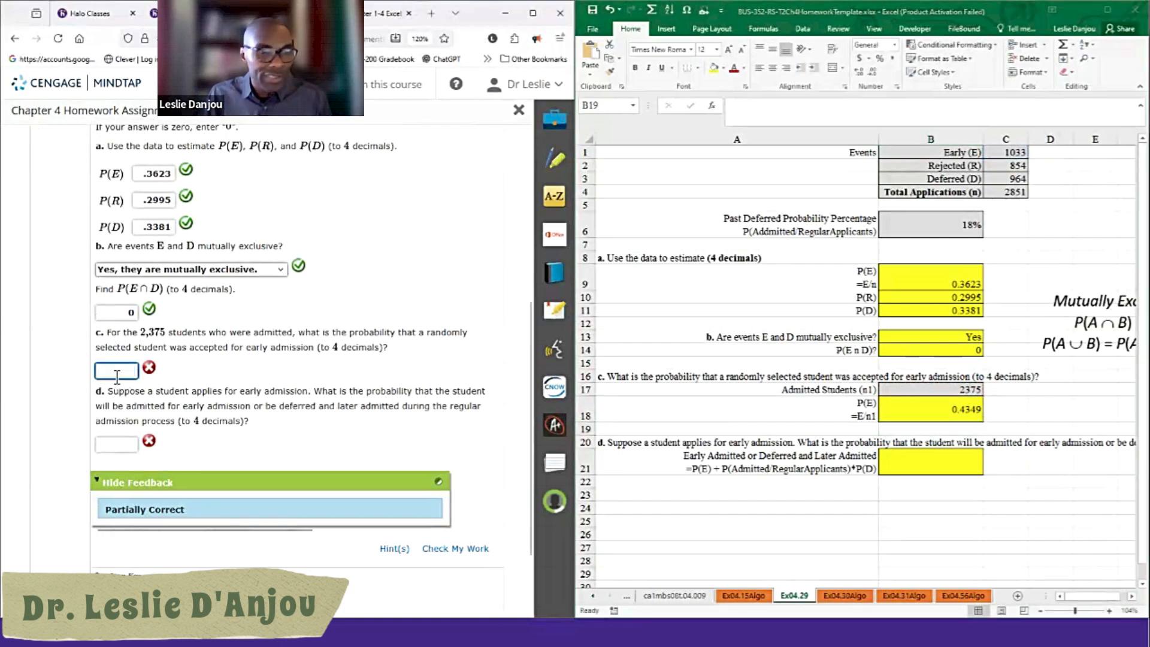
text(.4349)
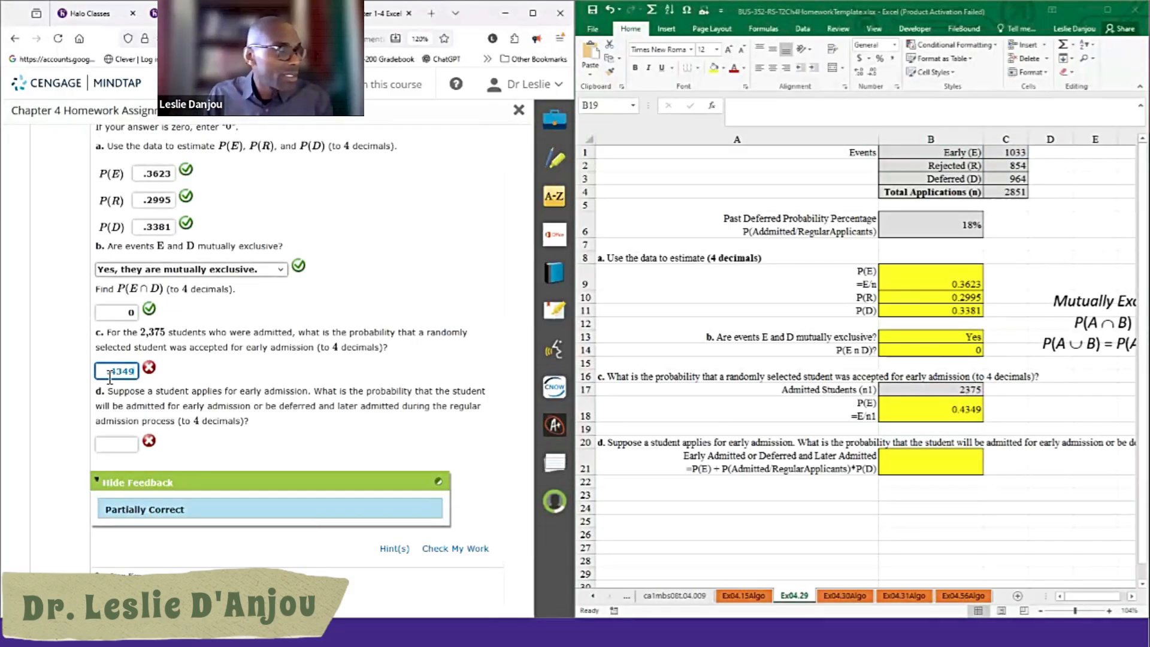
click(456, 549)
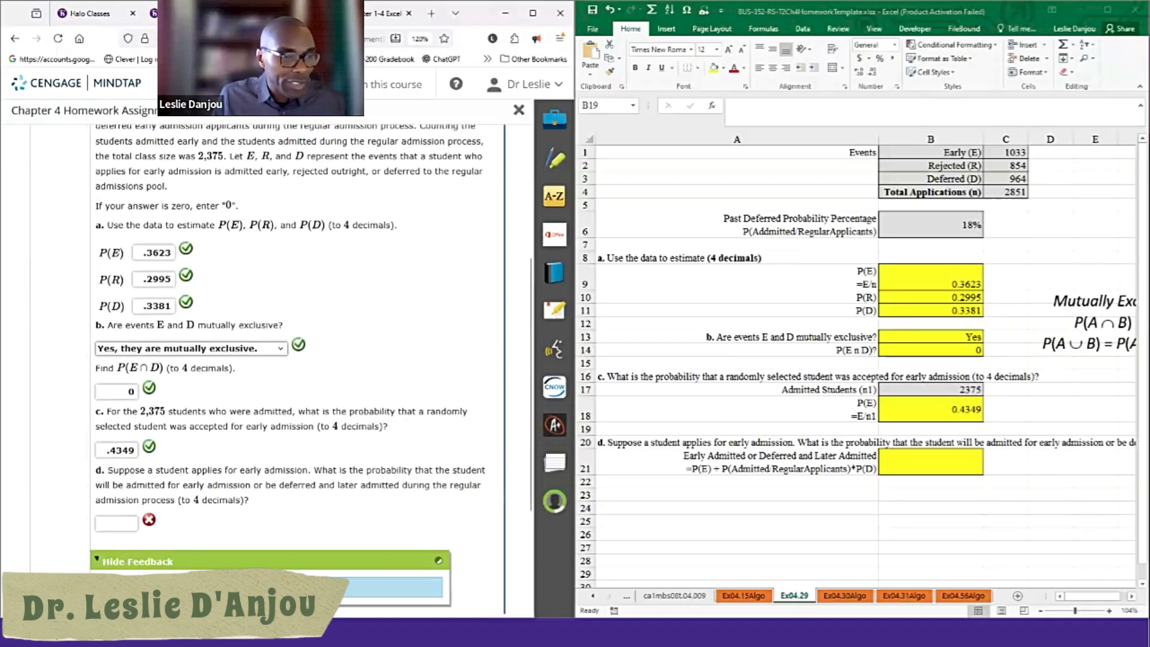
Step: In the Excel worksheet, remove the spaces around the plus sign in the part d formula label in A21
double_click(731, 467)
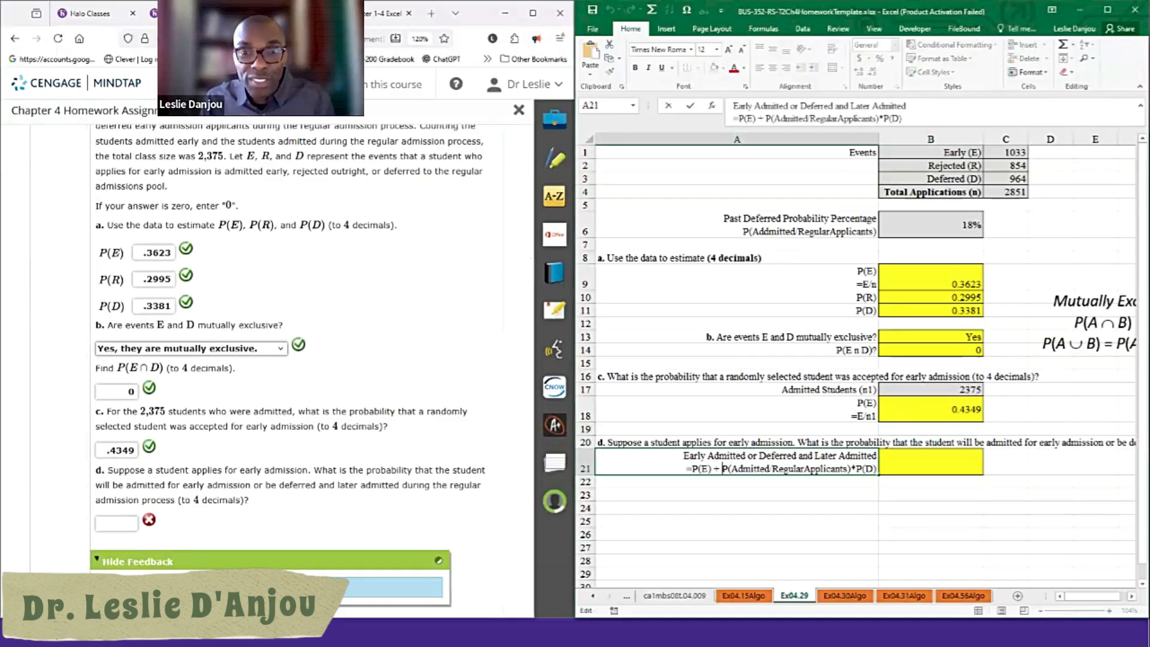
key(BackSpace)
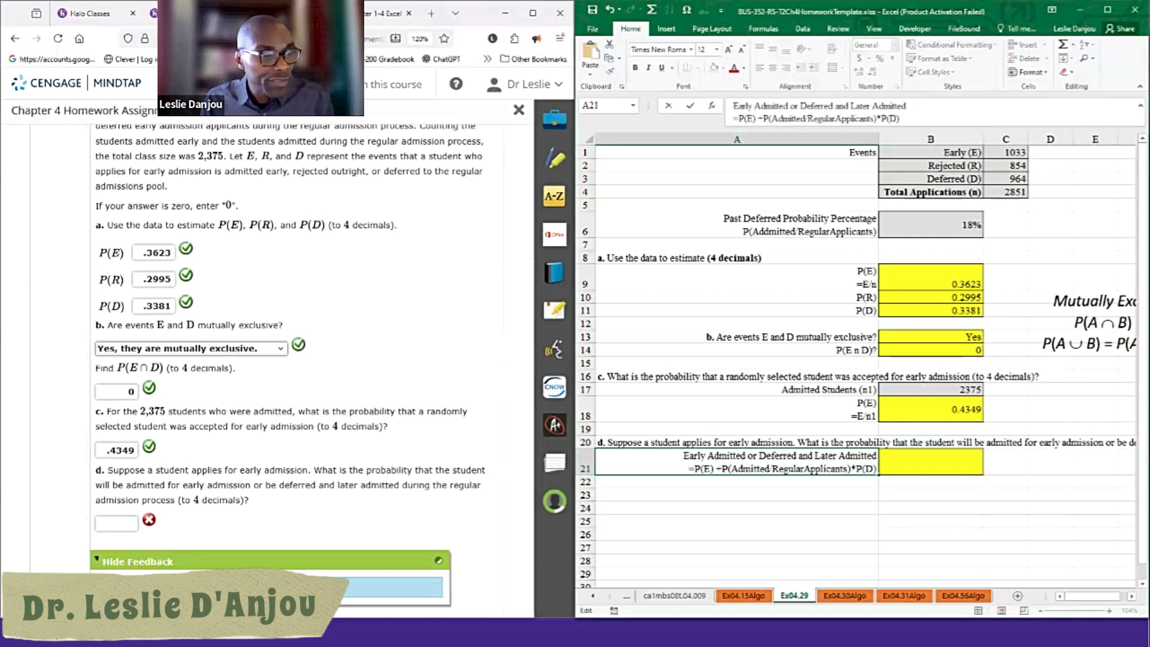
key(BackSpace)
Step: Copy the formula text =P(E)+P(Admitted/RegularApplicants)*P(D) from the A21 label into B21
drag(691, 469, 877, 469)
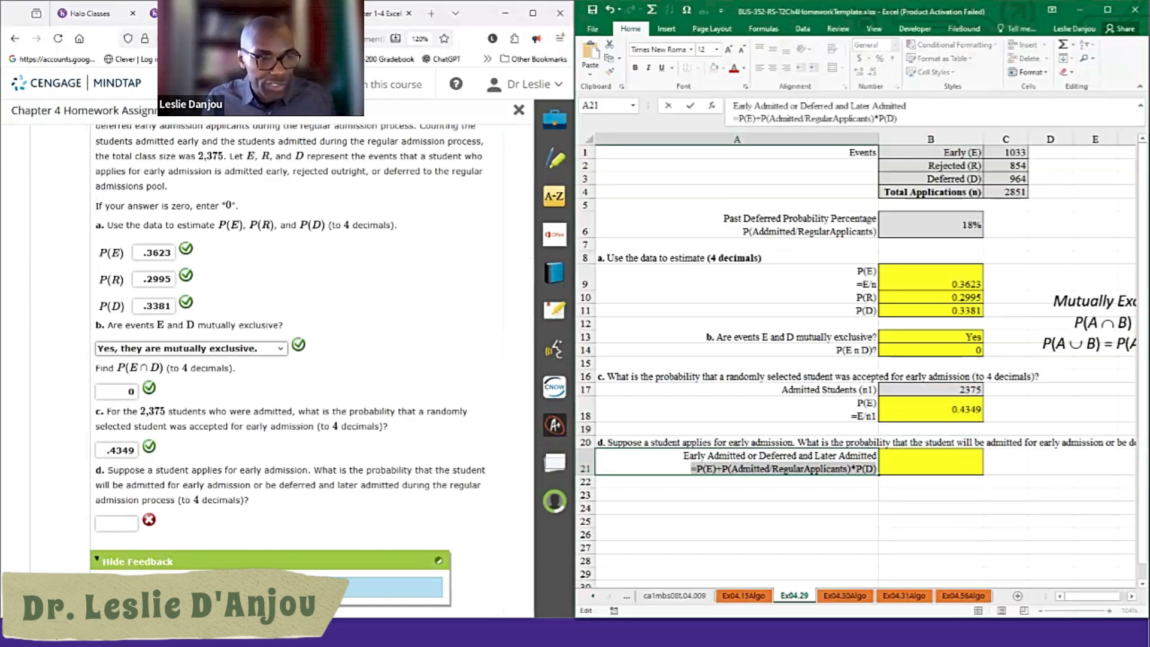
click(930, 462)
text(=P(E)+P(Admitted RegularApplicants)*P(D))
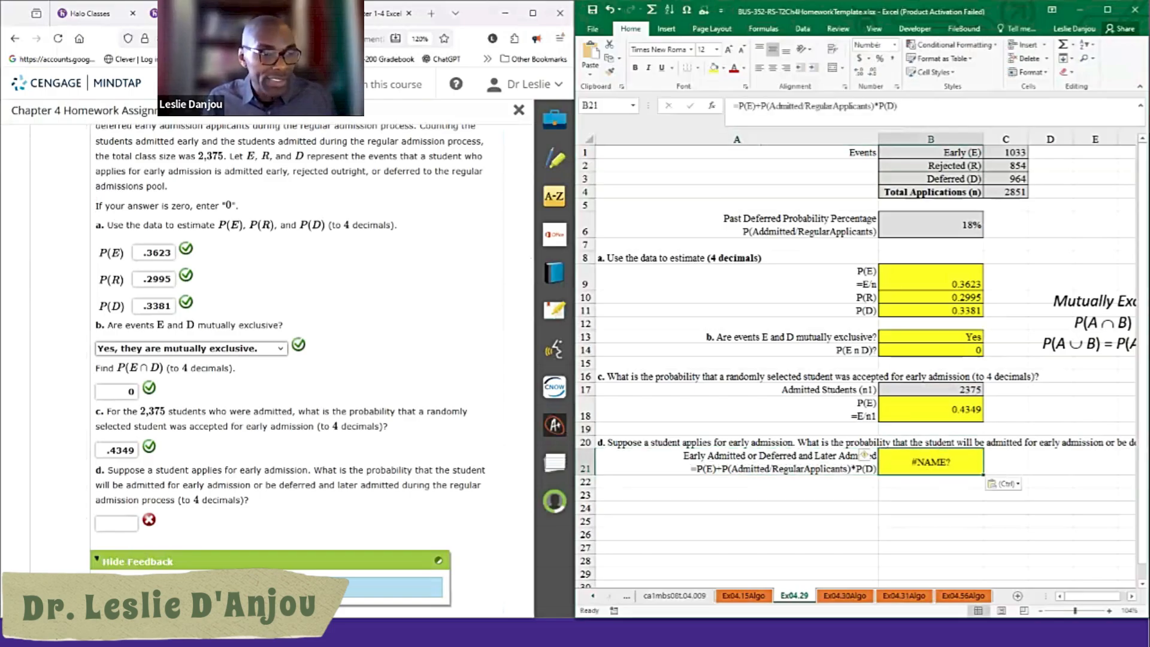
Step: Replace the probability names in the B21 formula with cell references so that it reads =B9+B6*B11
double_click(921, 462)
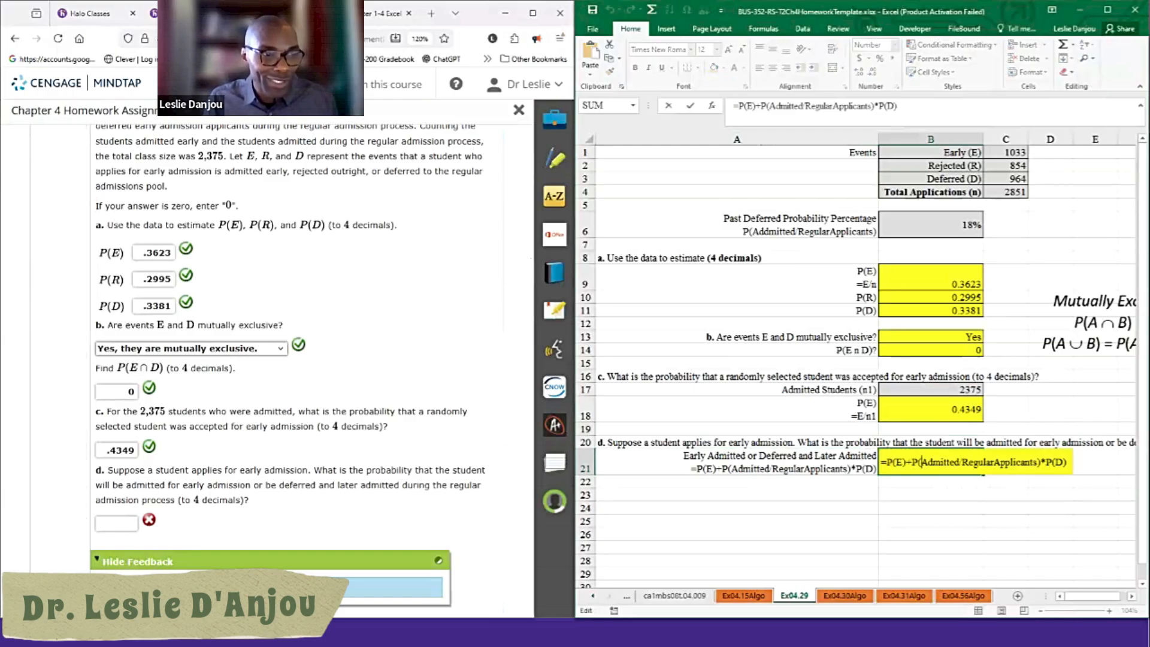
drag(906, 461, 887, 462)
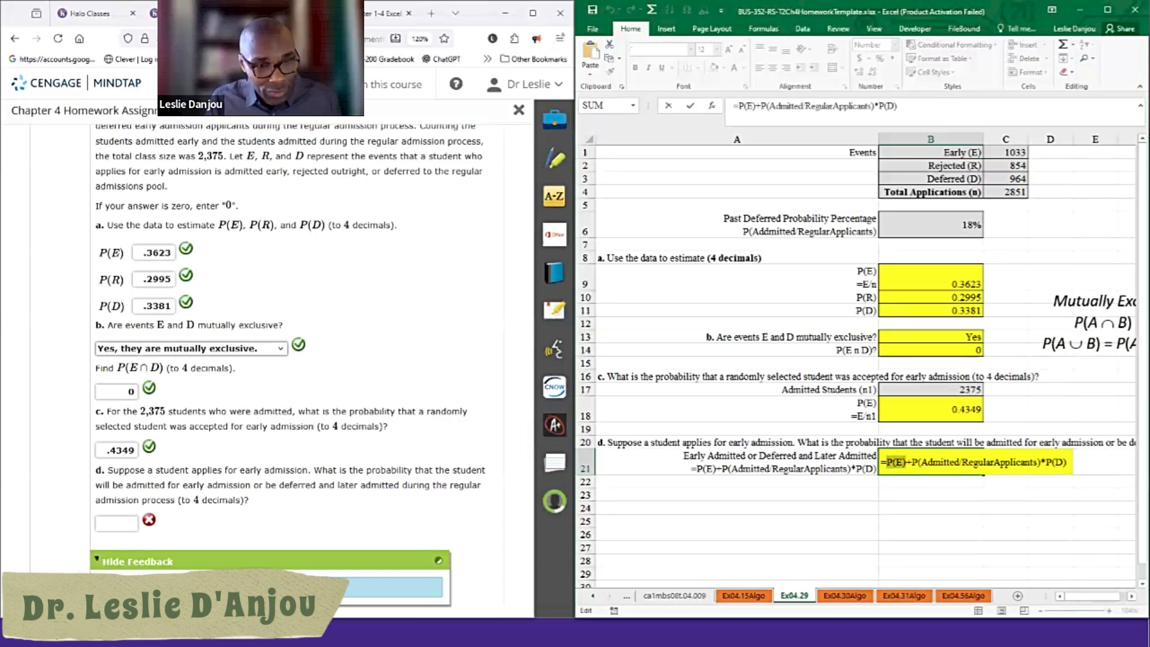
click(931, 278)
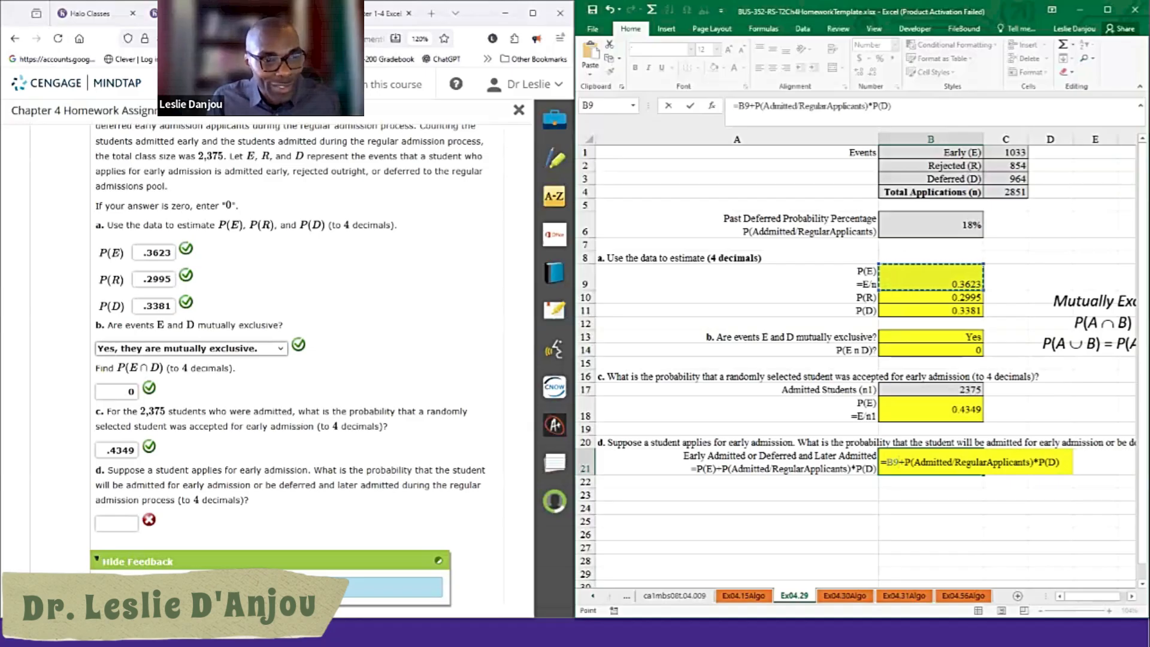
drag(1034, 462, 904, 463)
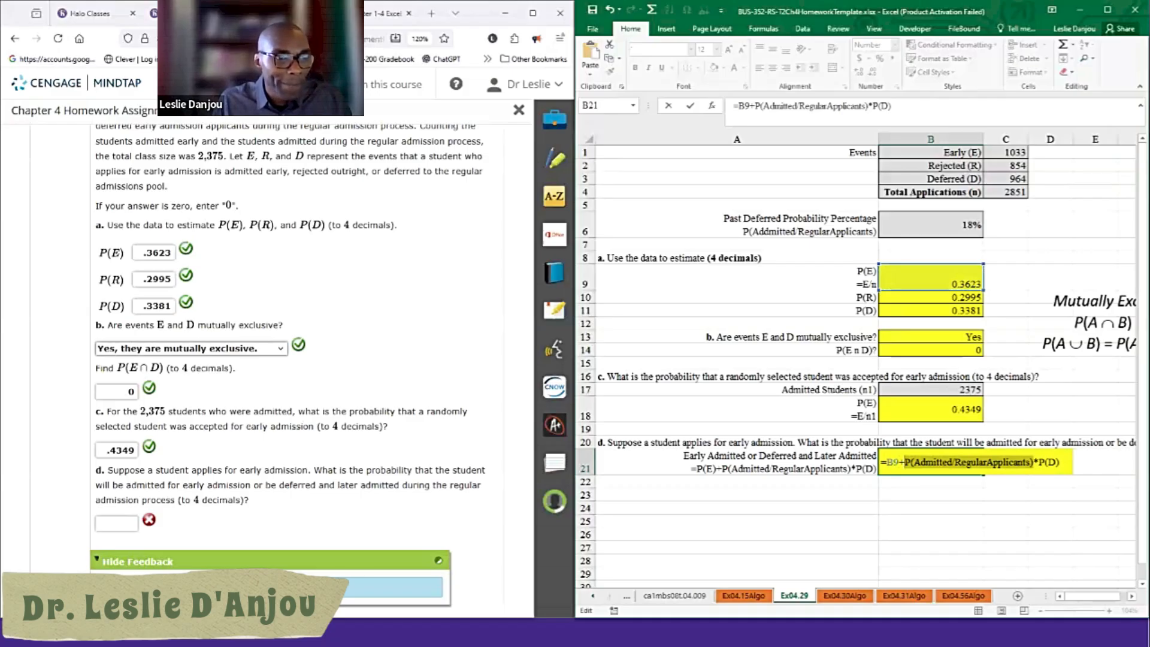
click(930, 225)
drag(943, 463, 921, 462)
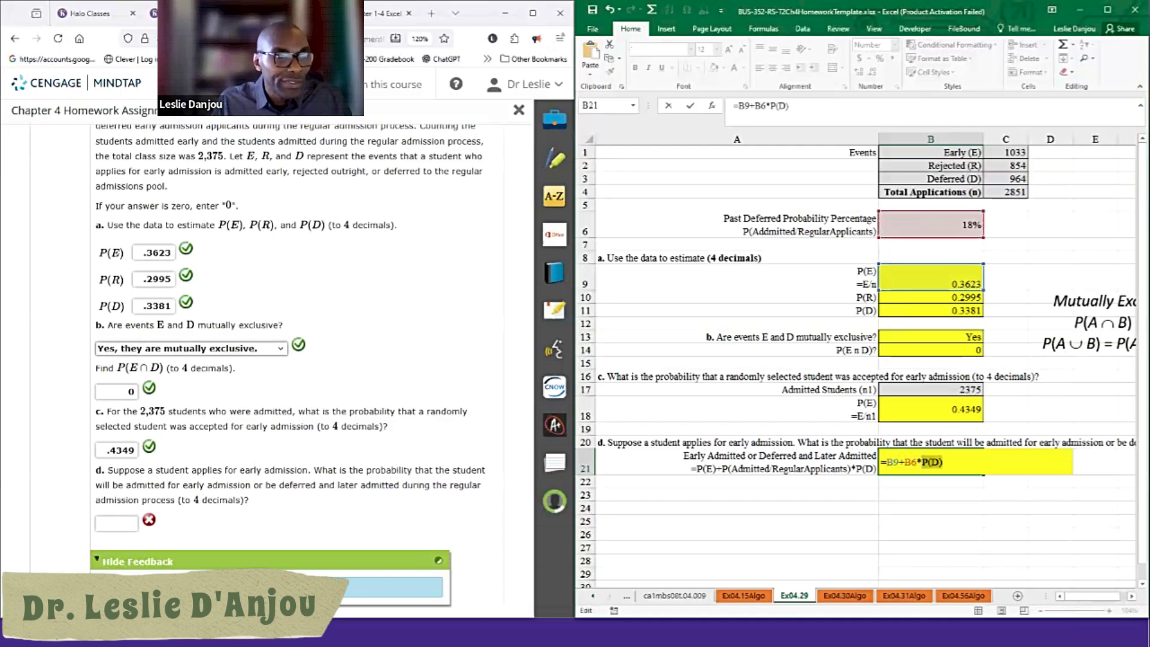
click(931, 311)
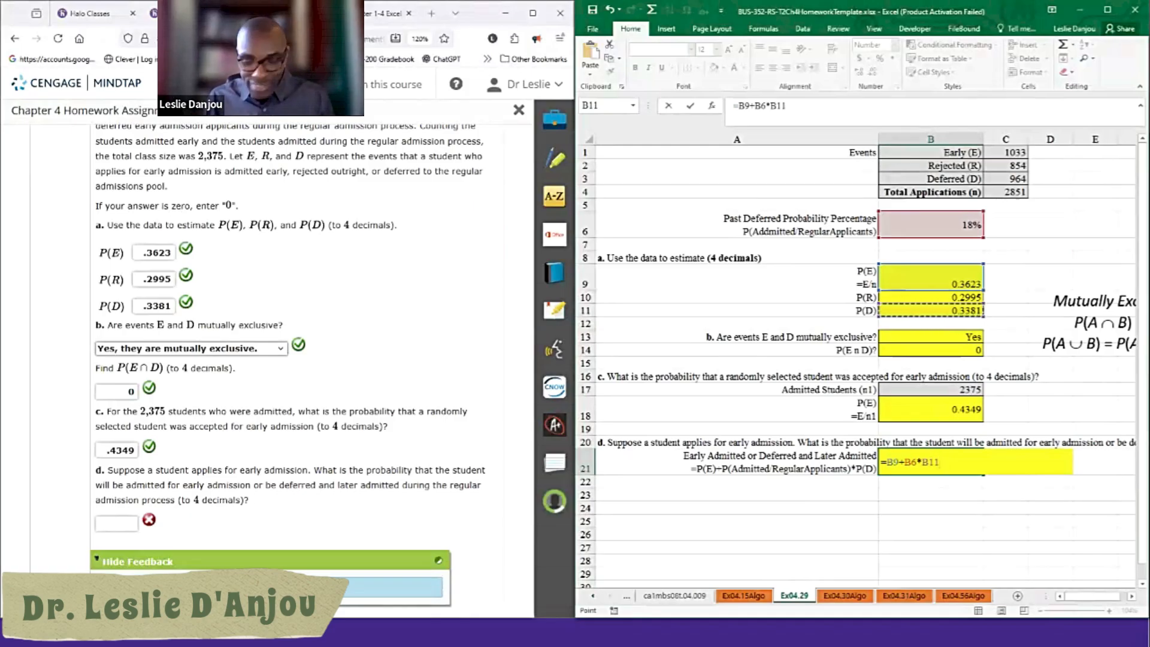
key(Return)
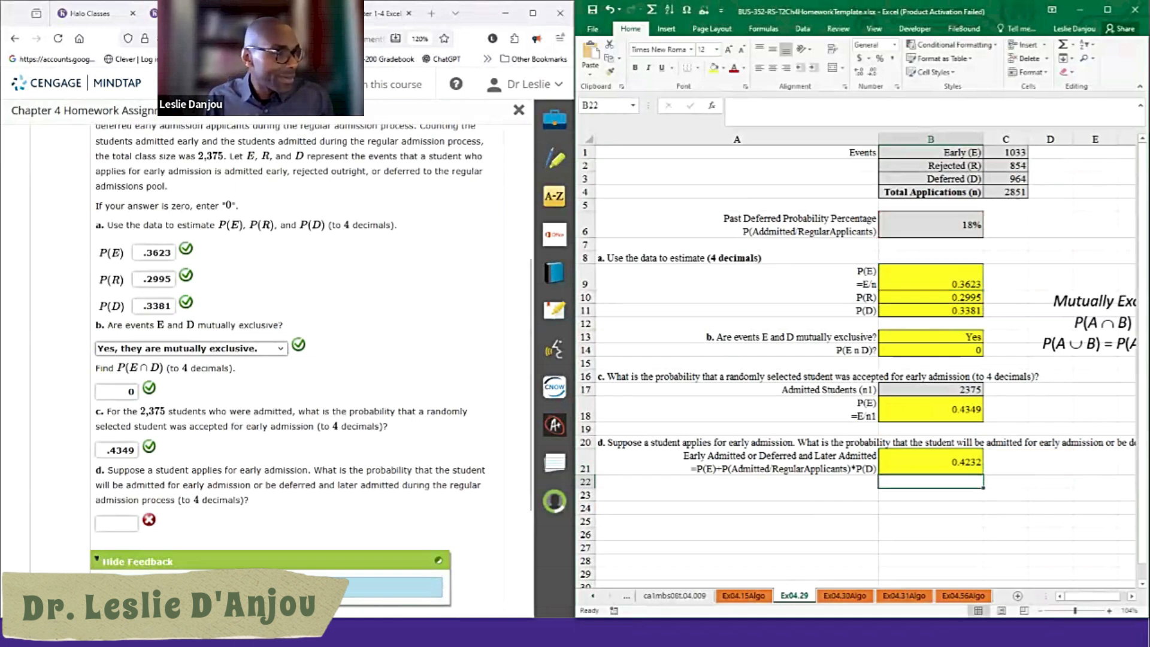
Step: Answer part d in MindTap with .4232 and check the work
click(117, 524)
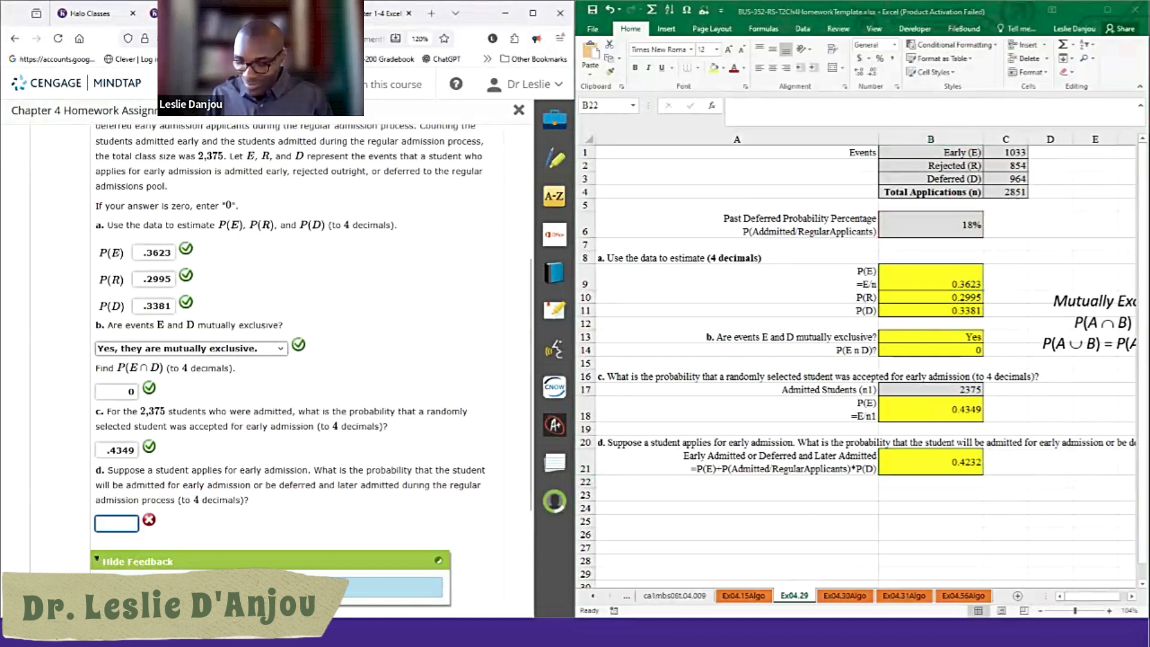
text(.4232)
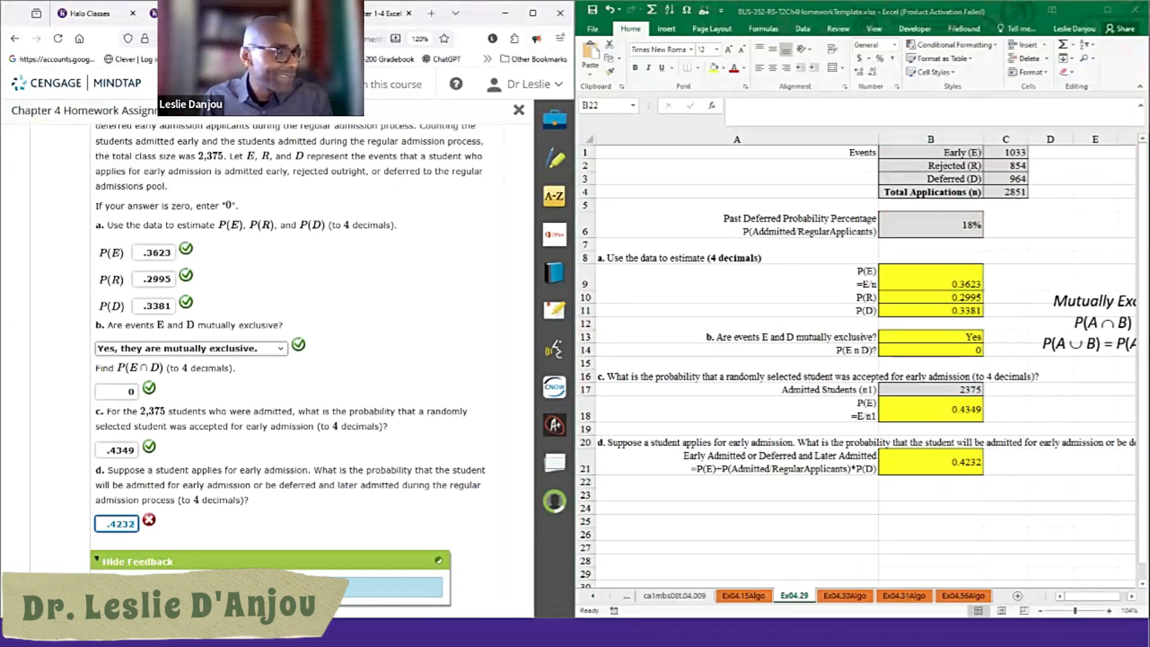
scroll(288, 360, down, 3)
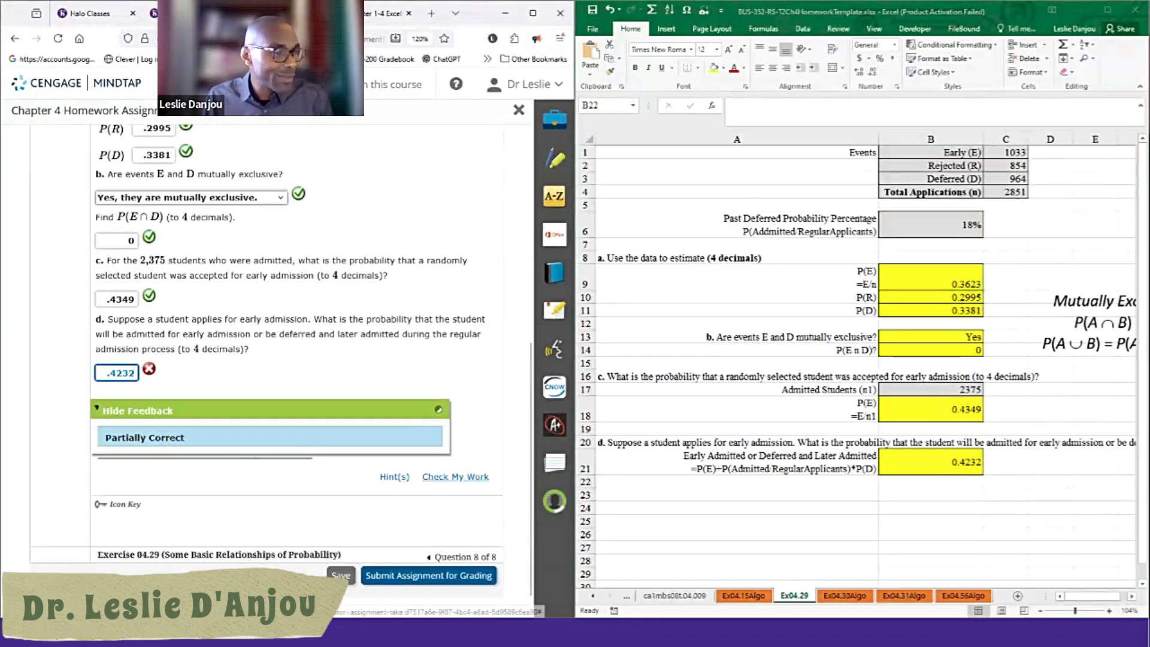
click(446, 477)
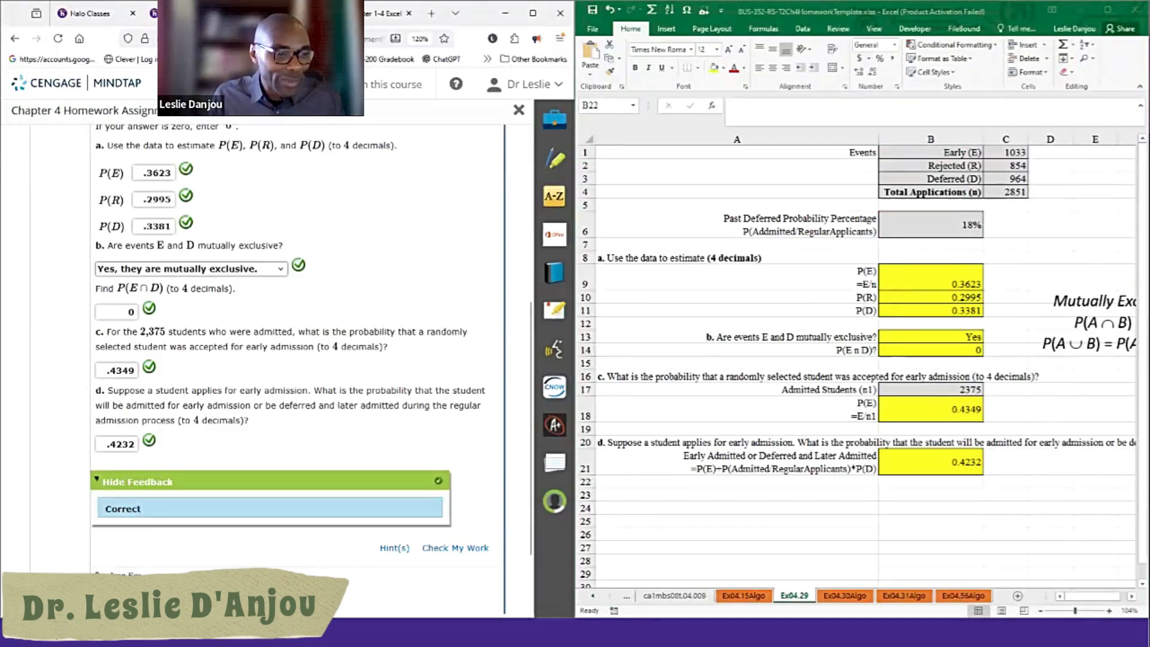
Step: Switch to the Ex04.30Algo worksheet in Excel and open the matching Exercise 04.30 Algo, question 5, in MindTap
click(845, 596)
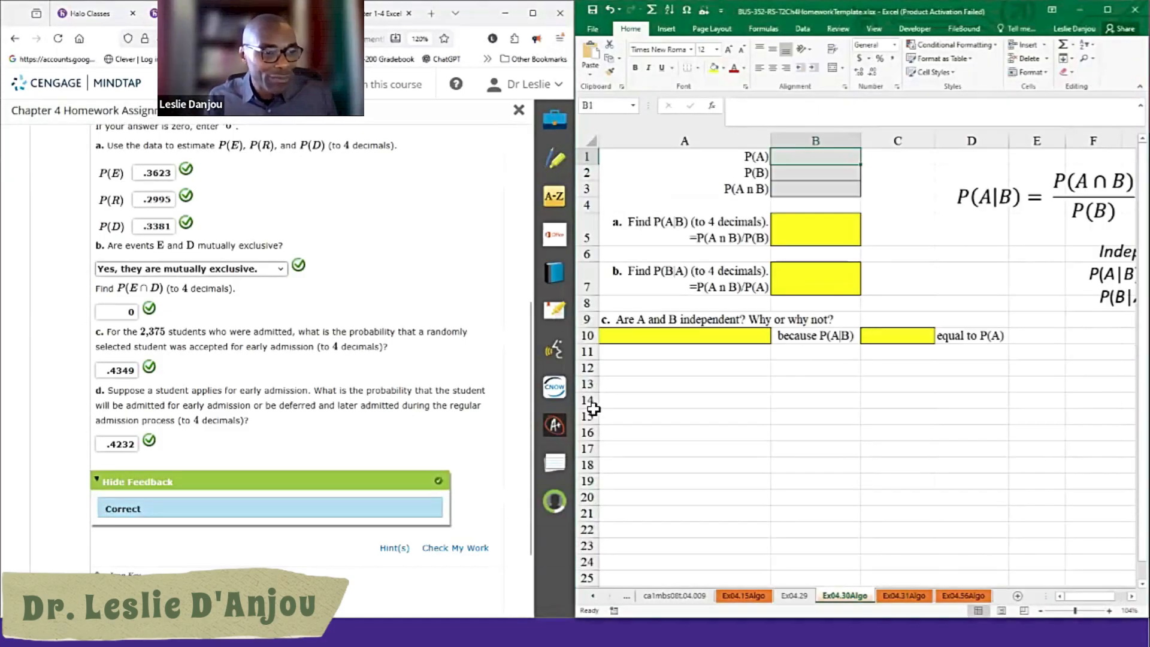
click(415, 272)
scroll(415, 272, up, 5)
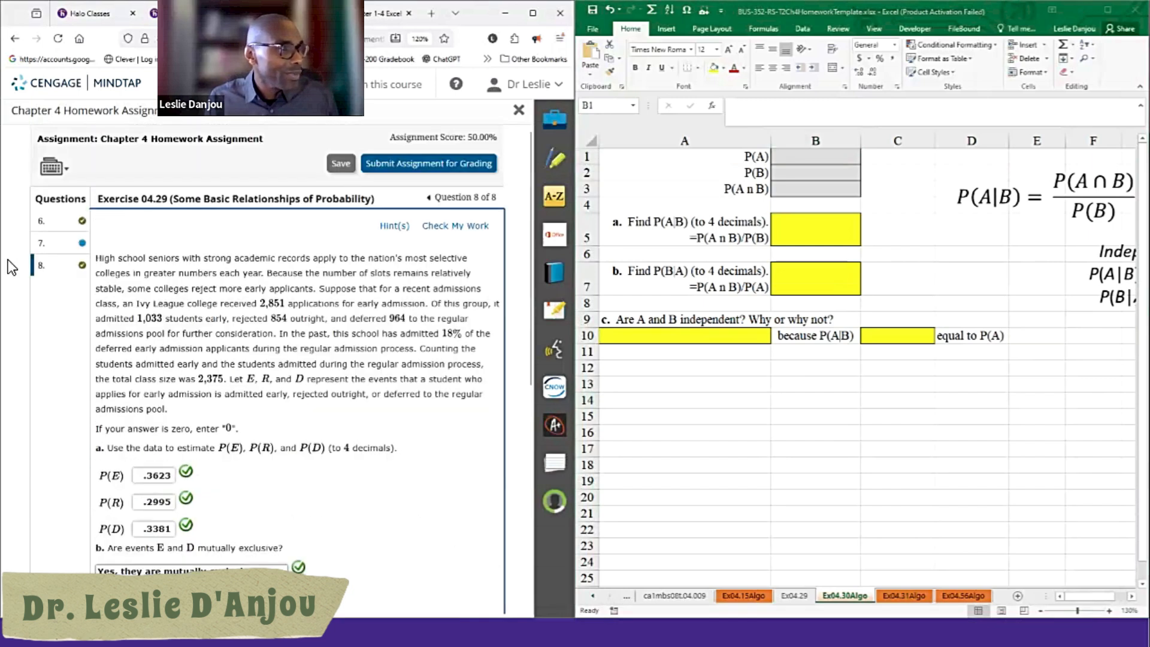
click(72, 244)
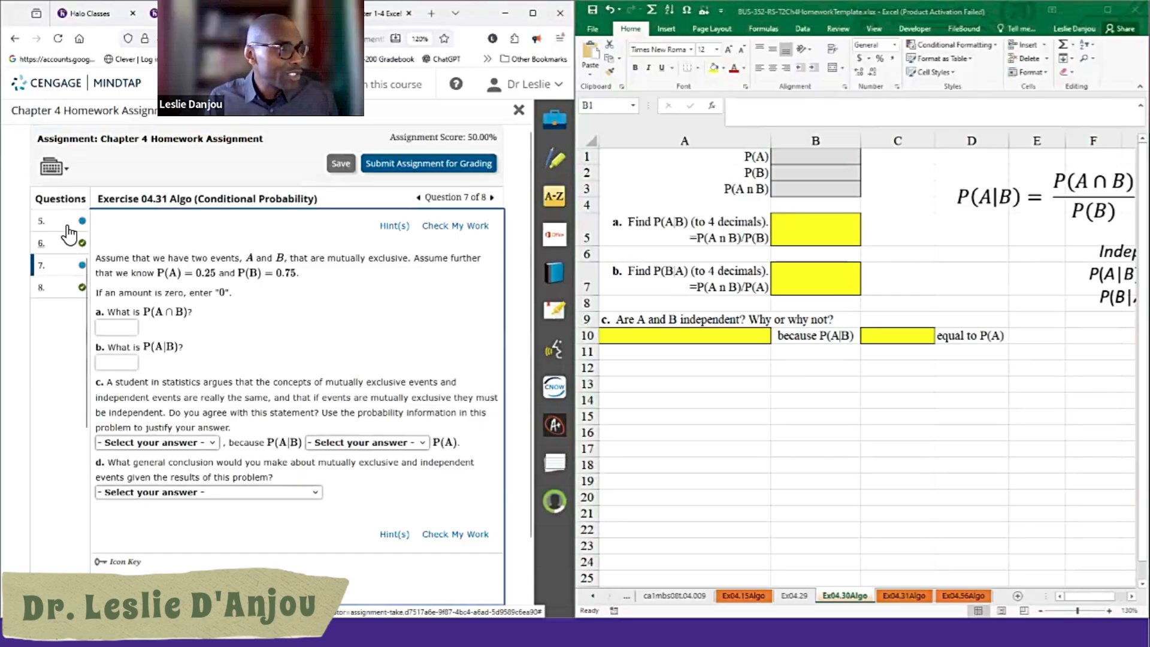
click(68, 225)
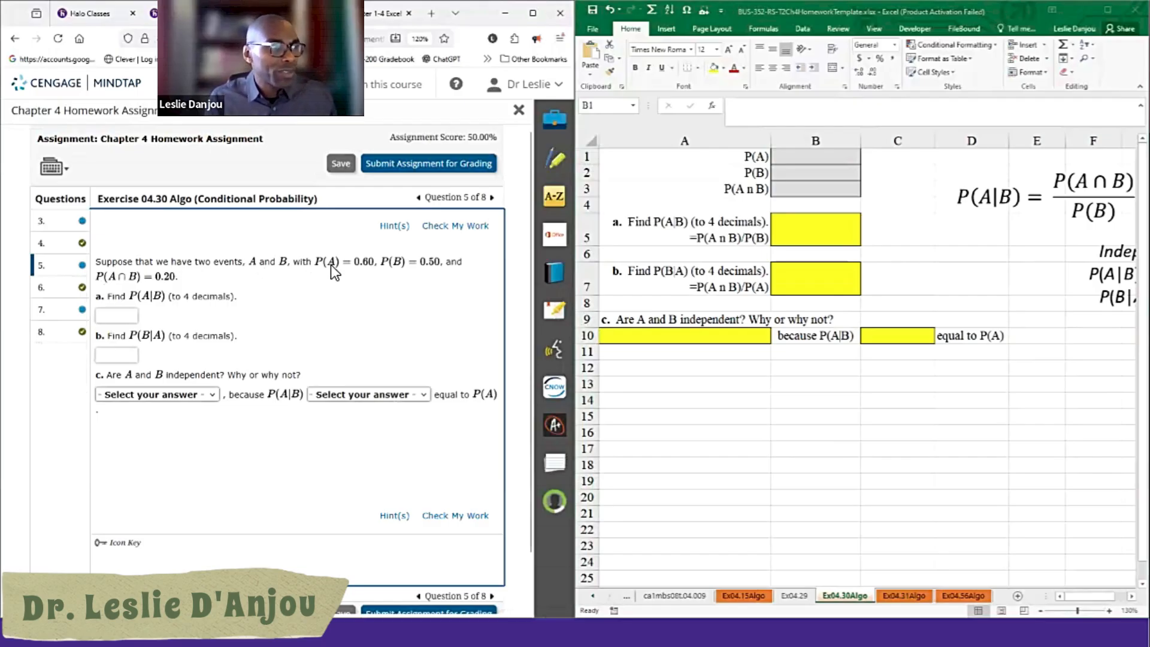
Step: Enter the given probabilities in the Ex04.30Algo worksheet: P(A) .6 in B1, P(B) .5 in B2 and P(A n B) .2 in B3
click(816, 157)
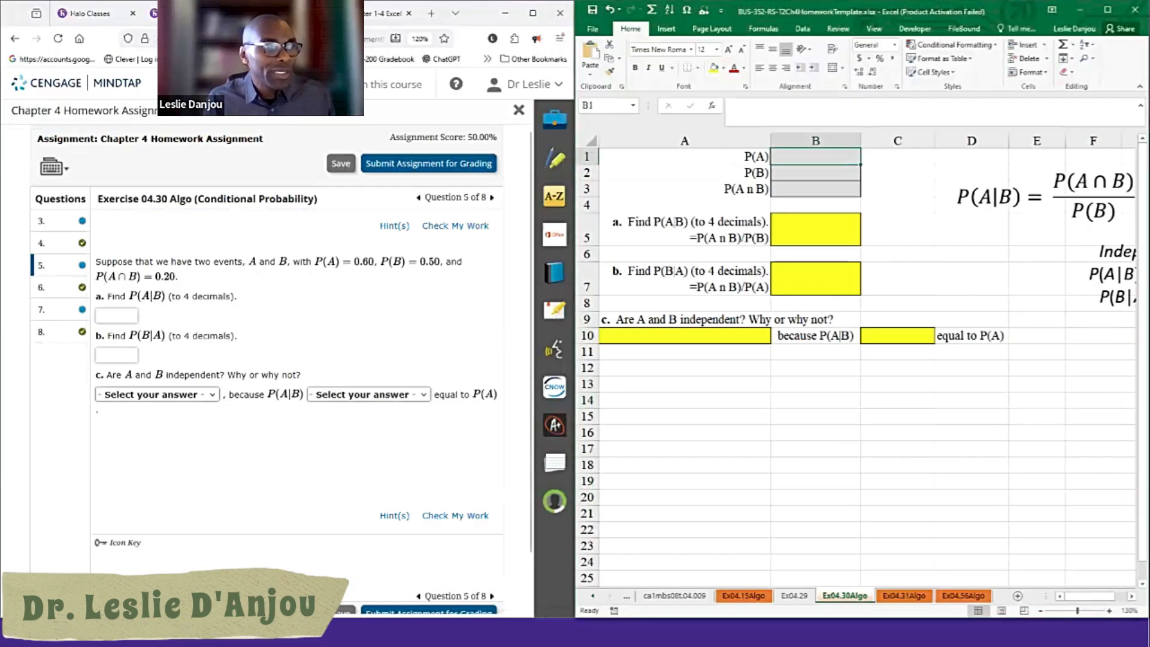
text(.6)
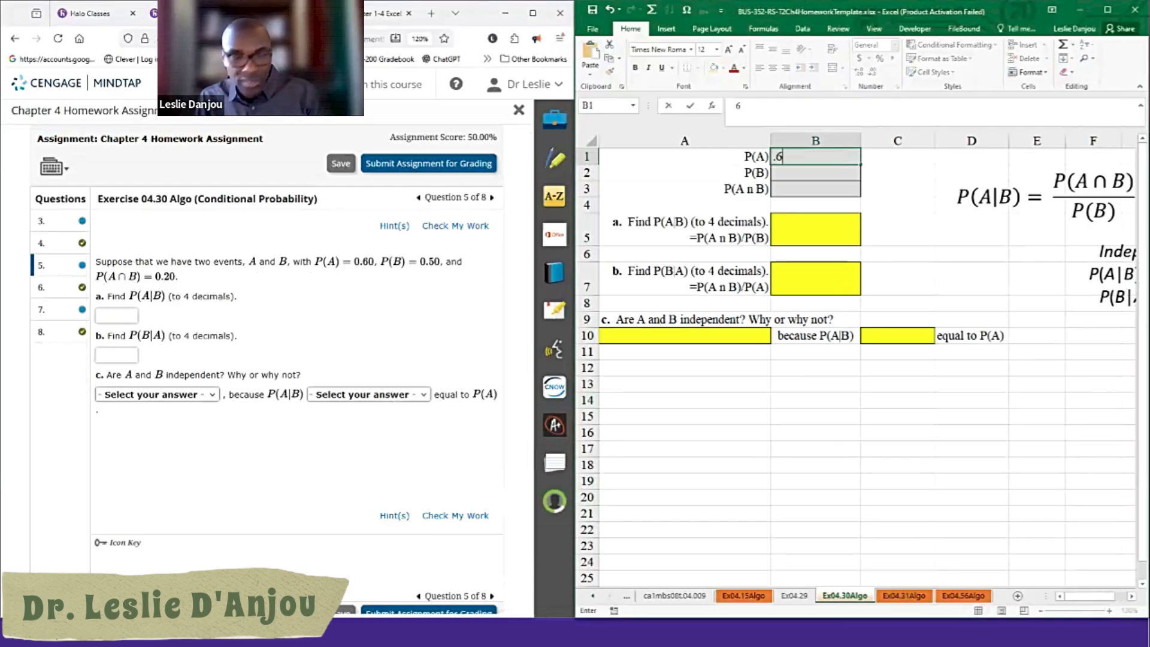
key(Return)
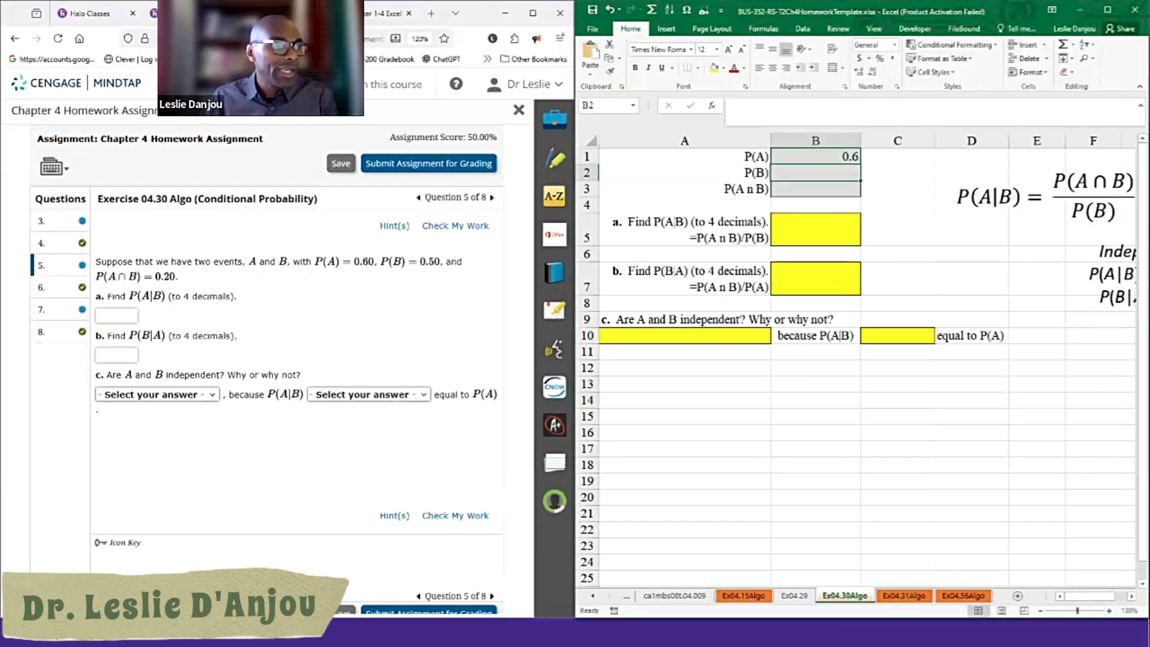
text(.5)
key(Return)
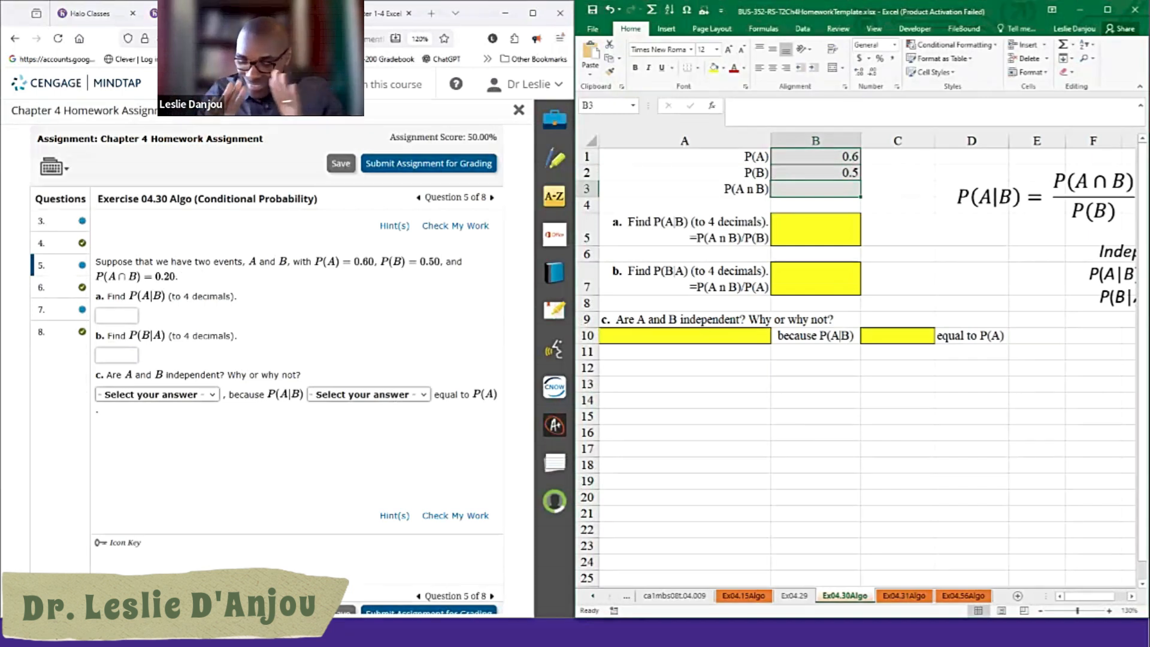
text(.2)
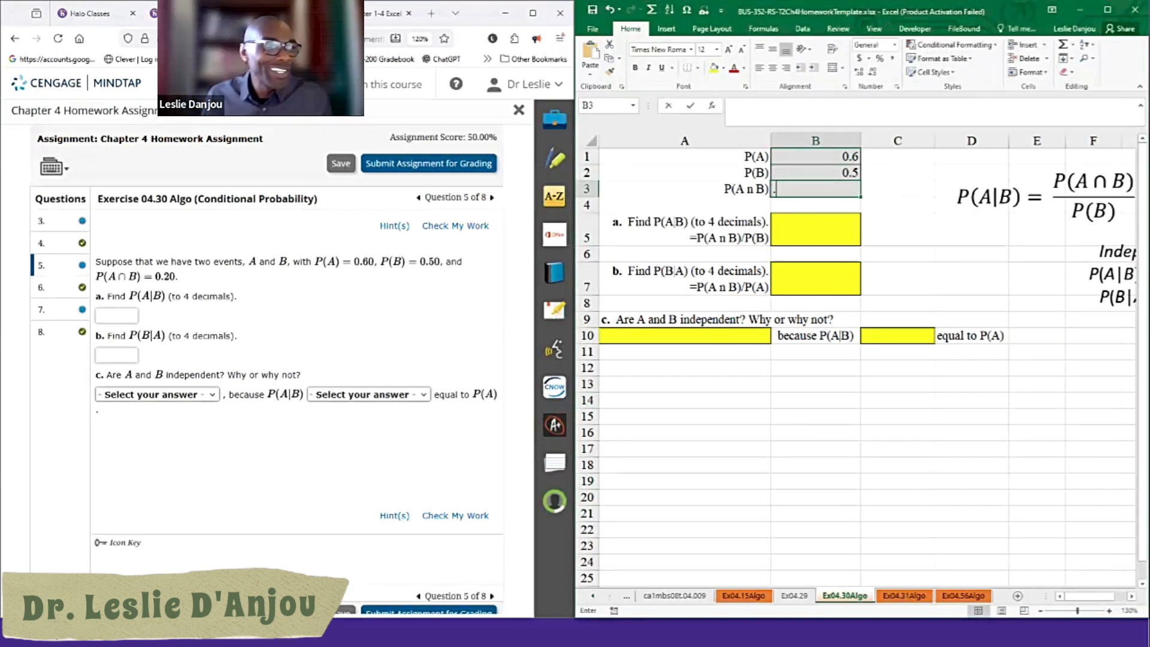
key(Return)
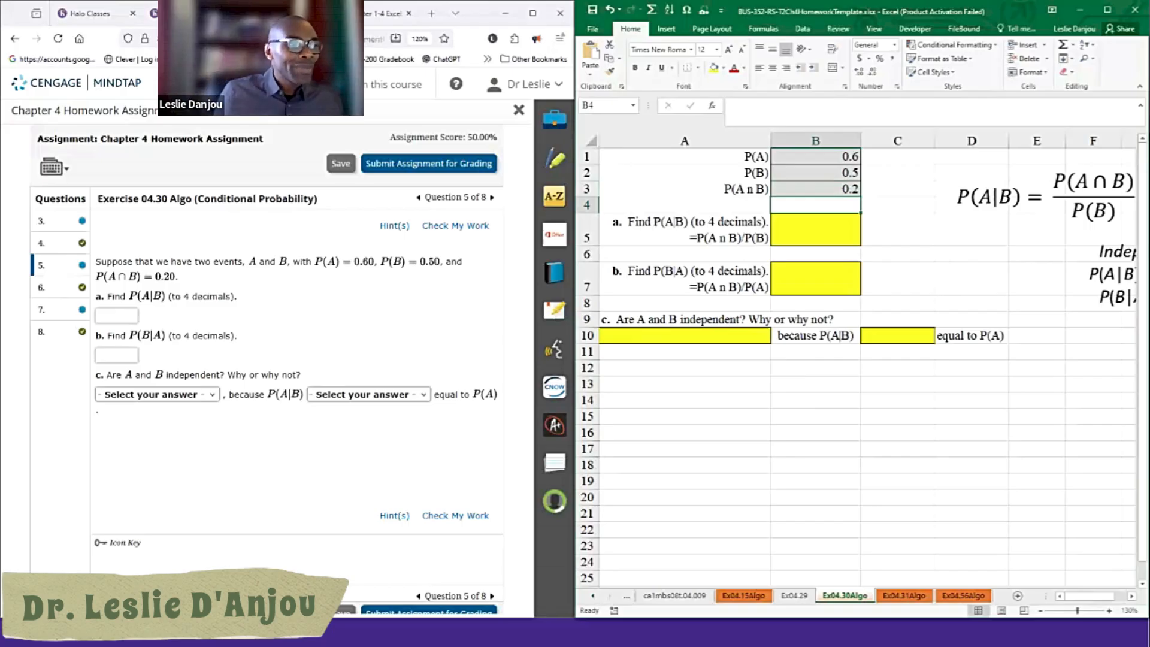
Step: Calculate P(A|B) in B5 by reusing the A5 label's =P(A n B)/P(B) formula with cell references, giving =B3/B2
double_click(711, 241)
drag(689, 239, 769, 238)
key(ctrl+c)
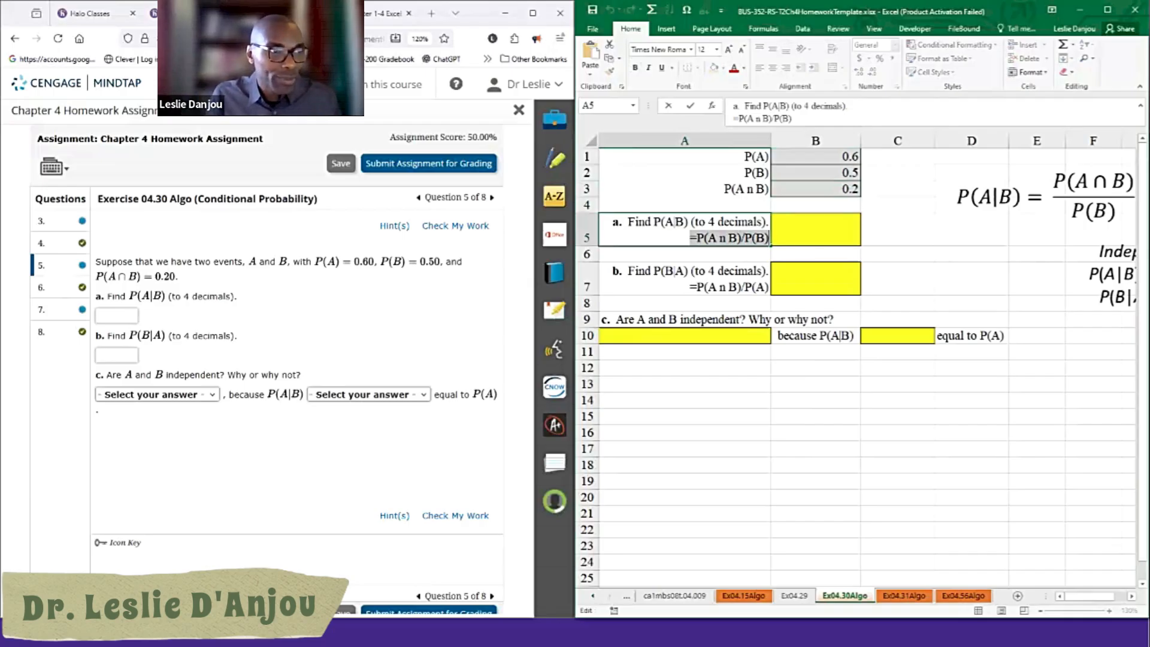
double_click(815, 230)
key(ctrl+v)
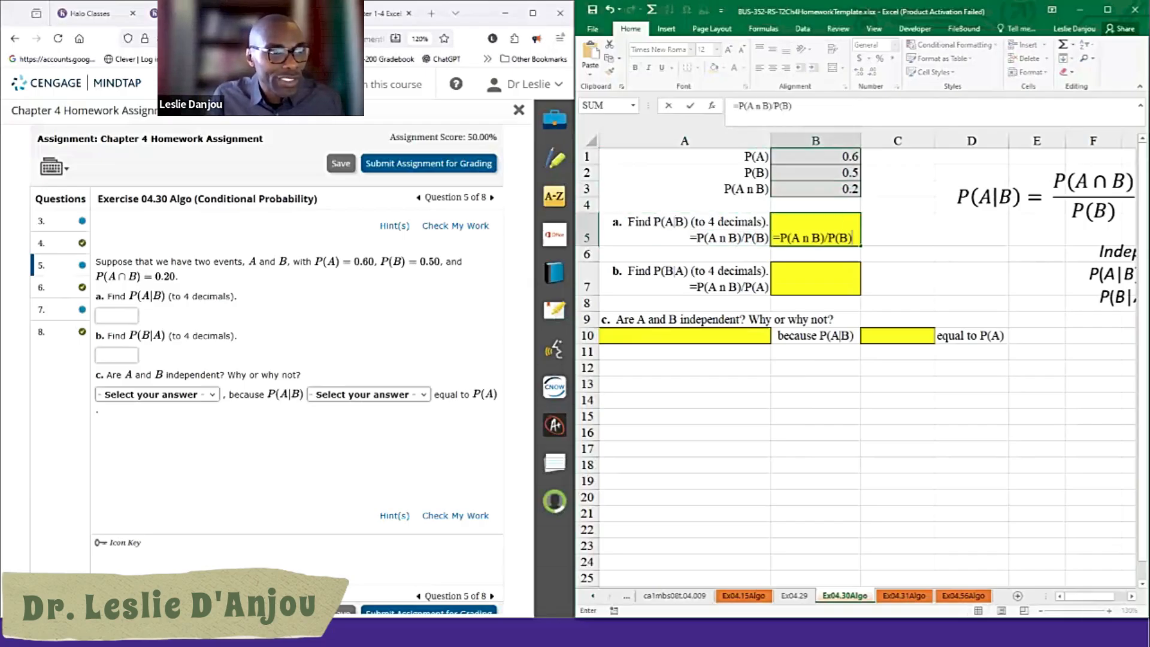
drag(825, 238, 780, 238)
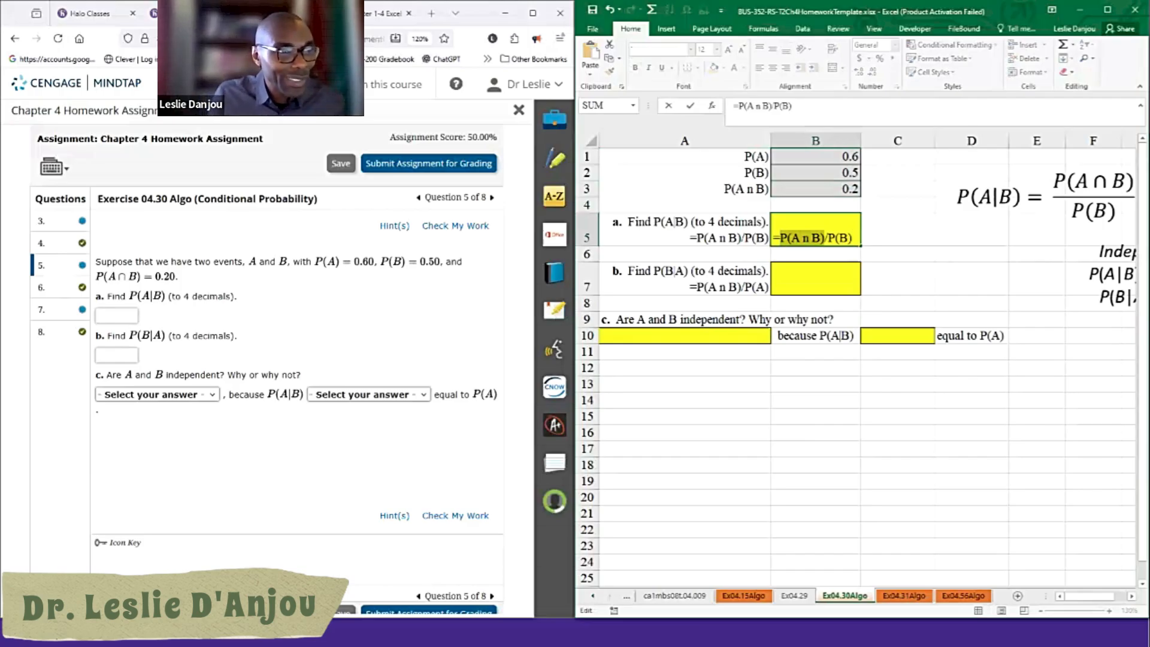
click(815, 189)
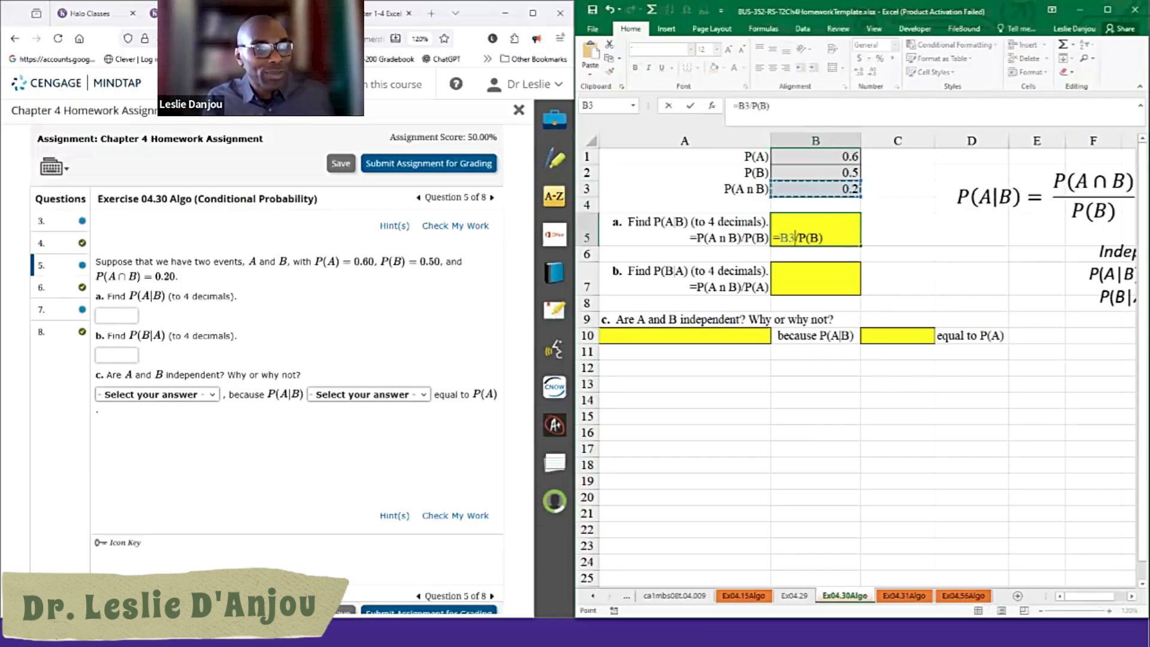
drag(820, 237, 798, 238)
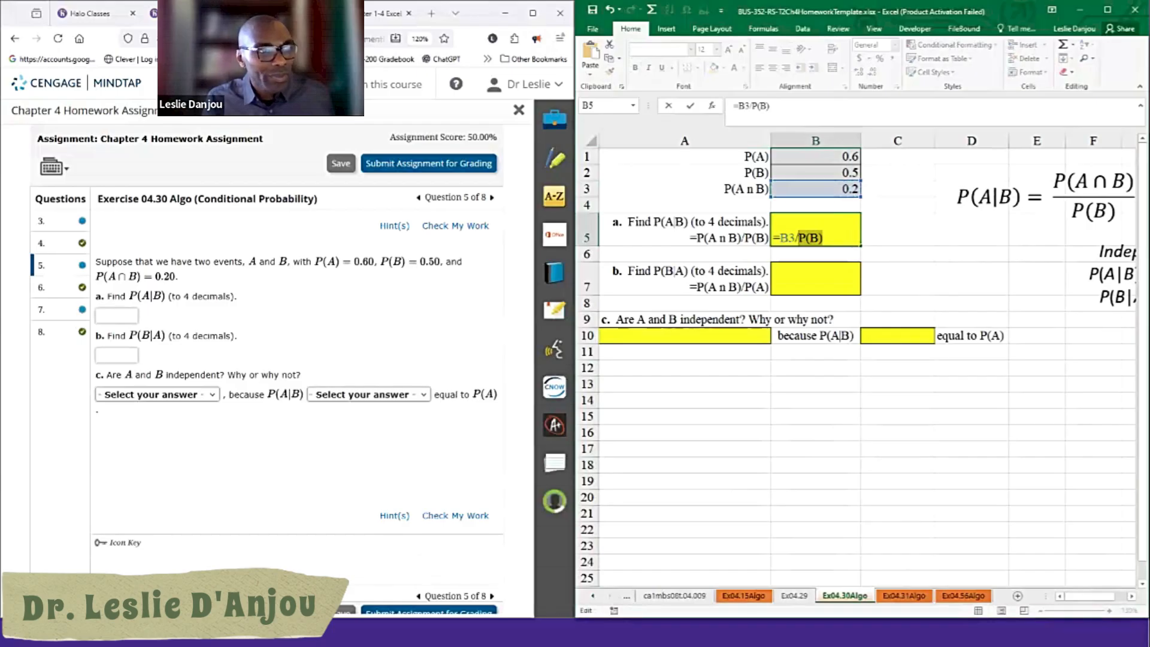
click(816, 172)
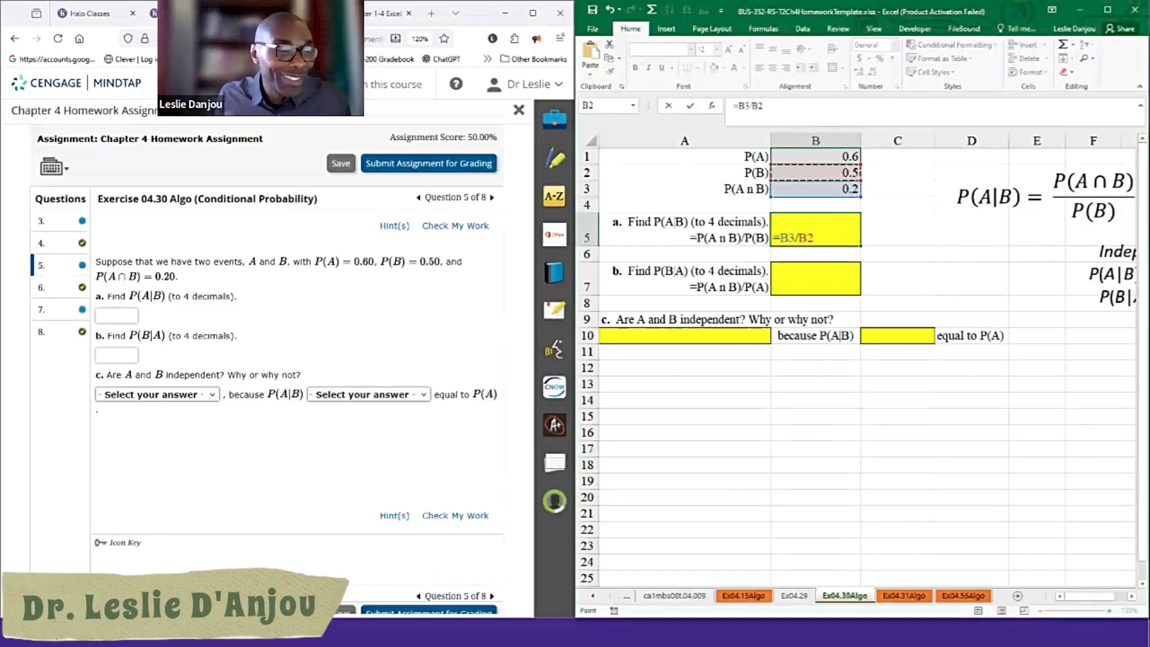
key(Return)
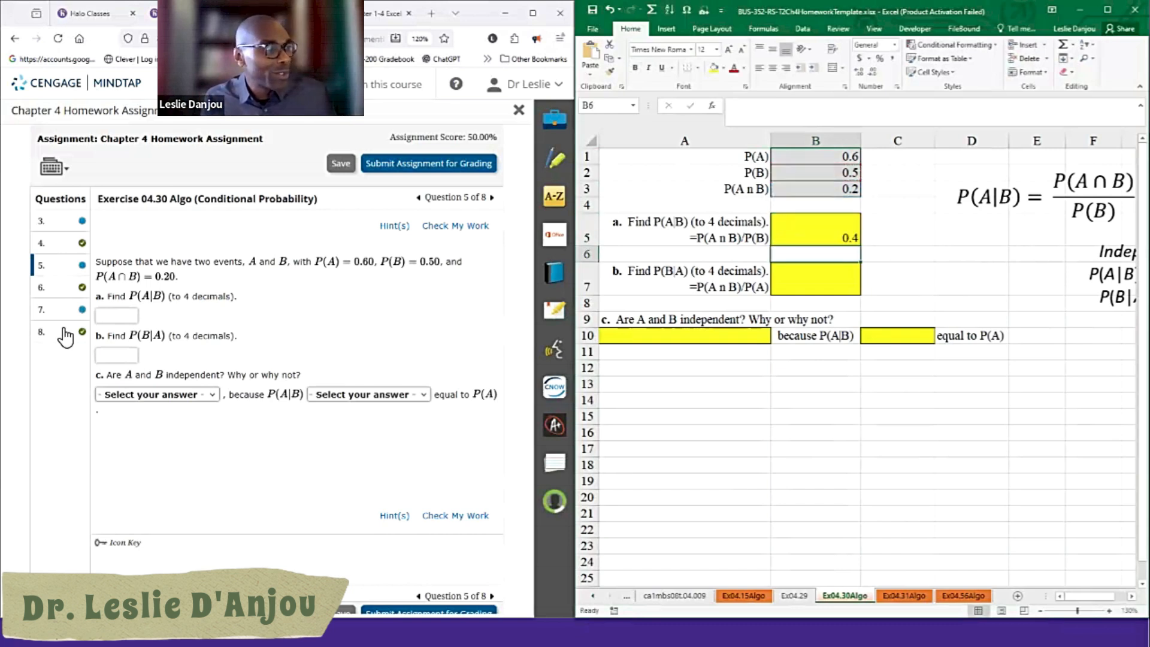
Step: Answer part a of Exercise 04.30 in MindTap with .4 and check the work
click(115, 315)
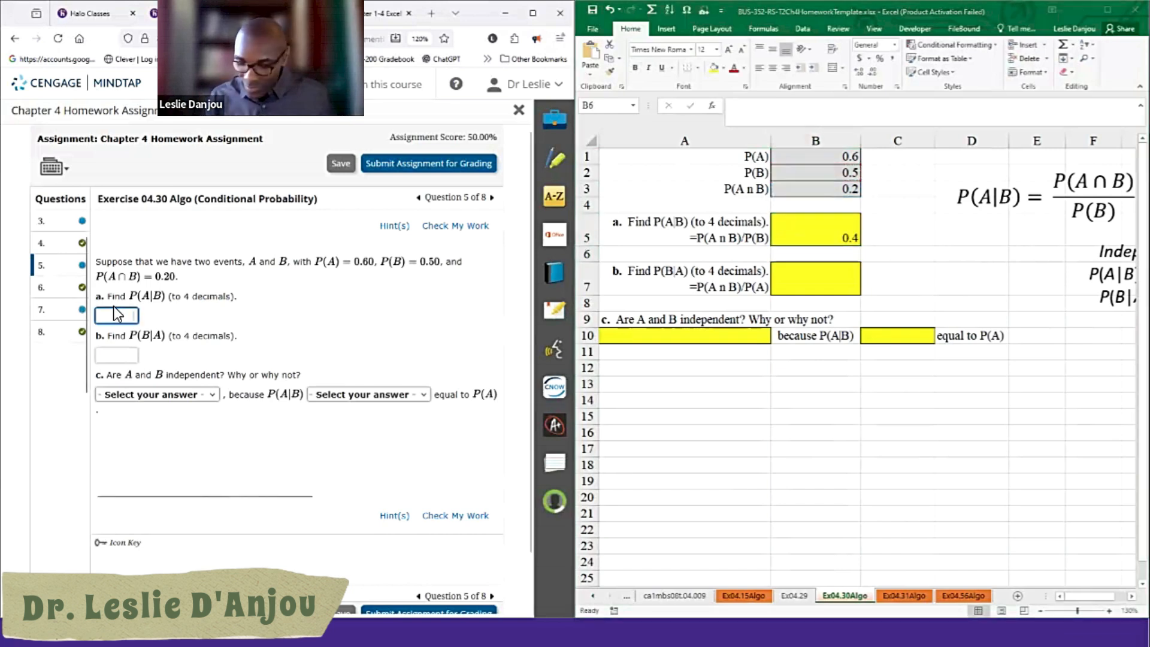
text(0.4)
click(450, 226)
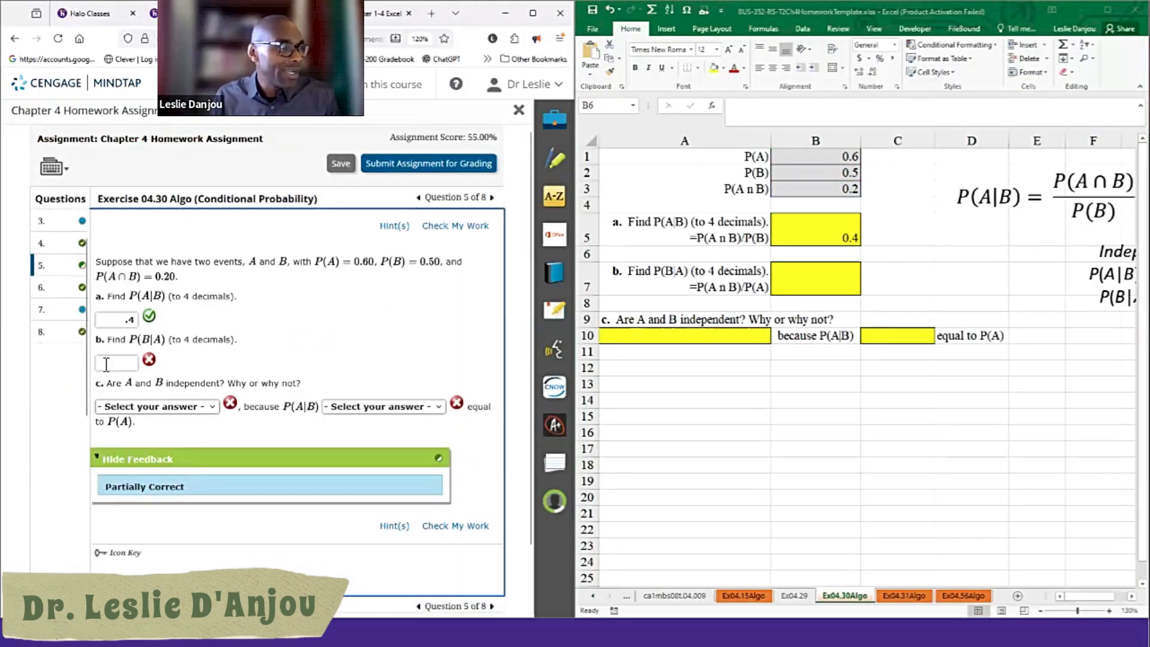
Step: Calculate P(B|A) in B7 by reusing the A7 label's =P(A n B)/P(A) formula with cell references, giving =B3/B1
double_click(124, 339)
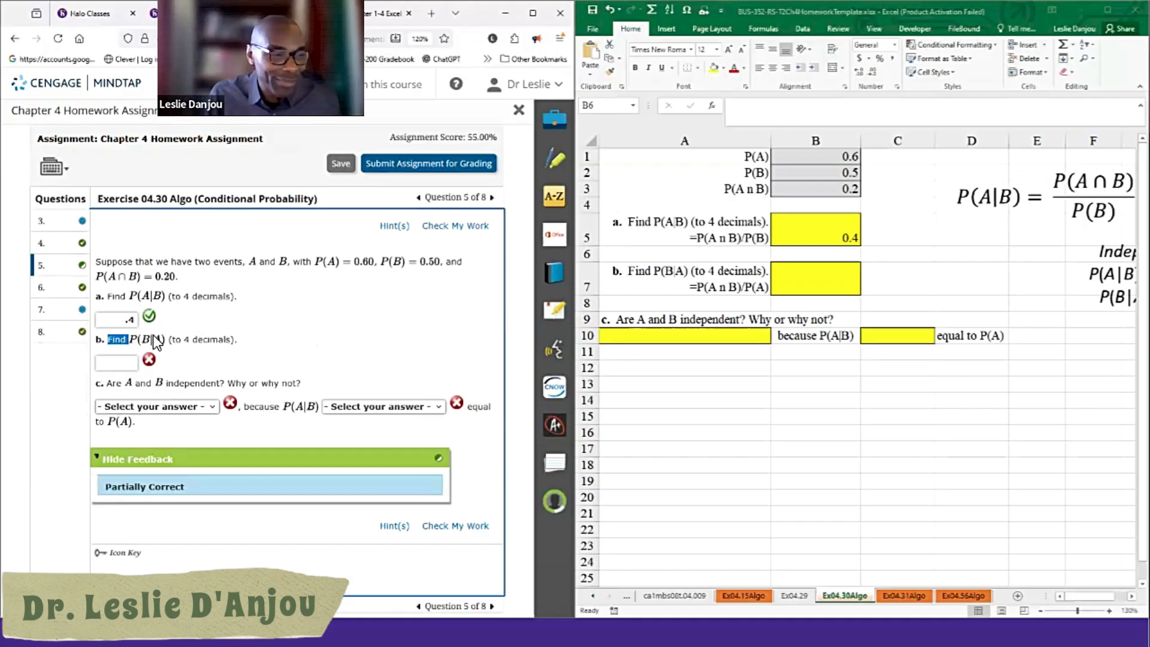
click(704, 294)
double_click(705, 294)
drag(690, 288, 769, 288)
key(ctrl+c)
click(815, 280)
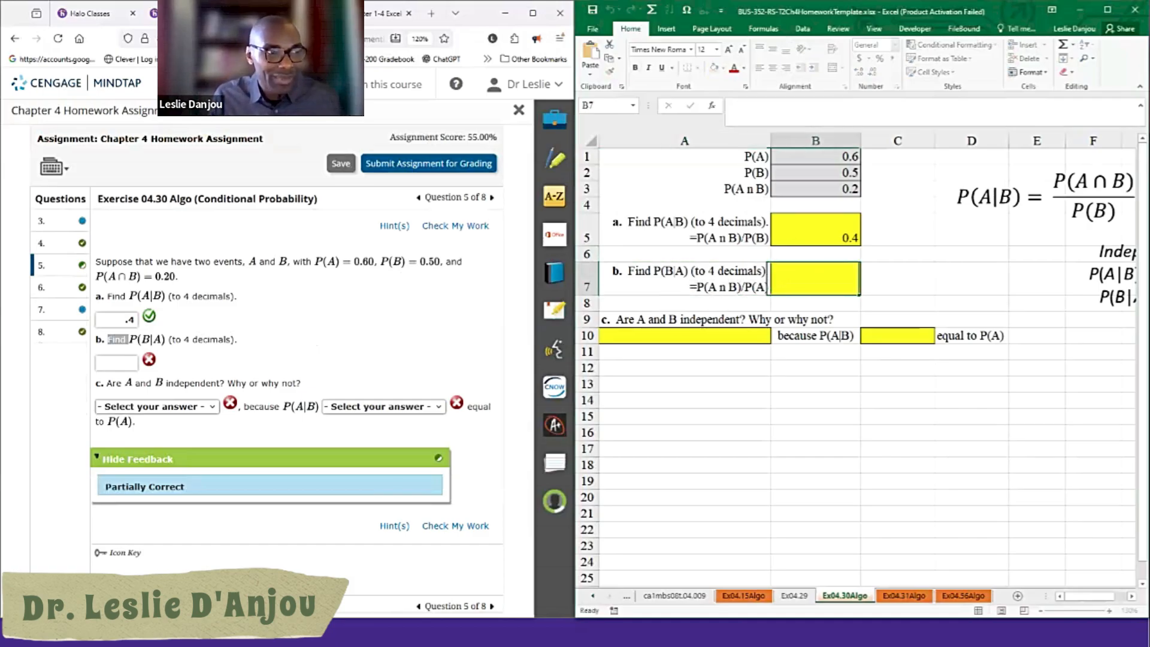
key(ctrl+v)
drag(780, 287, 824, 287)
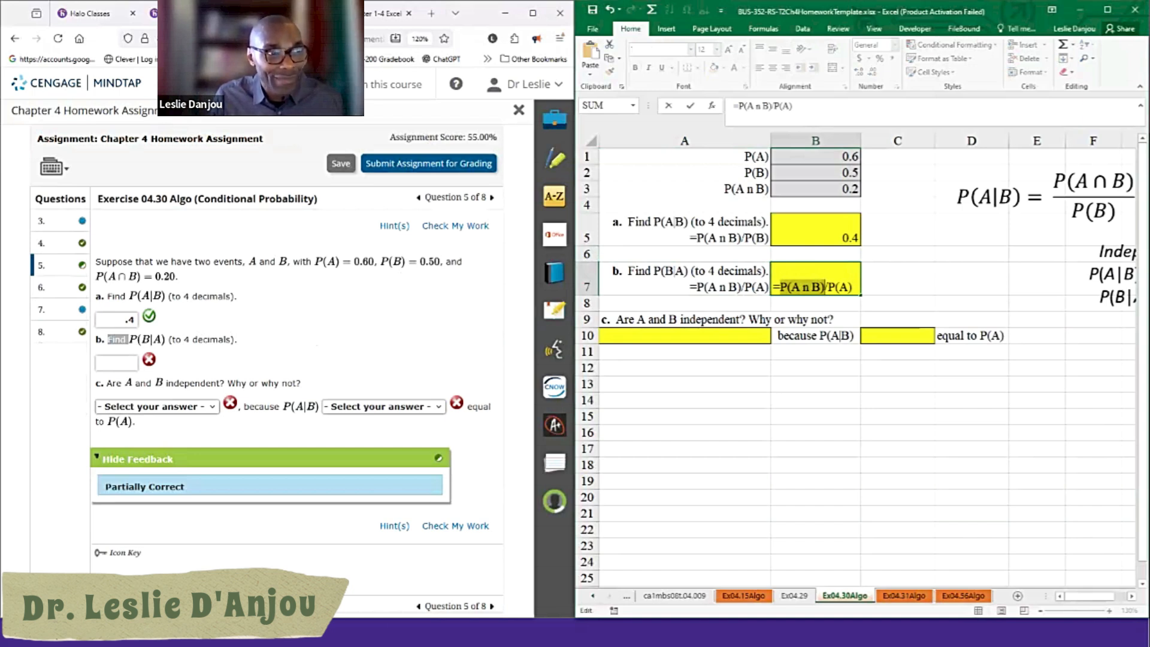
click(839, 189)
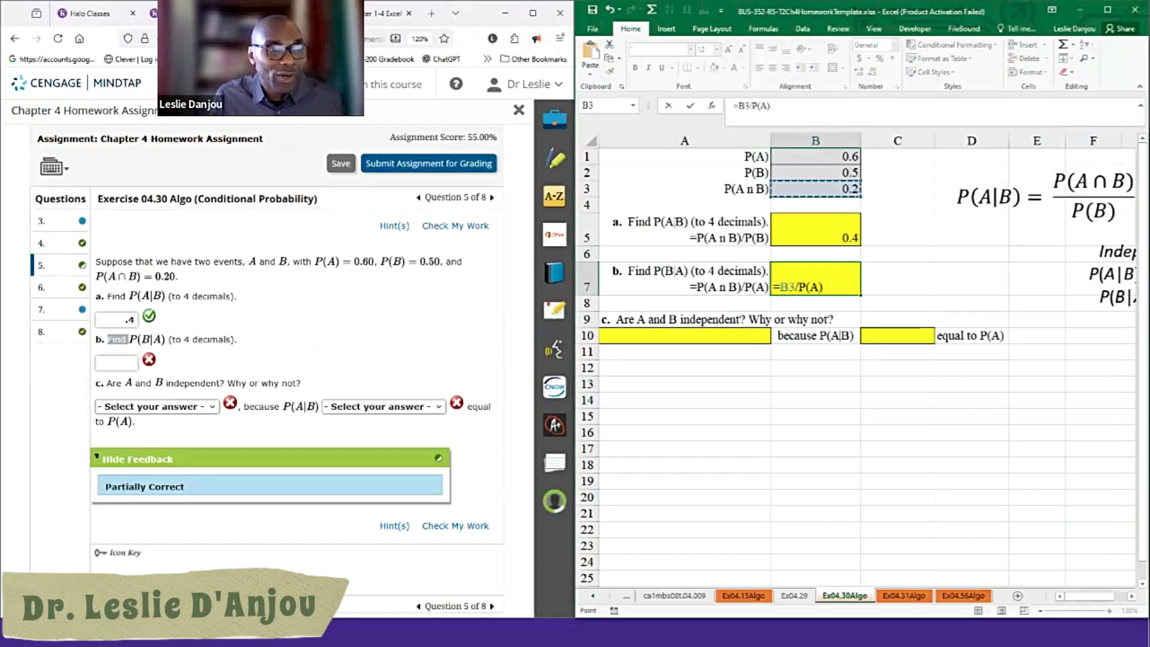
drag(821, 287, 799, 286)
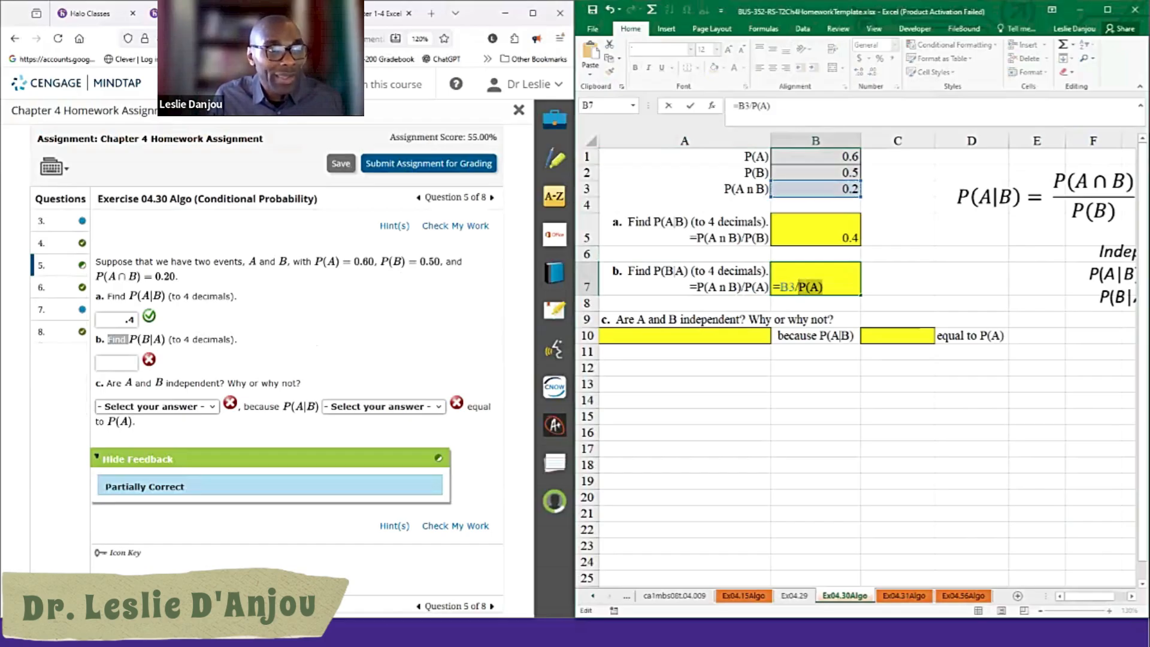
click(826, 157)
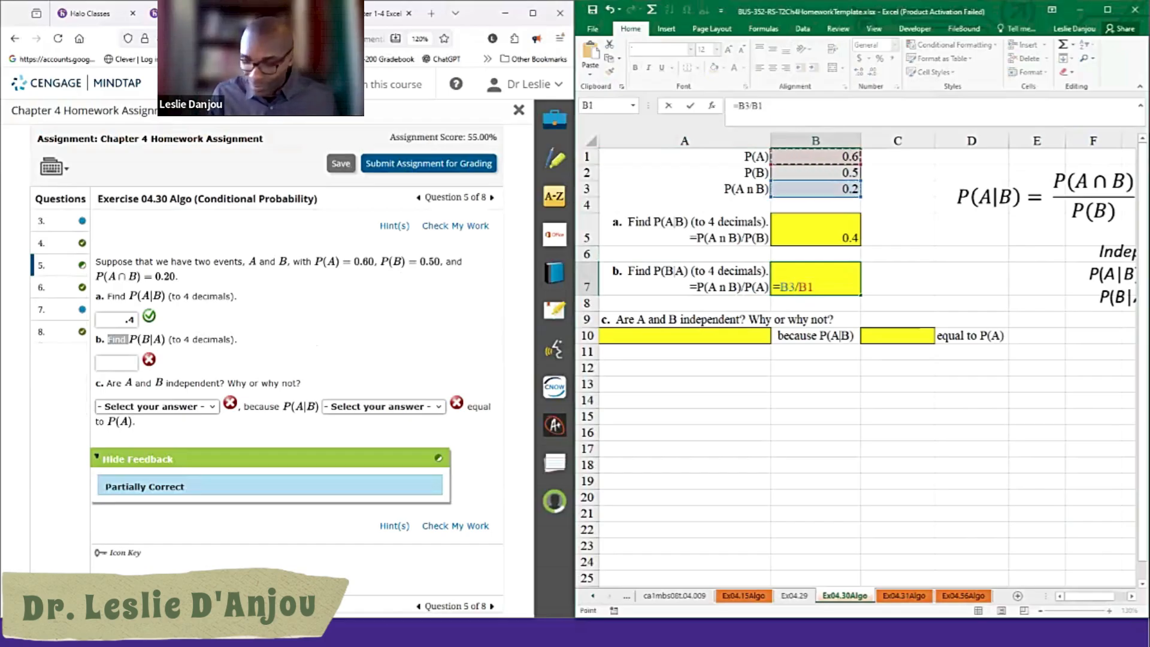
key(Return)
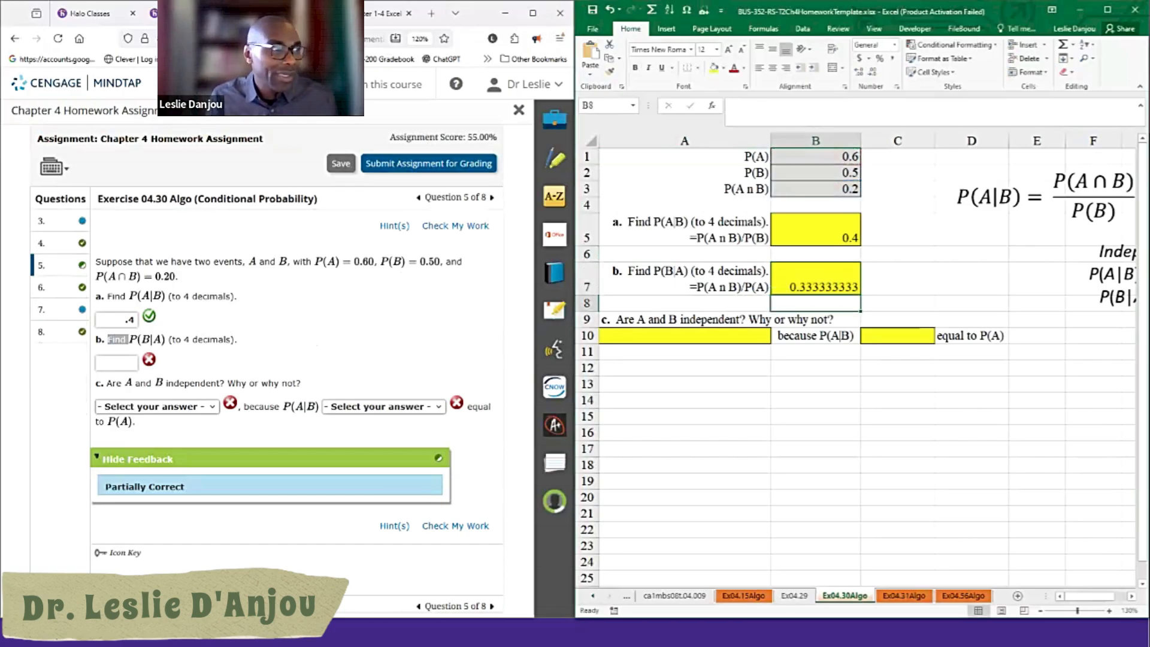
Step: Format the part a and b results in B5:B7 as numbers with four decimal places
click(815, 280)
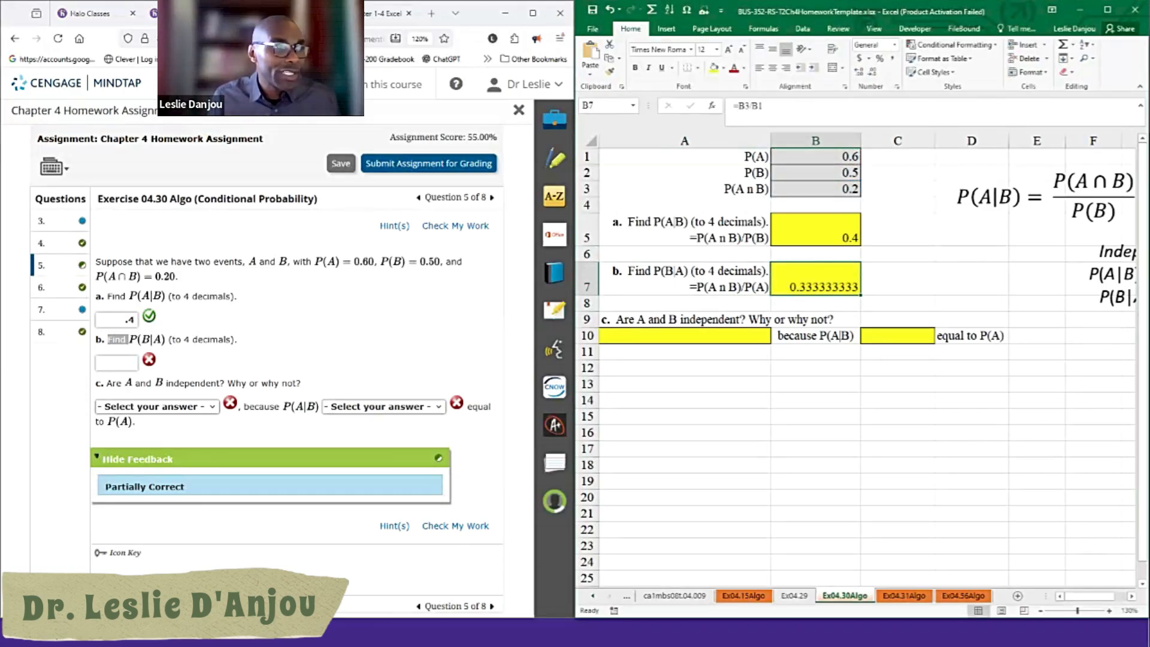
drag(815, 237, 815, 287)
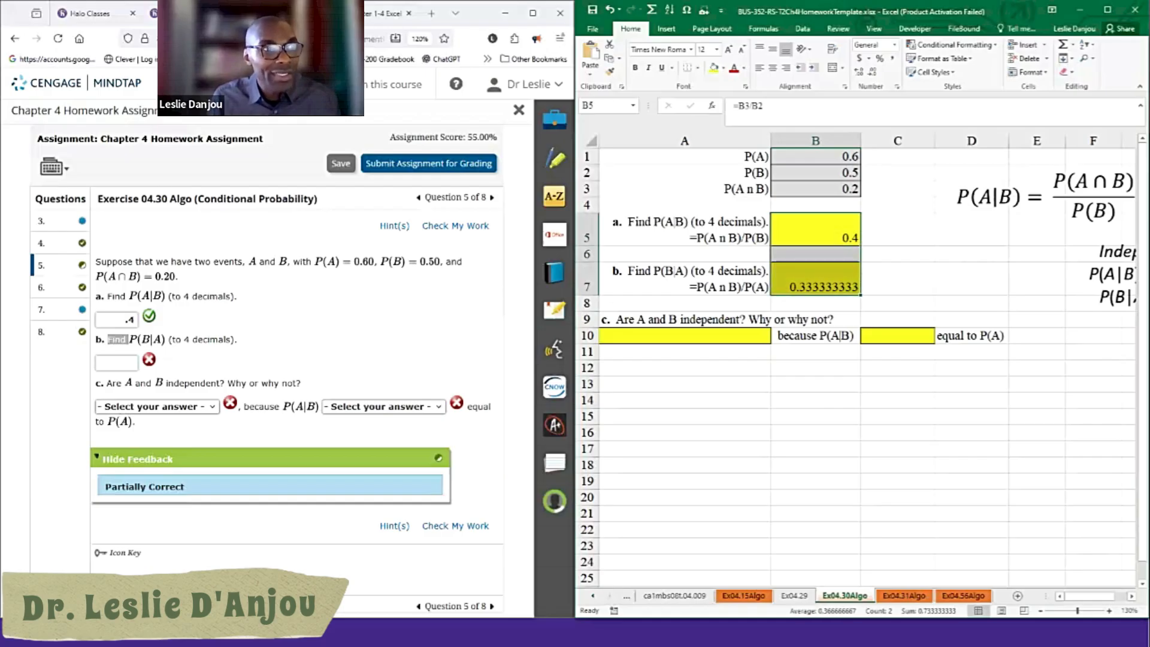
click(872, 72)
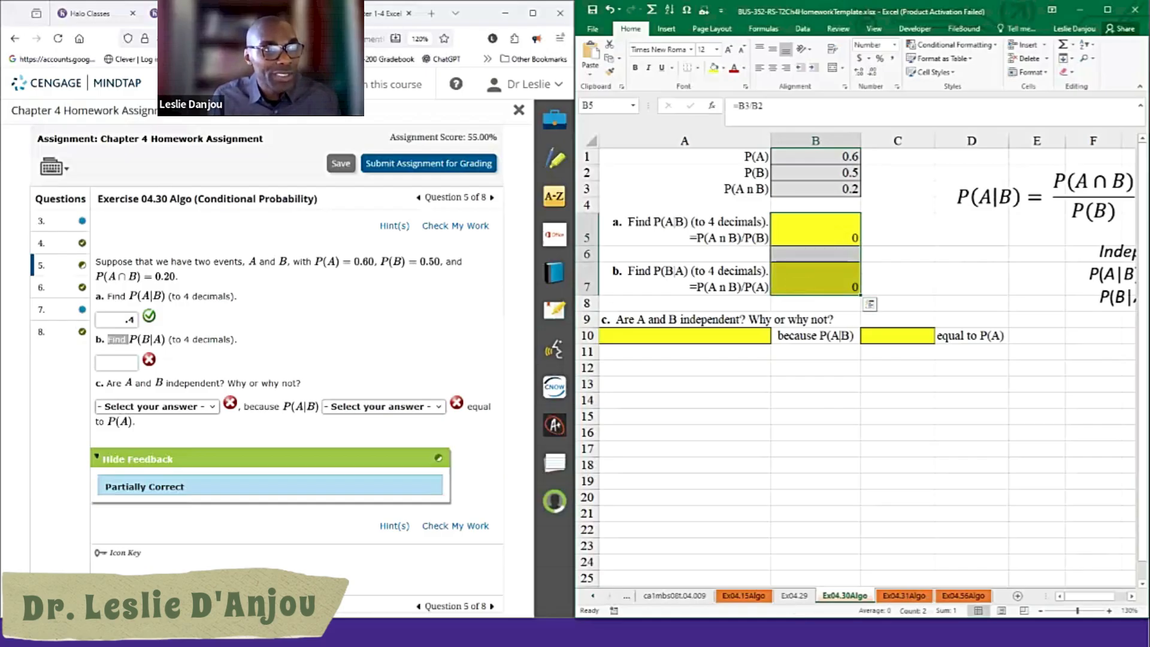
click(859, 72)
click(858, 72)
click(859, 71)
click(859, 71)
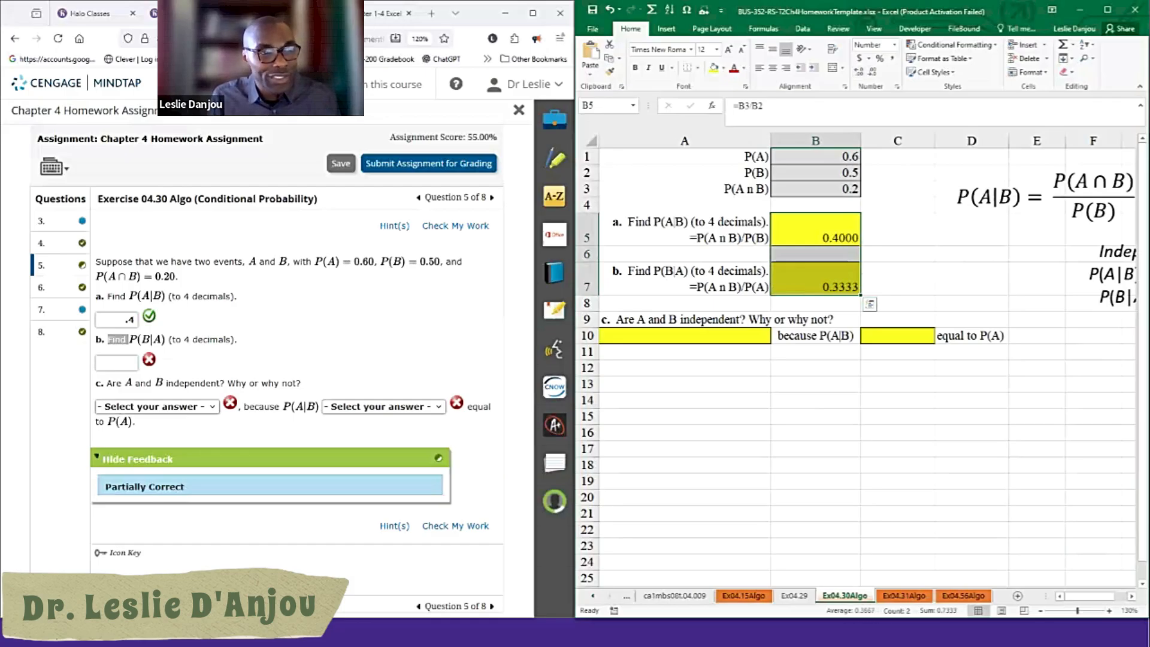
Step: Answer part b of Exercise 04.30 in MindTap with .3333 and check the work
click(133, 365)
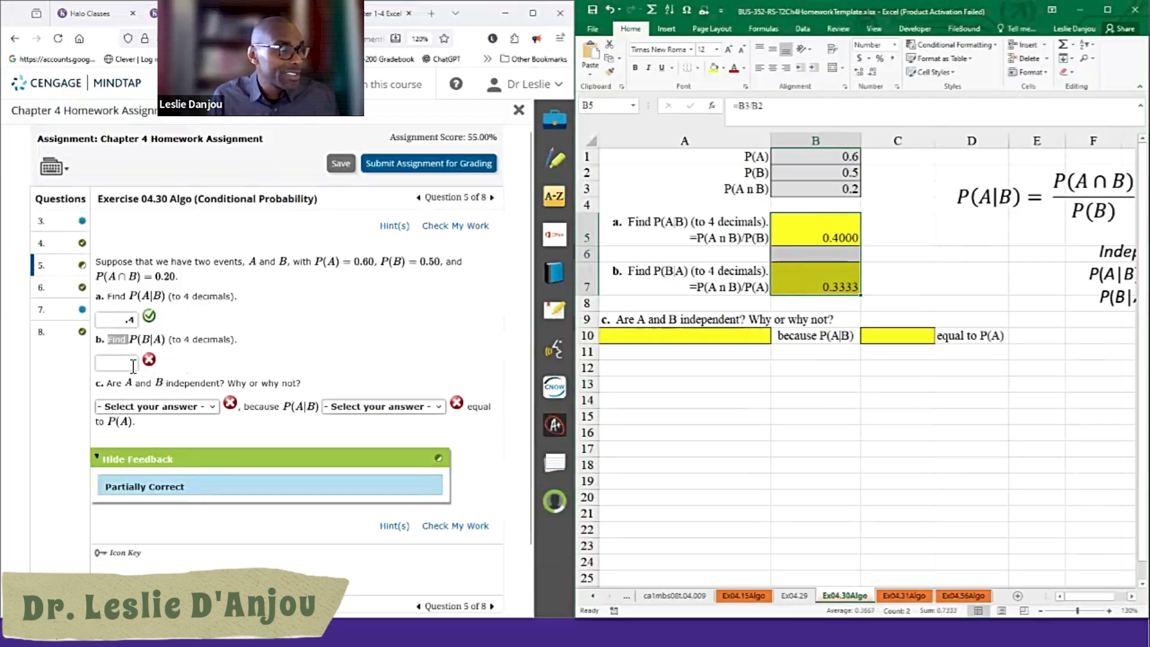
text(.3333)
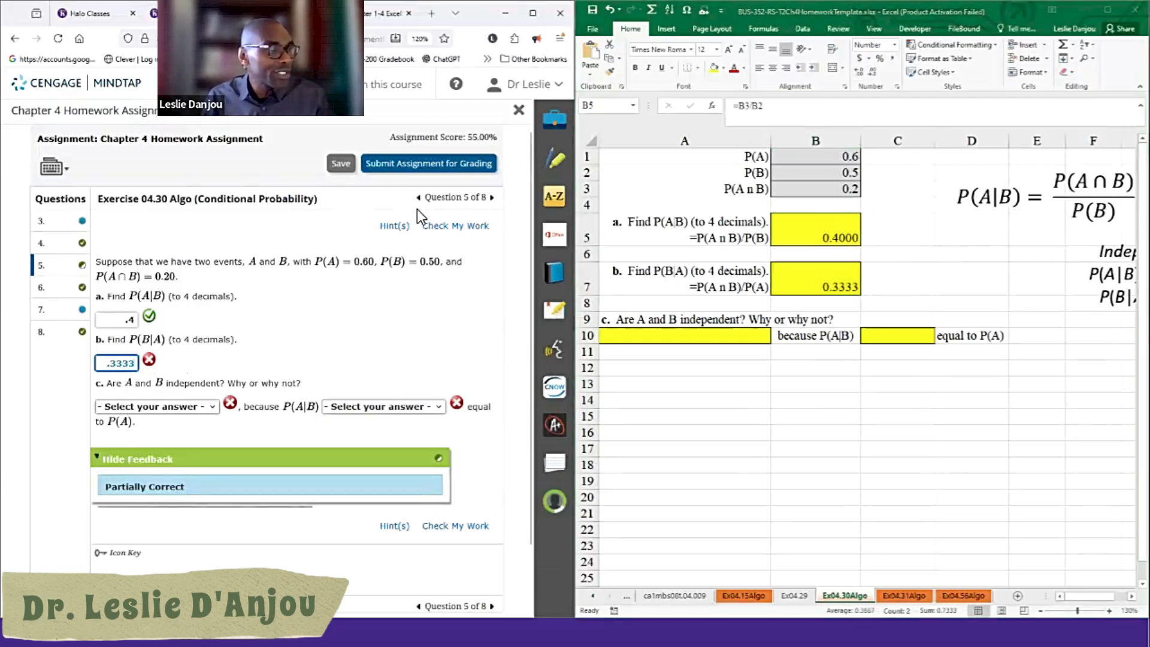
click(443, 226)
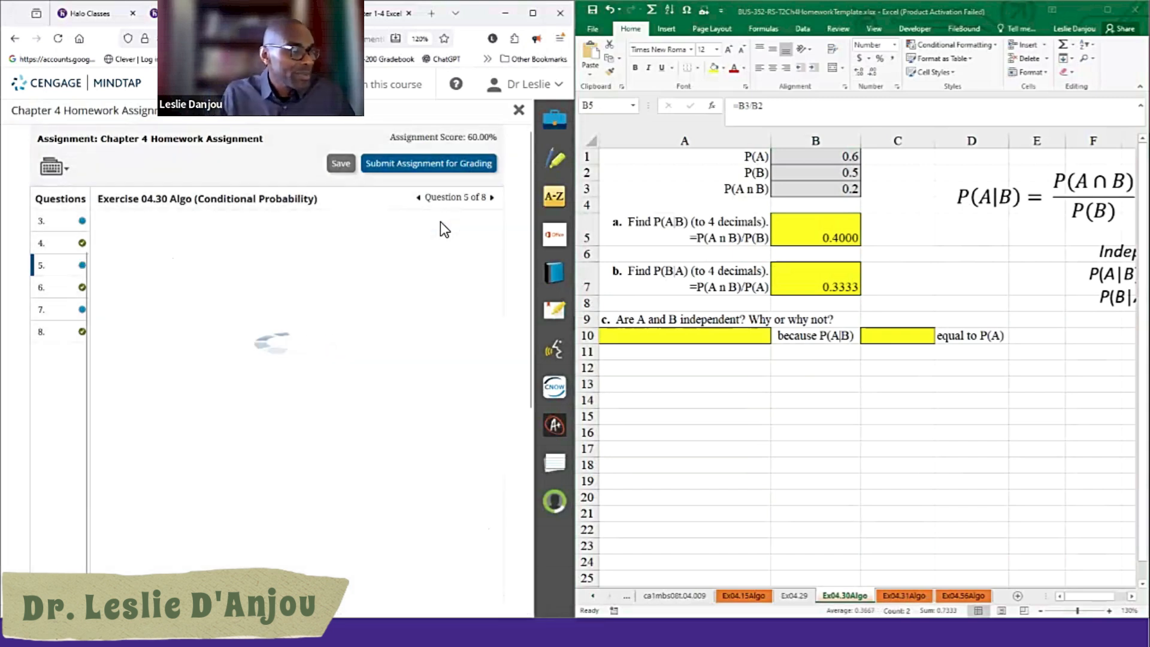
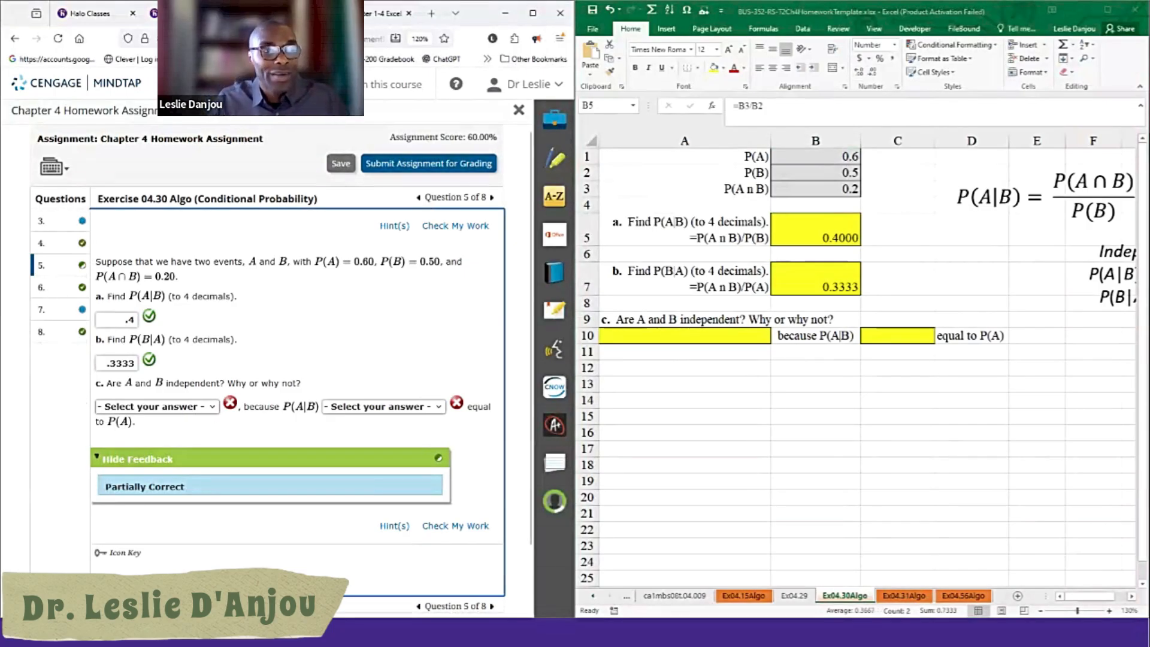
Step: Mark the two probabilities compared for independence by entering Equal beside P(A) in C1 and beside P(A|B) in C5
click(815, 230)
click(815, 230)
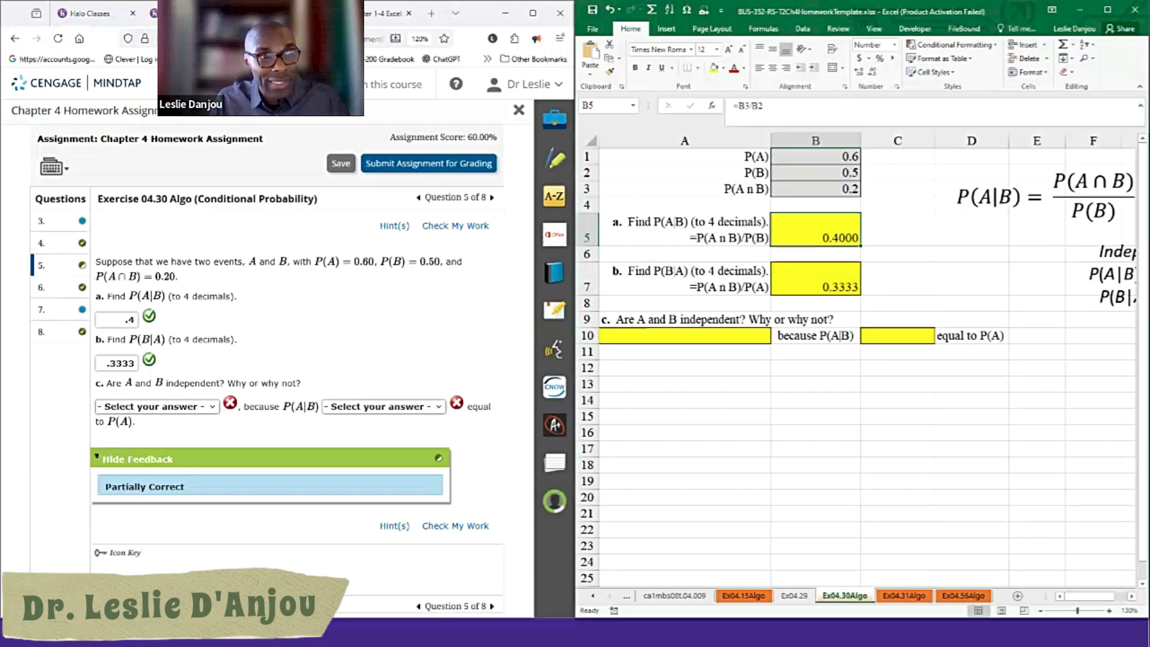
key(Up)
key(Up)
key(Up)
key(Up)
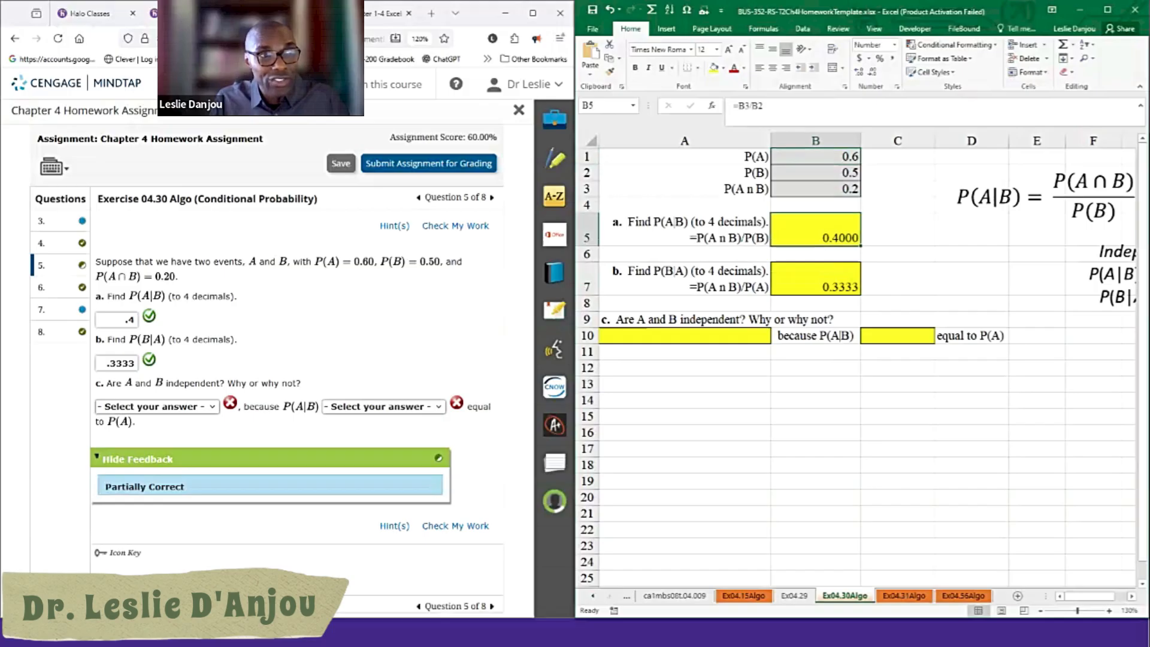
click(815, 230)
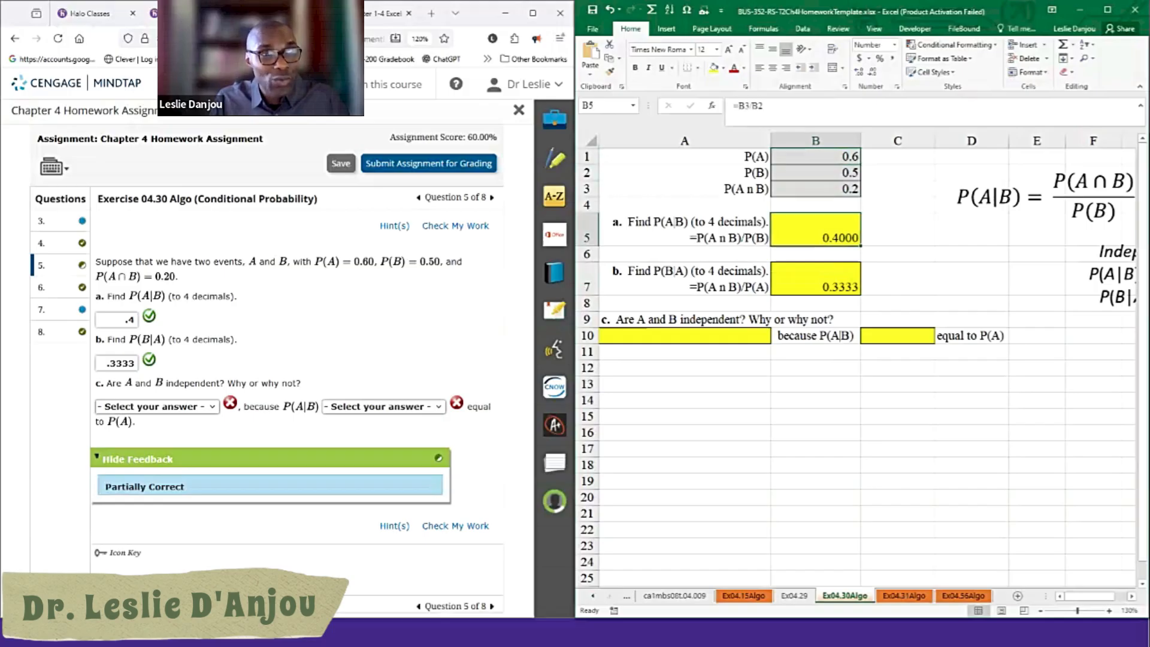
click(815, 157)
click(897, 157)
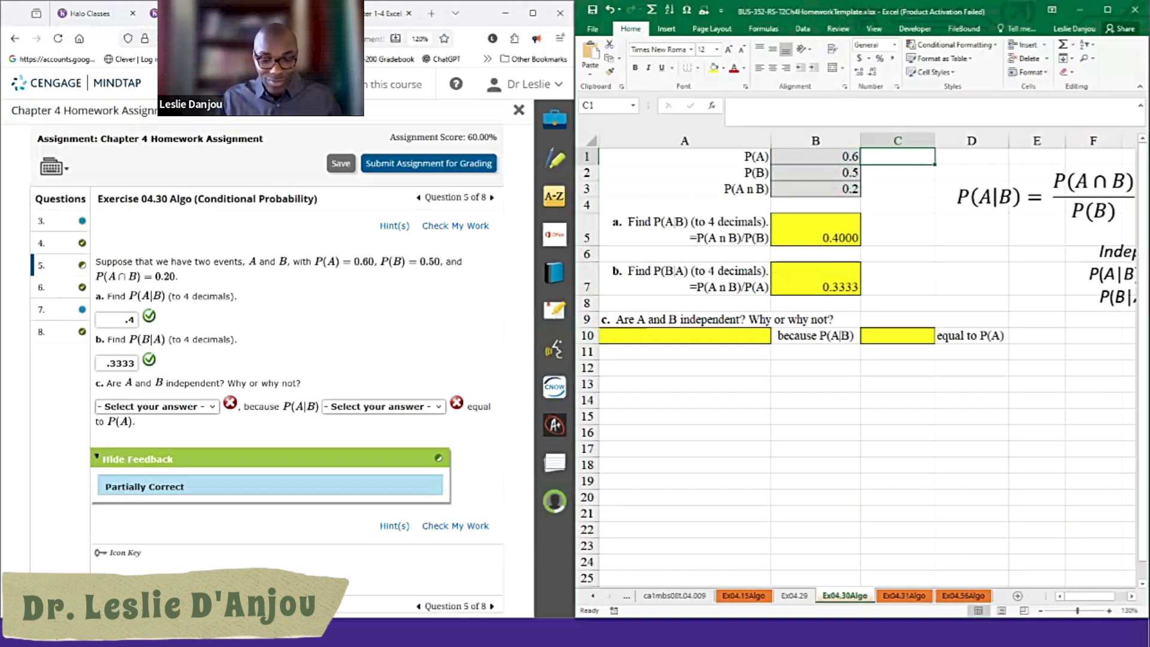
text(Equal)
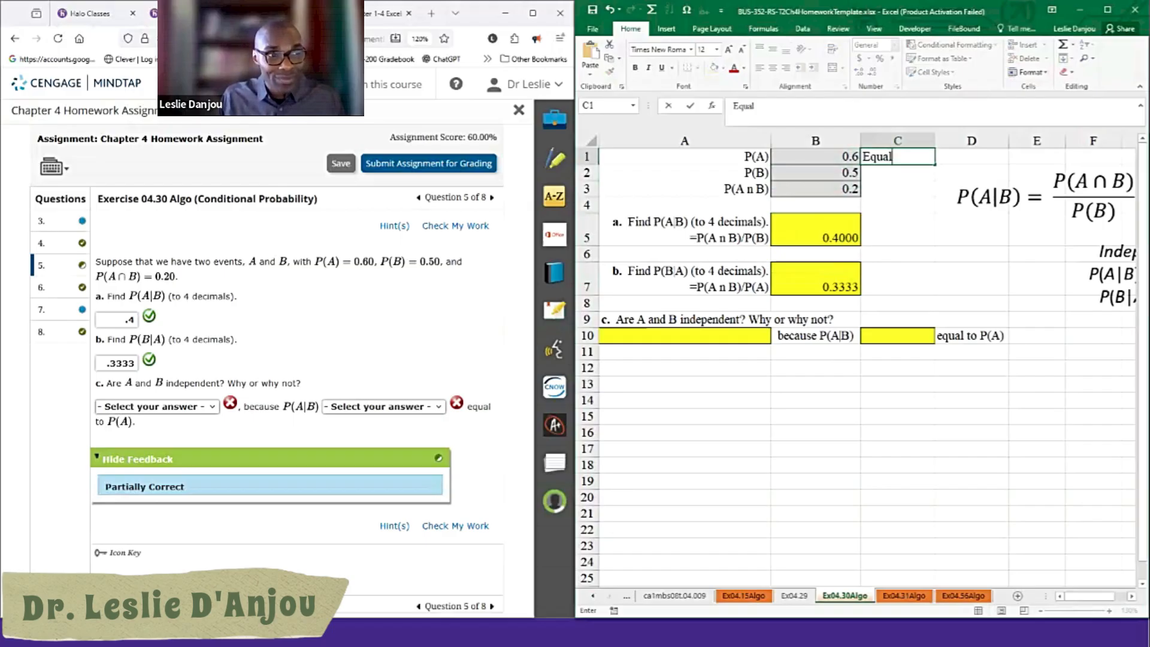
click(897, 229)
text(E)
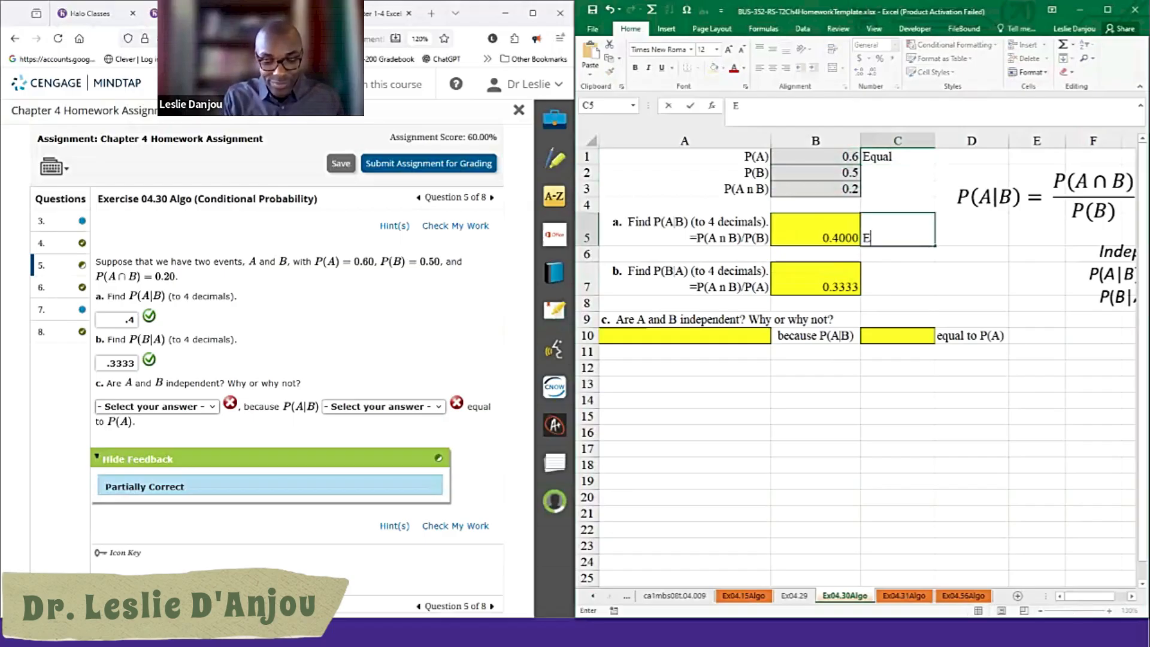
text(qual)
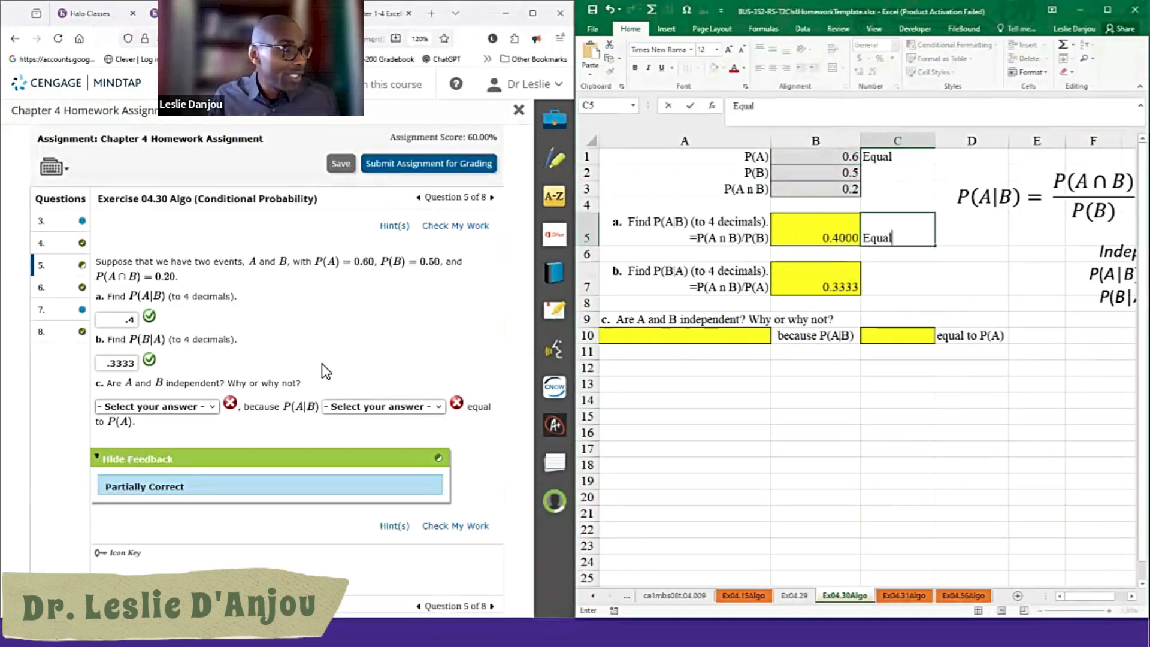
click(684, 341)
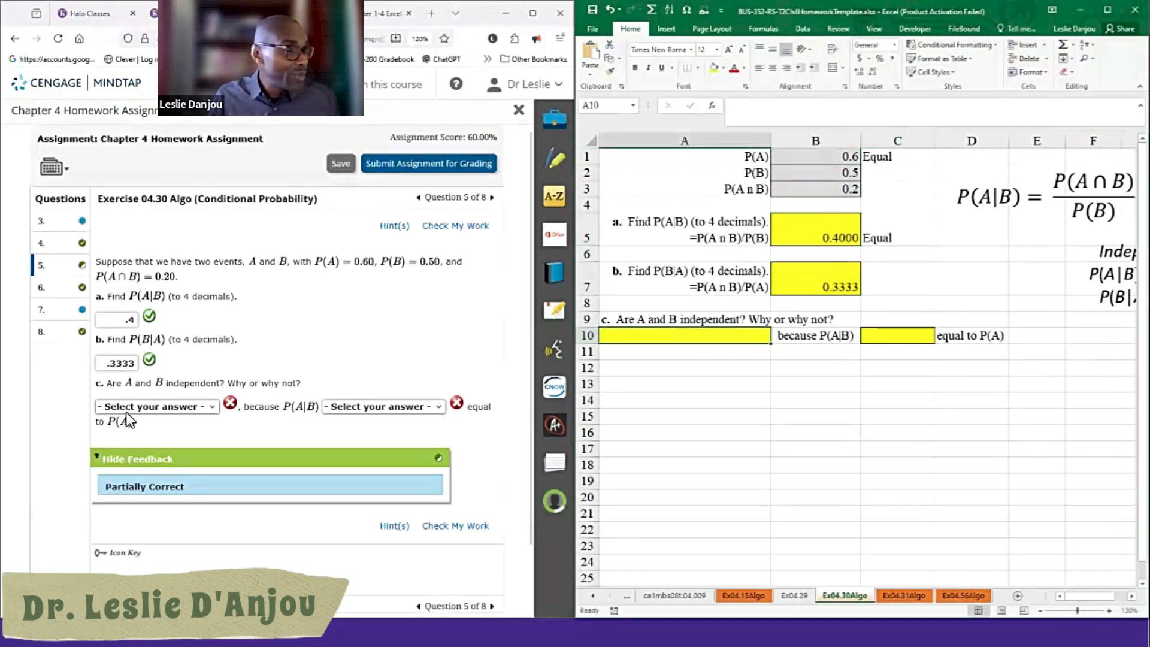
Step: Answer part c of Exercise 04.30 in MindTap with No, because P(A|B) is not equal to P(A), and check the work
click(170, 408)
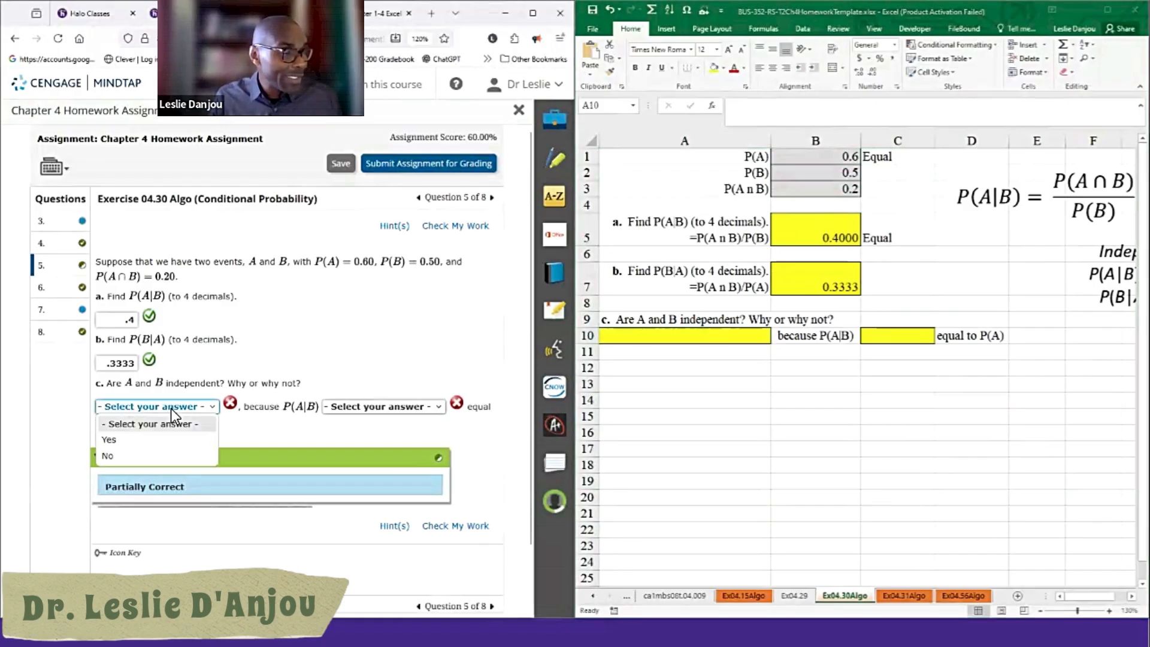
key(Down)
key(Down)
key(Return)
click(366, 411)
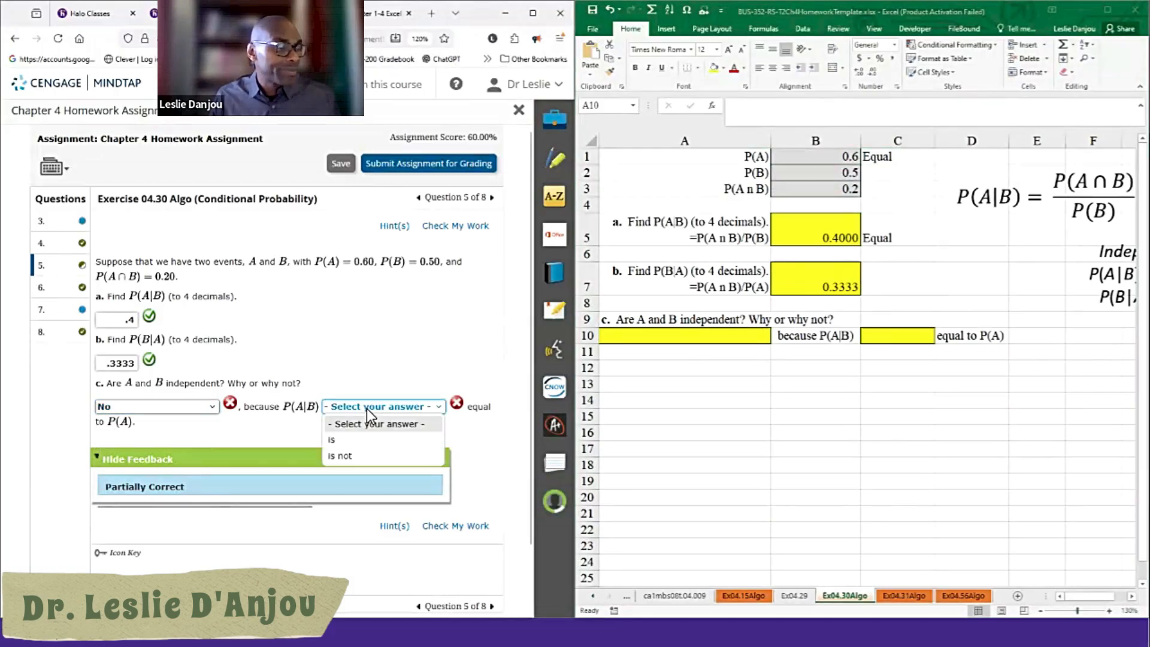
key(Down)
key(Return)
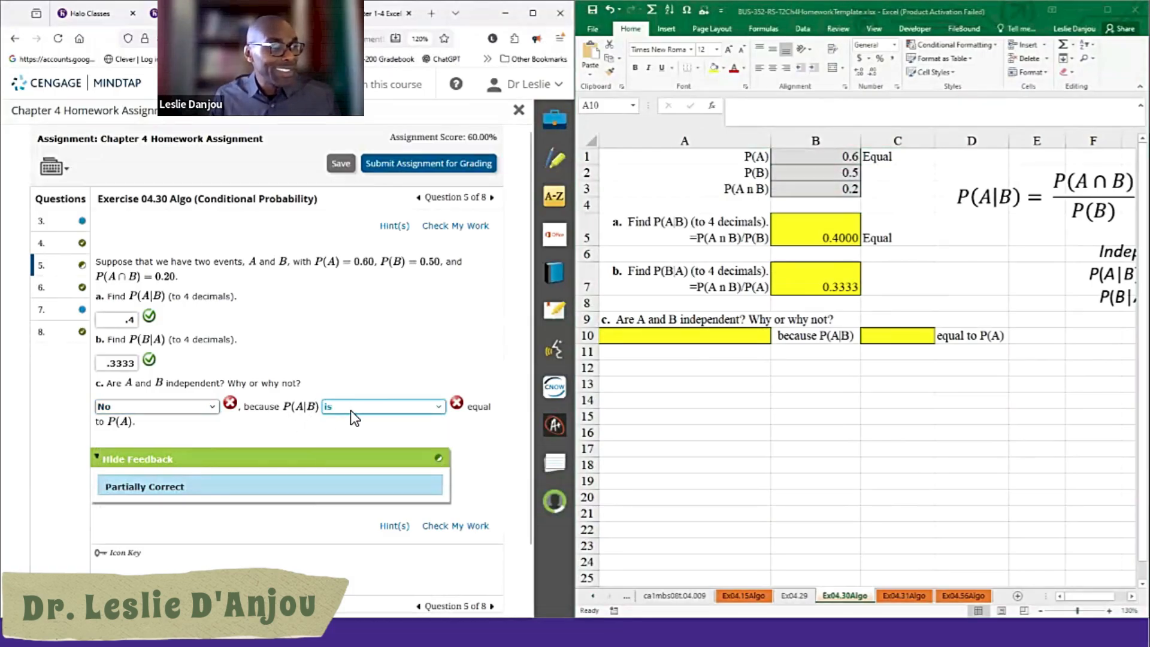
click(397, 411)
key(Down)
key(Return)
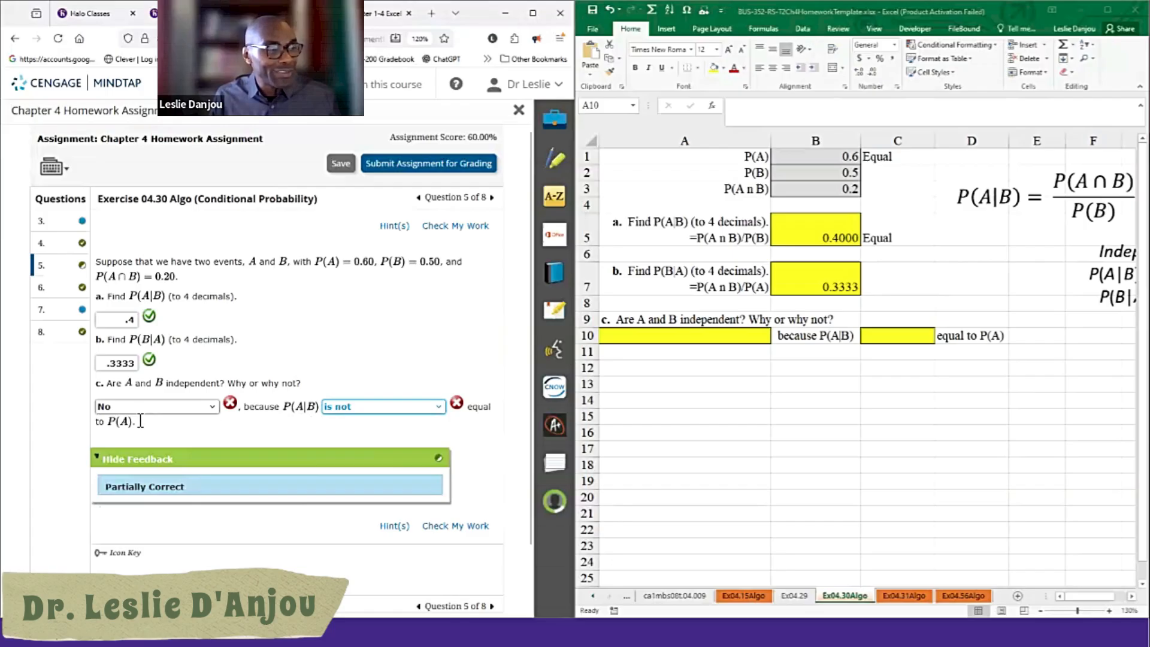
click(446, 230)
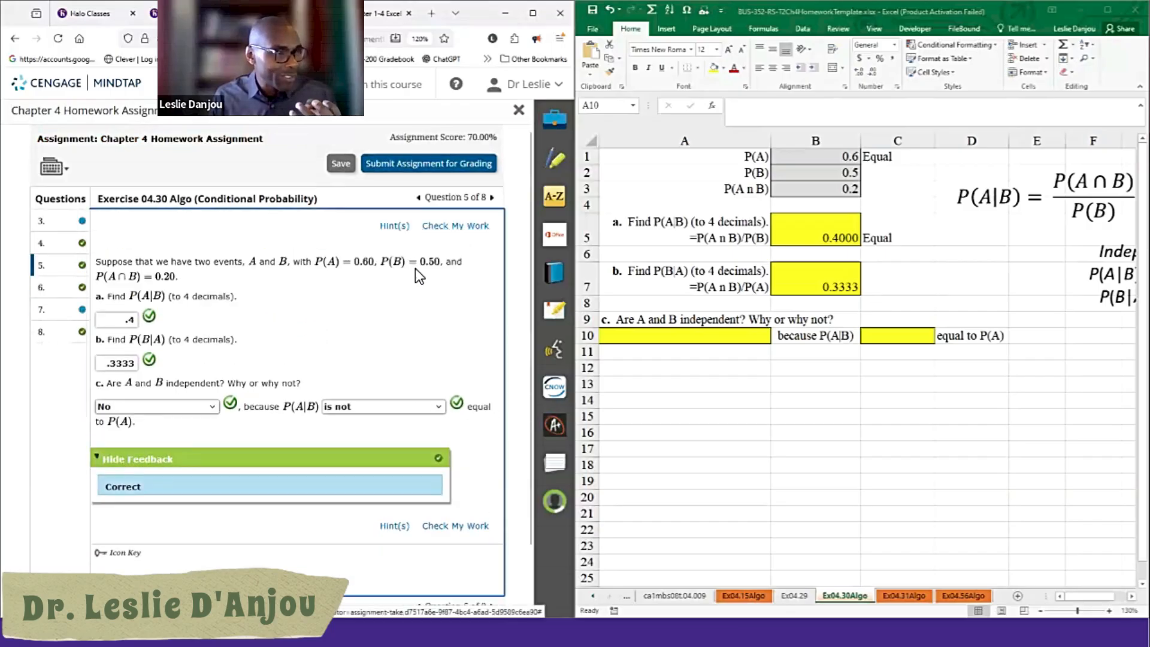
Step: Record the part c answer in the Ex04.30Algo worksheet by entering No in A10 and is not in C10
click(699, 340)
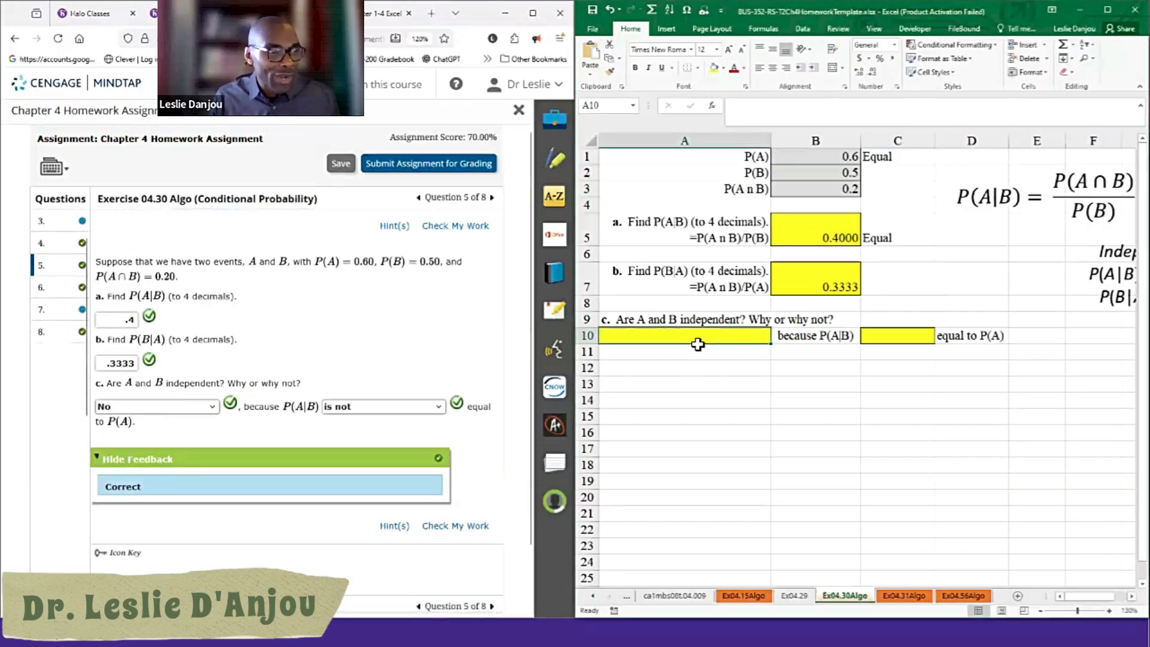
text(No)
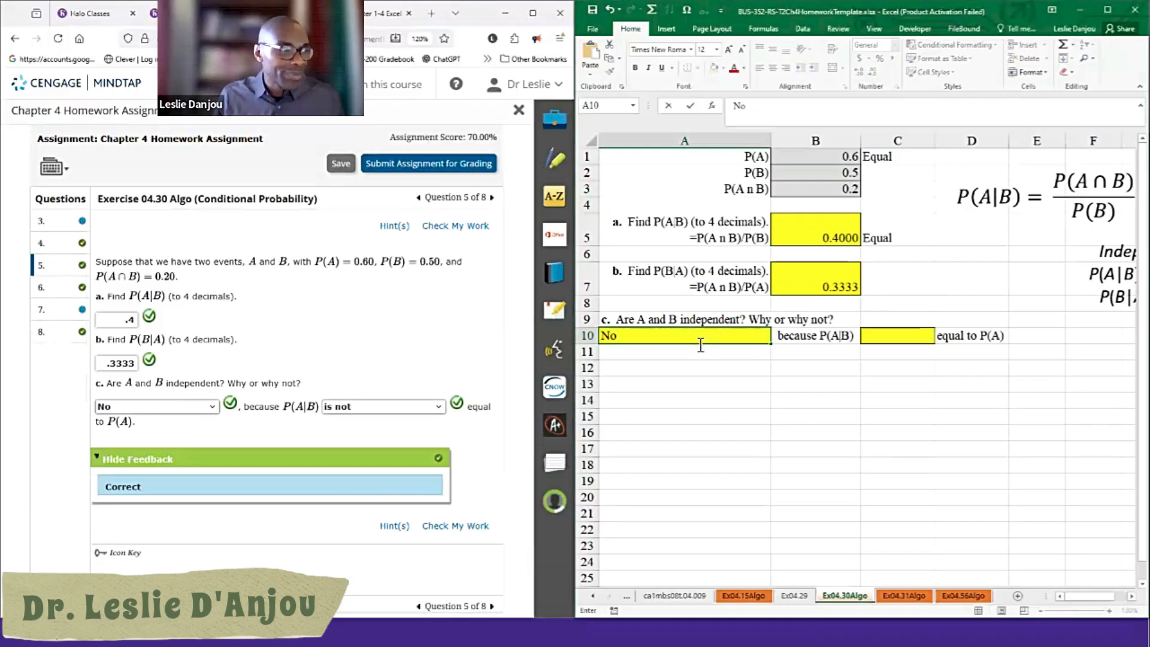
click(897, 336)
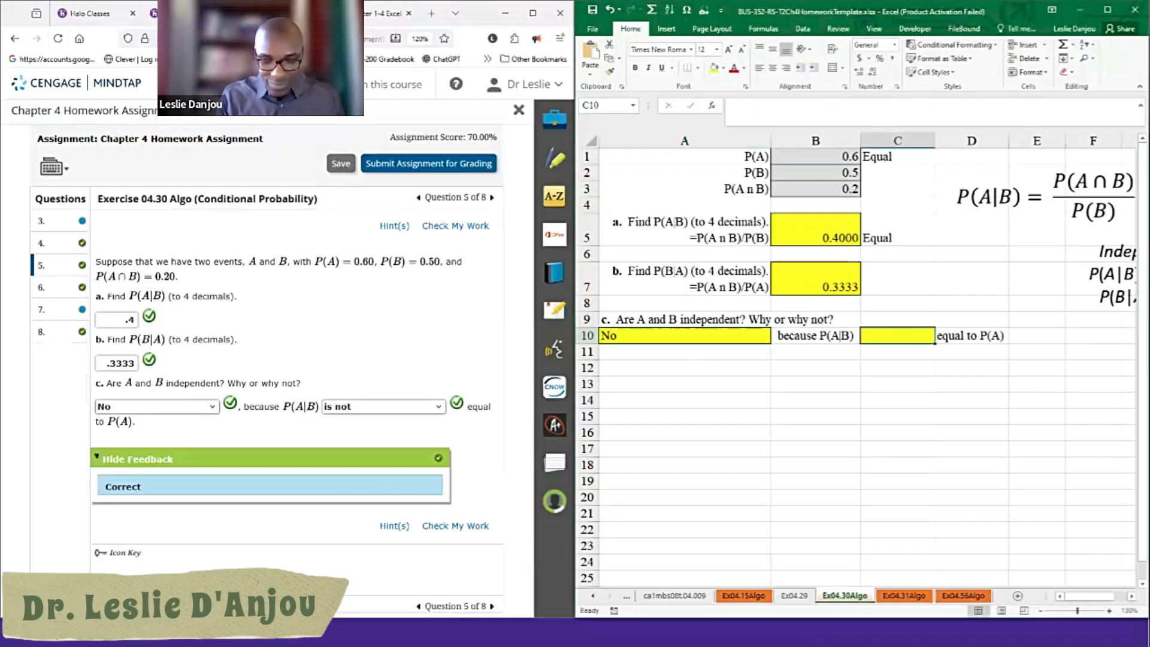
text(is not)
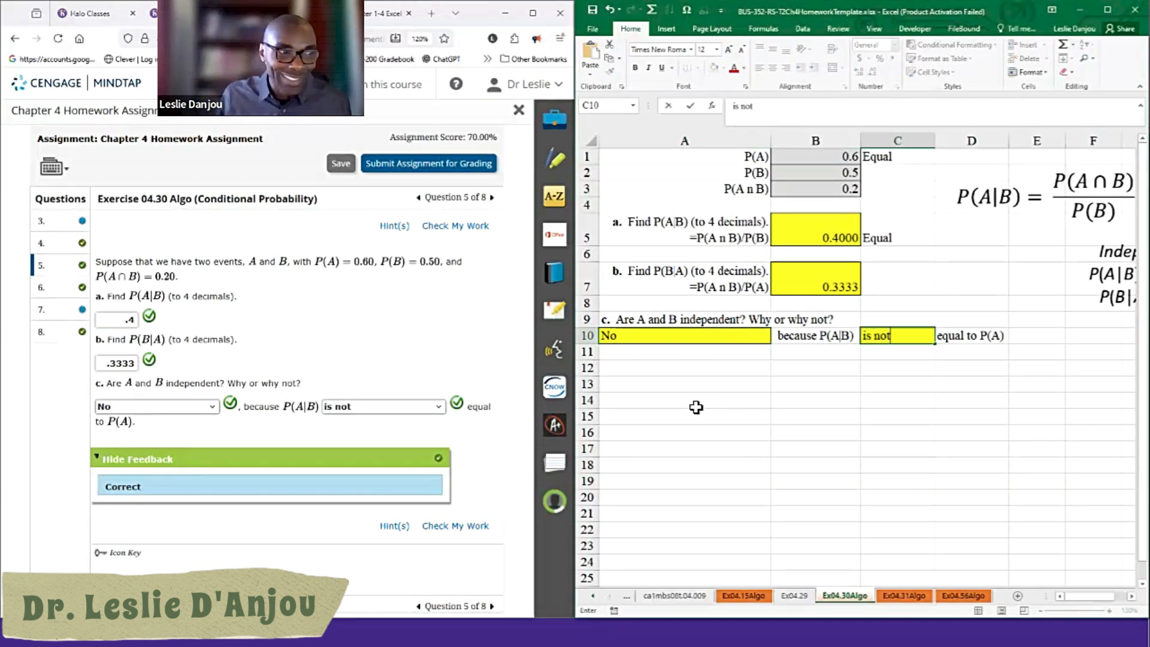
Step: Start an independence key below part c in the Ex04.30Algo worksheet with Equal in A12, Yes in B12 and is in C12
click(649, 372)
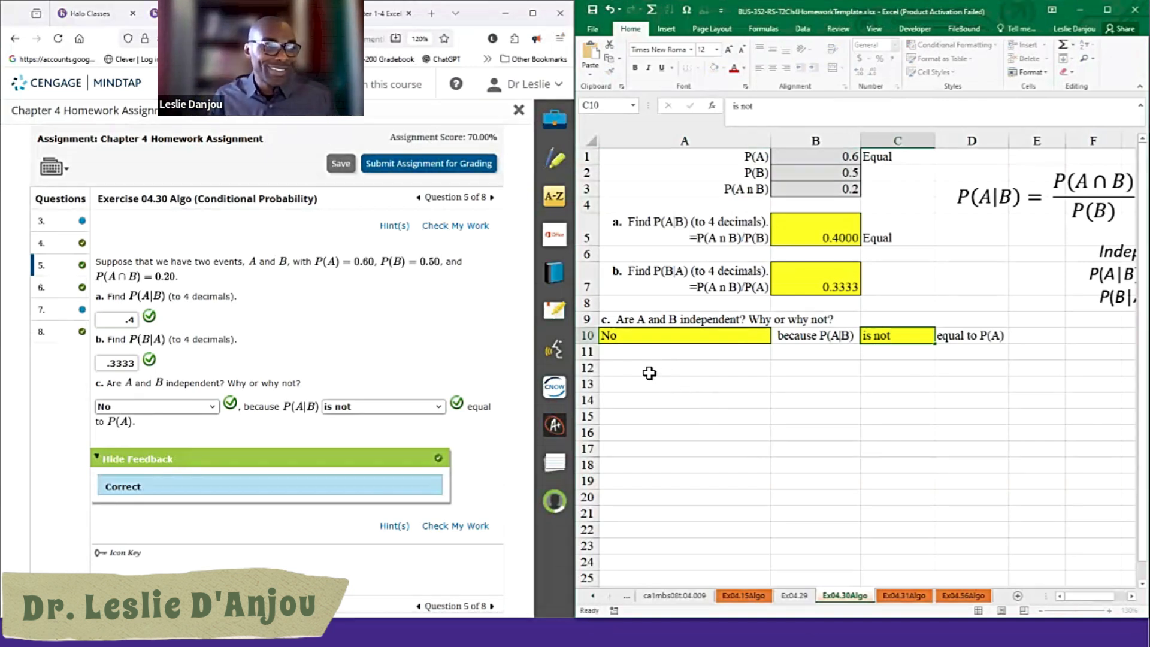
text(Equal)
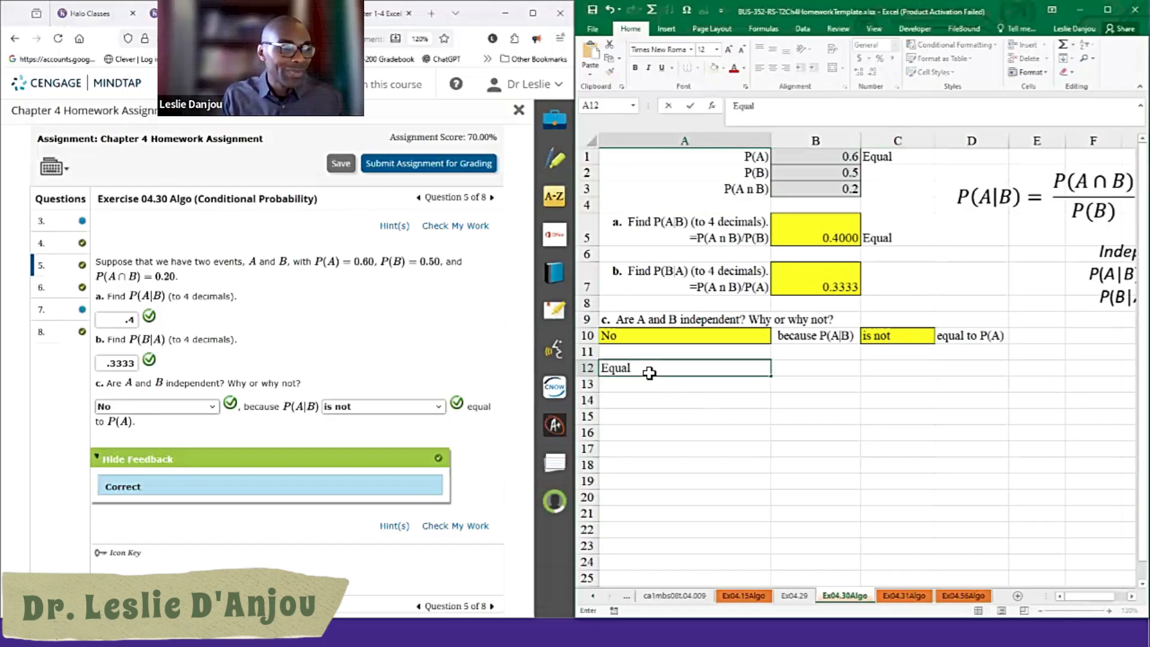
key(Tab)
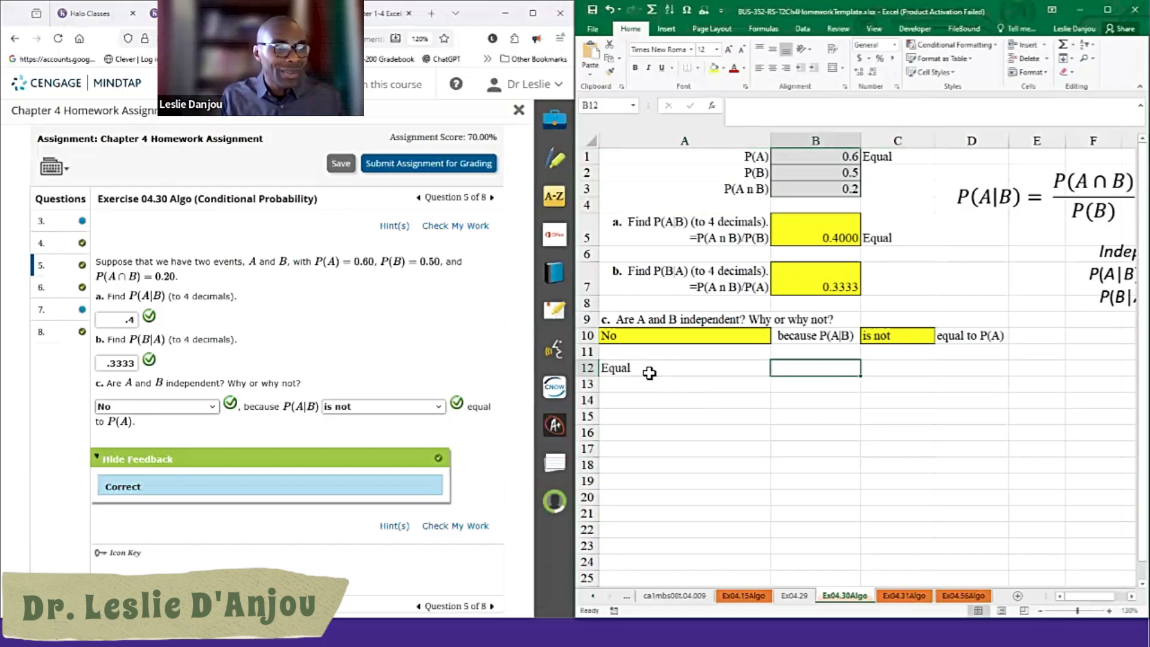
text(is)
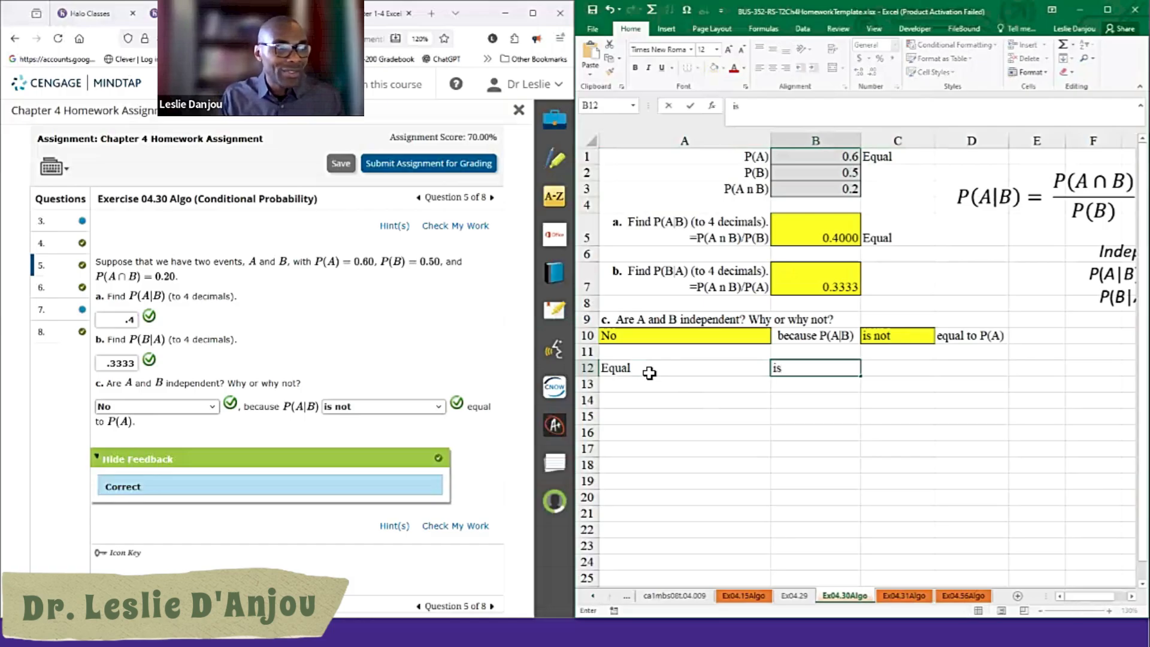
key(BackSpace)
key(BackSpace)
text(Yes)
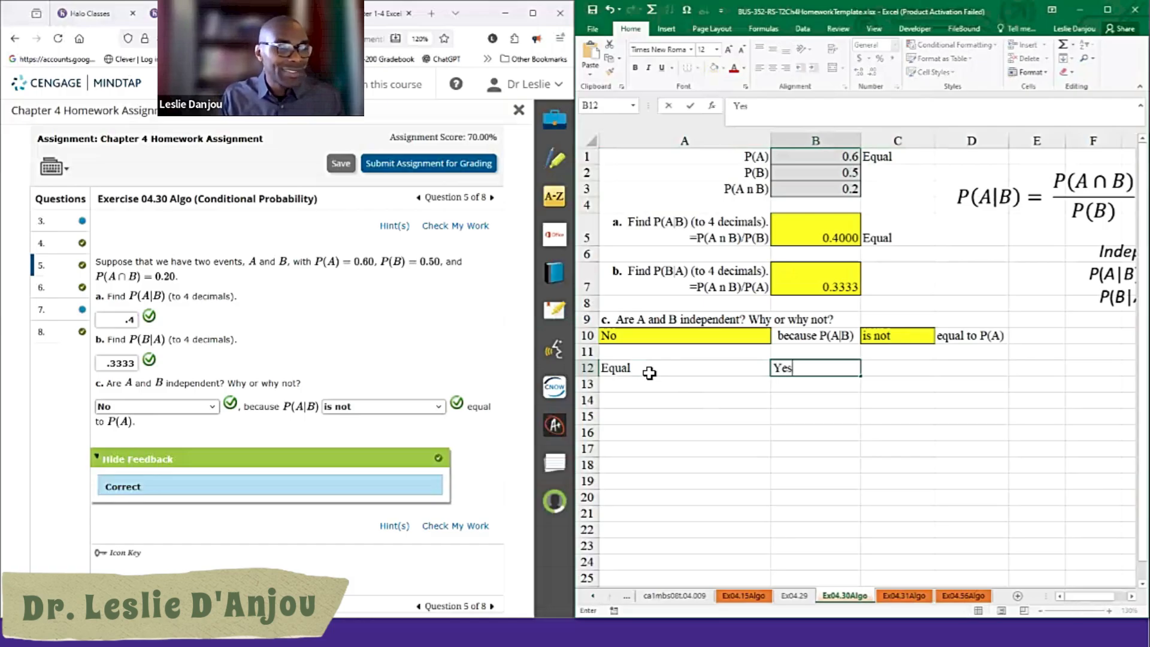
key(Tab)
text(is)
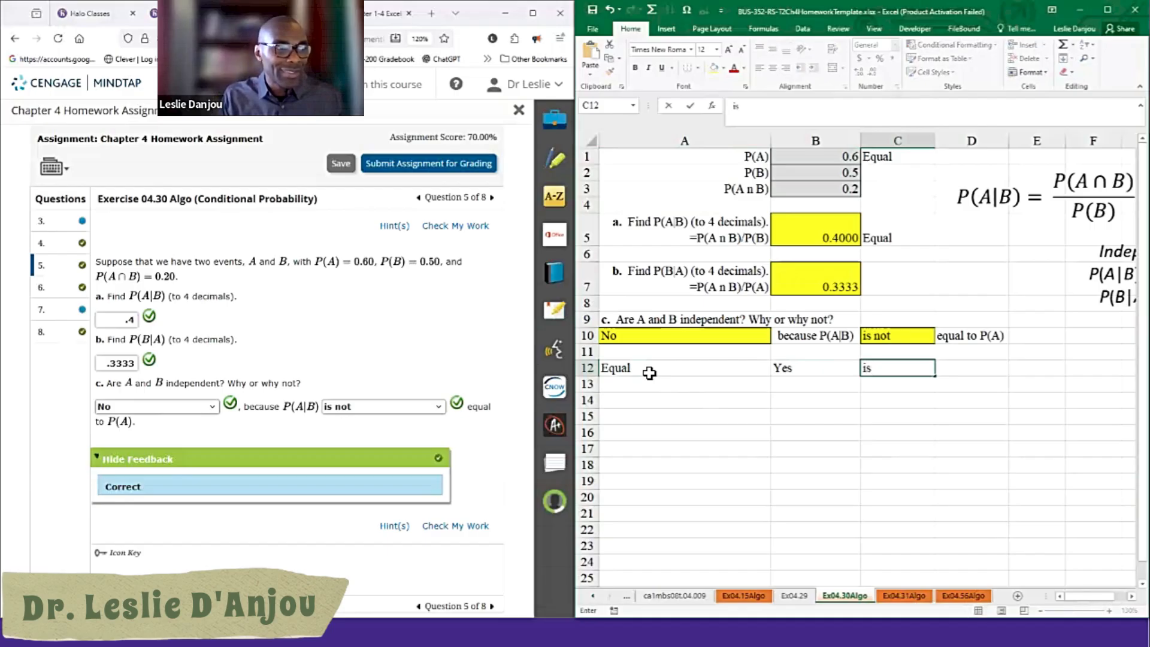
key(Return)
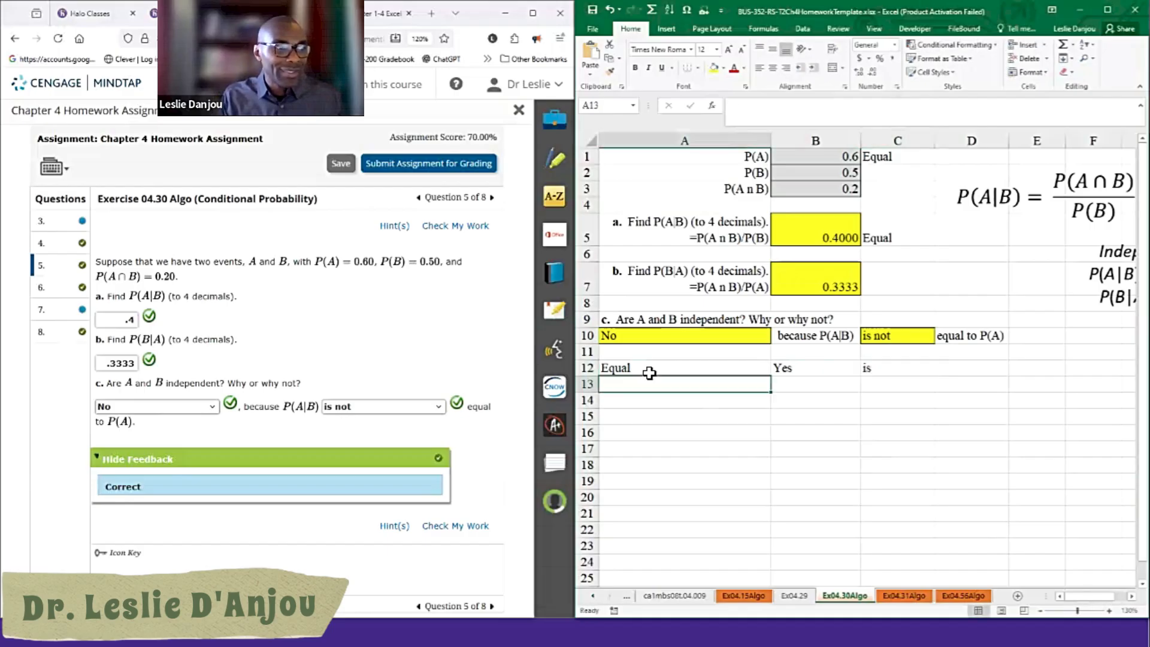
Step: Add the second row of the independence key with Not Equal in A13, No in B13 and is not in C13
text(Not Equal)
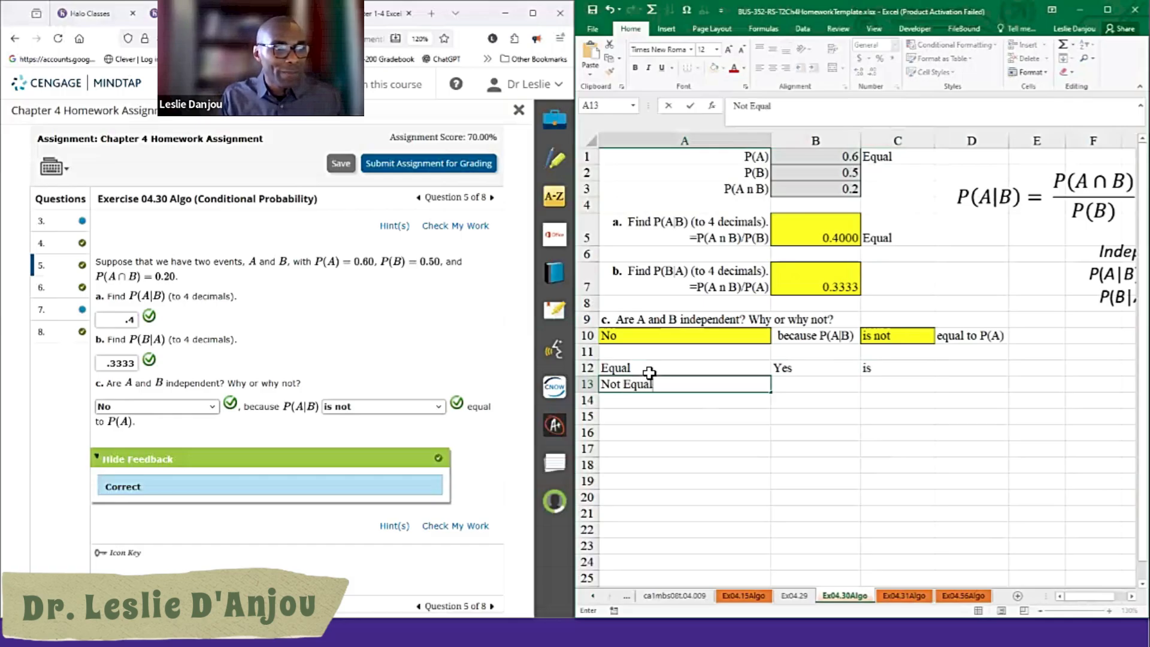
key(Tab)
text(No)
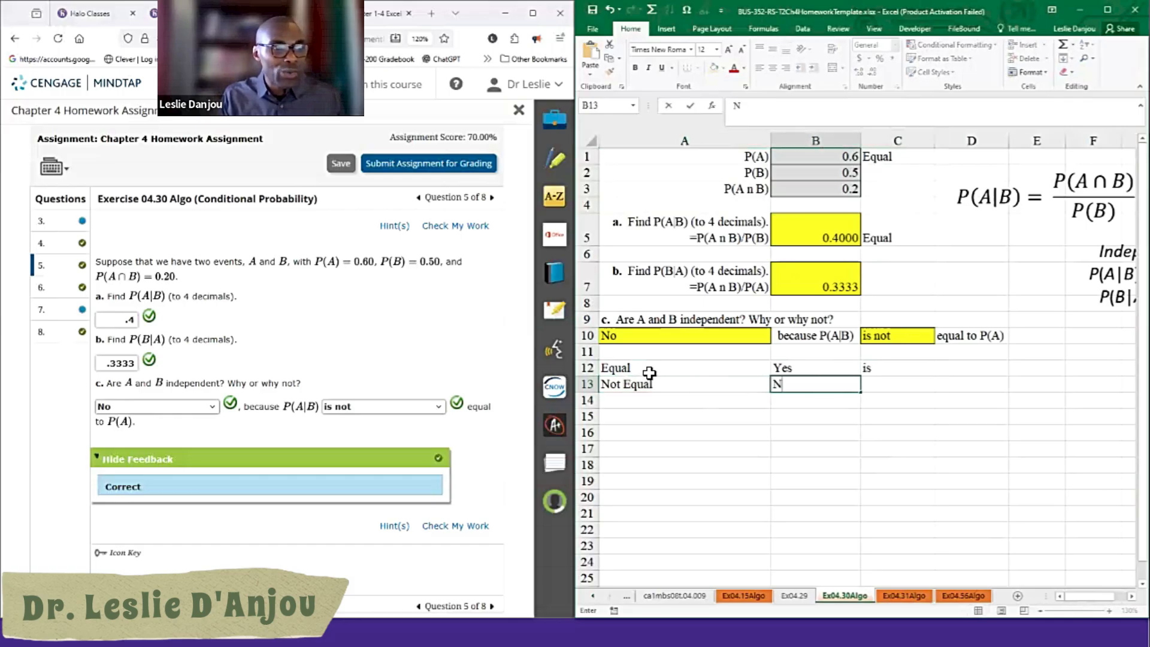
key(Tab)
text(is not)
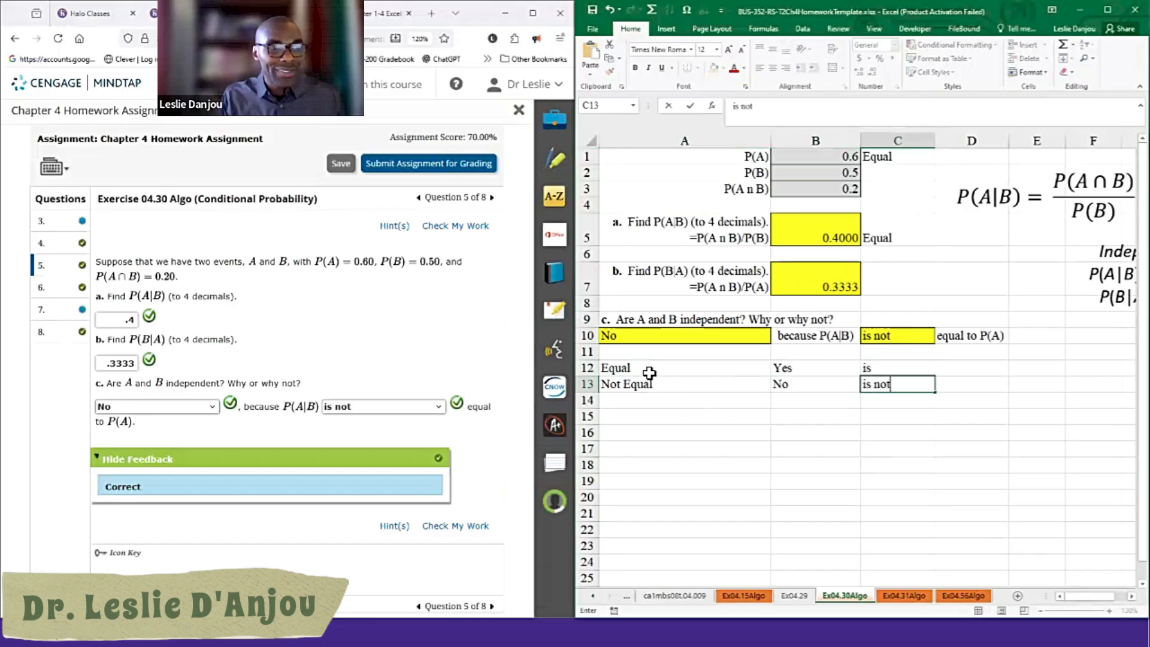
key(Return)
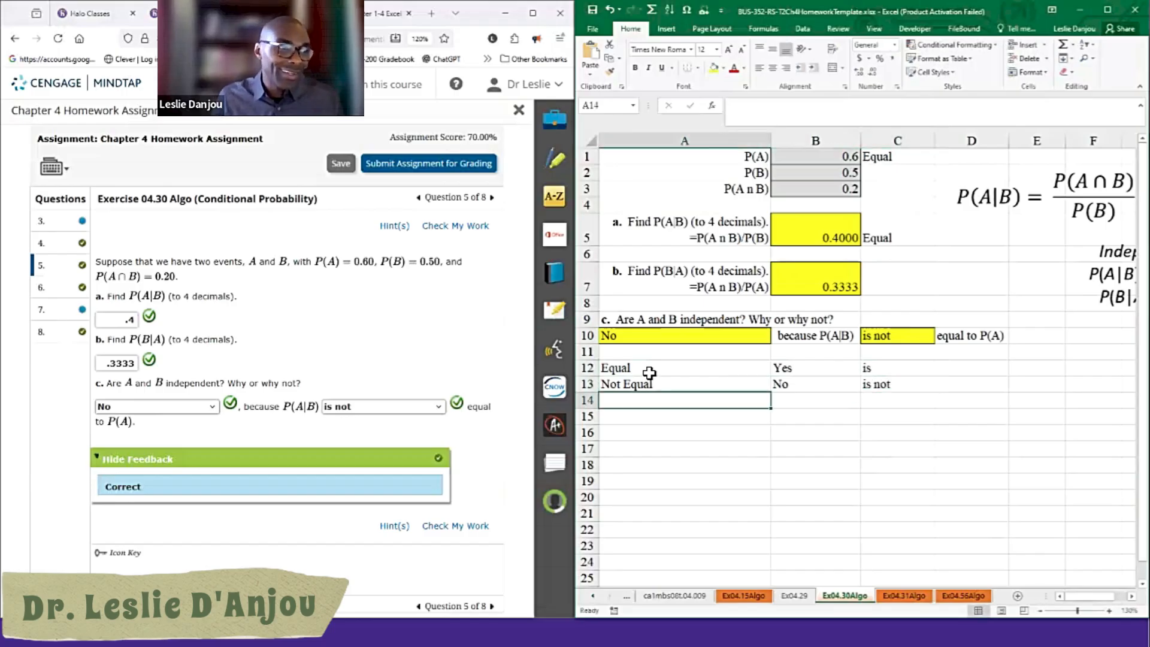
Step: Right-align the Equal and Not Equal labels in A12:A13
click(664, 371)
drag(676, 383, 676, 383)
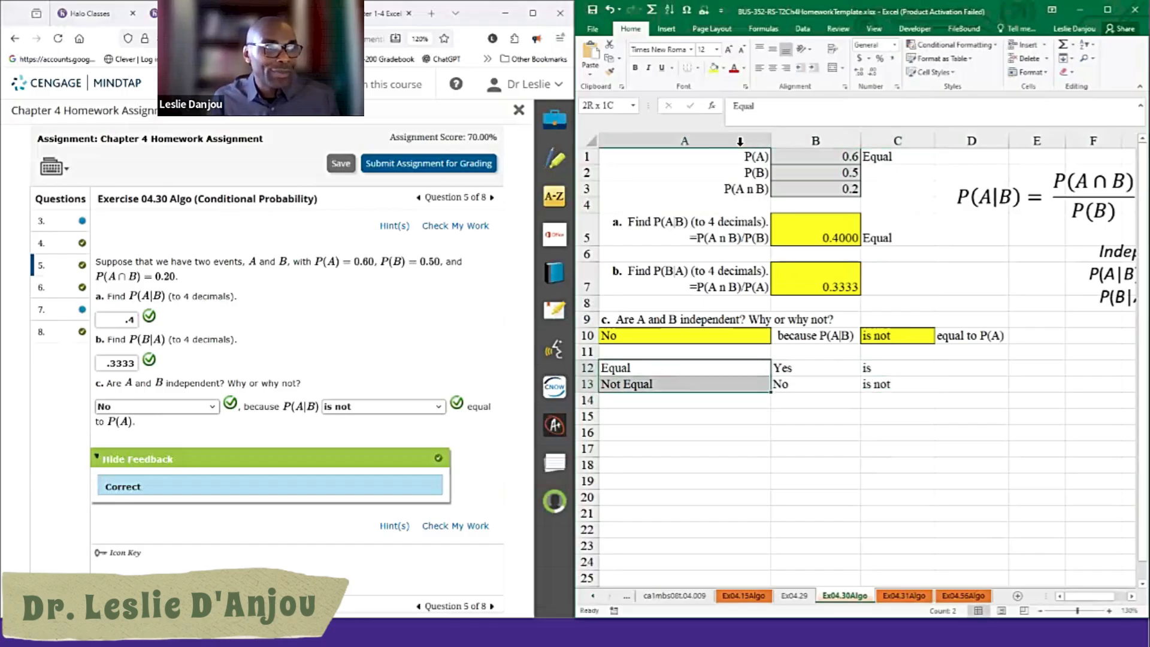
click(787, 68)
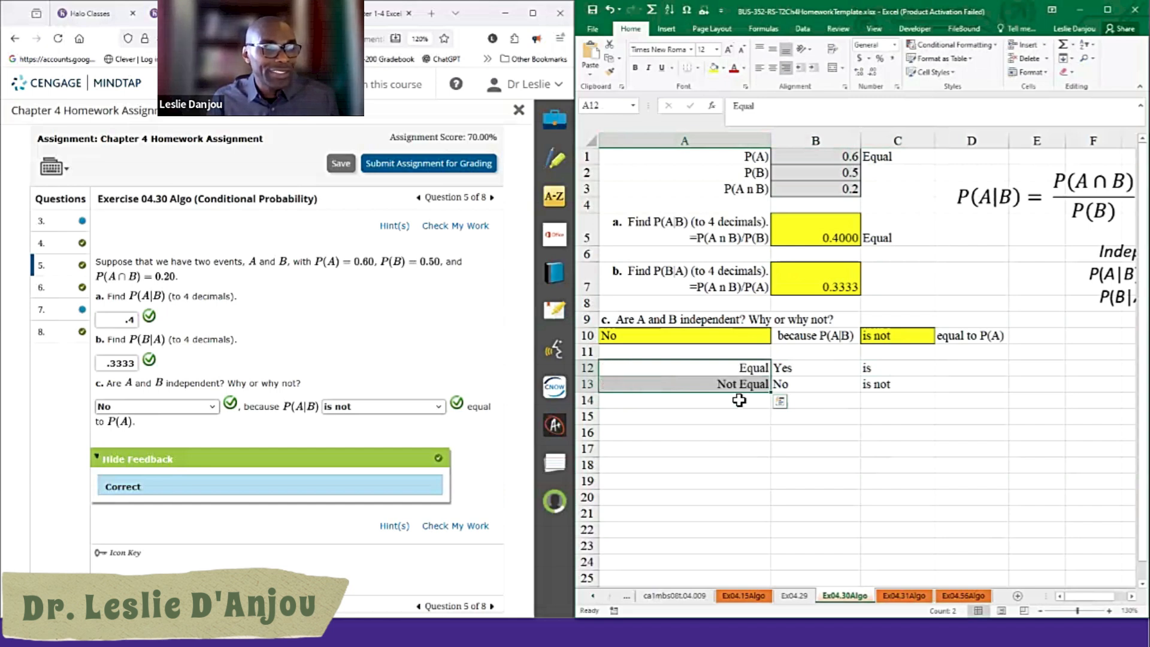
click(730, 376)
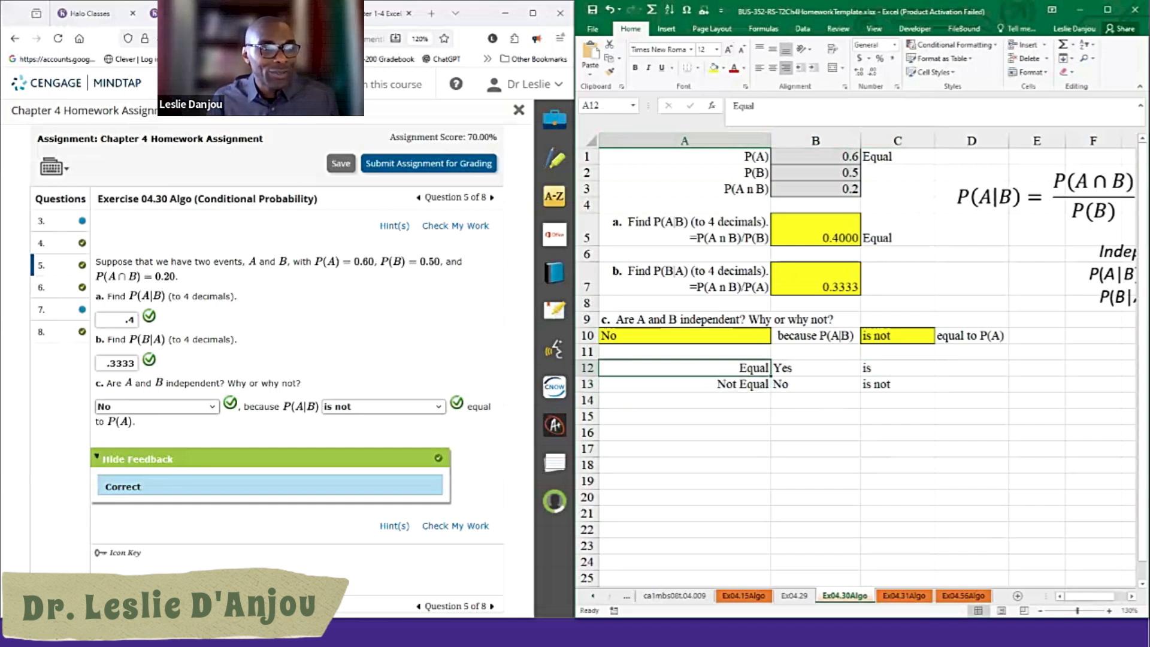
click(800, 371)
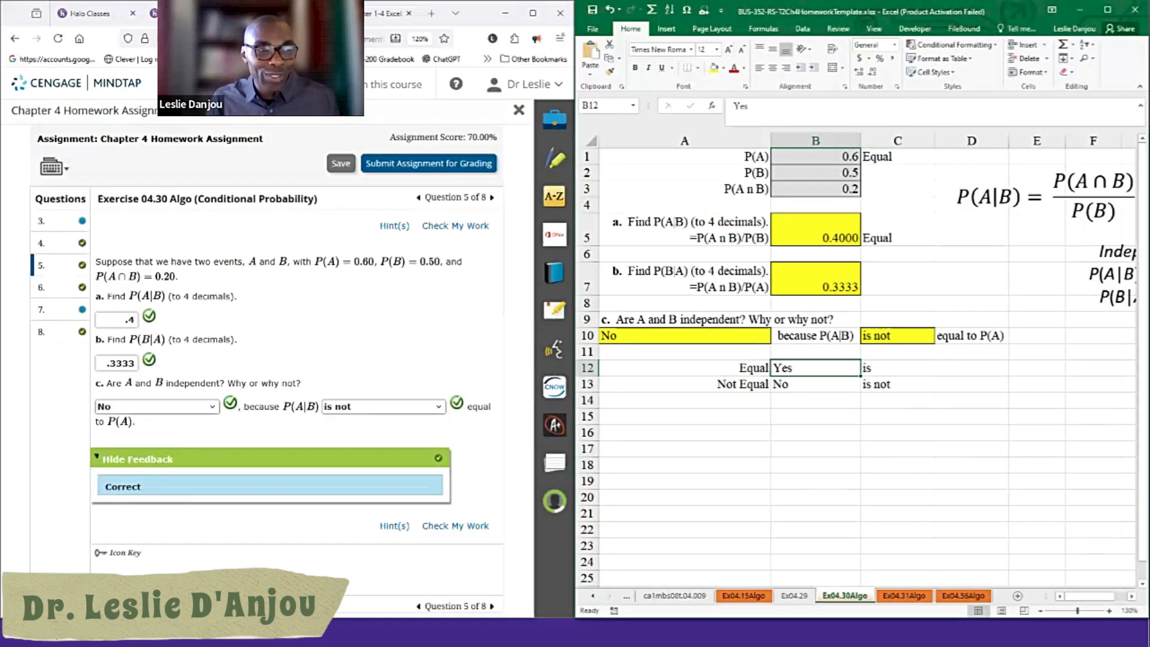
drag(800, 367, 898, 384)
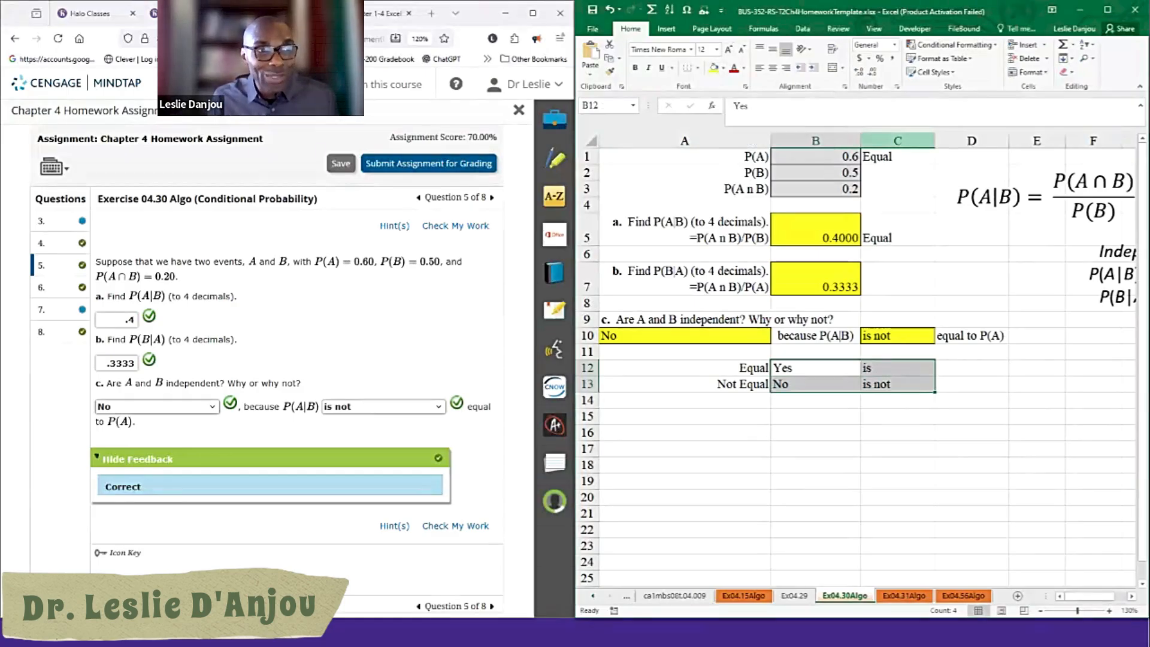
click(897, 157)
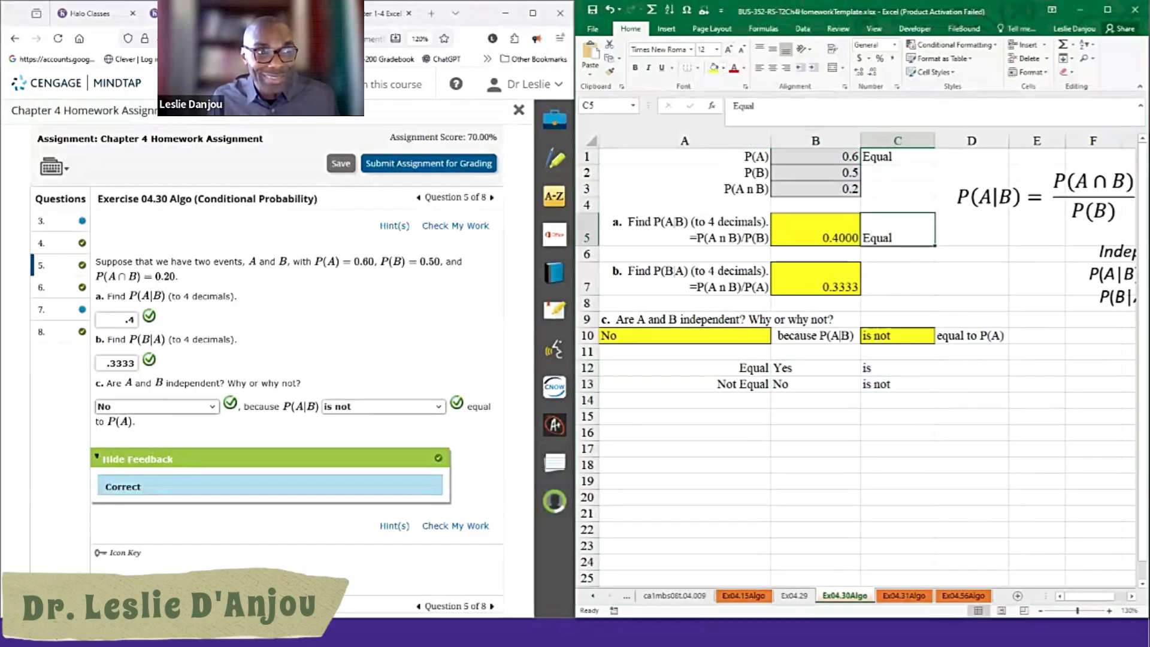
click(897, 230)
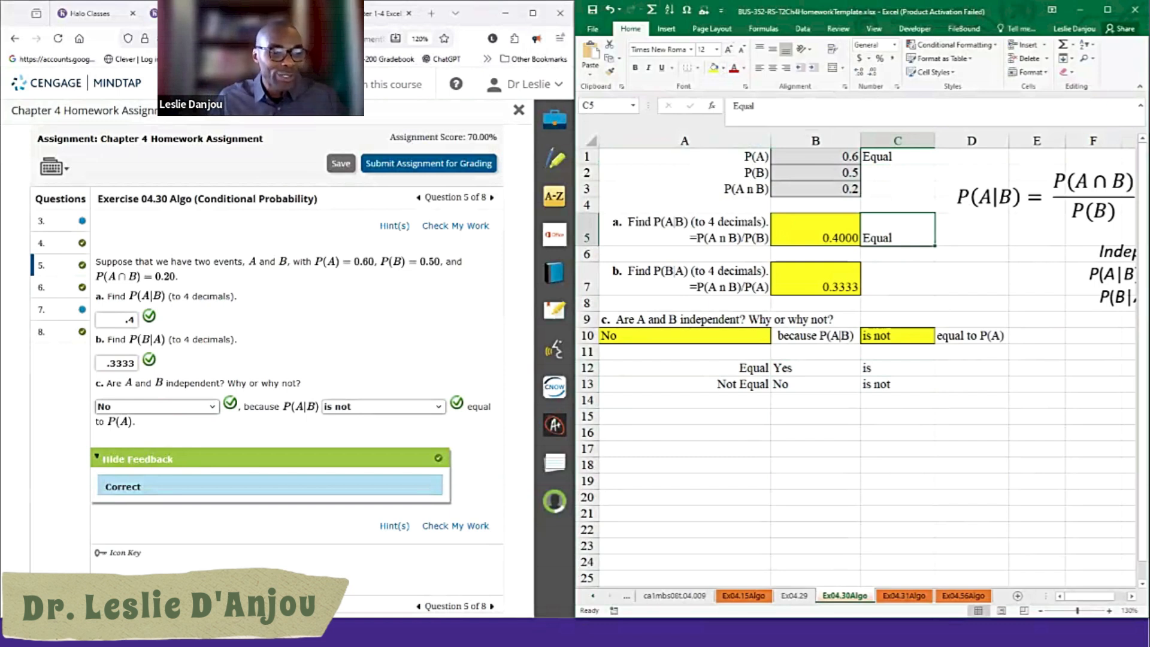
Step: Set up Exercise 04.31 from MindTap question 7 by entering 0.25 for P(A) in B2 and 0.75 for P(B) in B3 of Ex04.31Algo
click(904, 595)
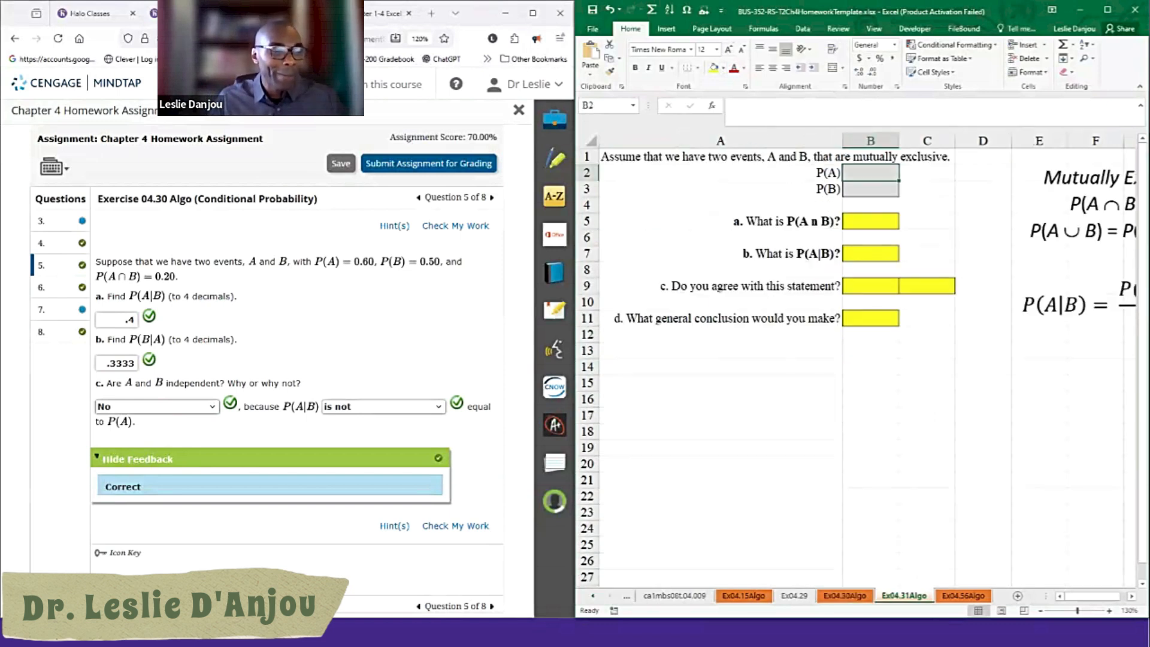
click(62, 314)
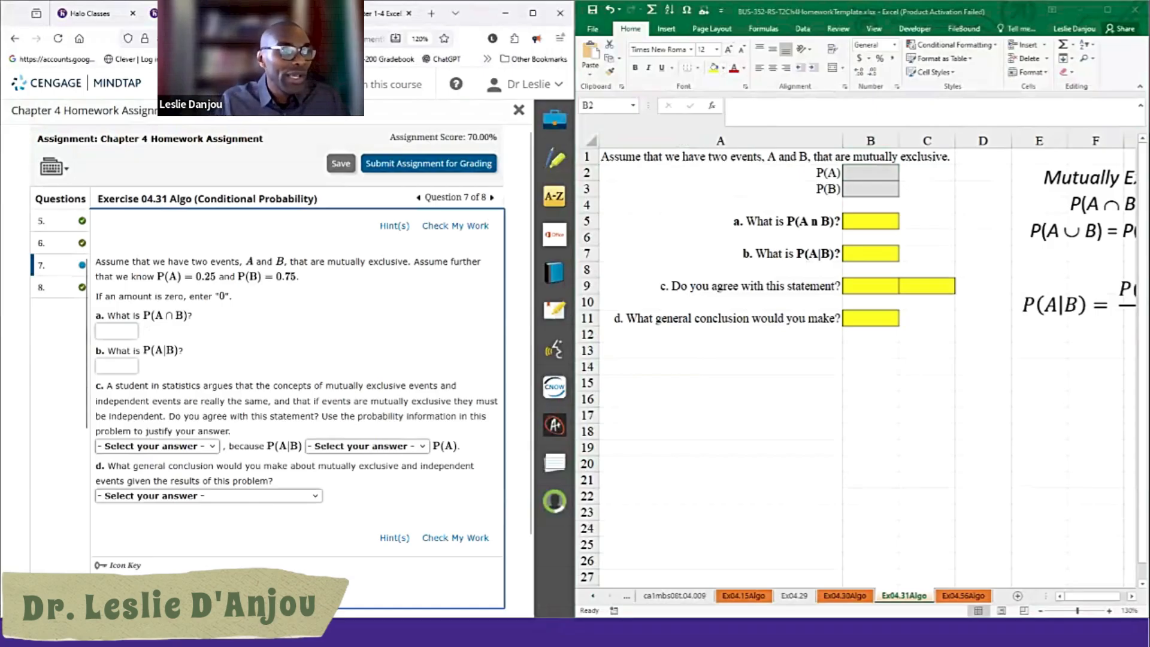
click(871, 173)
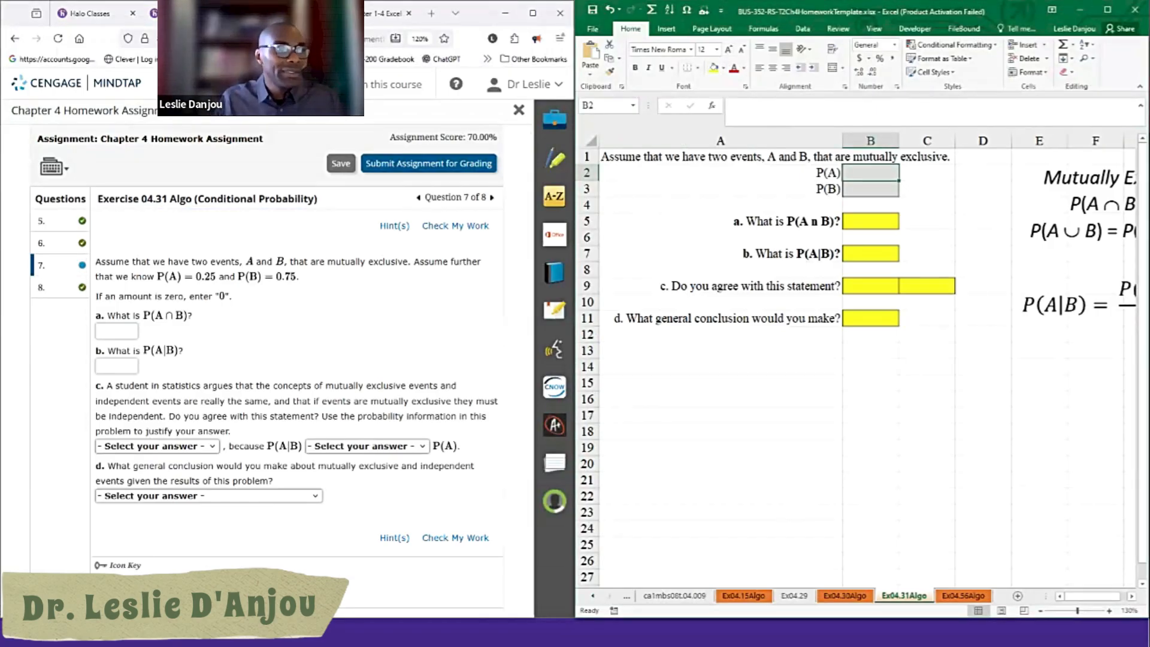
text(0.25)
key(Return)
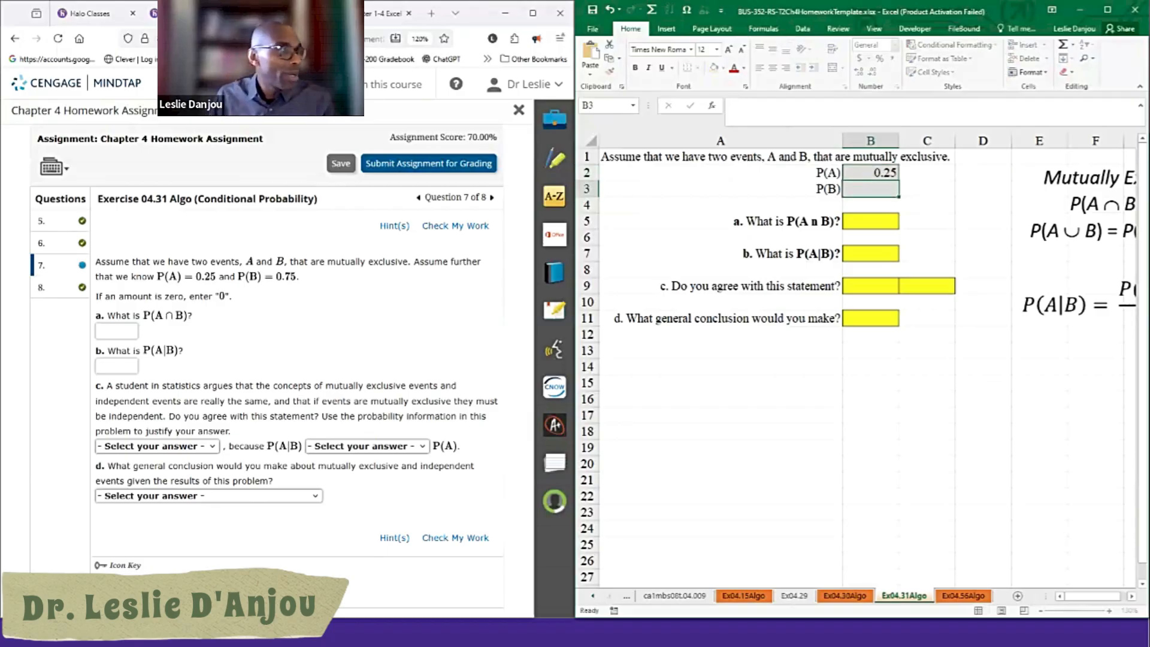
text(0.75)
key(Return)
key(Return)
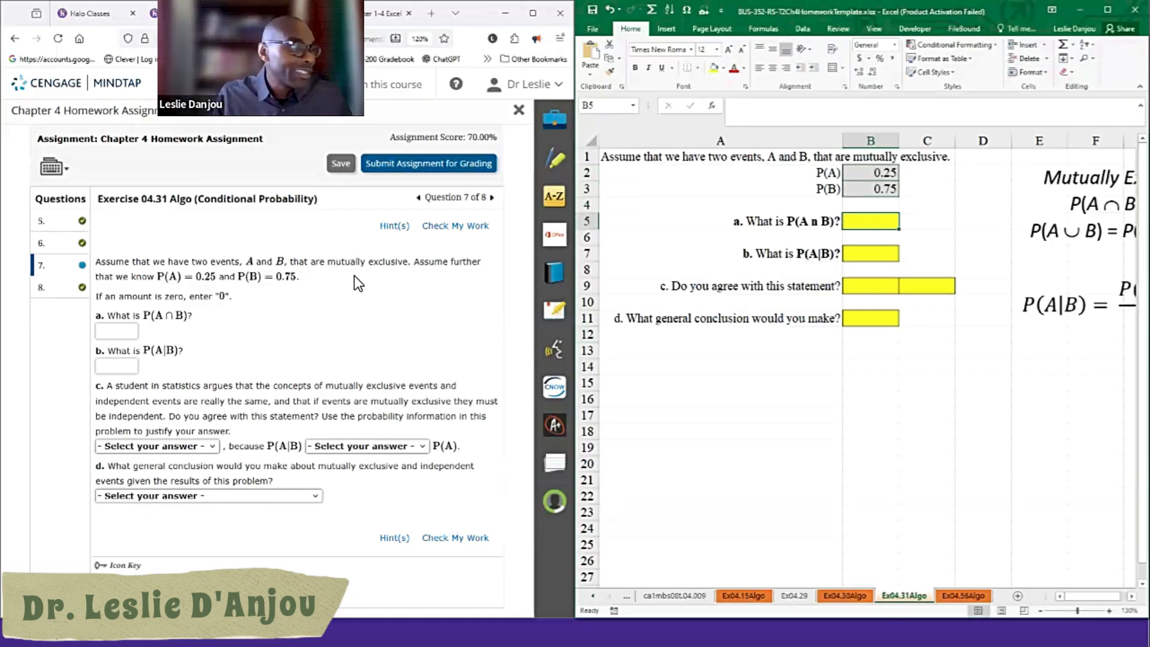
Step: Answer parts a and b of Exercise 04.31 in MindTap with 0 each and check the work
click(113, 335)
text(0)
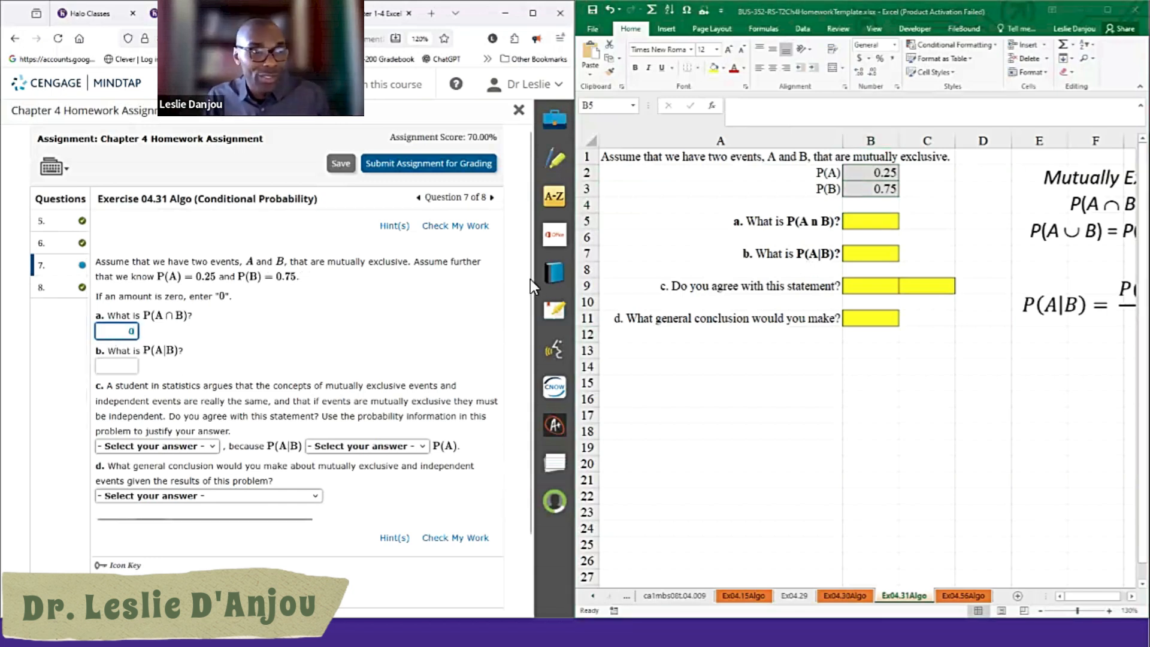
click(113, 368)
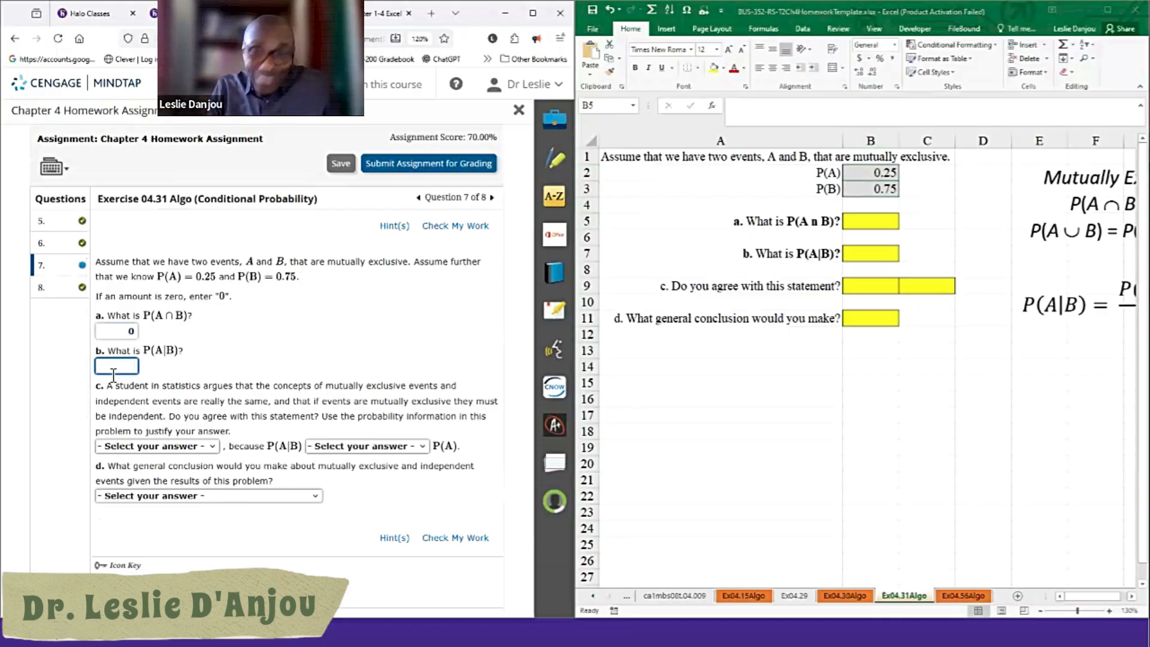
text(0)
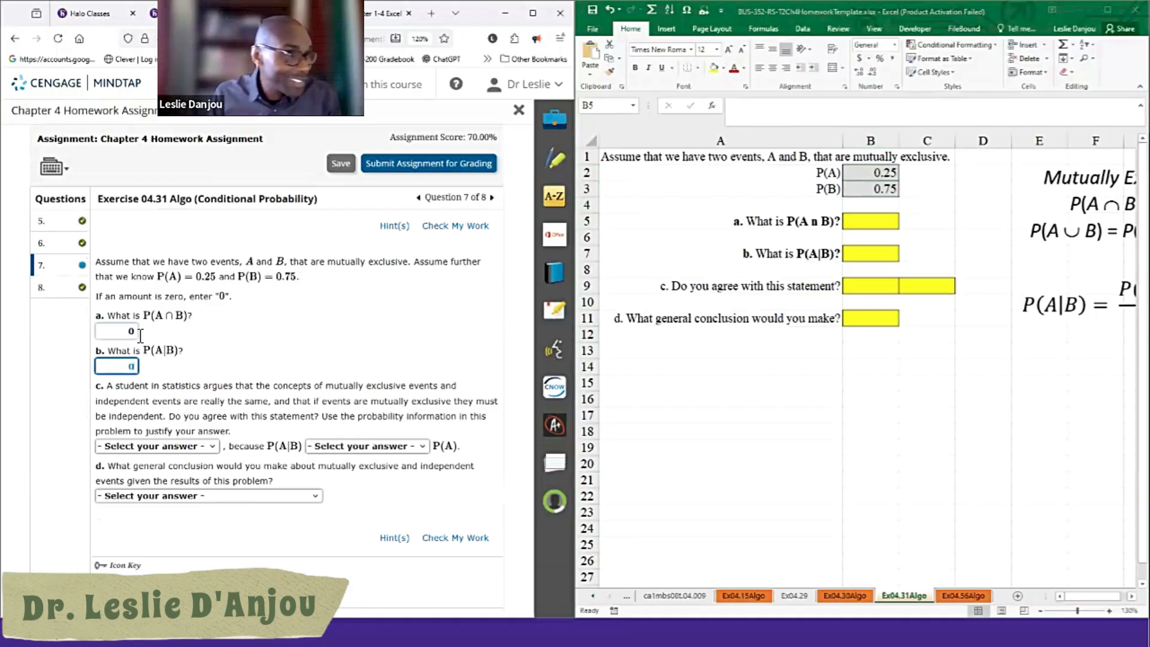
click(446, 232)
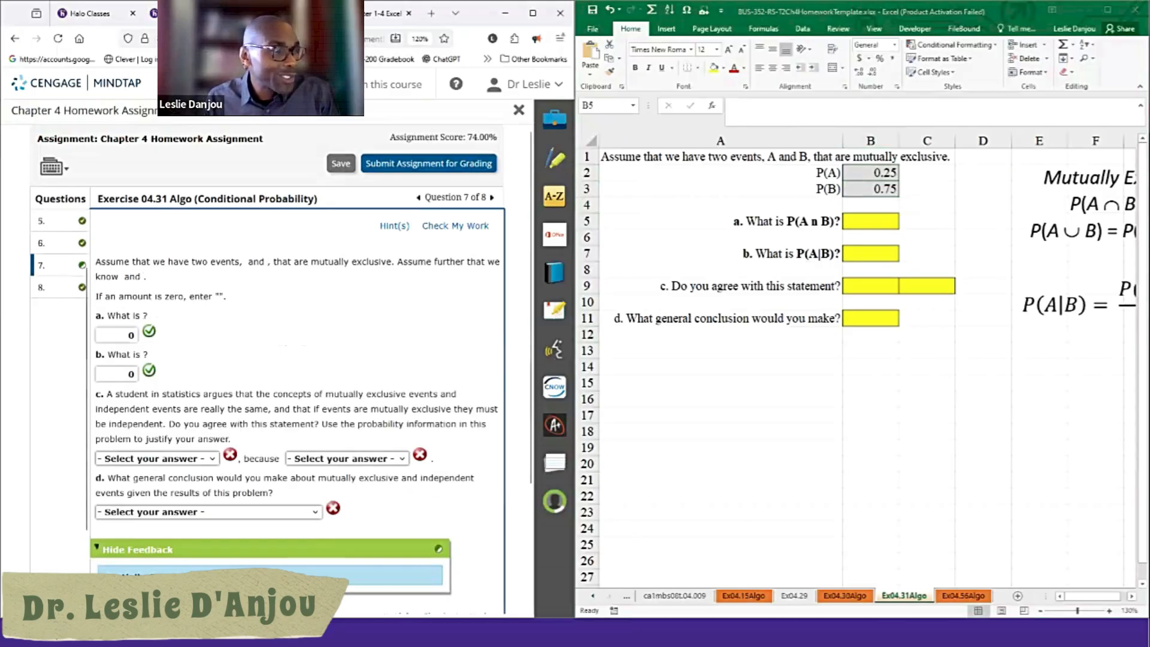
Step: Record the answers to parts a and b in the Ex04.31Algo worksheet by entering 0 in B5 and 0 in B7
click(870, 221)
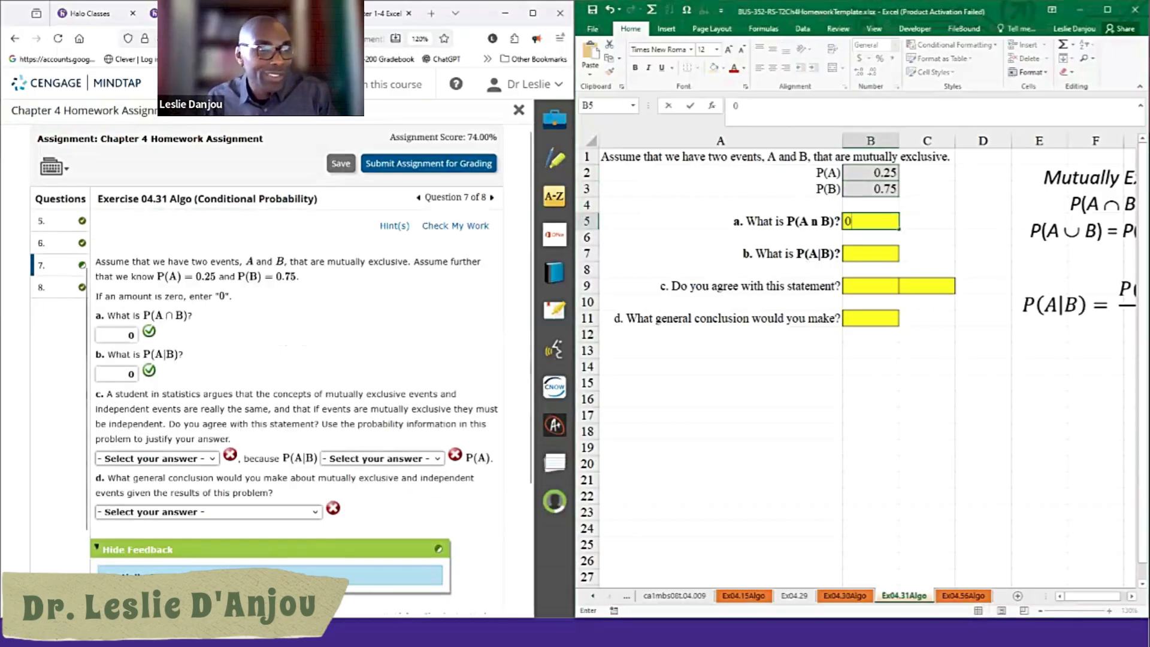
text(0)
click(870, 253)
text(00)
key(BackSpace)
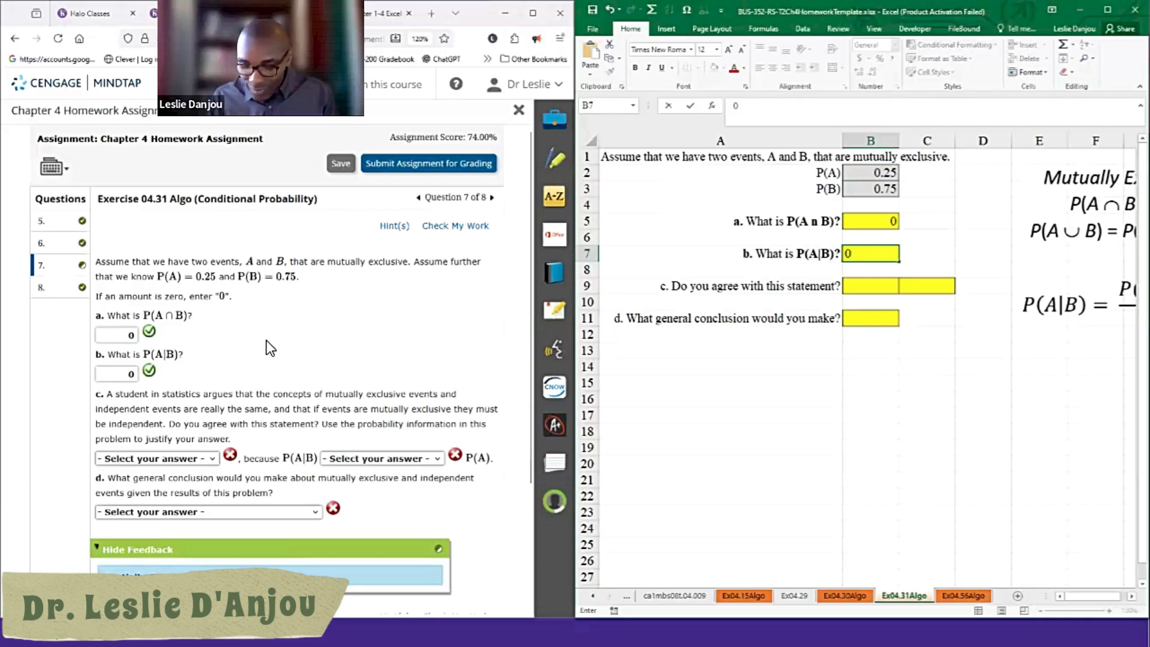
key(Return)
click(156, 458)
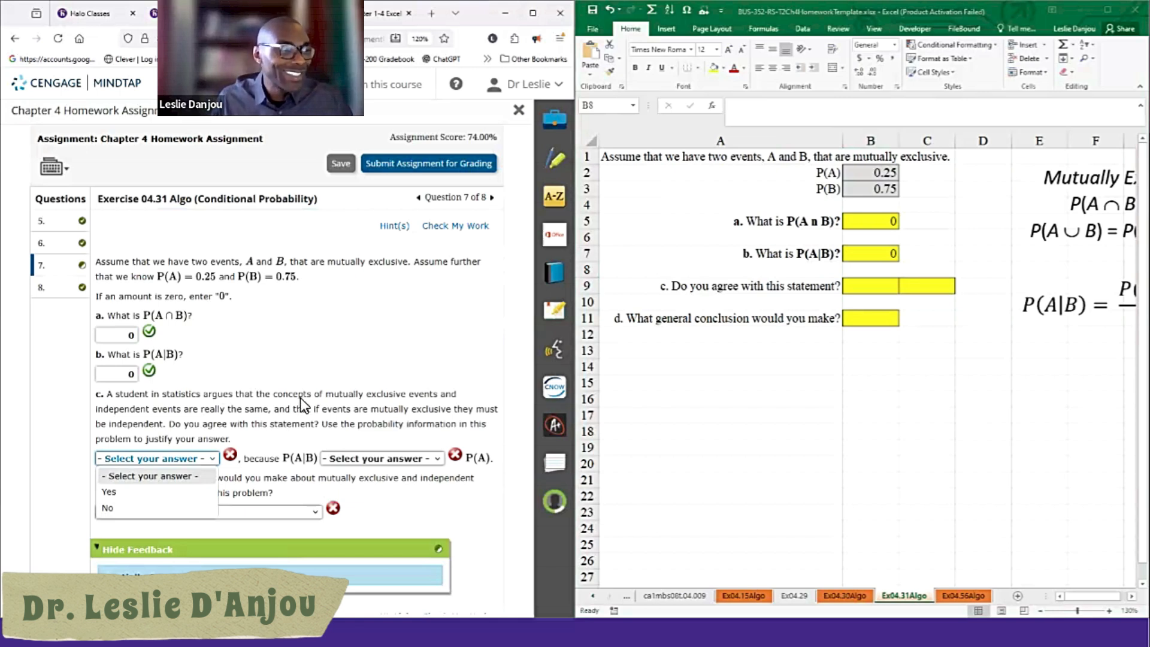
click(273, 412)
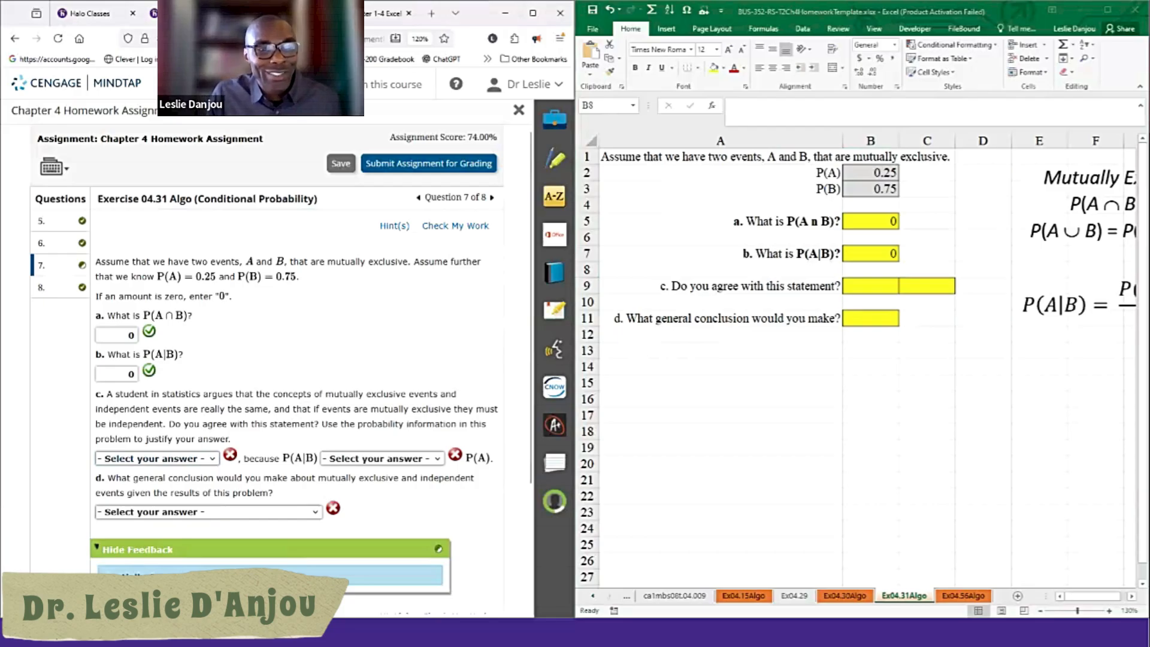
click(870, 270)
key(Down)
key(Down)
key(Down)
key(Down)
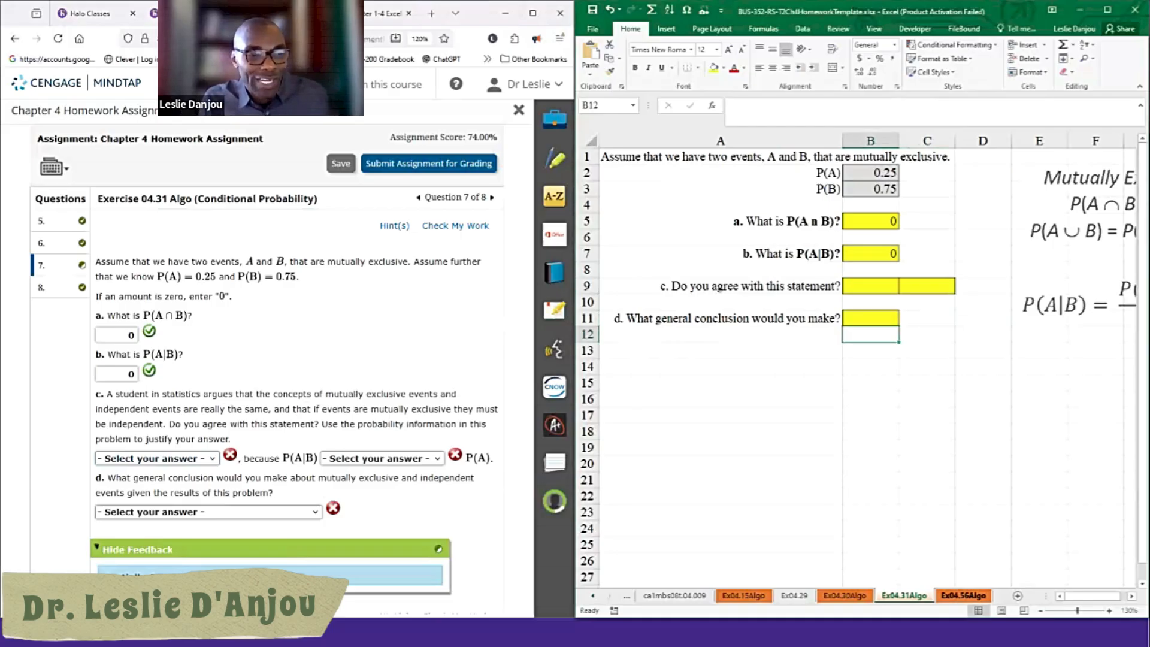
Step: Open the Ex04.56Algo worksheet and the matching Exercise 04.56, question 3, in MindTap
click(963, 595)
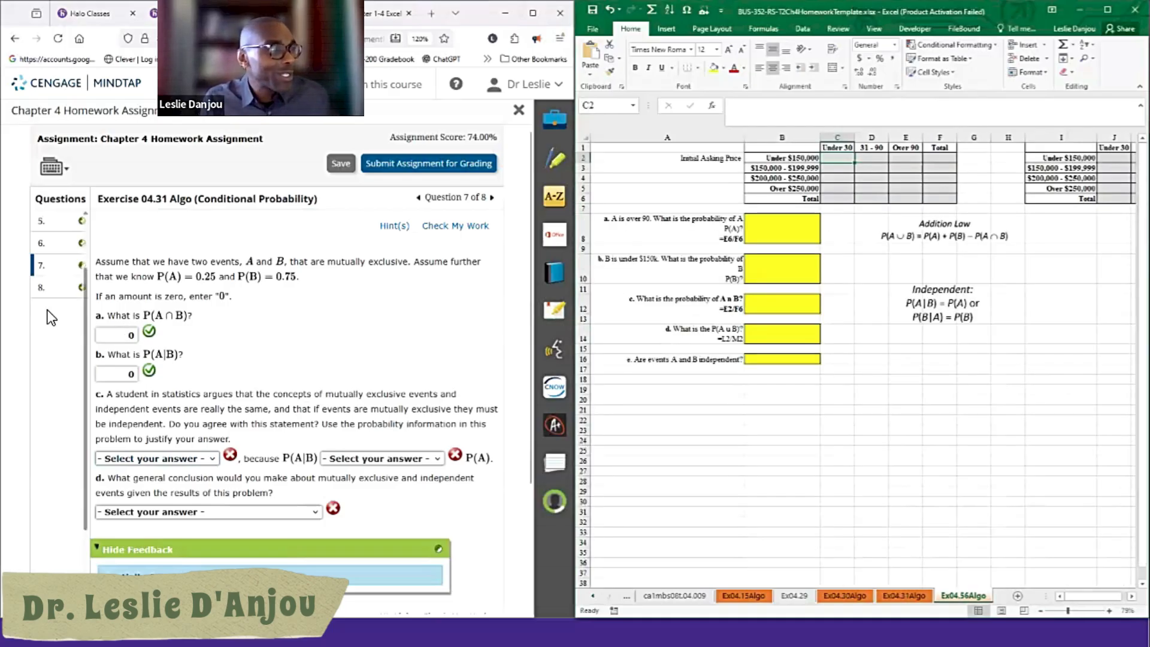
click(69, 310)
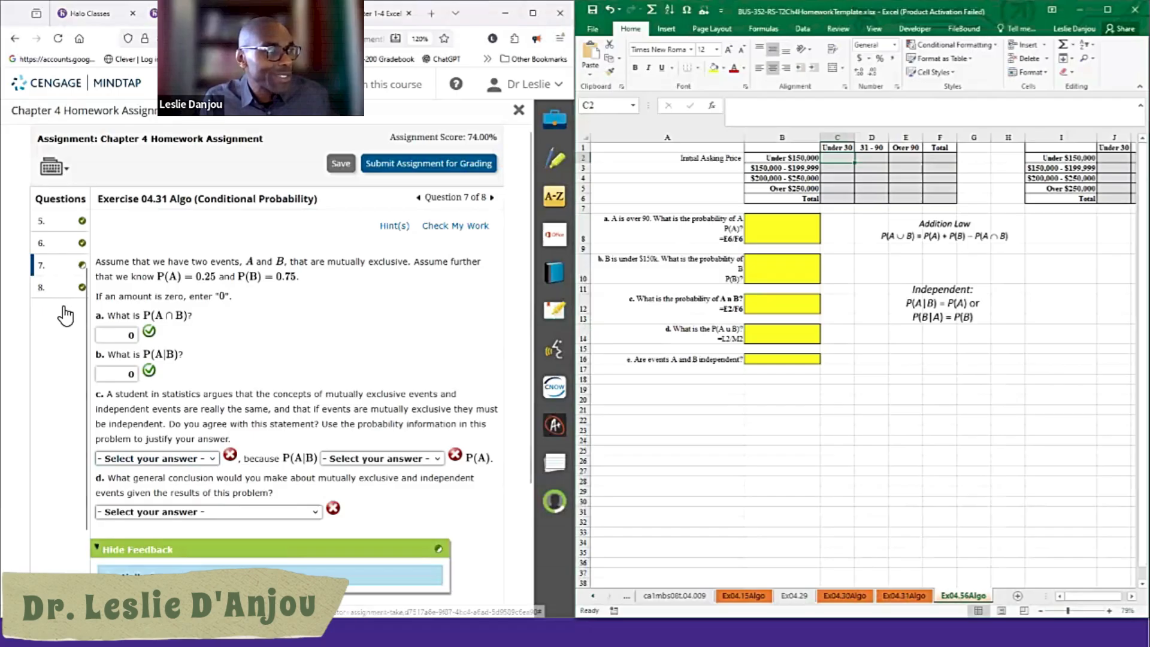
scroll(69, 293, up, 3)
click(67, 277)
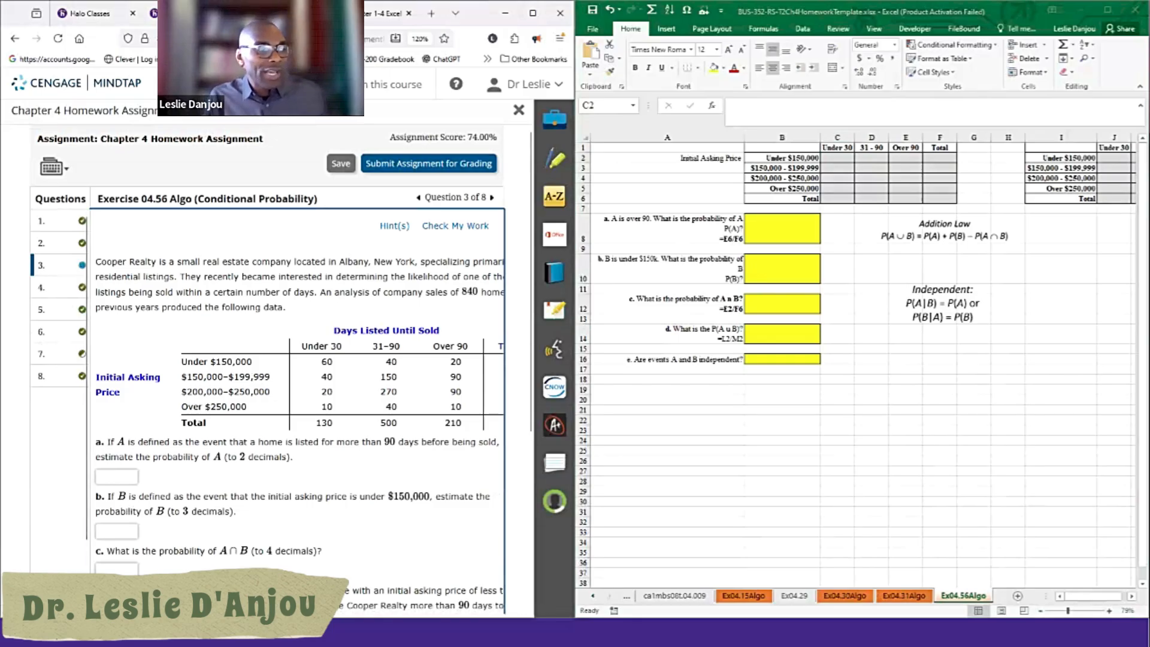
Step: Try to copy the Under $150,000 row of the MindTap table into the worksheet starting at C2, and undo the paste
key(ctrl+minus)
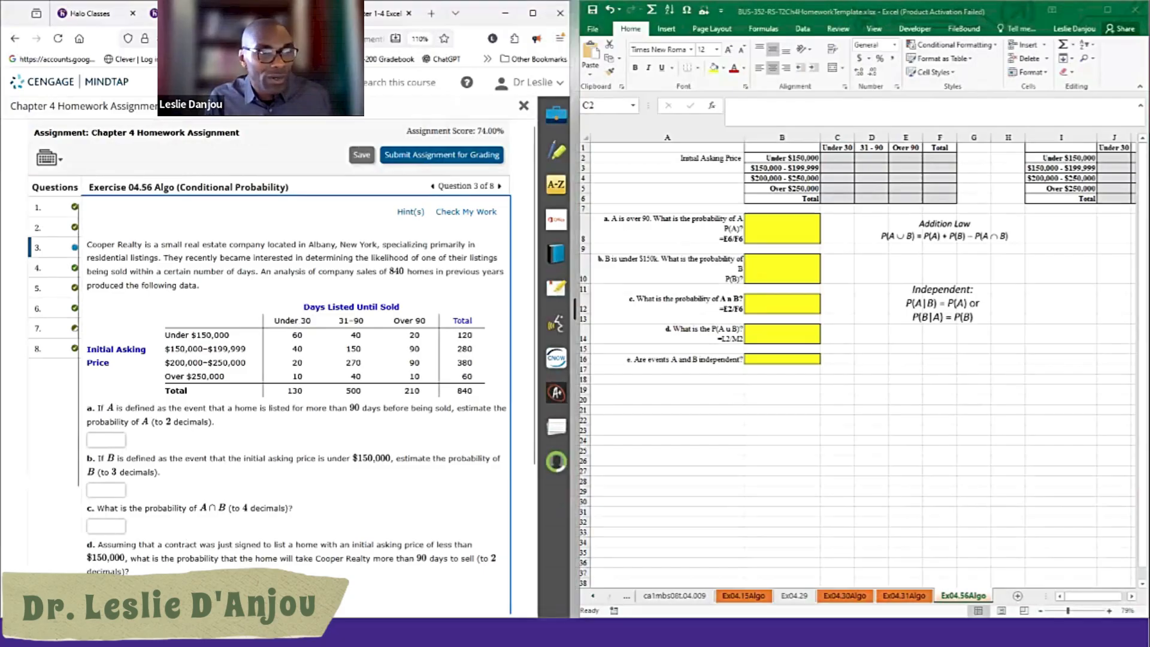
click(837, 158)
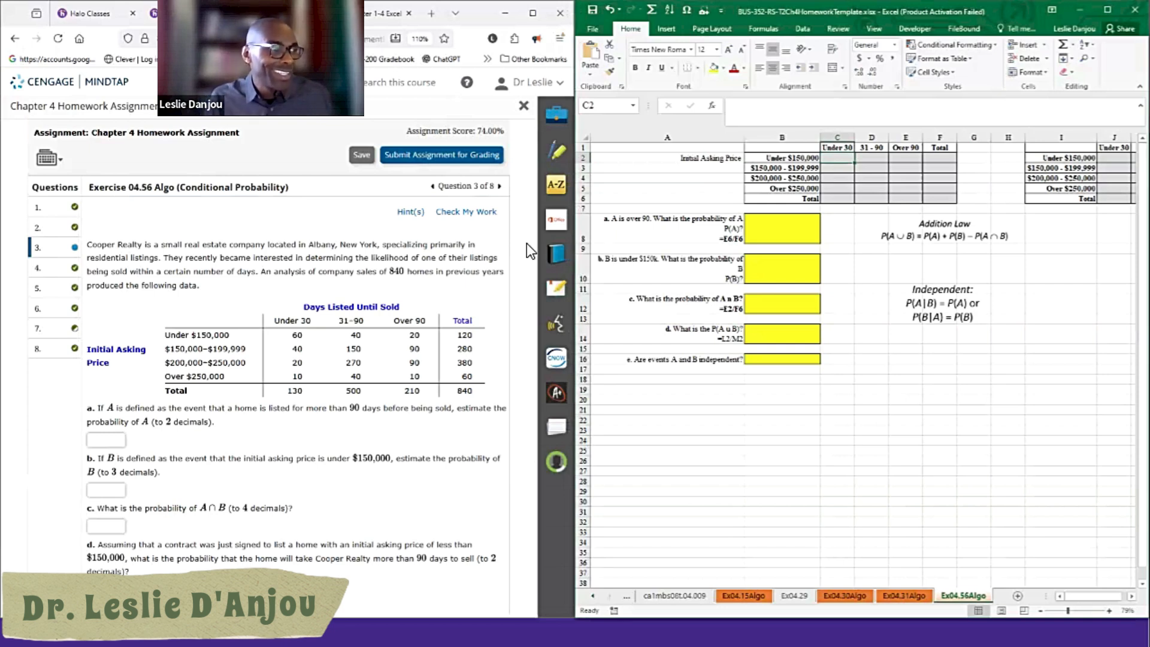
drag(294, 339, 476, 347)
key(ctrl+c)
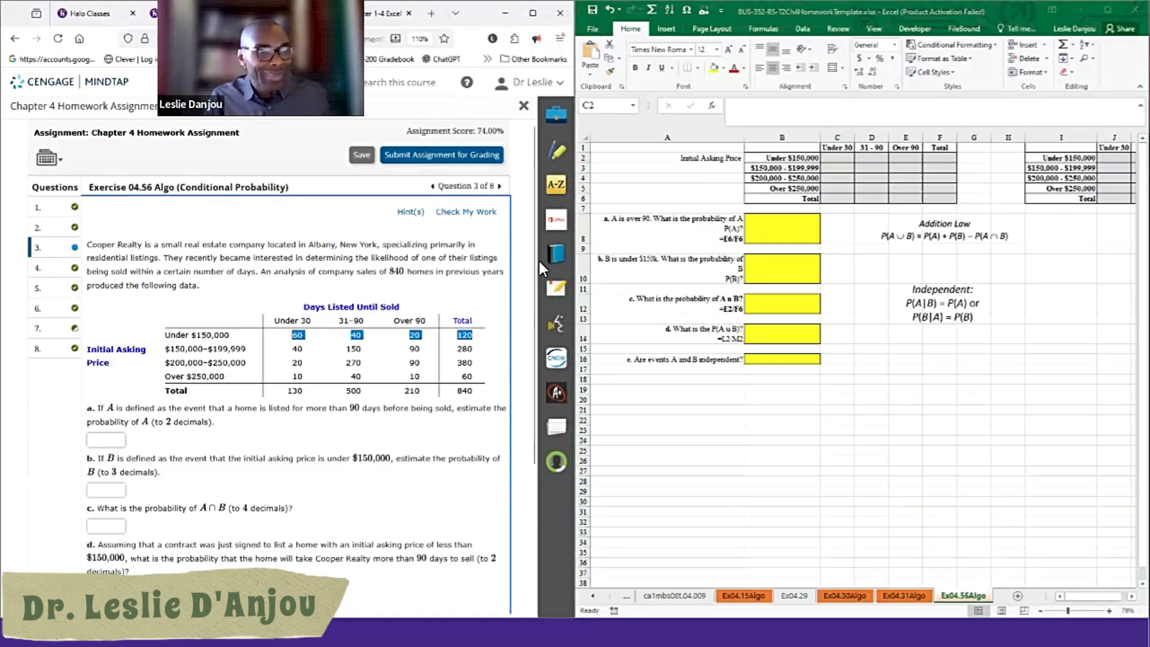
click(837, 158)
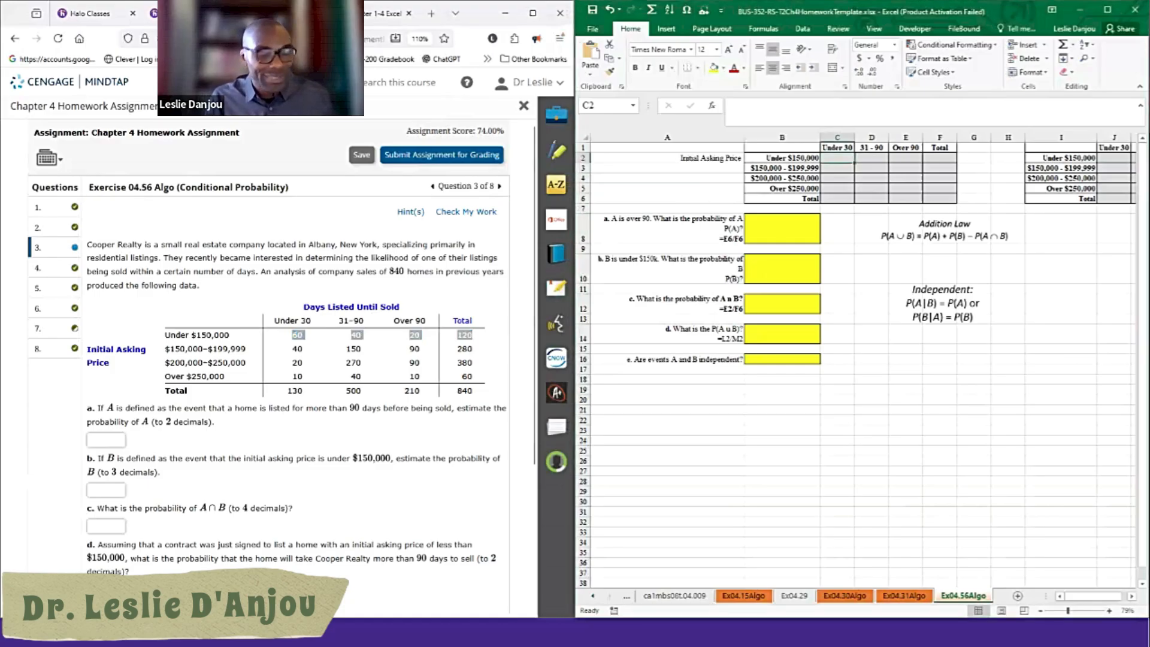
key(ctrl+v)
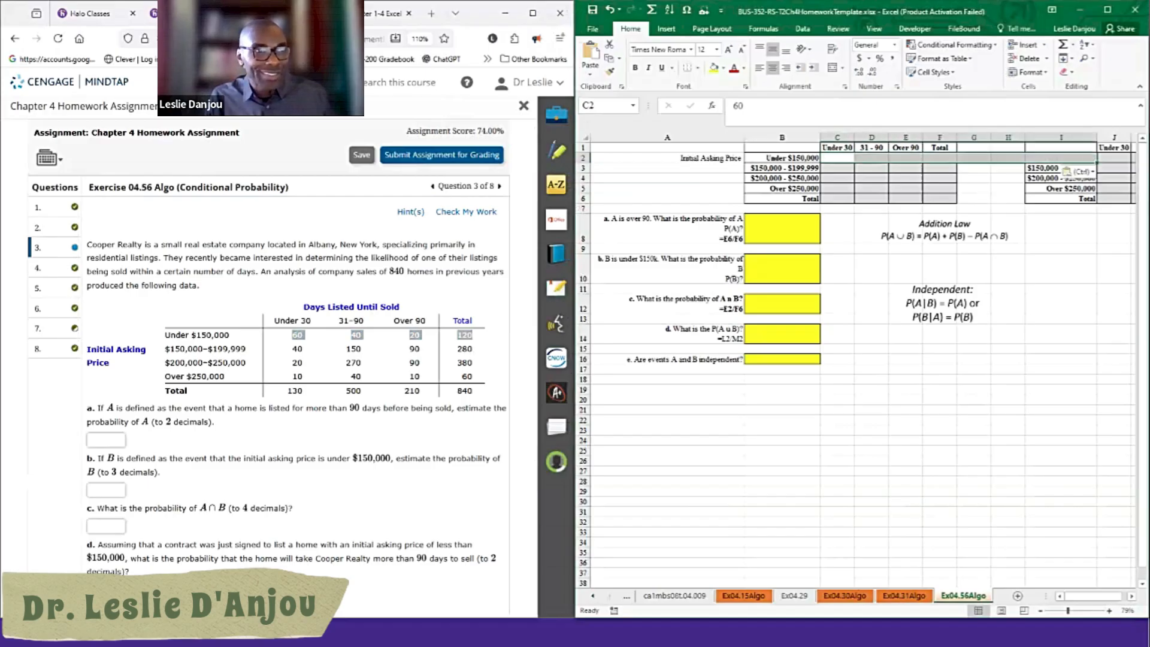
key(ctrl+z)
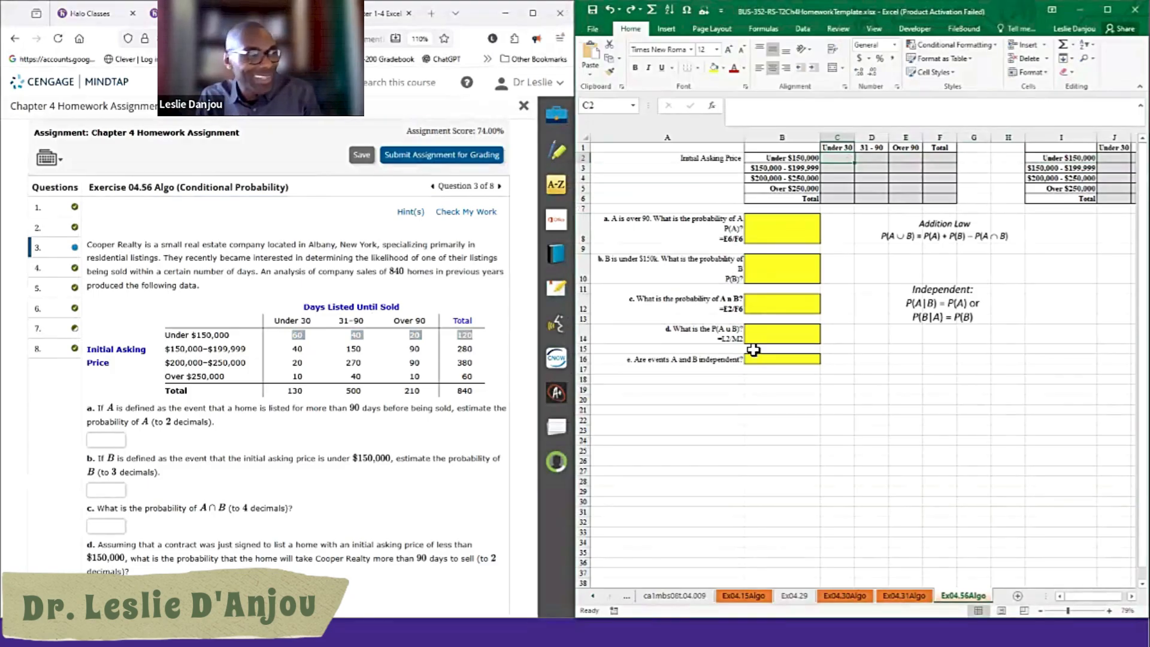
Step: Fill the Under 30 column, C2:C6, of the counts table with 60, 40, 20, 10 and a total of 130
text(60)
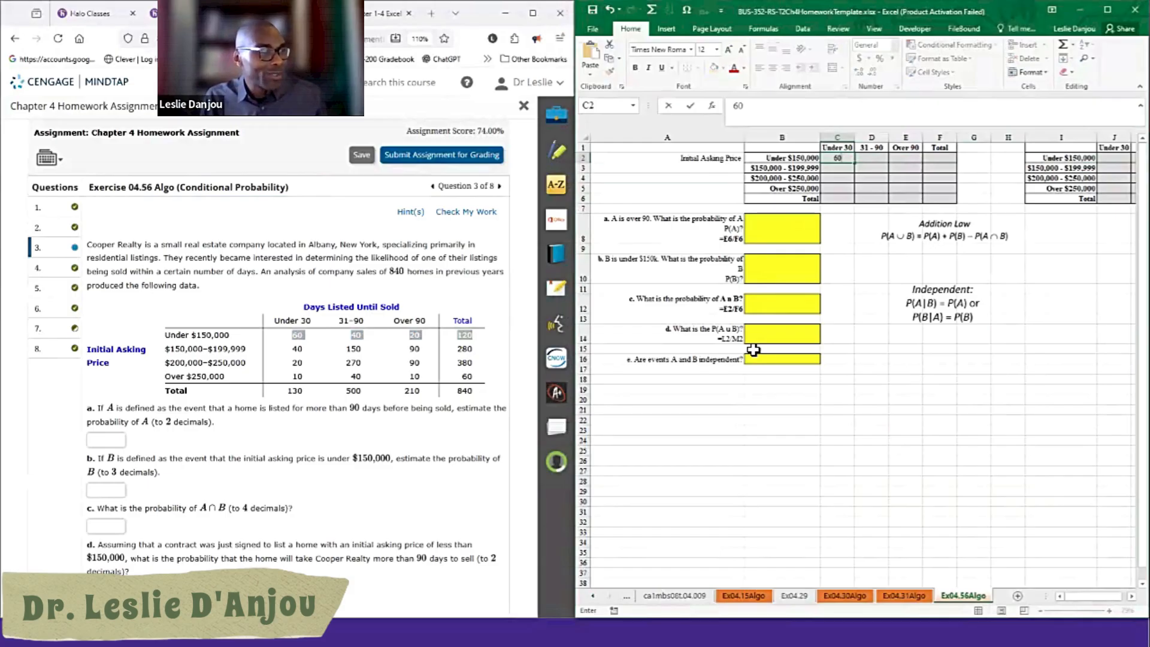
key(Return)
text(40)
key(Return)
text(20)
key(Return)
text(10)
key(Return)
text(130)
Step: Fill the 31 - 90 column, D2:D6, of the counts table with 40, 150, 270, 4 and a total of 500
click(872, 158)
text(40)
key(Return)
text(150)
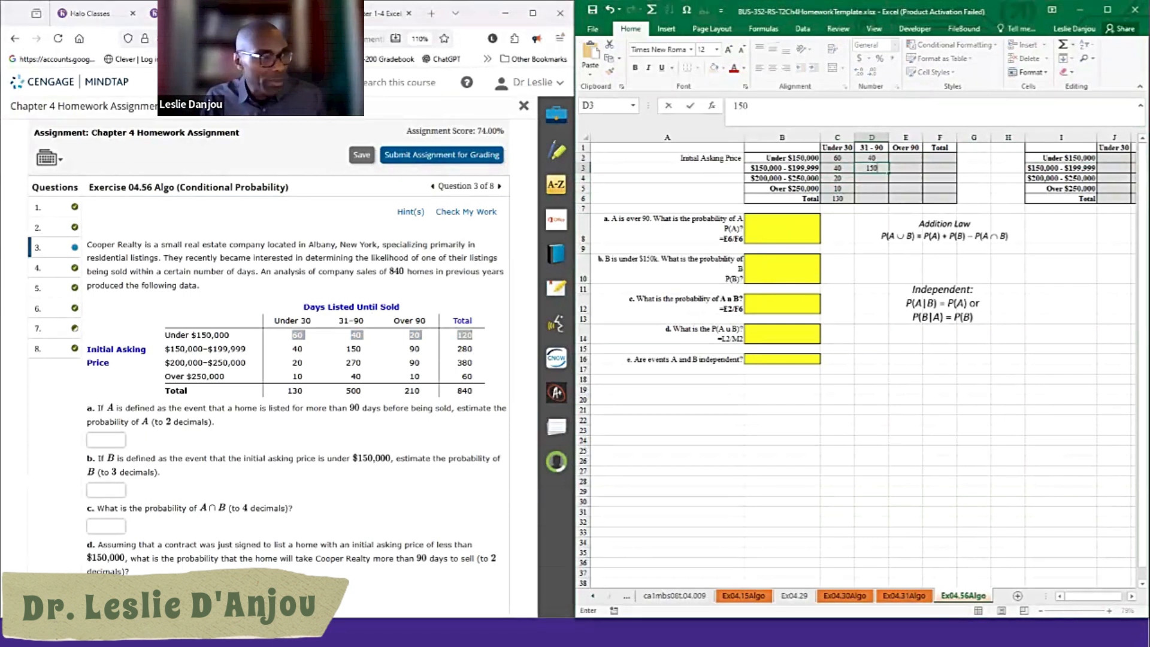
key(Return)
text(270)
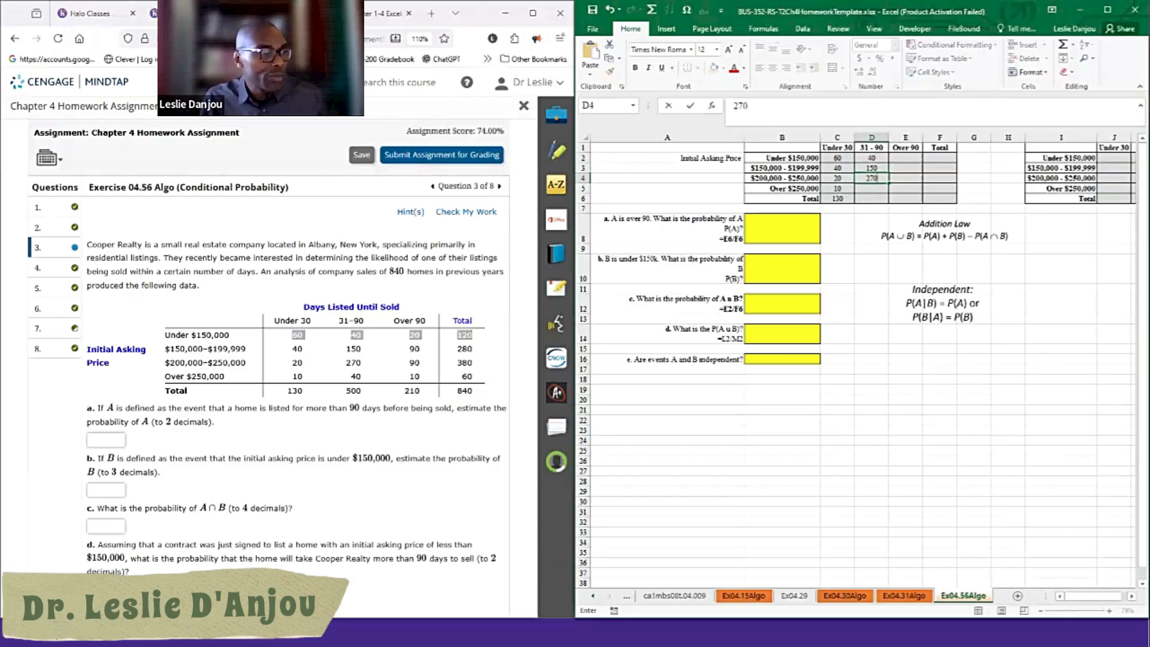
key(Return)
text(4)
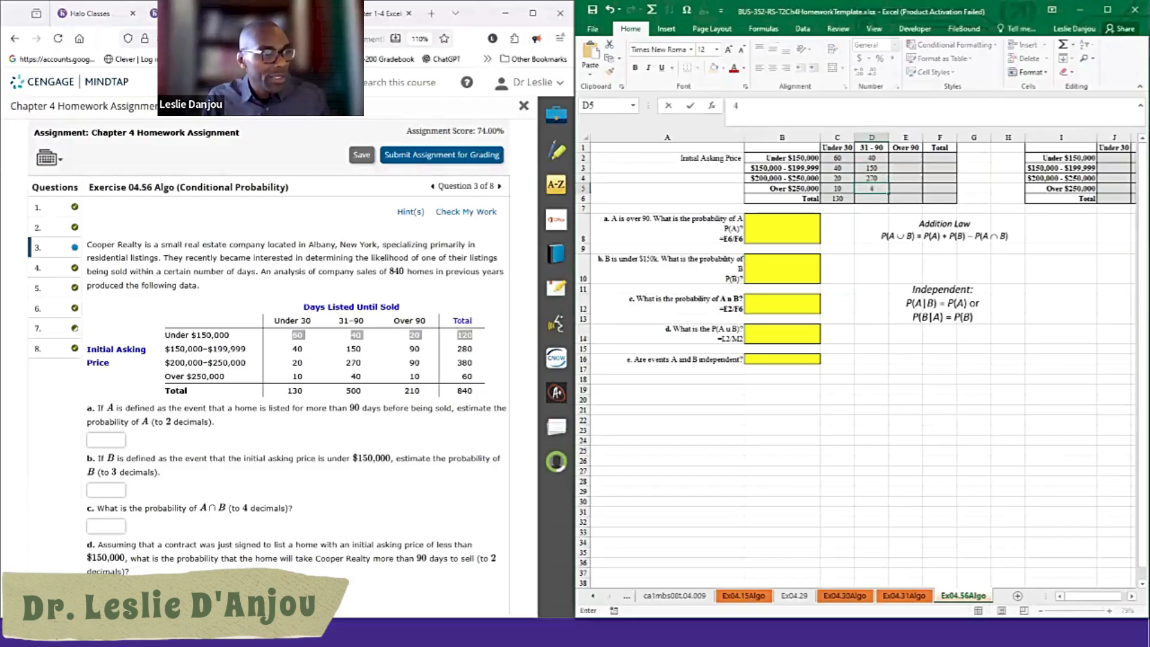
key(Return)
text(500)
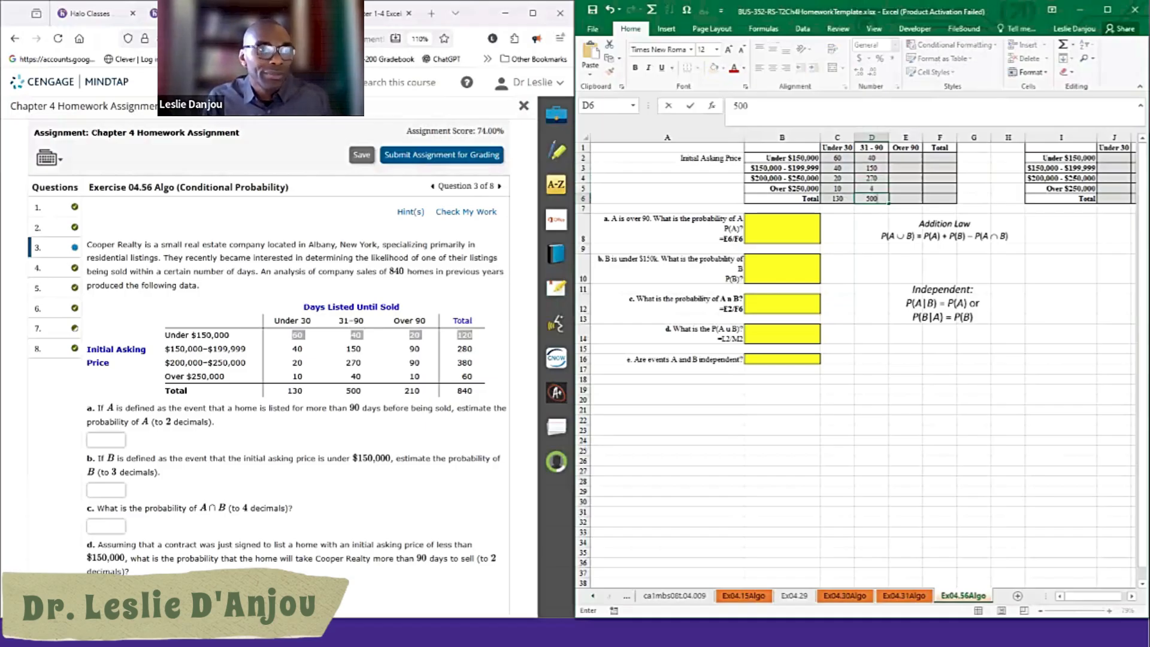
Step: Fill the Over 90 column, E2:E6, of the counts table with 20, 90, 90, 10 and a total of 210
click(905, 158)
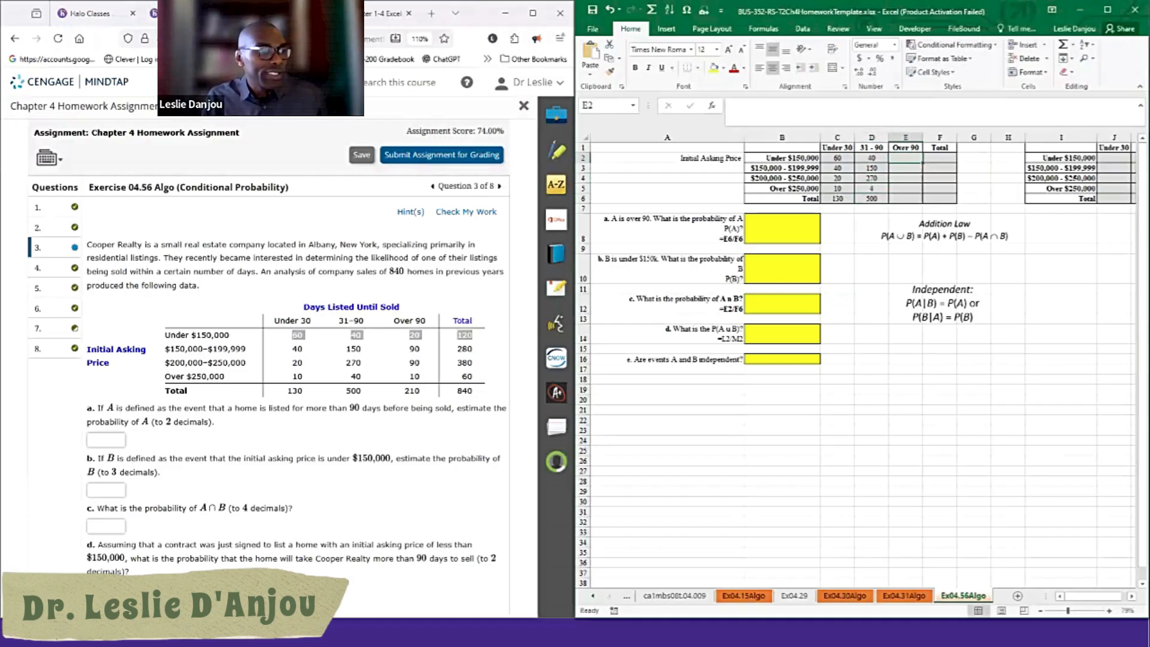
text(20)
key(Return)
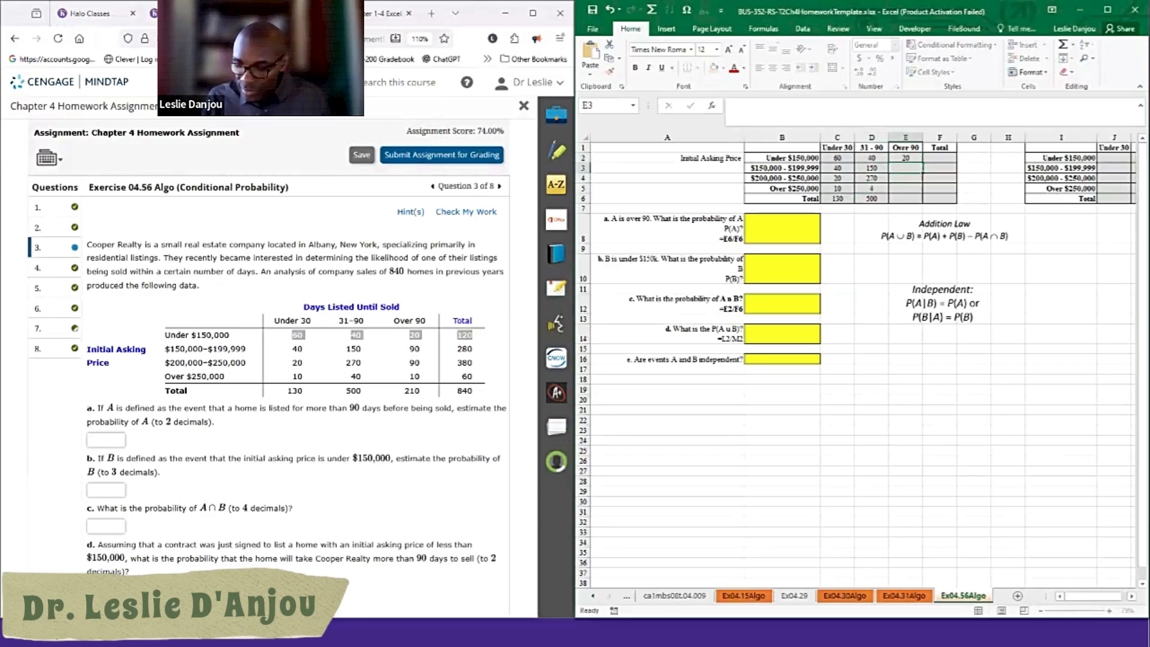
text(90)
key(Return)
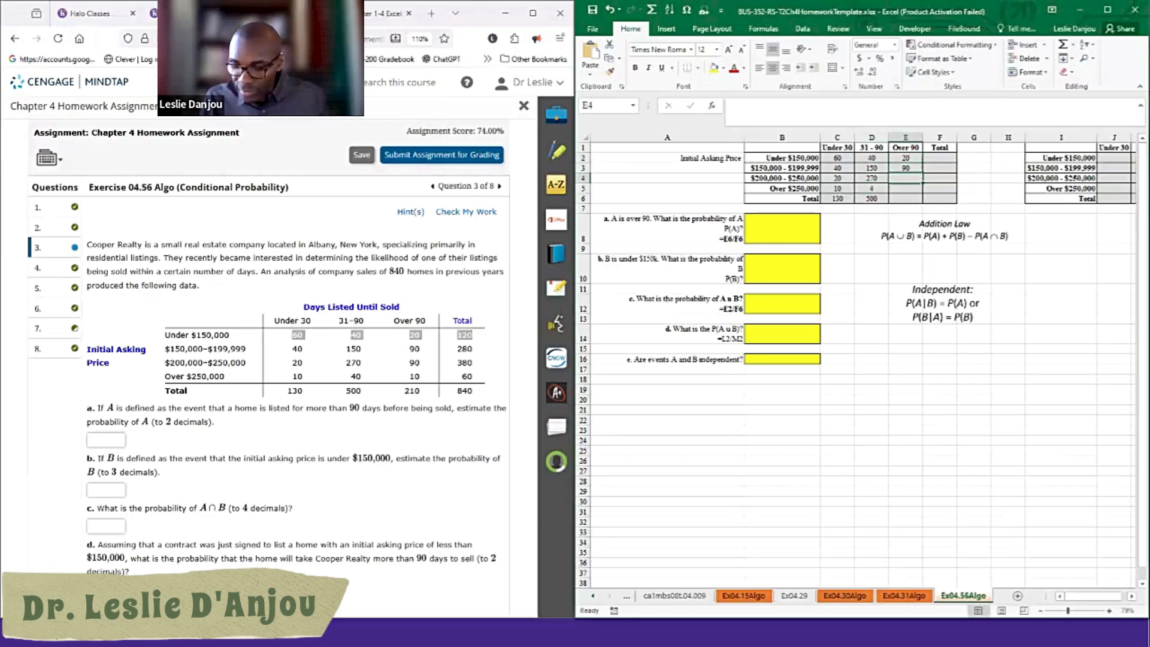
text(90)
key(Return)
text(10)
key(Return)
text(210)
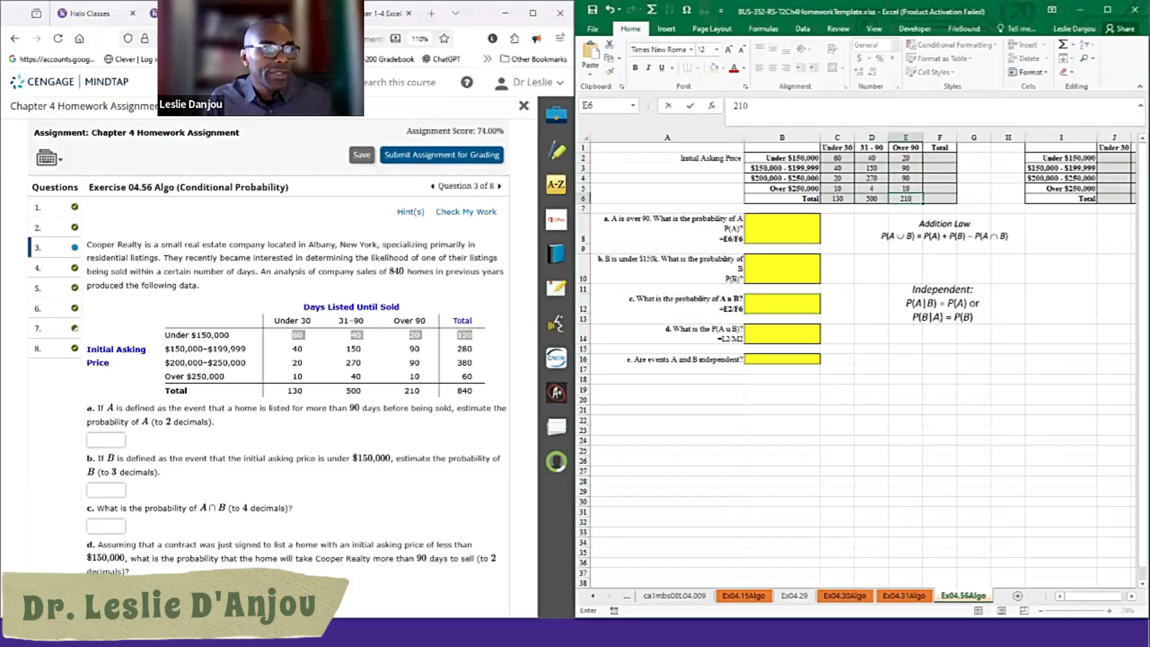
Step: Fill the Total column, F2:F6, of the counts table with 120, 280, 380, 60 and a grand total of 840
click(940, 158)
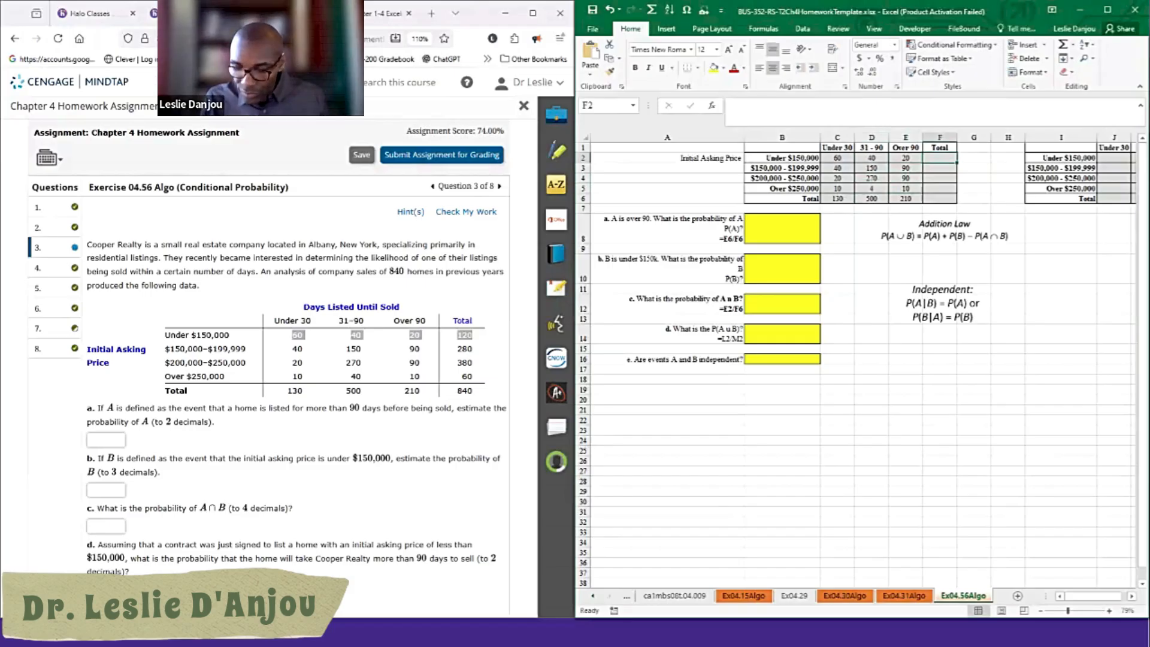
text(120)
key(Return)
text(280)
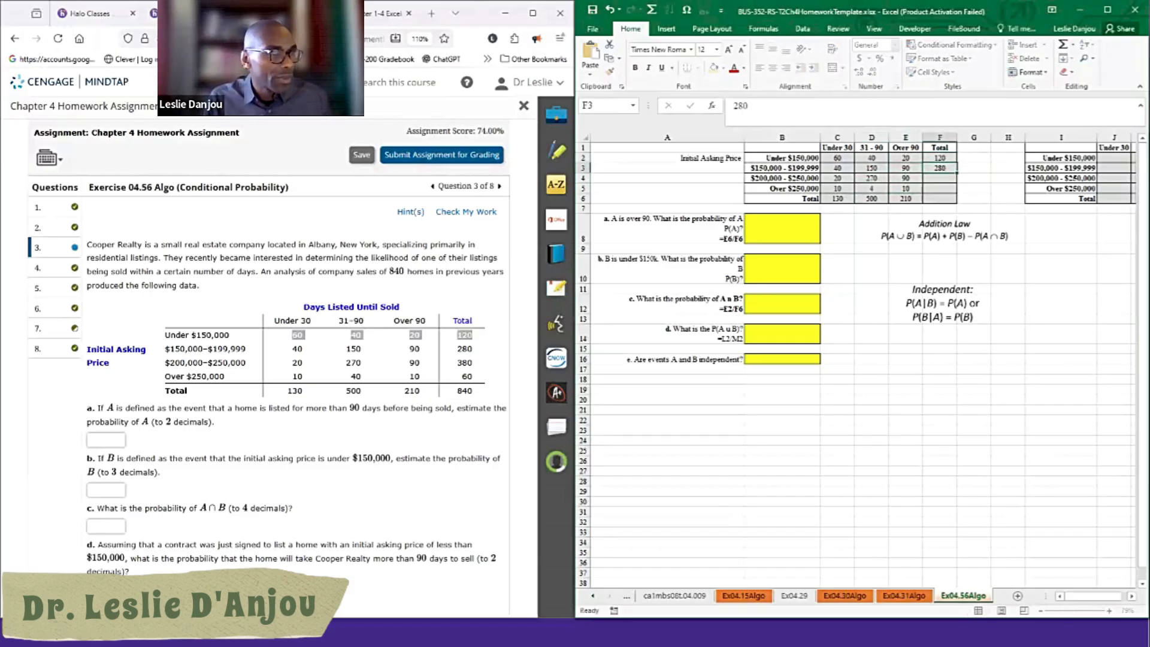
key(Return)
text(2)
key(BackSpace)
text(38)
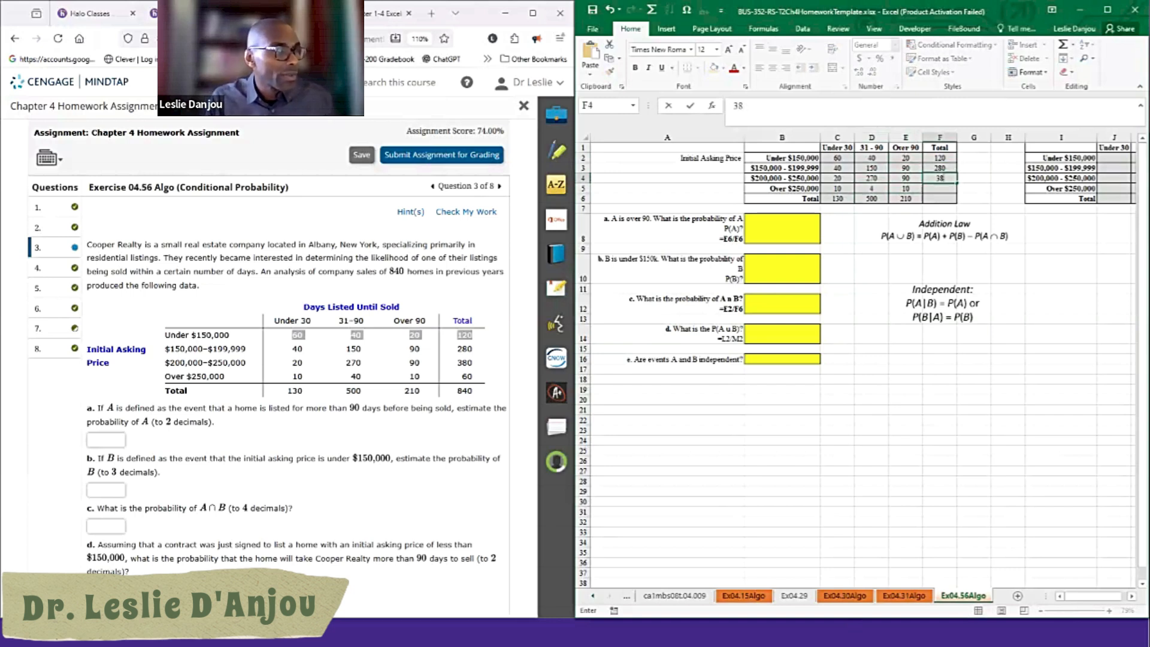
text(0)
key(Return)
text(60)
key(Return)
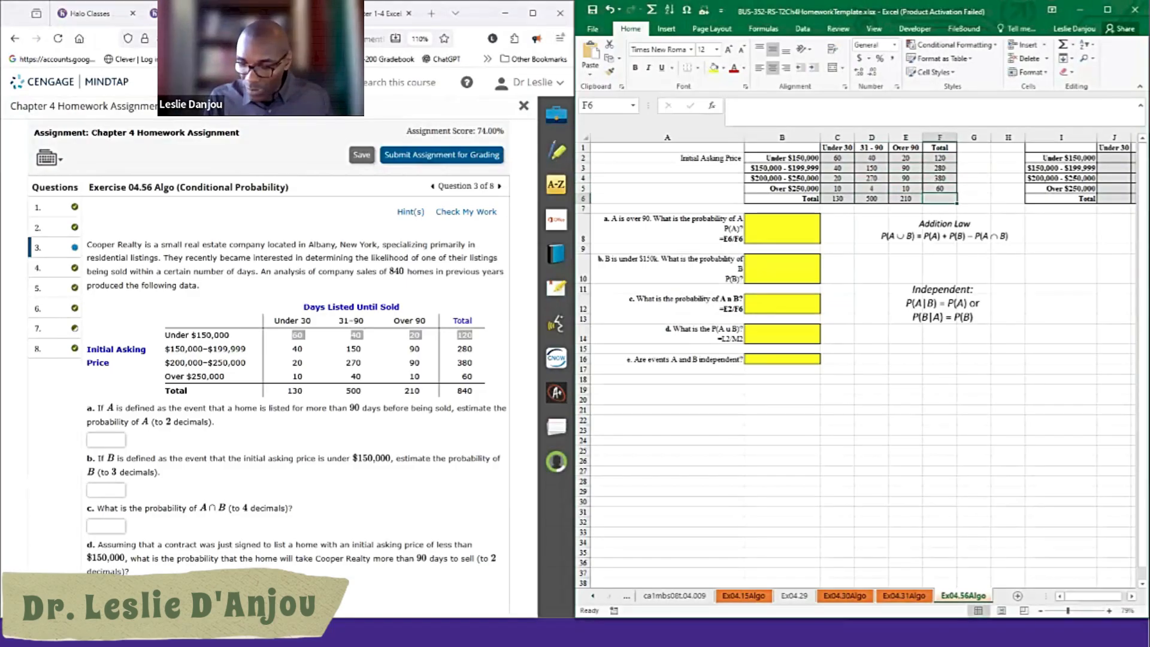
text(840)
key(Return)
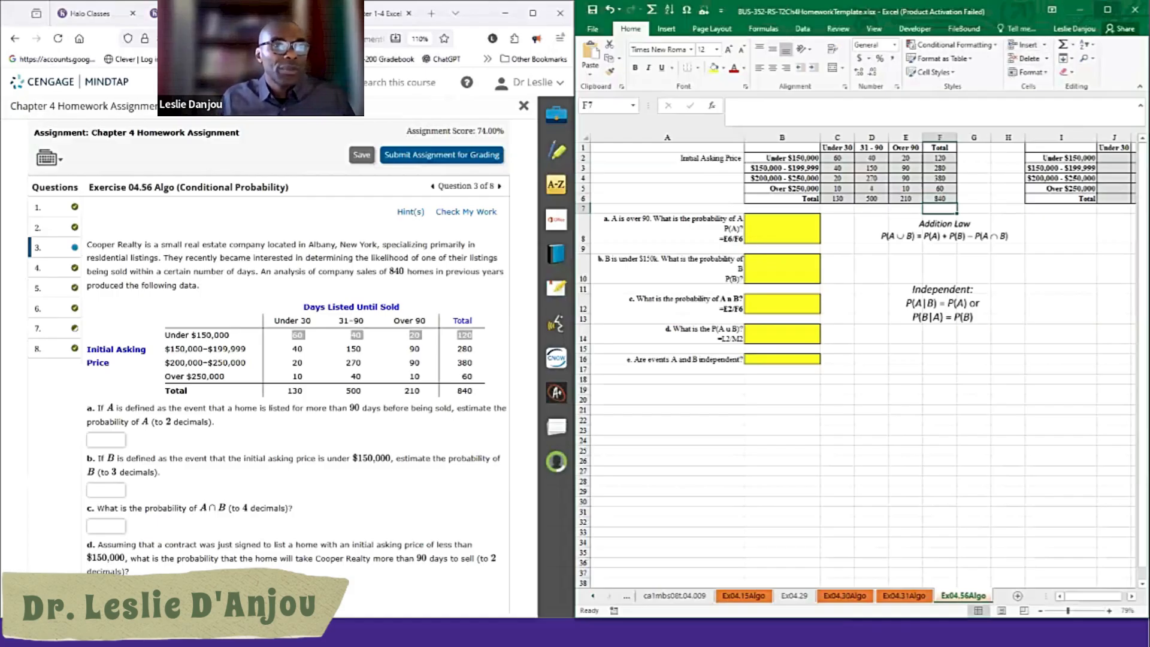
Step: Maximize the workbook window, enter =C2/$F$6 in J2 of the second table and fill the formula through M6
click(1107, 9)
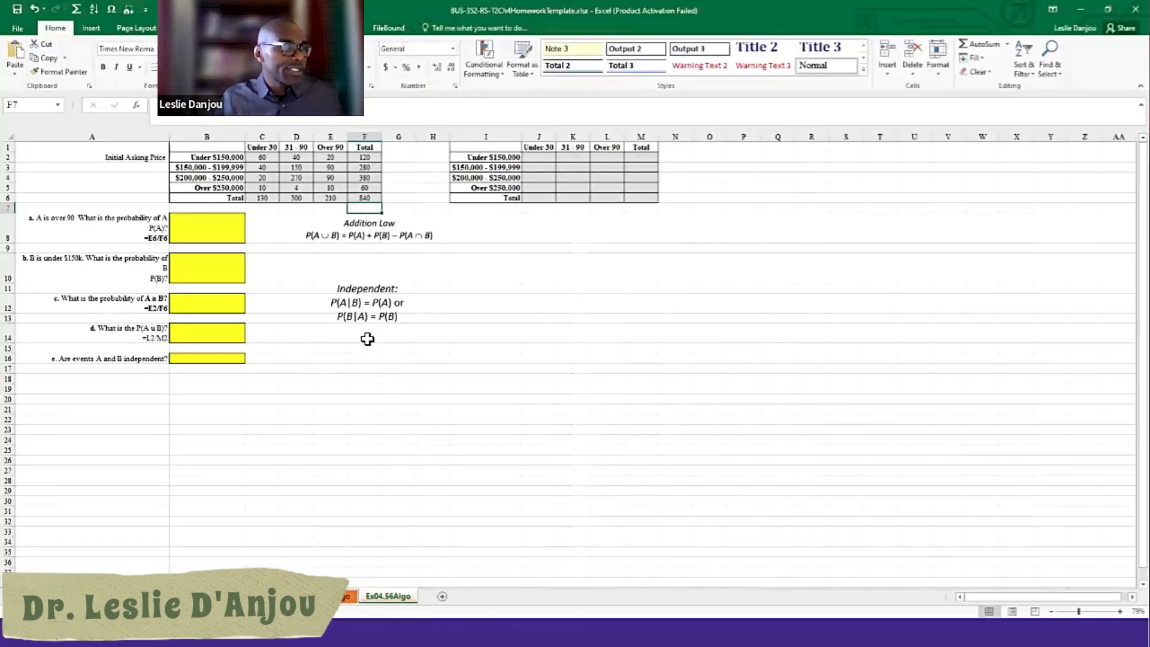
ctrl+scroll(367, 339, up, 5)
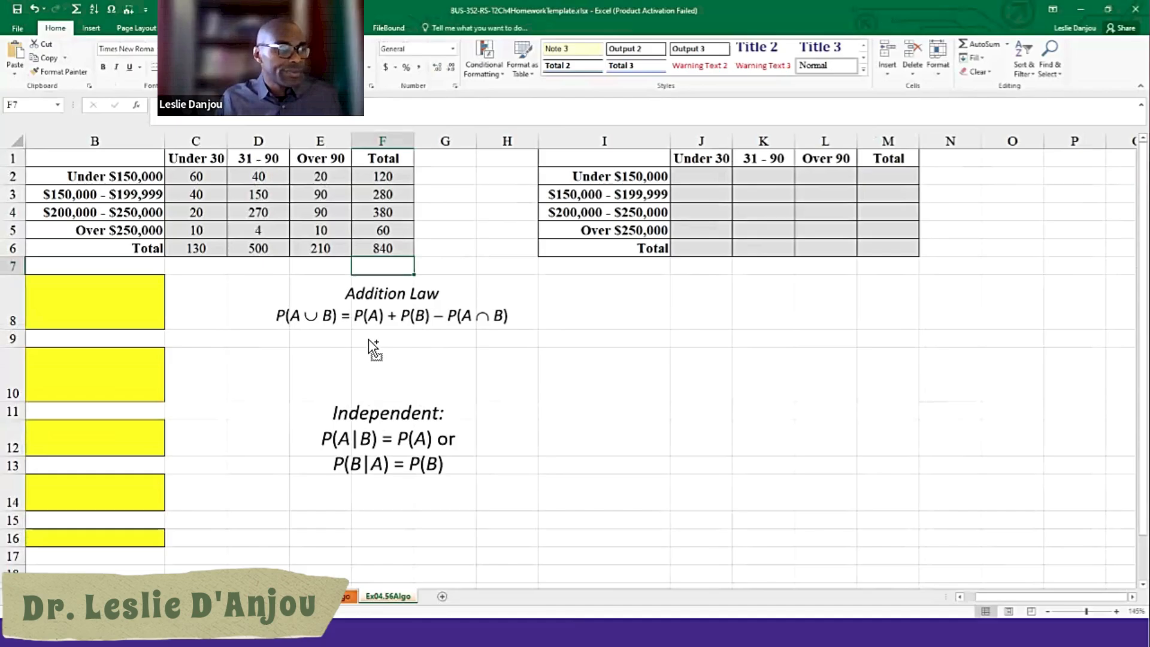
ctrl+scroll(367, 339, down, 1)
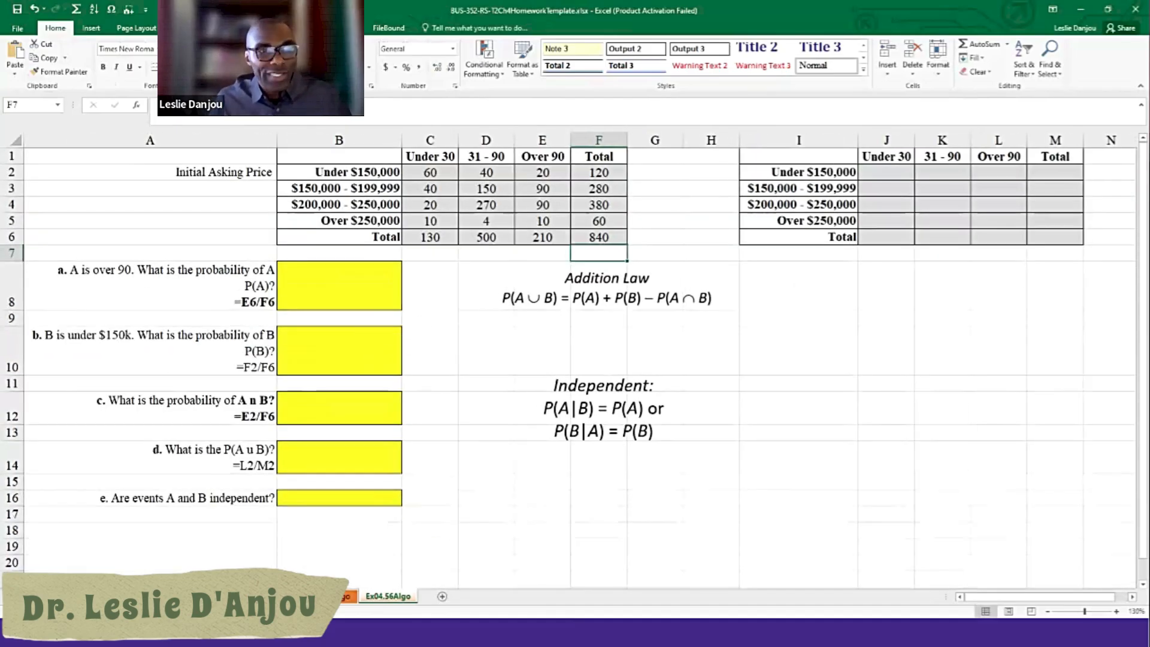
click(886, 173)
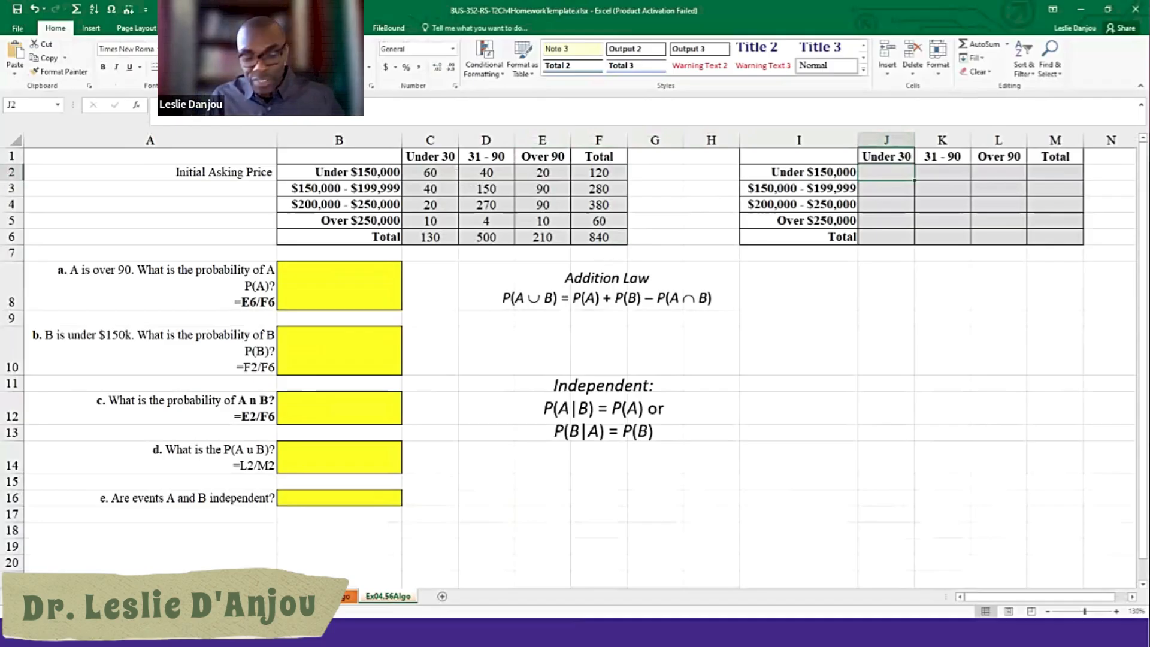
text(=)
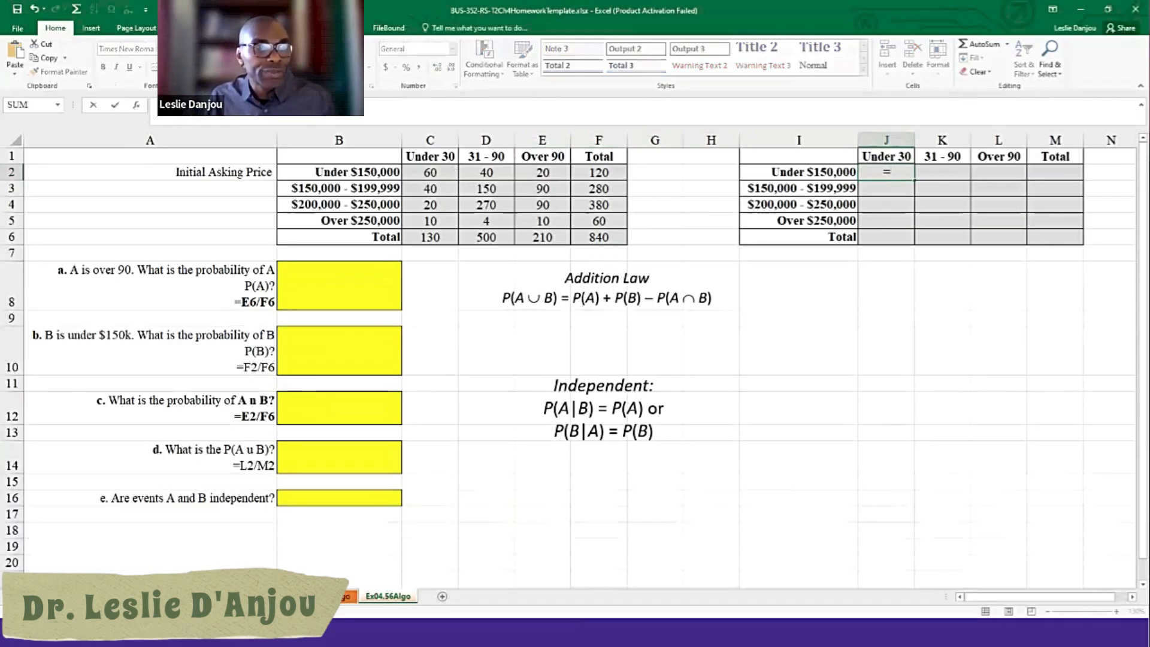
click(427, 172)
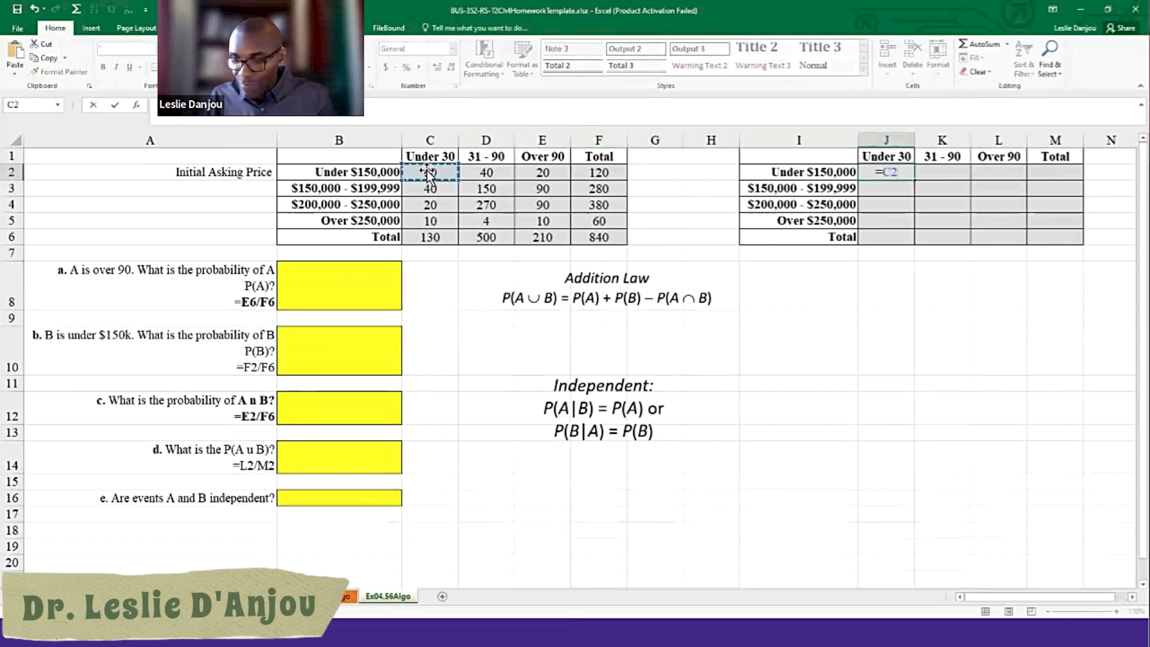
text(/)
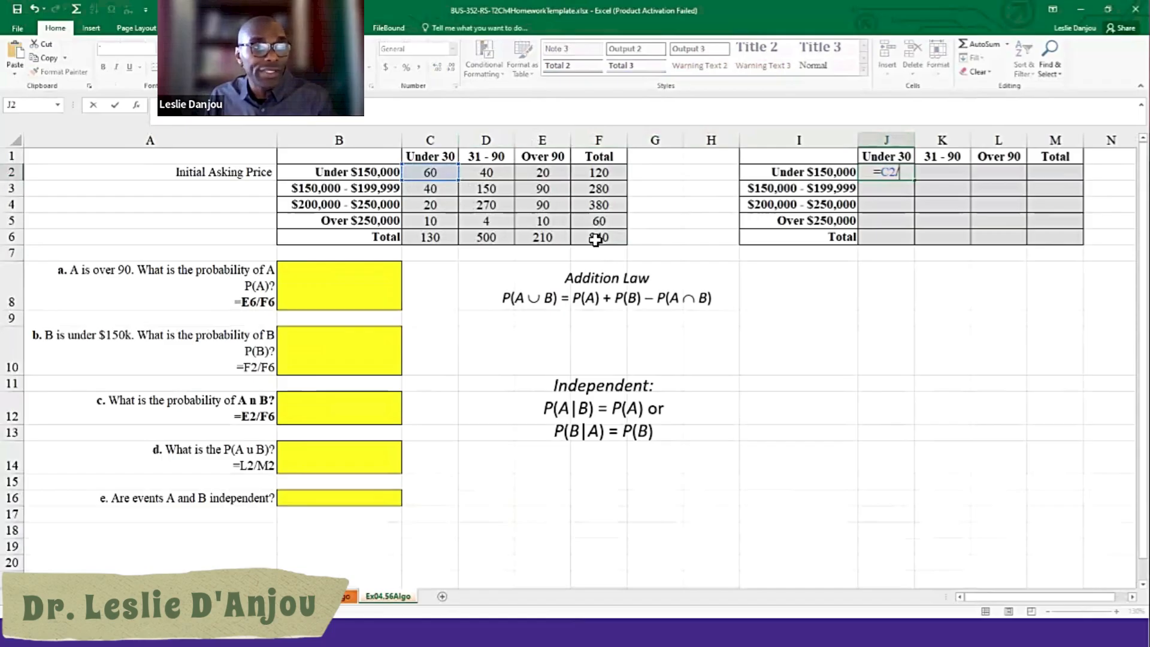
click(601, 239)
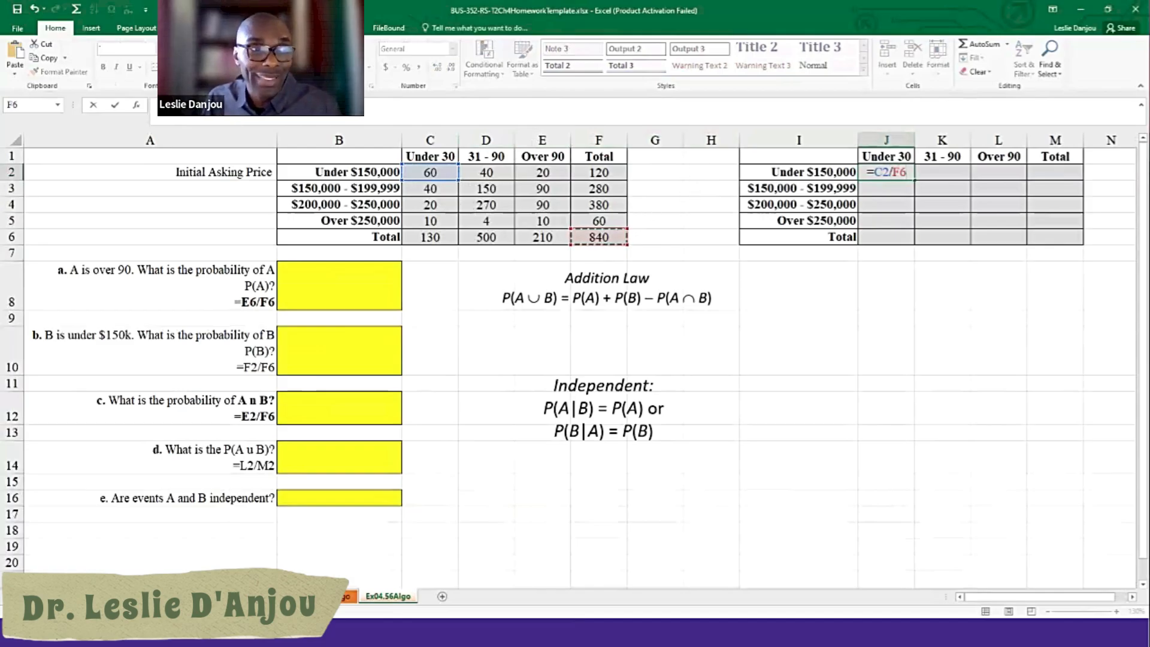
click(890, 172)
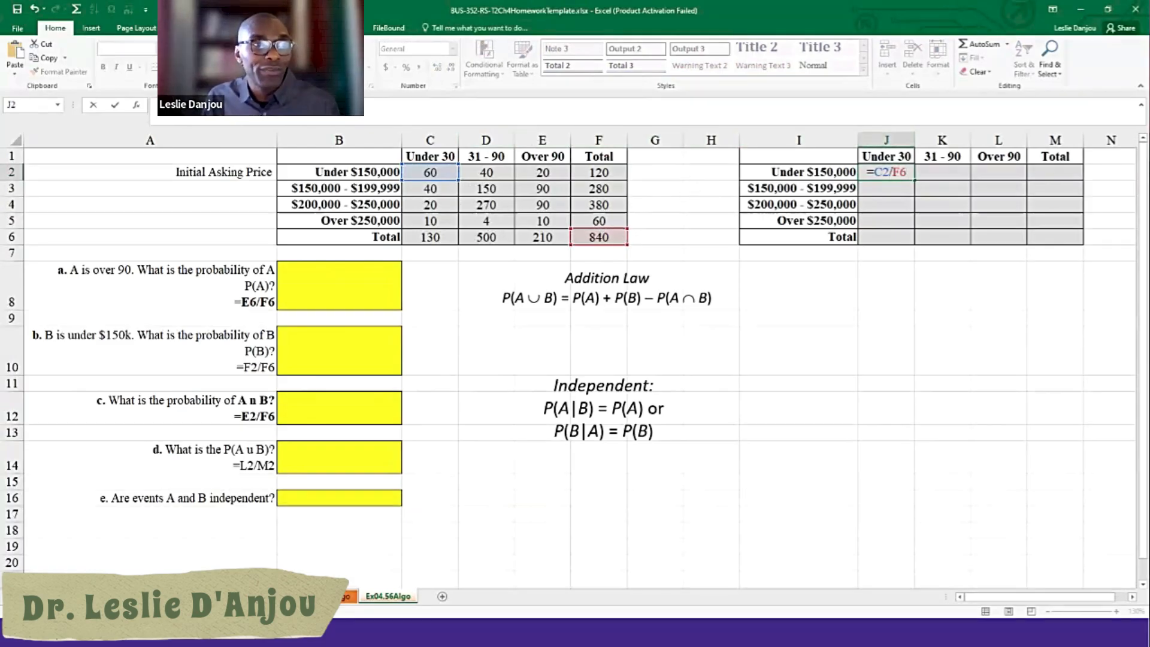
text($F)
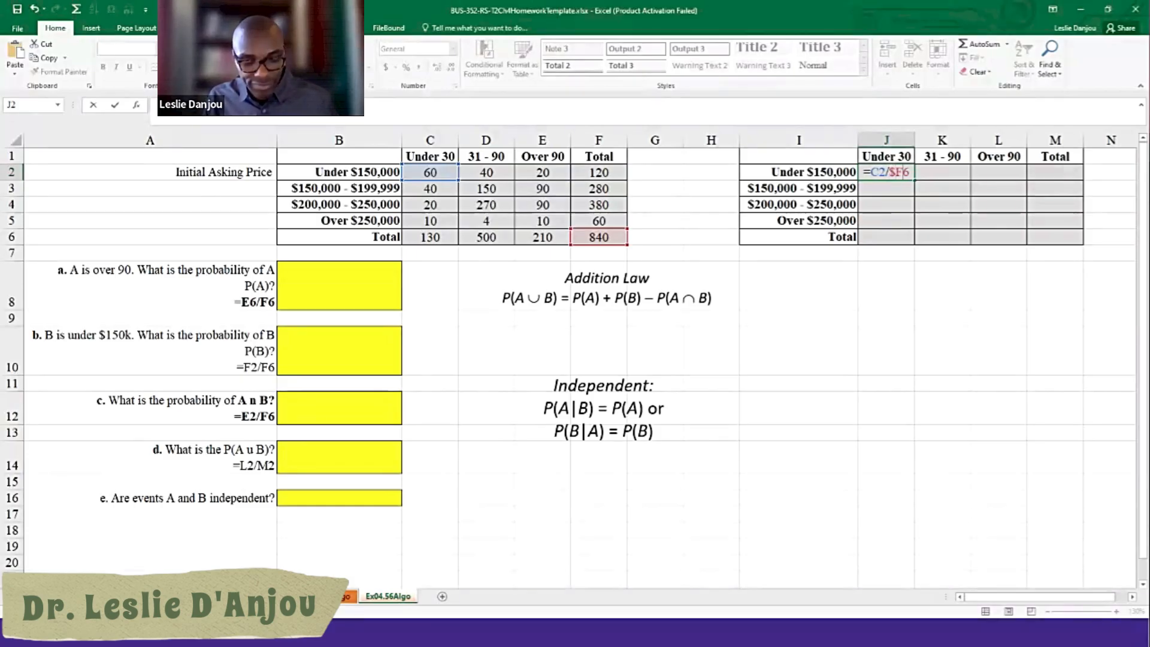
text($)
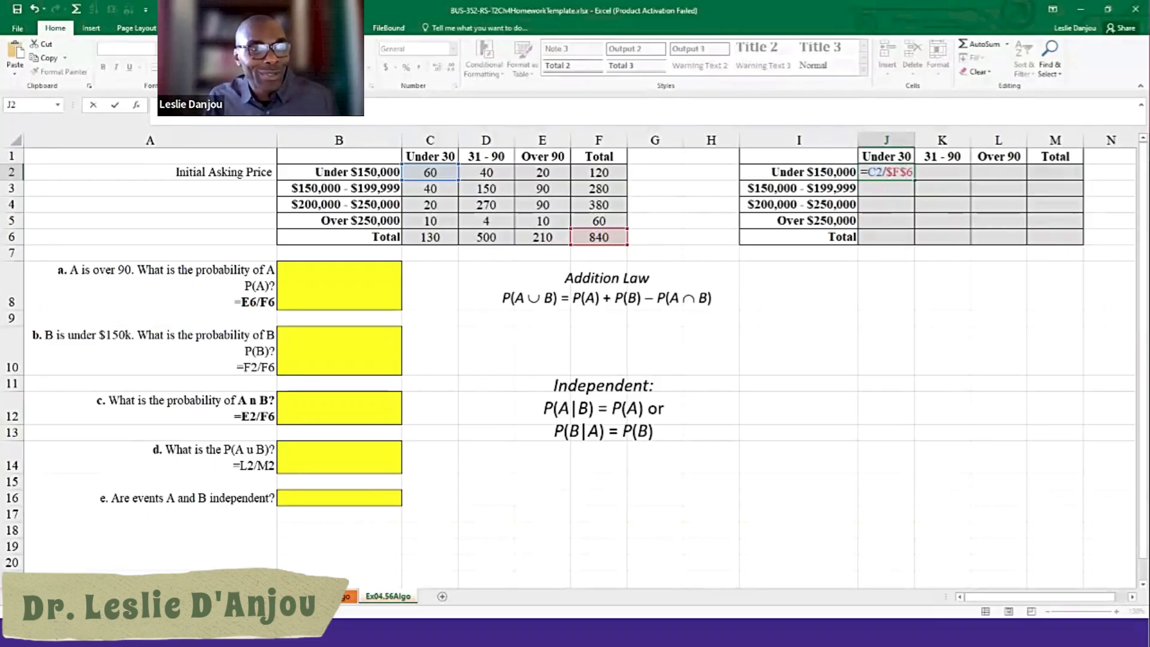
drag(915, 180, 914, 239)
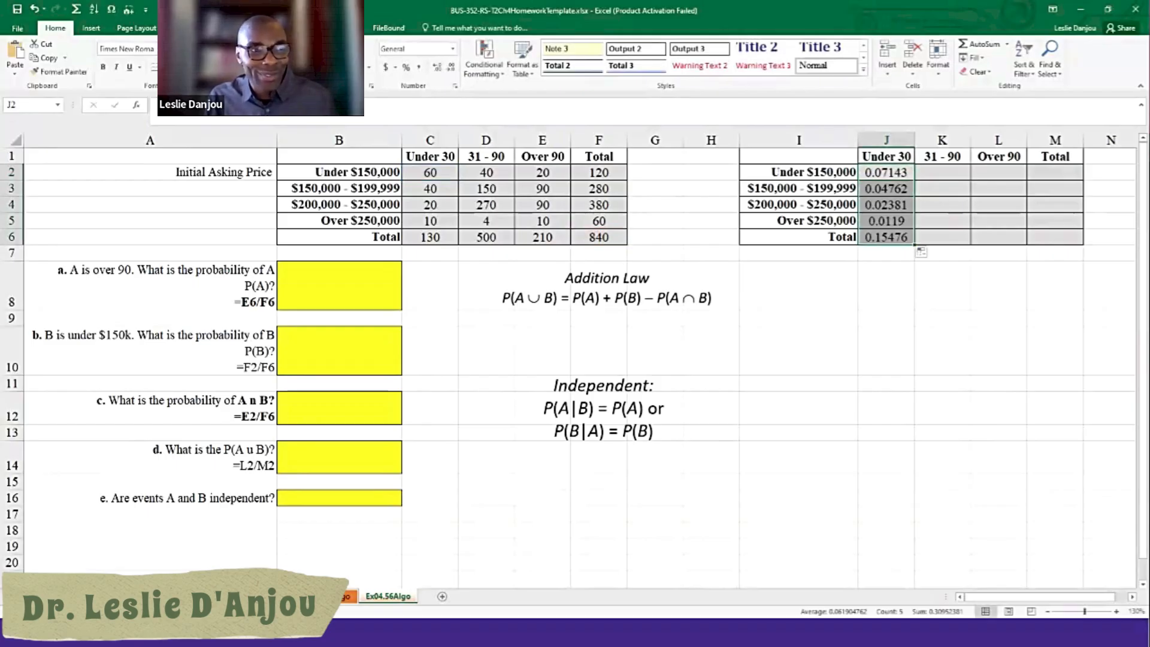
drag(915, 244, 1083, 242)
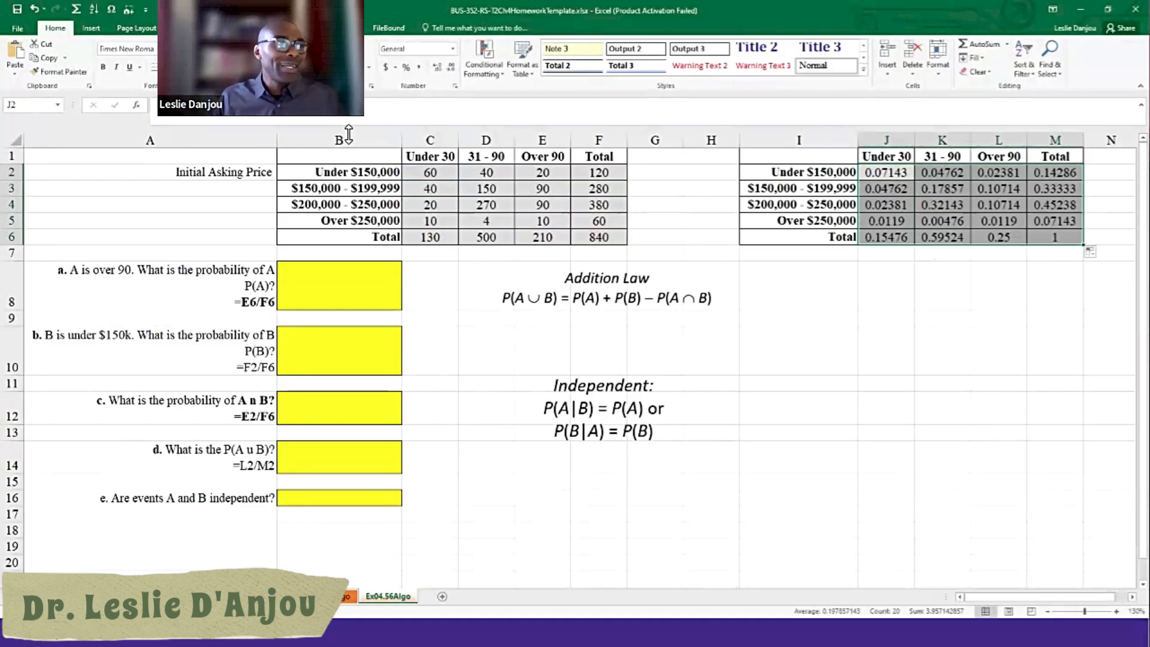
Step: Reduce the joint probability values in J2:M6 to two decimal places
click(451, 68)
click(451, 67)
click(451, 67)
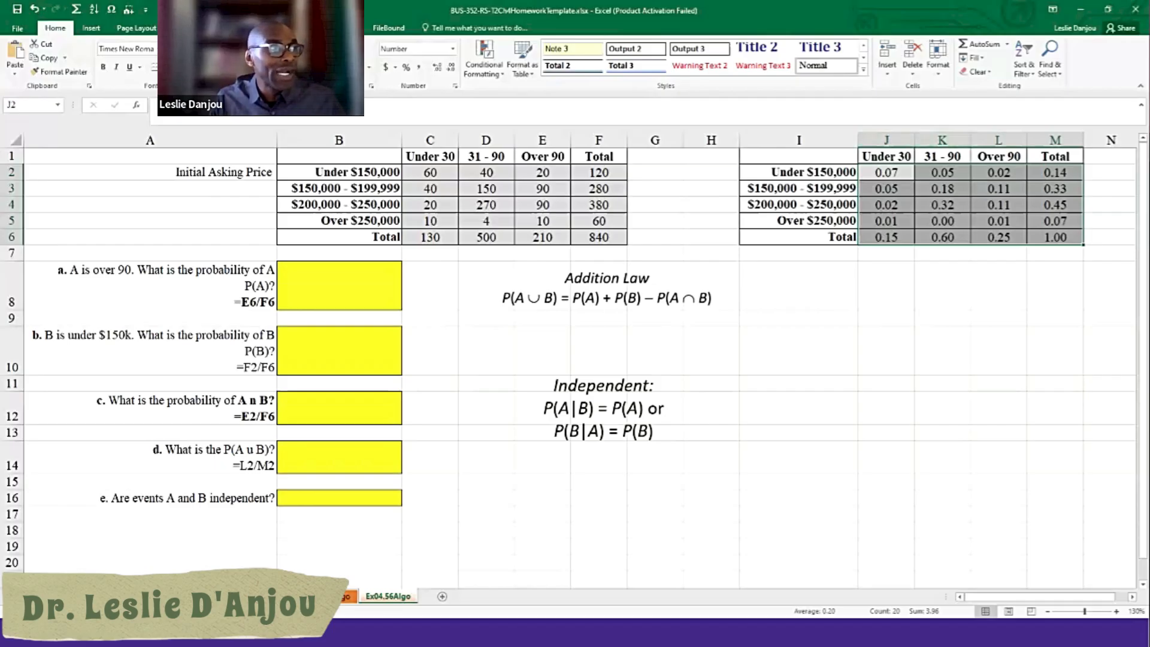
click(191, 67)
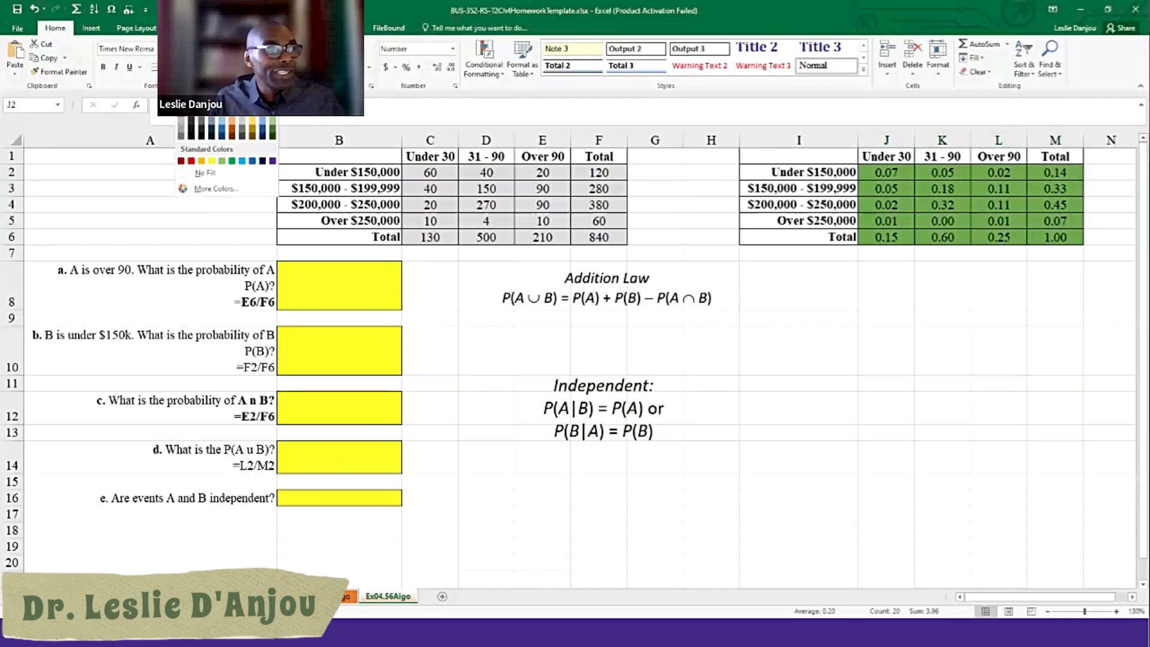
click(273, 92)
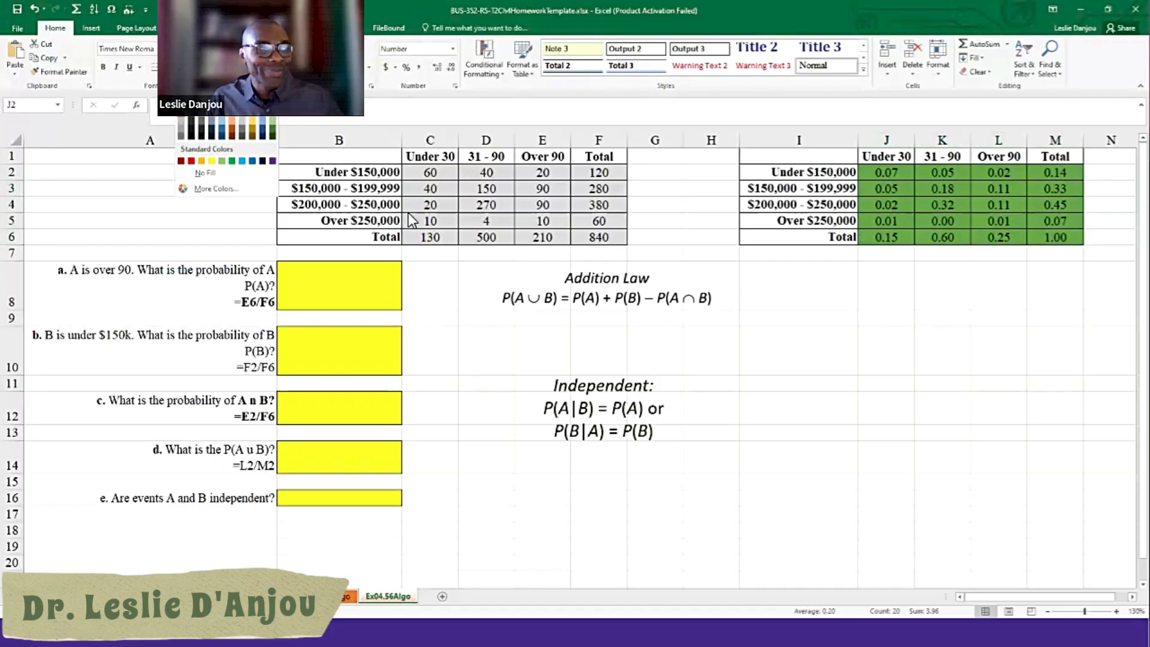
click(456, 280)
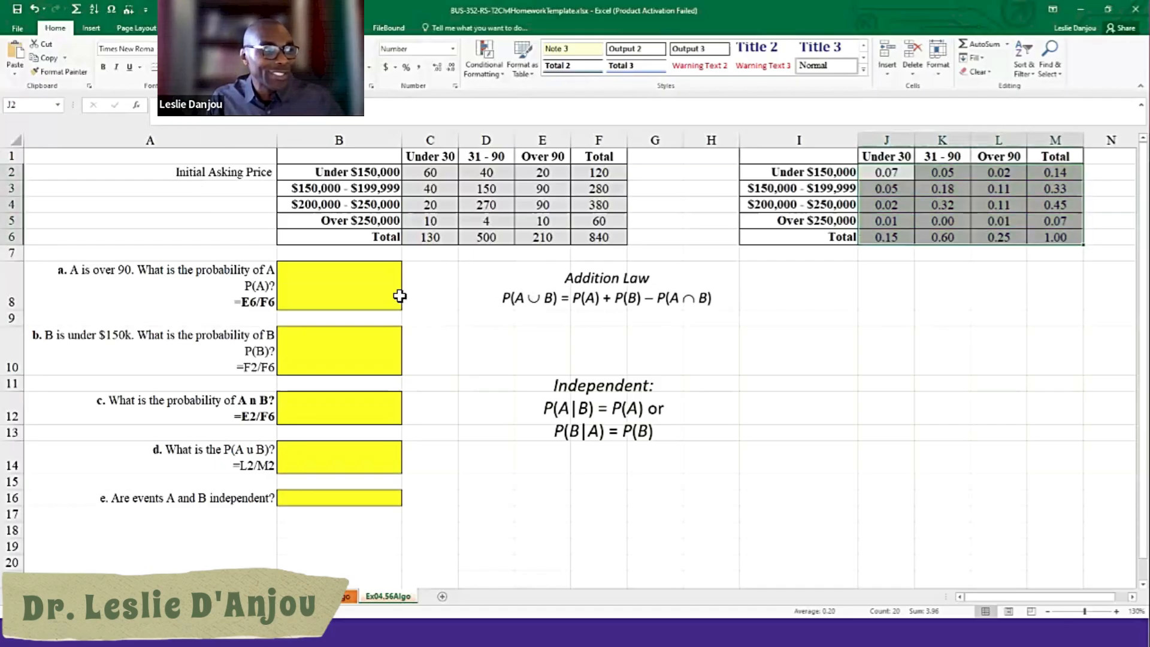
Step: Copy the formula text =E6/F6 from the part a question and enter it in B8 to calculate P(A)
click(369, 293)
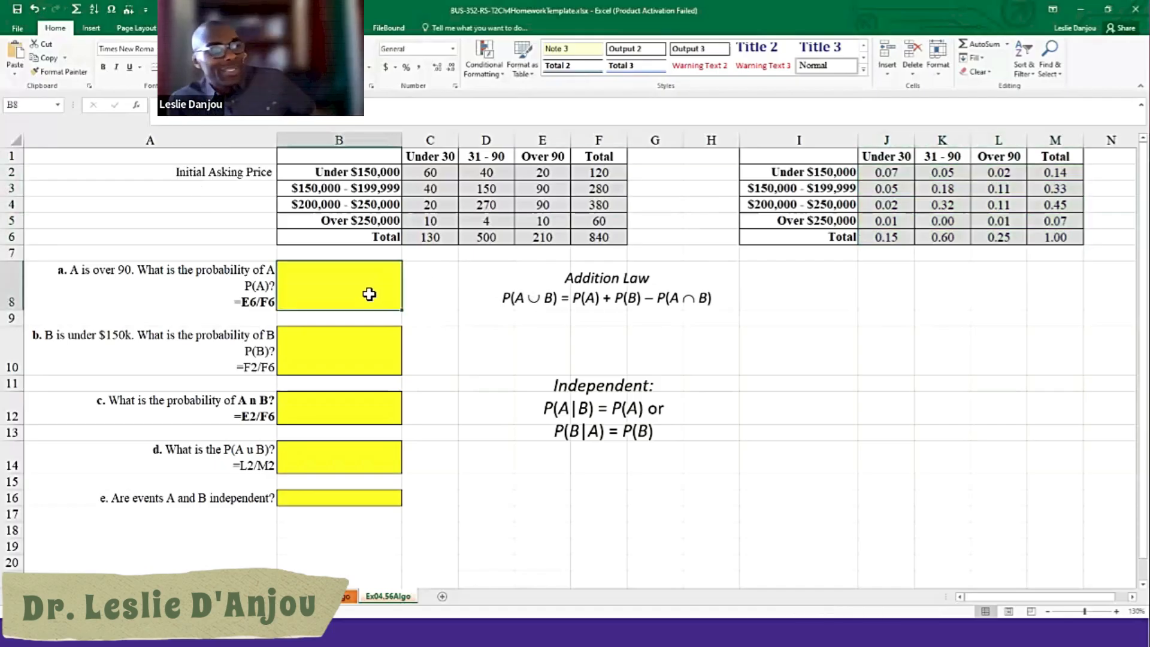
double_click(247, 309)
drag(236, 303, 284, 306)
key(ctrl+c)
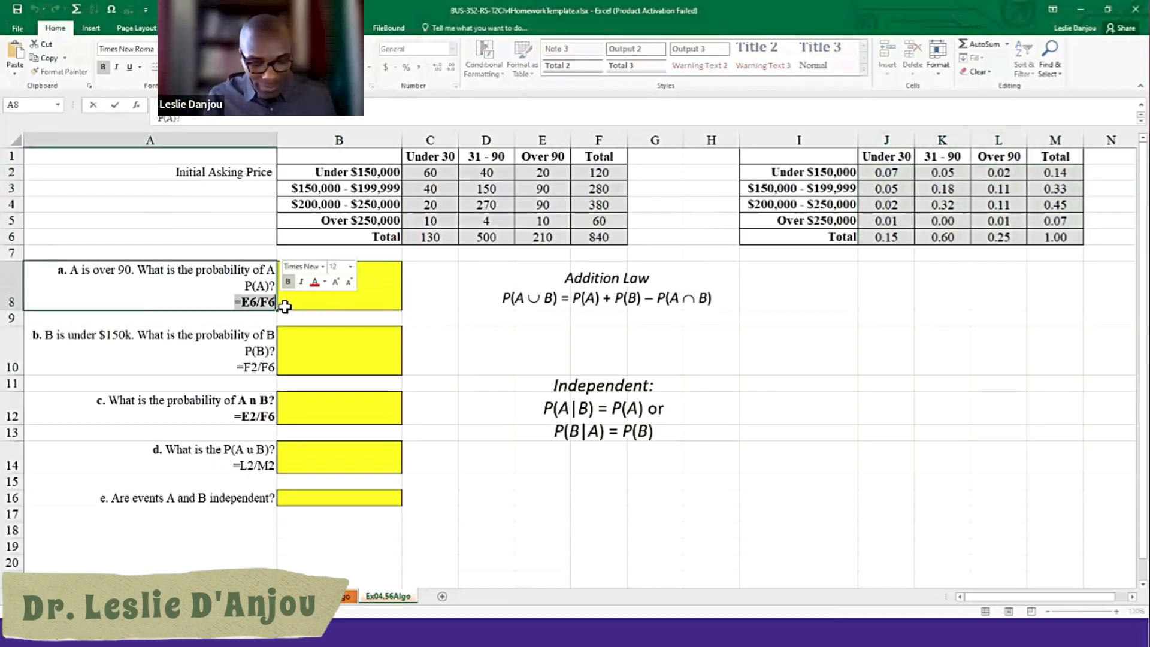
double_click(311, 290)
key(ctrl+v)
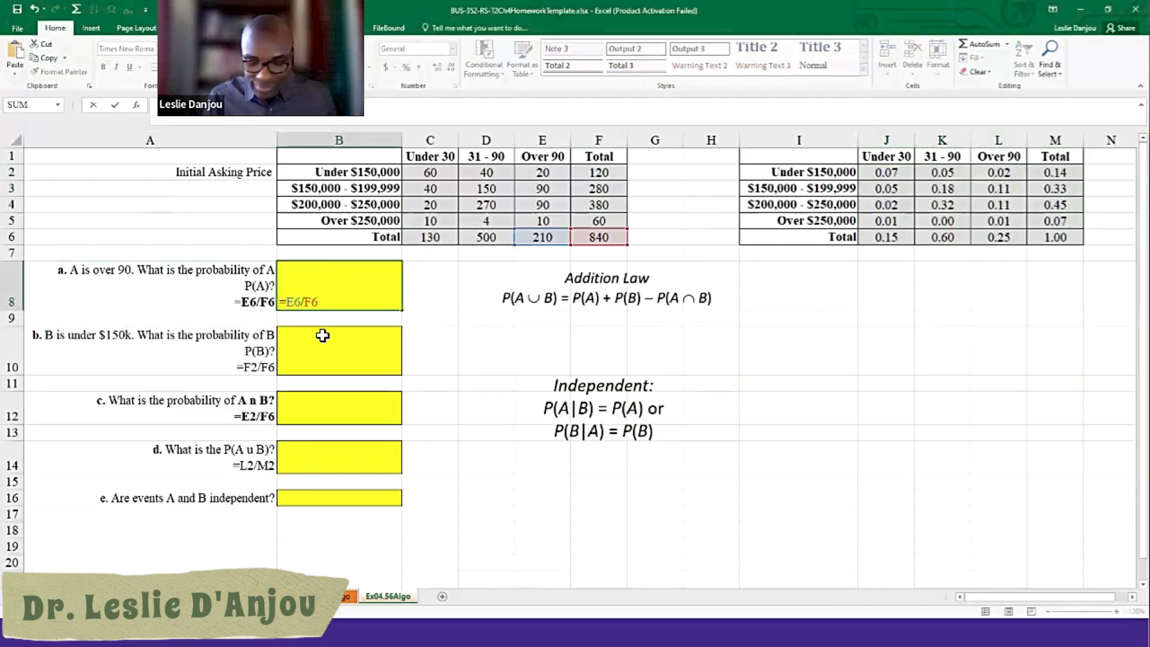
key(Return)
Step: Copy the formula text =F2/F6 from the part b question and enter it in B10 to calculate P(B)
double_click(236, 373)
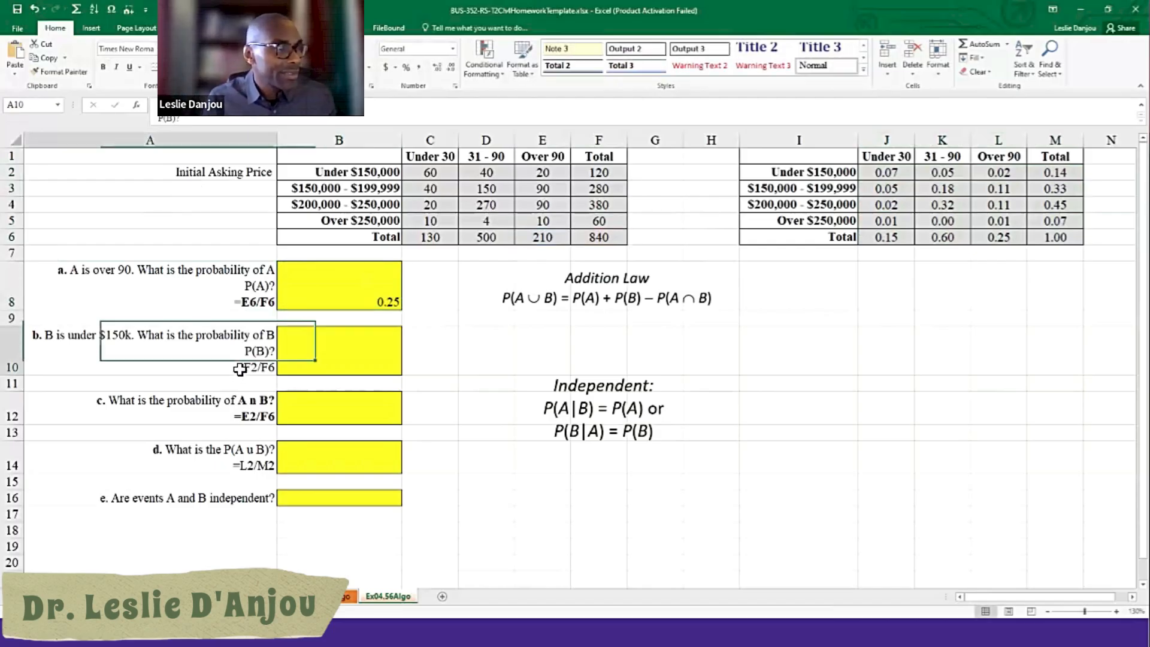
drag(237, 367, 285, 376)
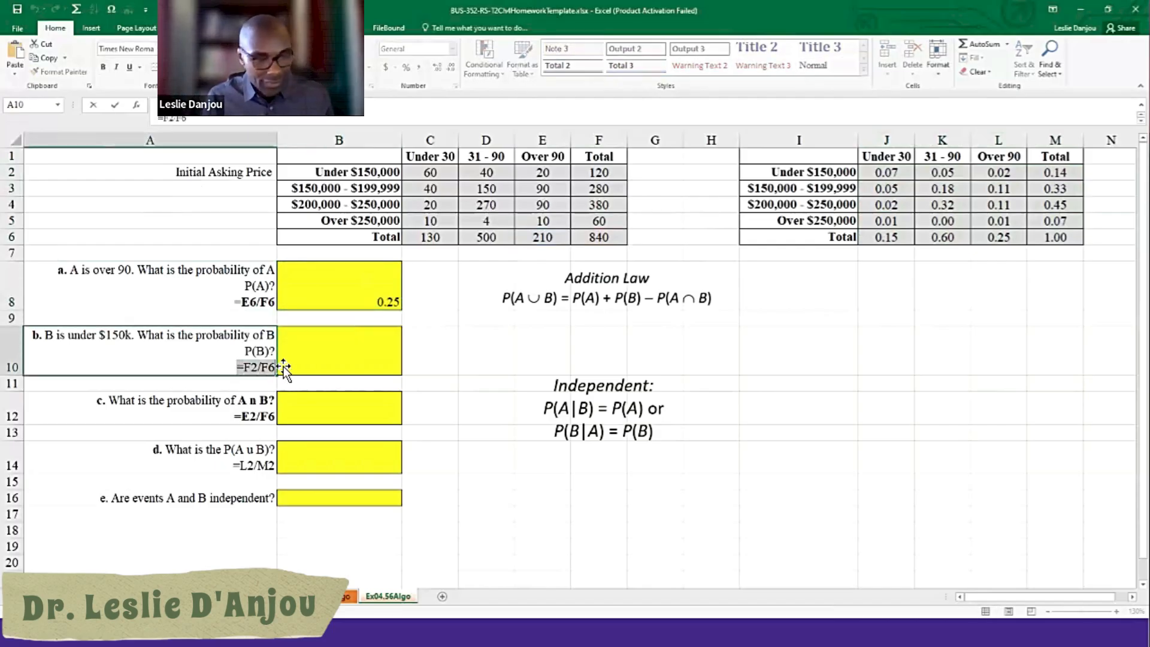
click(327, 358)
key(ctrl+v)
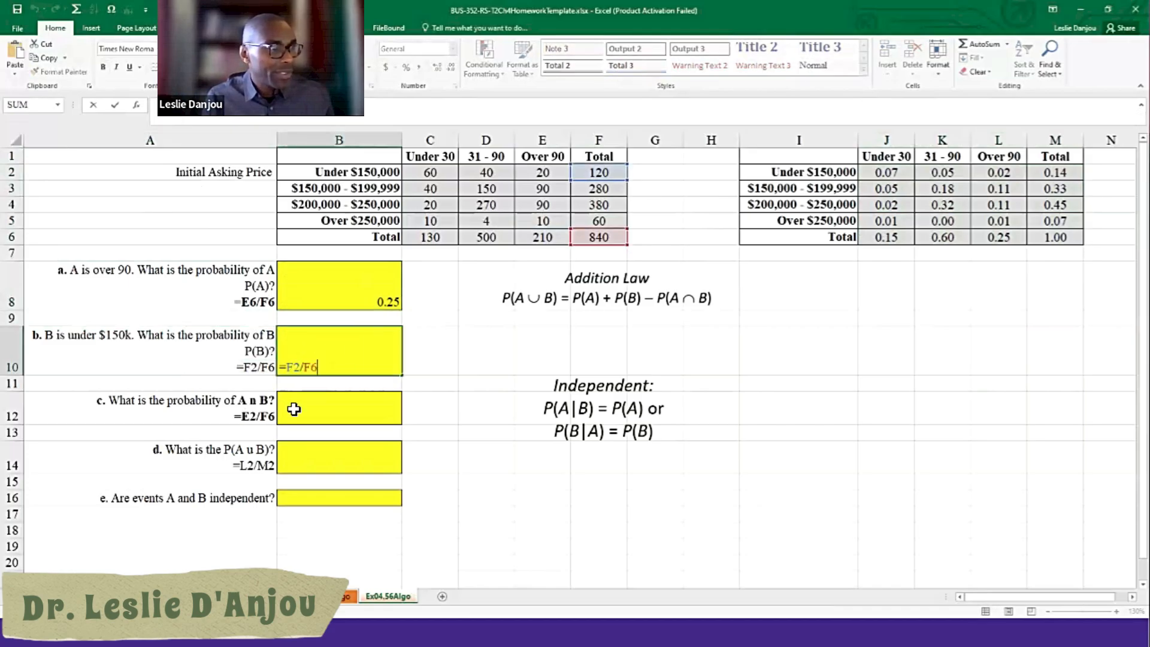
key(Return)
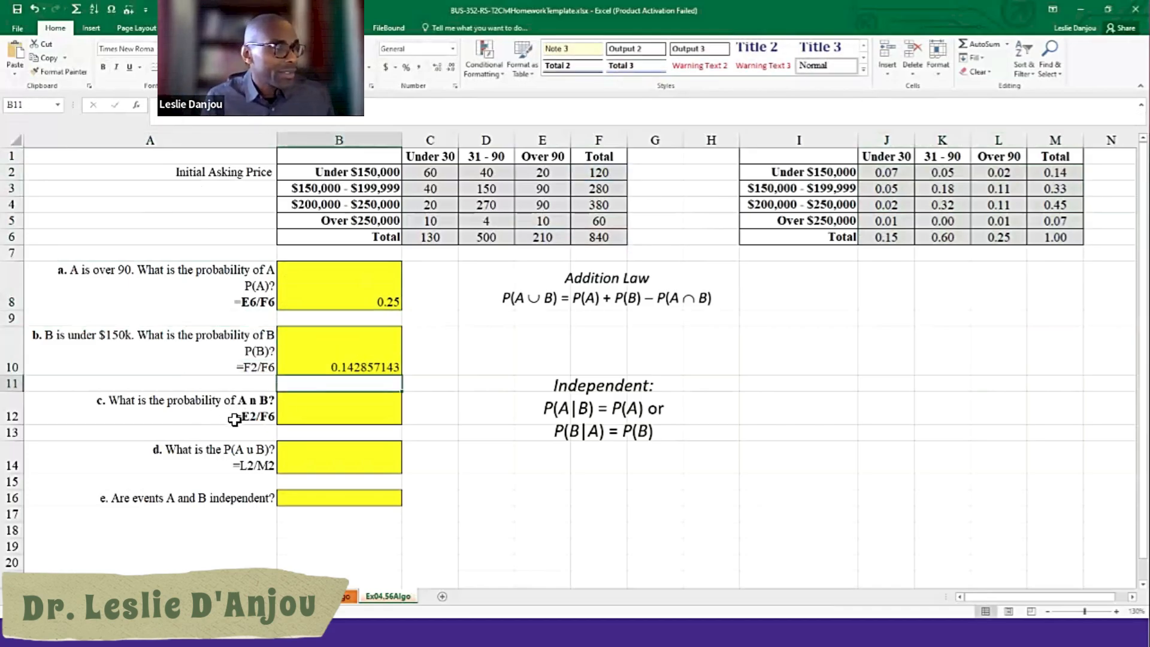
Step: Copy the formula text =E2/F6 from the part c question and enter it in B12 for the probability of A n B
double_click(227, 418)
drag(234, 417, 295, 419)
key(ctrl+c)
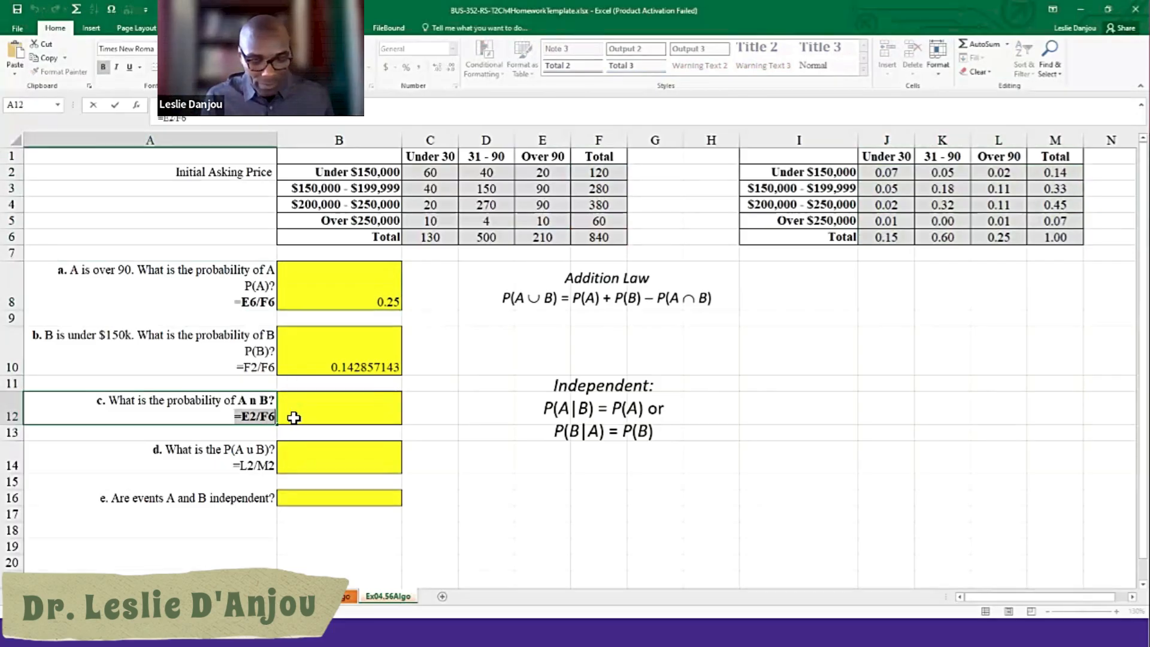
click(333, 401)
key(ctrl+v)
key(Return)
Step: Copy the formula text =L2/M2 from the part d question and enter it in B14
double_click(251, 466)
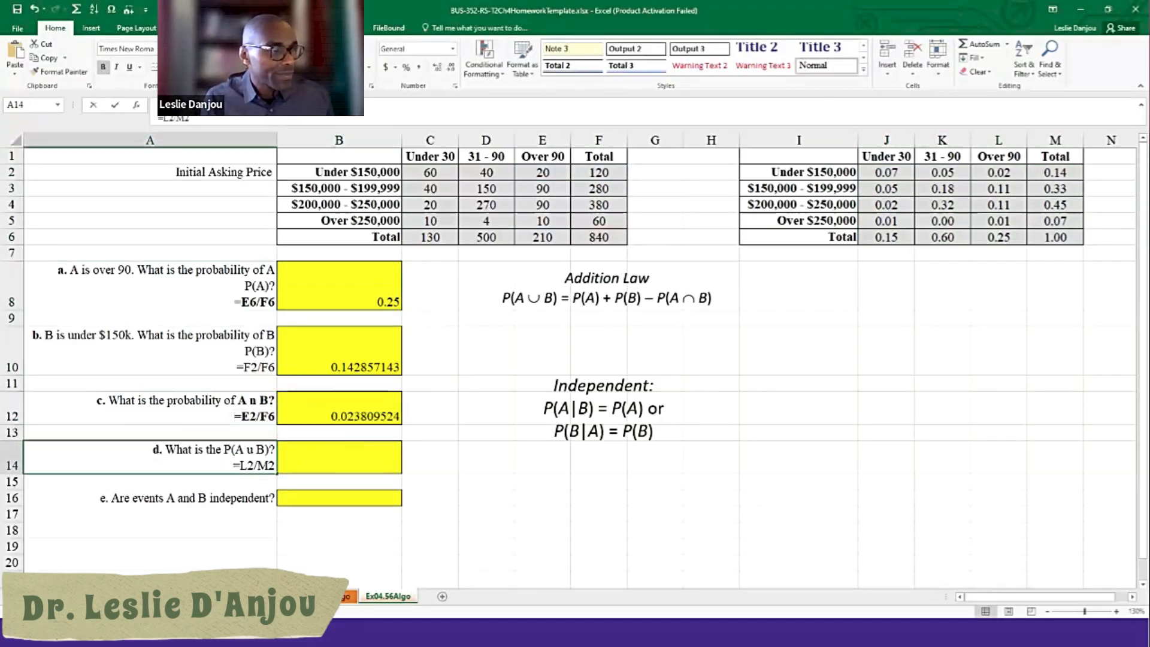
drag(233, 466, 276, 467)
key(ctrl+c)
double_click(333, 457)
key(ctrl+v)
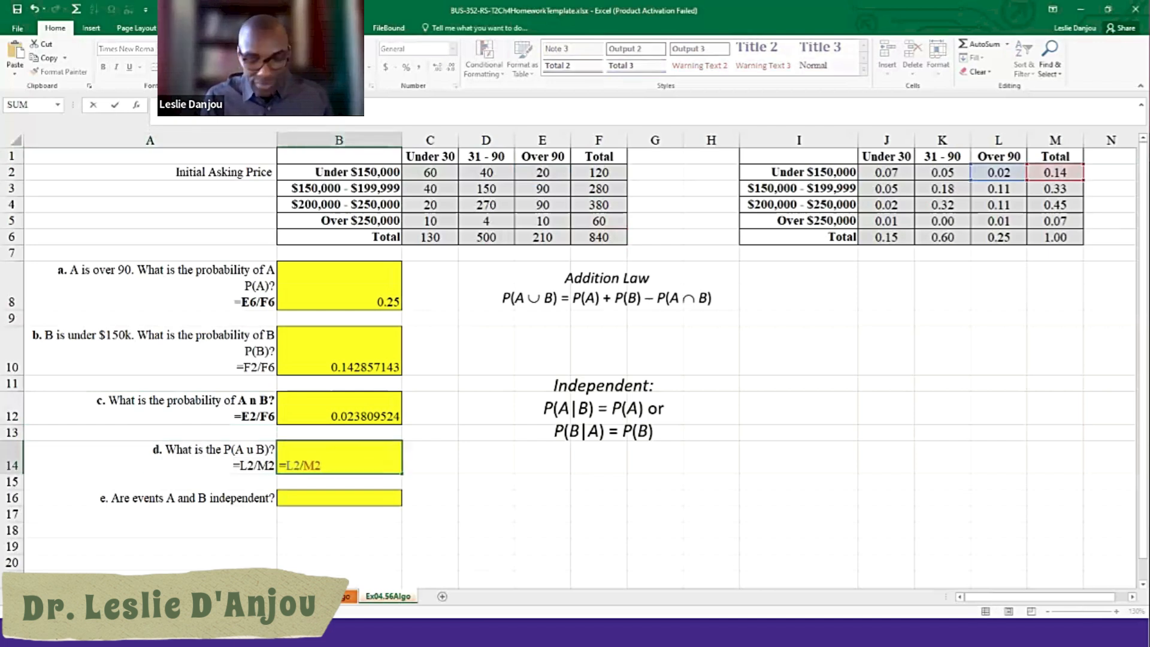
key(Return)
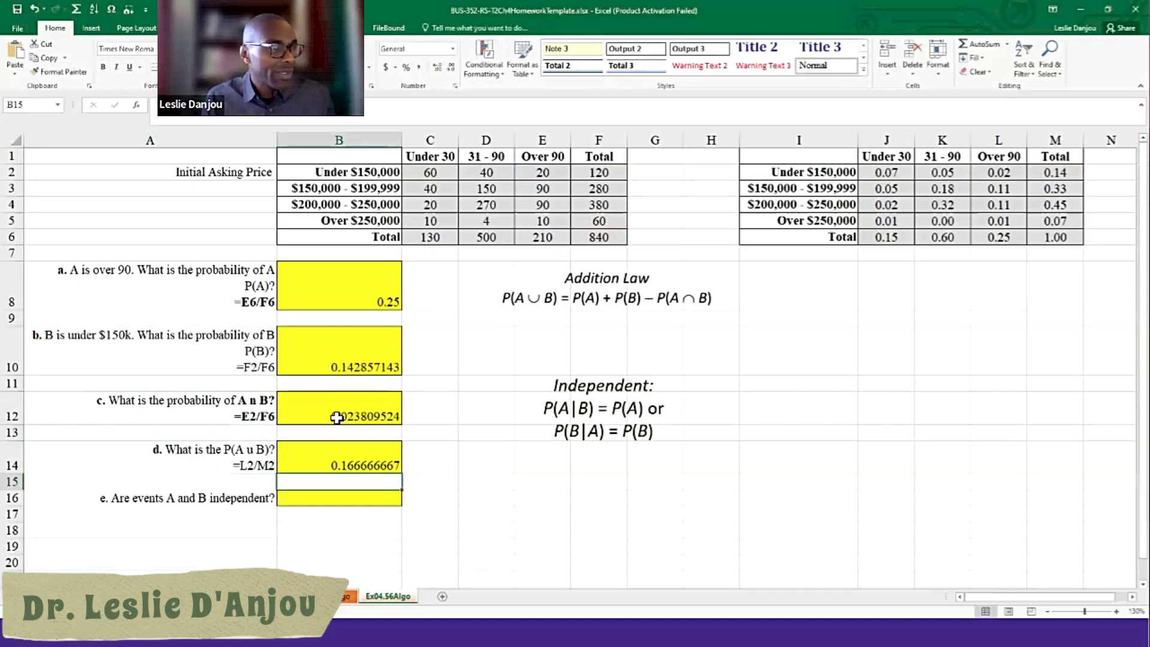
Step: Restore the workbook window beside the homework page and select the part a answer in B8
double_click(380, 12)
drag(384, 9, 1147, 208)
click(904, 288)
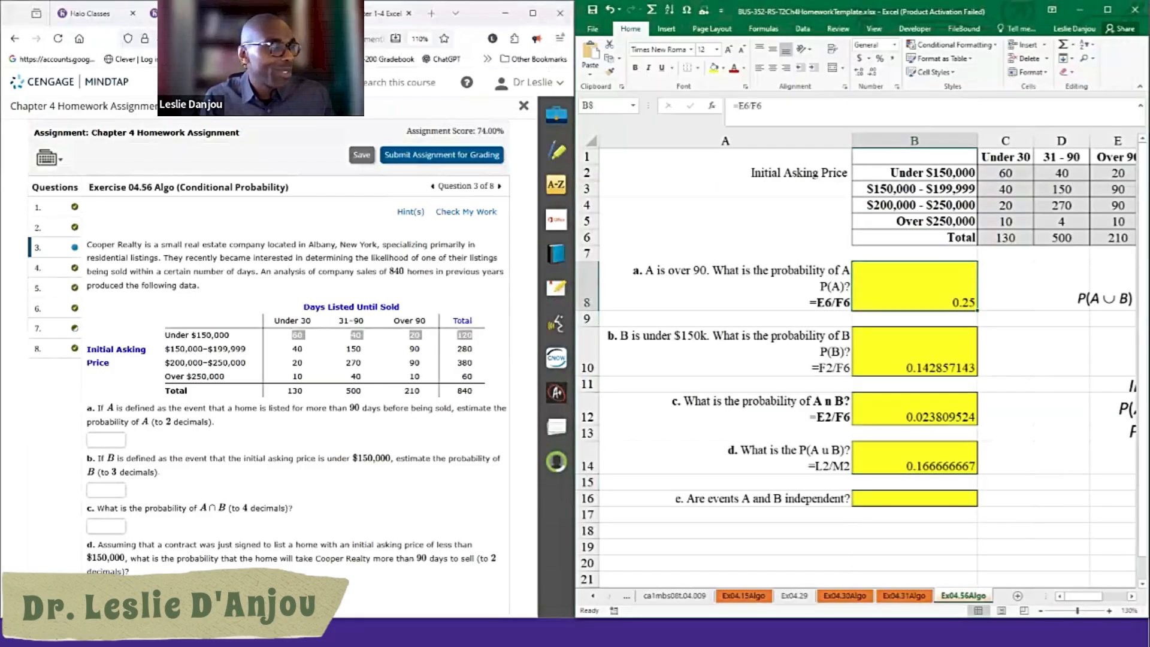
Step: Format the part b answer in B10 to three decimal places
click(914, 352)
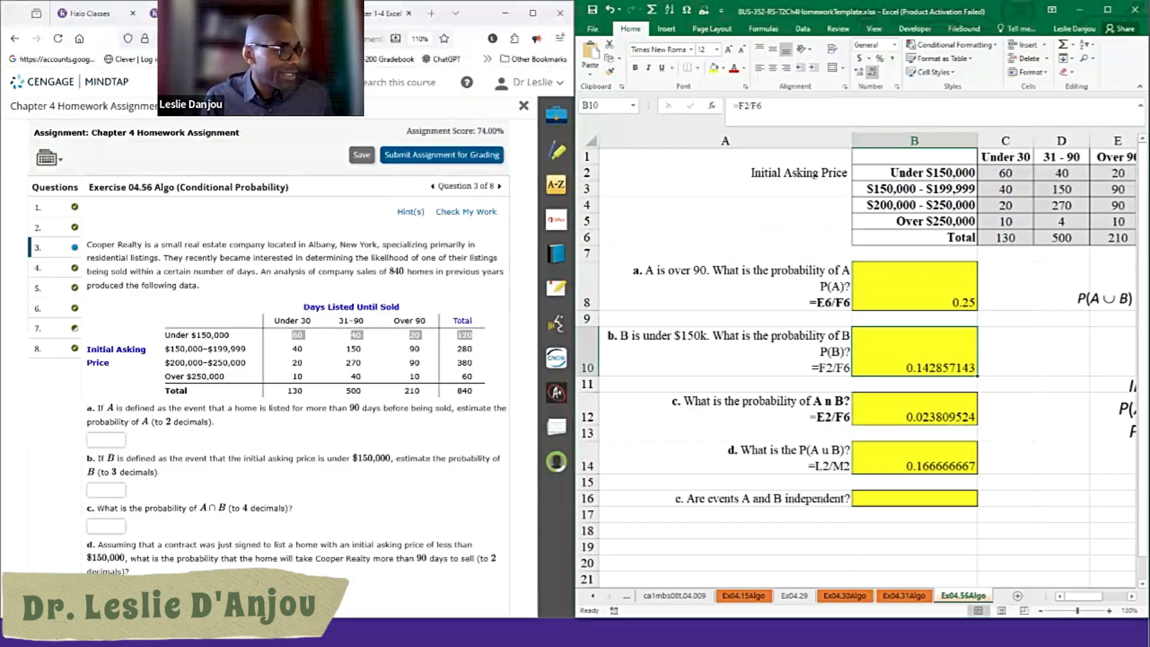
click(873, 71)
click(872, 72)
click(873, 72)
click(872, 72)
click(873, 72)
click(873, 72)
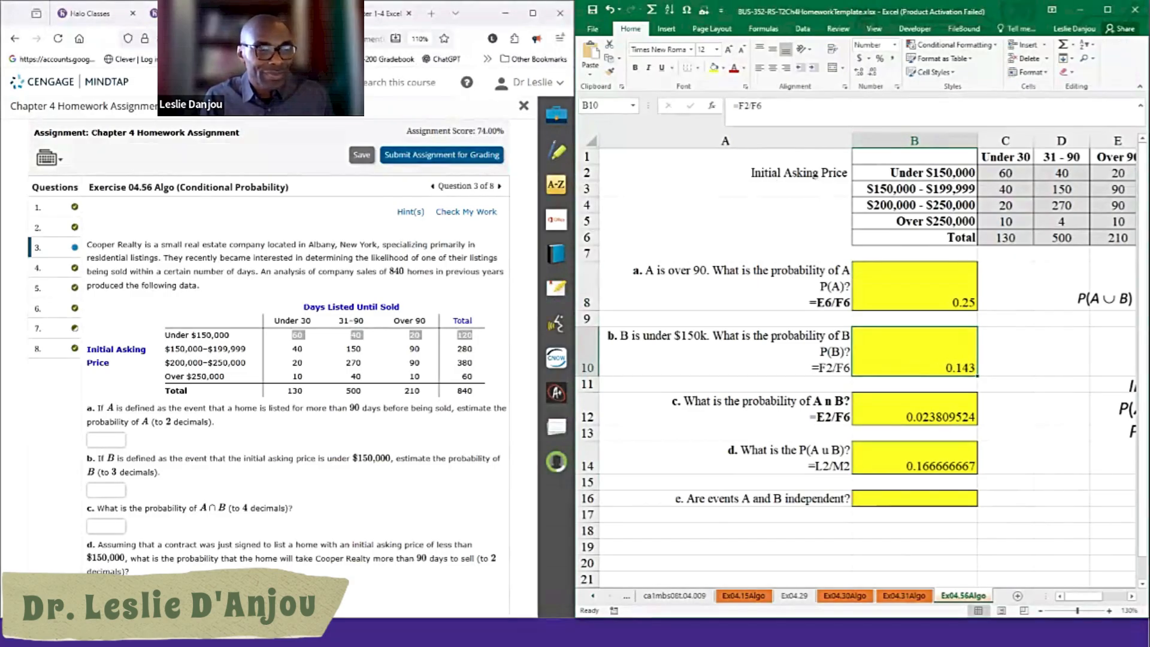
Step: Format the part c answer in B12 to four decimal places
key(Down)
key(Down)
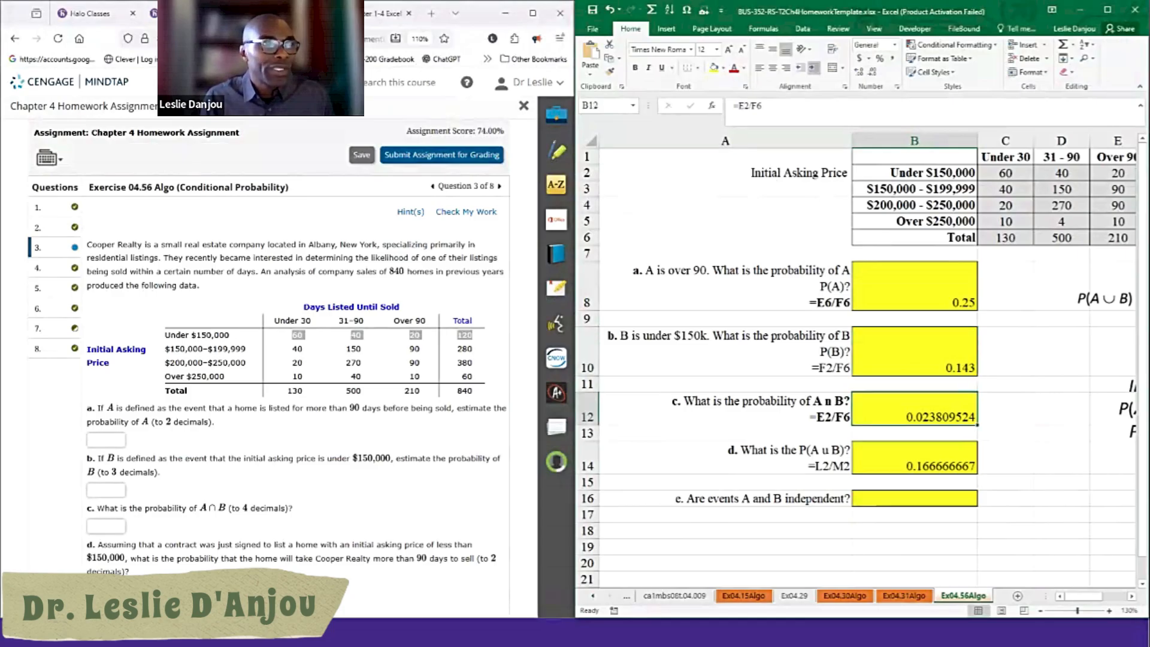
click(873, 72)
click(872, 72)
click(873, 72)
click(872, 72)
click(873, 72)
click(872, 72)
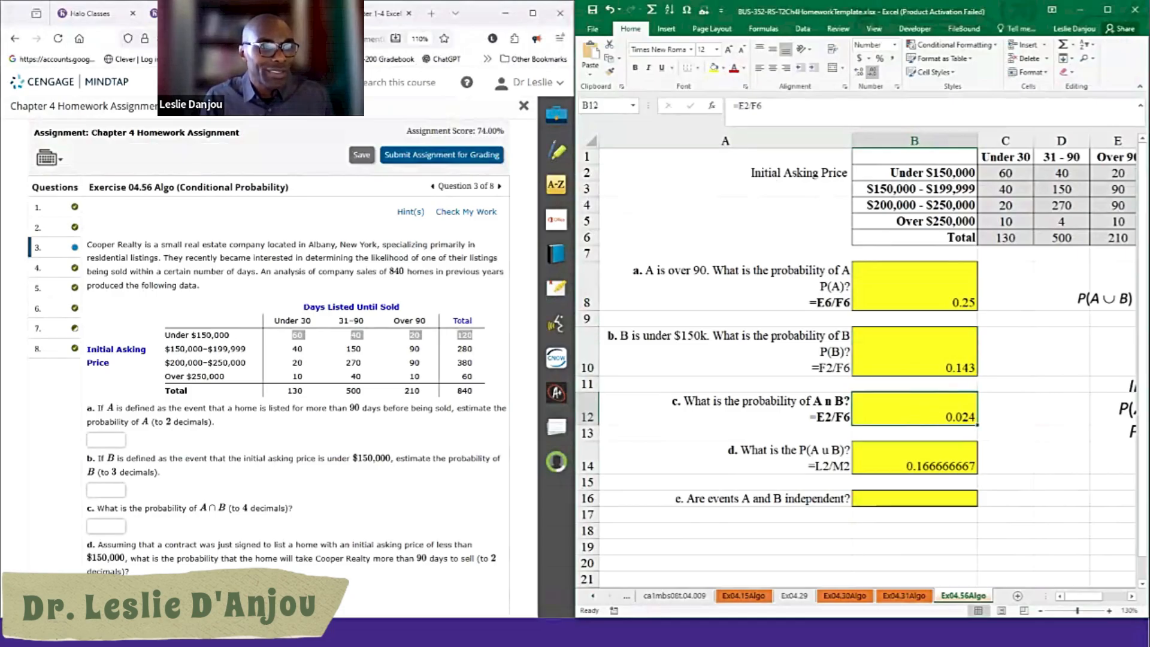
click(859, 72)
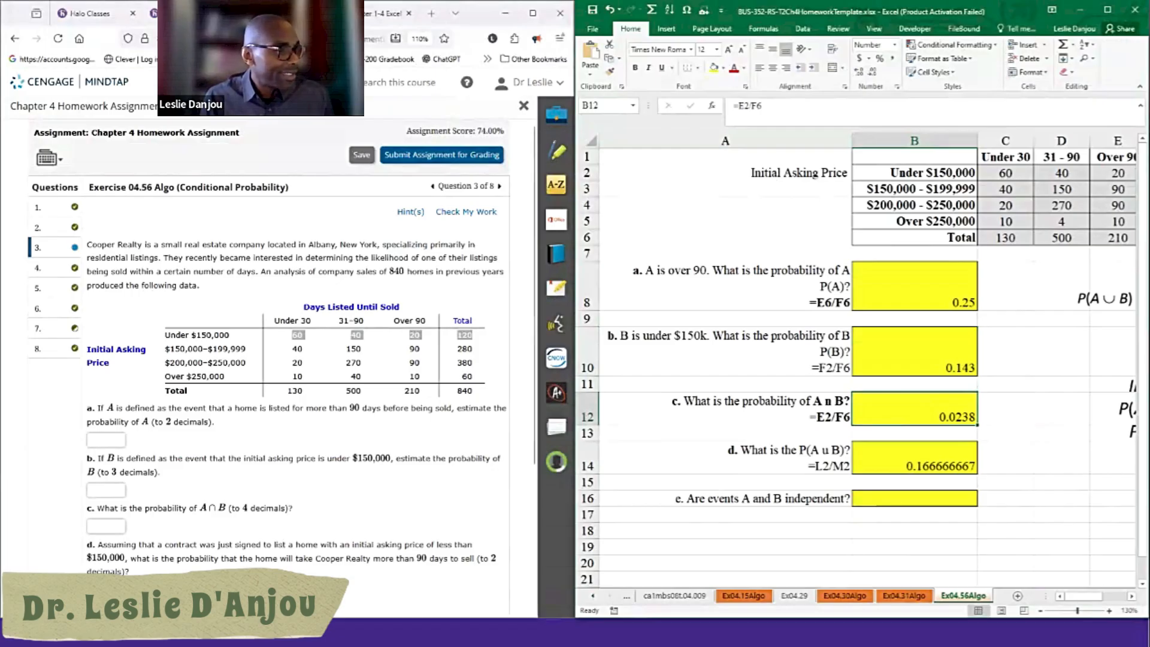
Step: Format the part d answer in B14 to two decimal places
click(914, 458)
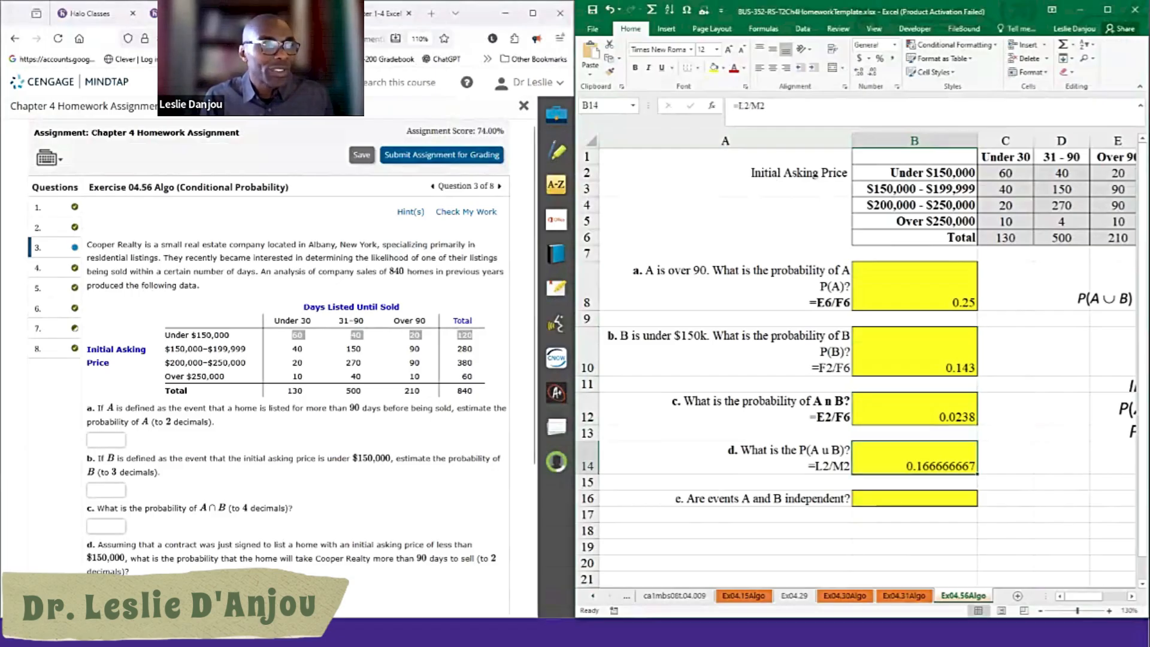
click(872, 72)
click(872, 72)
click(872, 72)
click(872, 72)
click(872, 72)
click(872, 72)
click(872, 72)
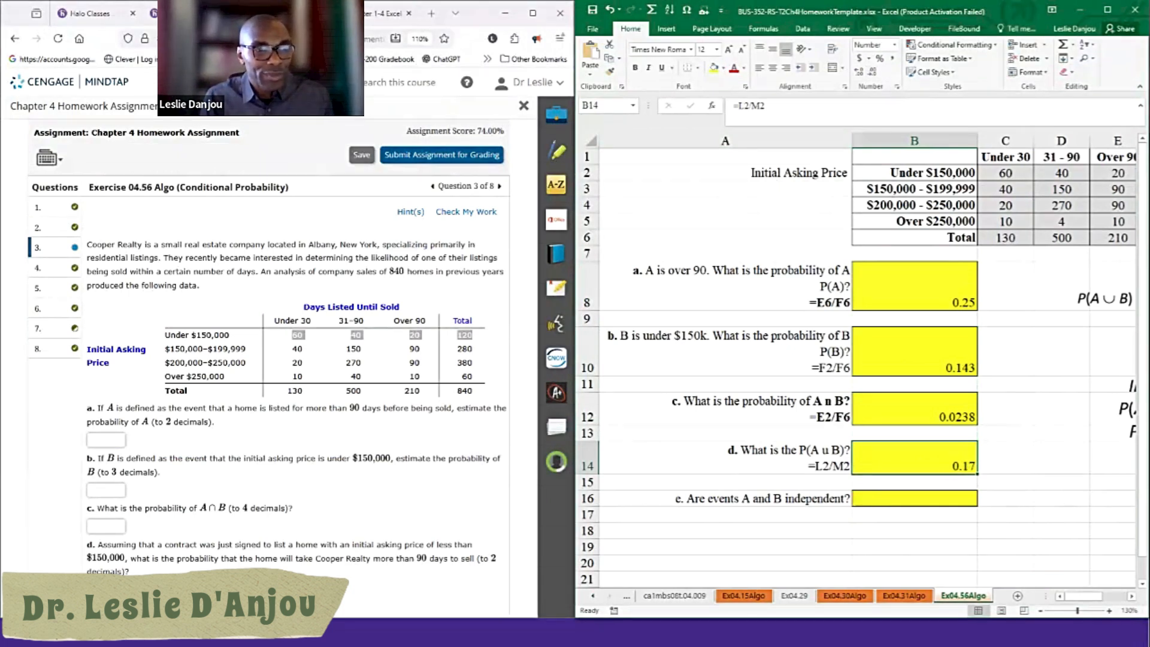
Step: Answer parts a to d of homework question 3 with .25, .143, .0238 and .17, and check the work
click(914, 498)
scroll(914, 499, down, 1)
scroll(914, 498, up, 1)
click(53, 411)
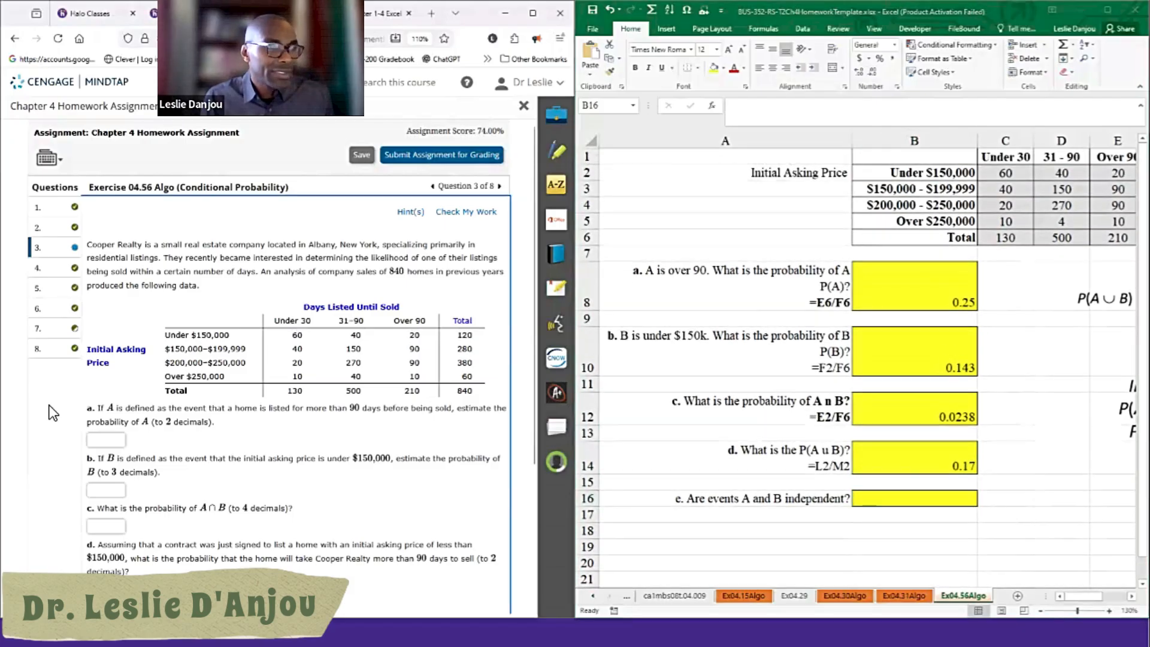
click(106, 440)
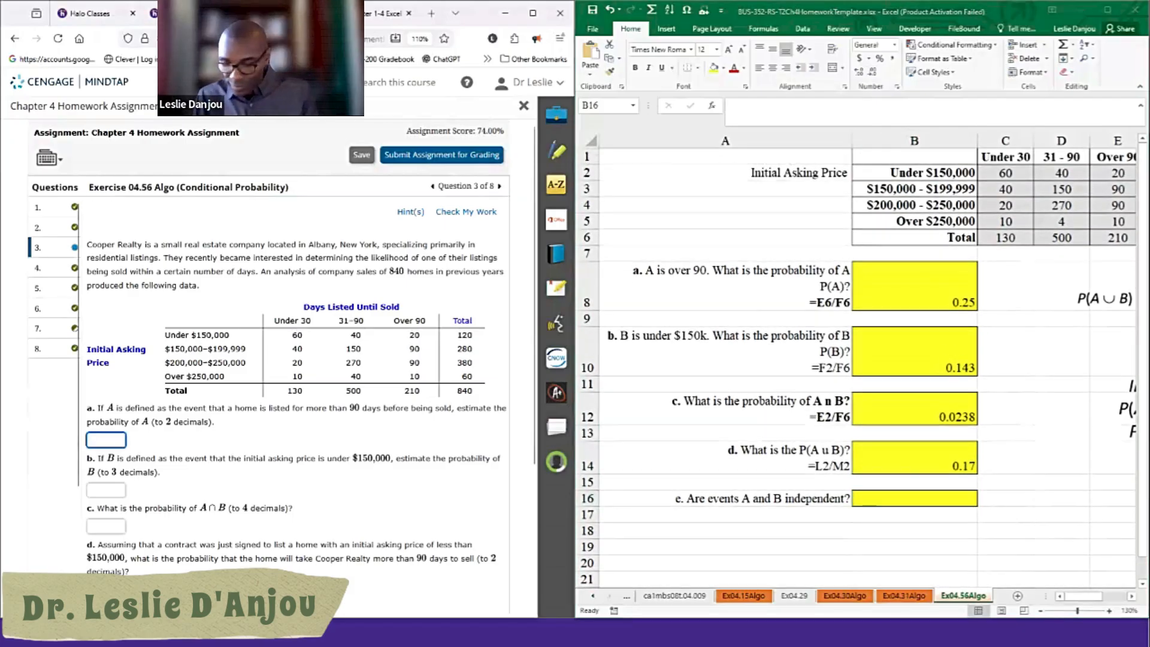
text(.25)
click(106, 490)
text(.1)
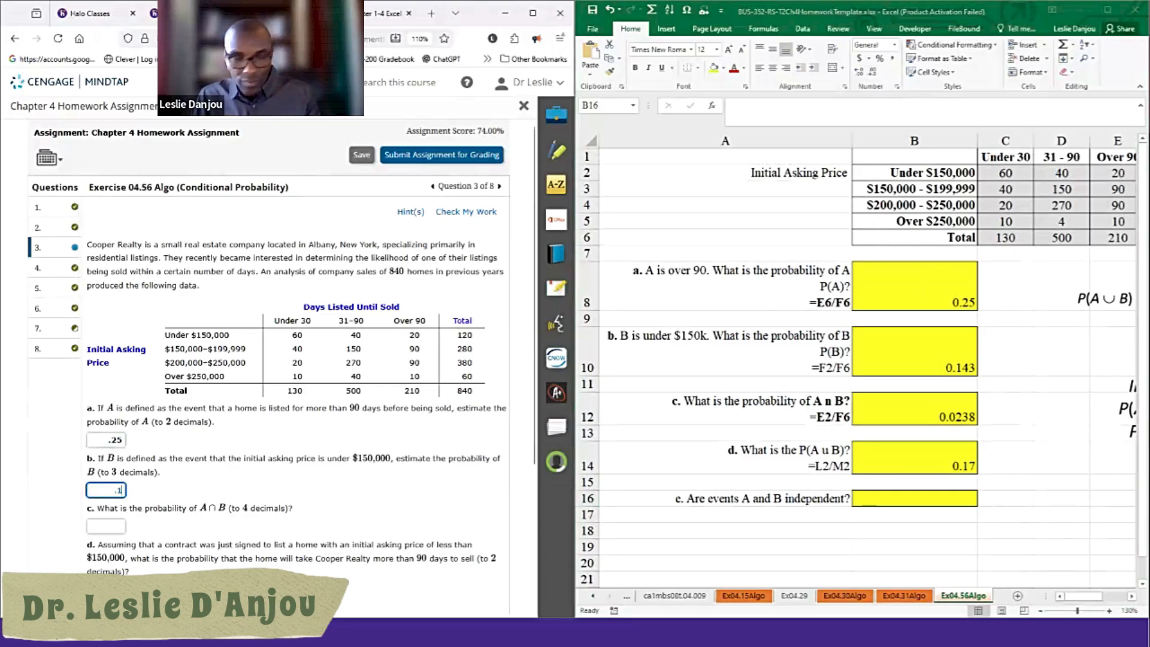
text(43)
click(106, 526)
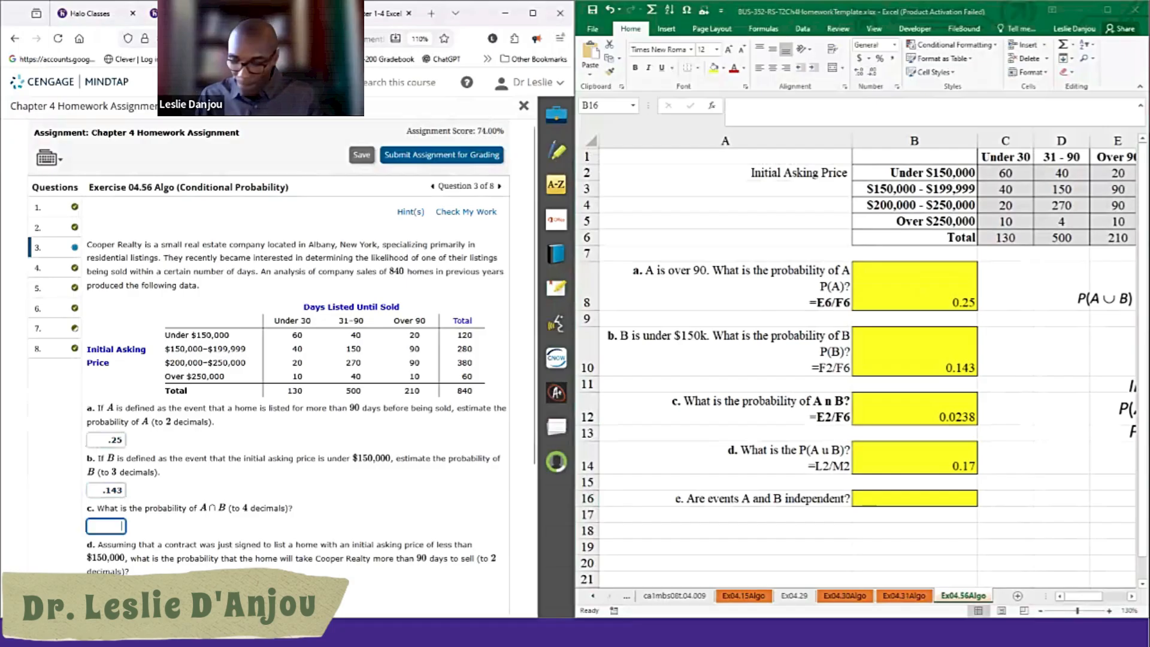
text(.02)
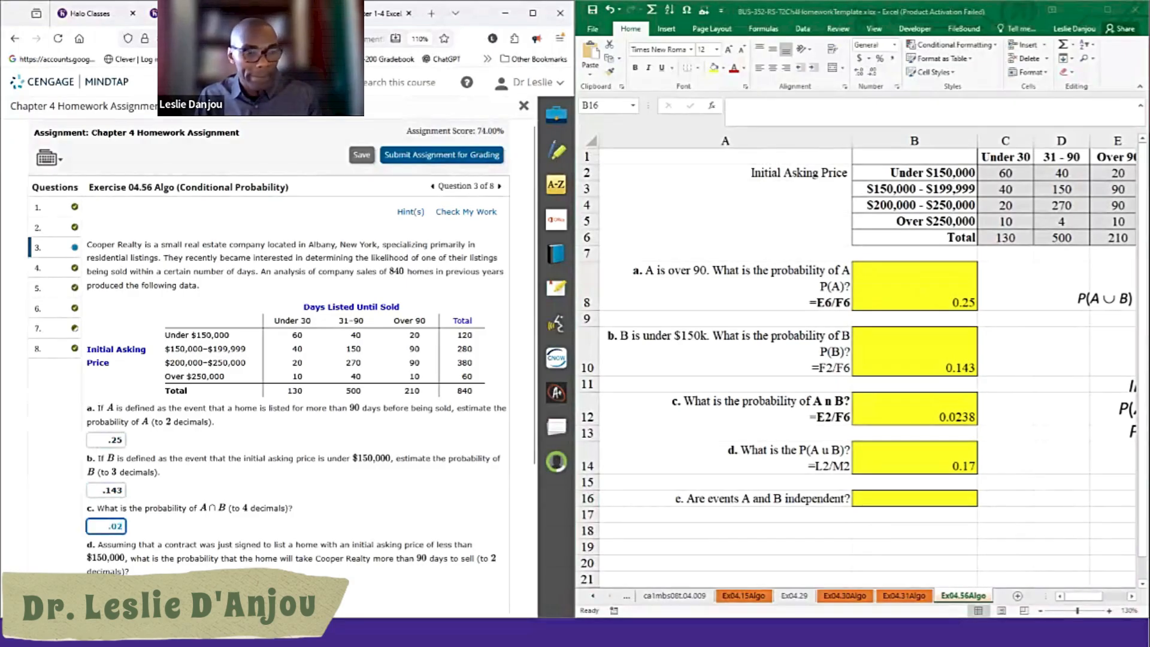
text(38)
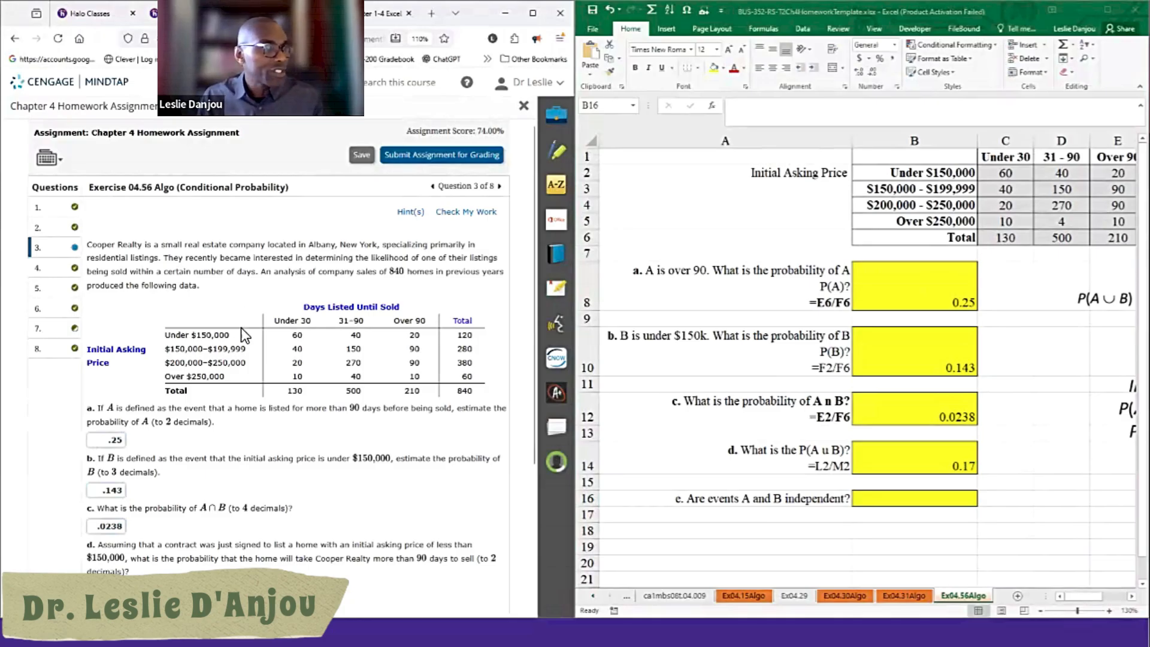
click(451, 211)
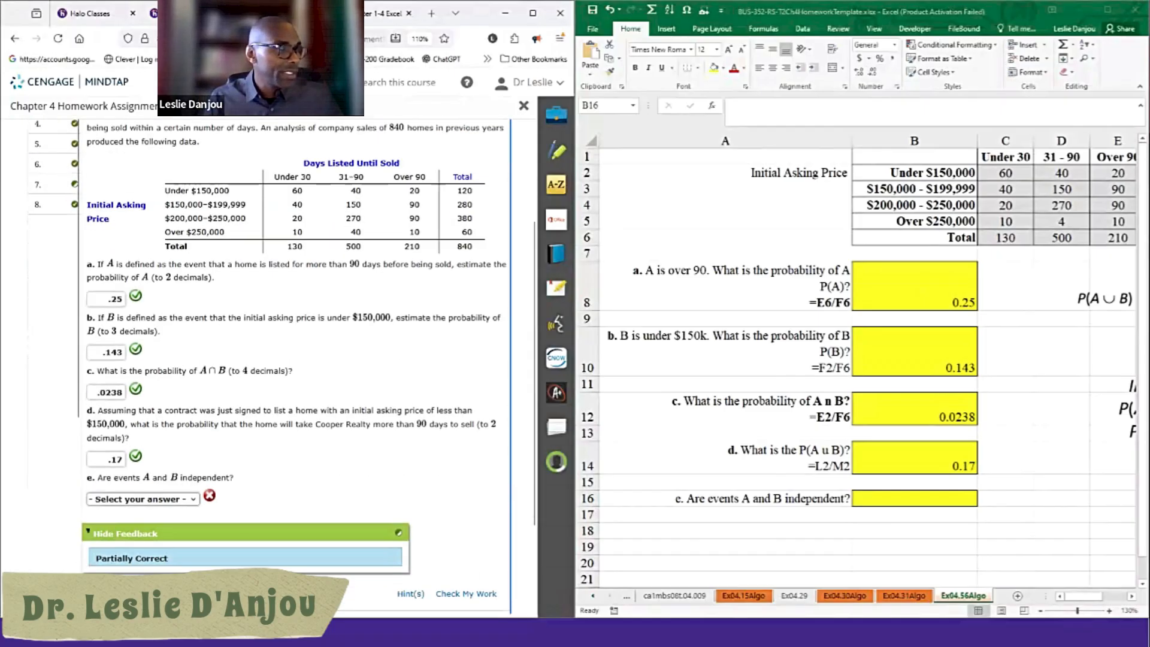
Step: Try Yes as the part e answer on whether events A and B are independent, and check the work
click(143, 499)
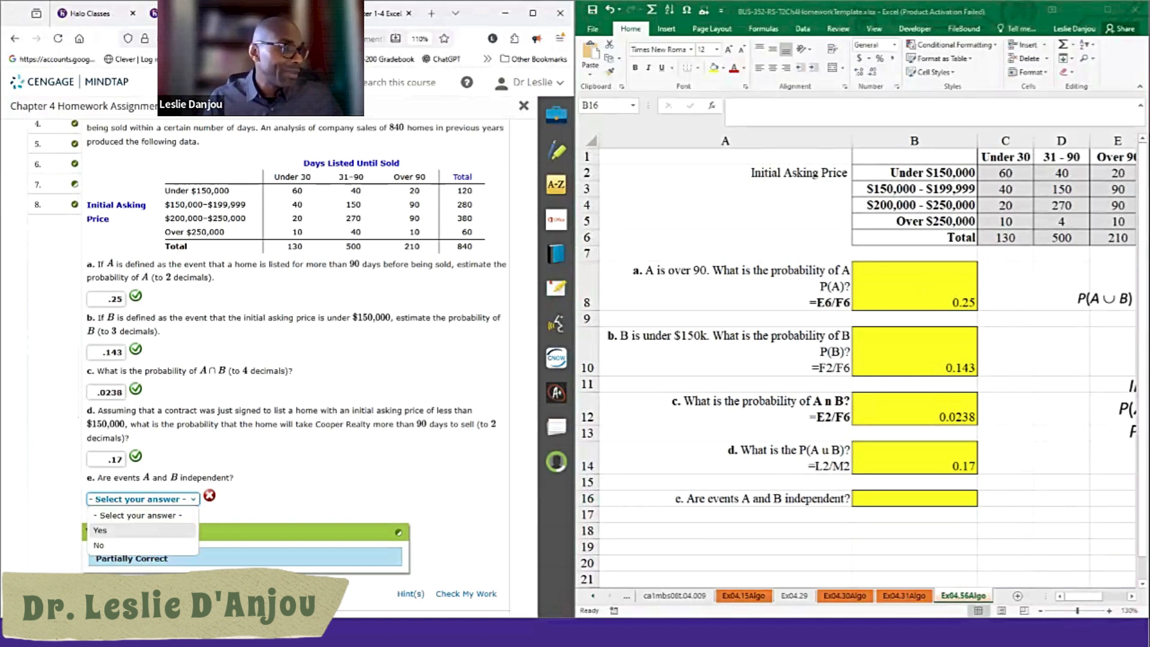
key(Return)
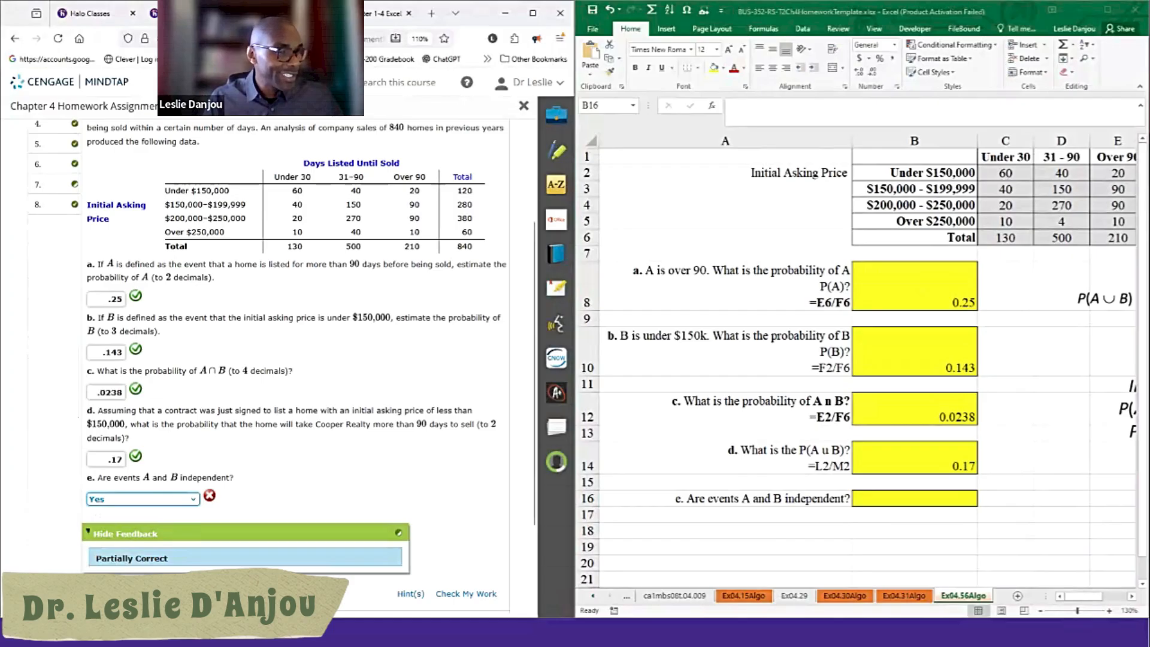
click(466, 594)
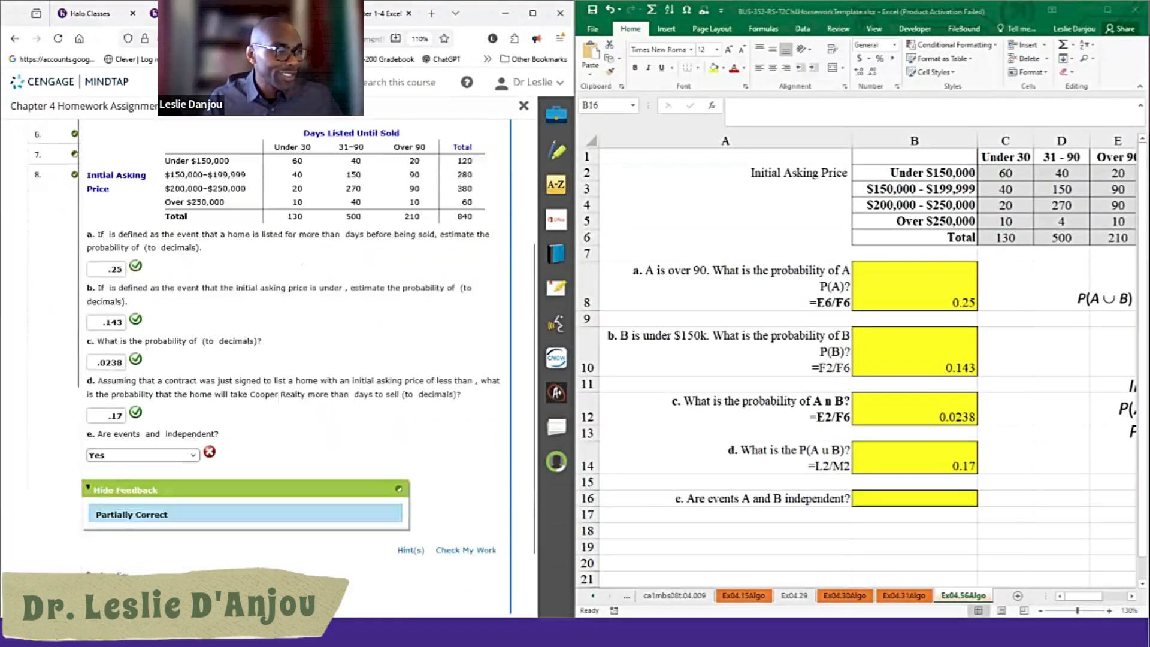
Step: Change the part e independence answer to No and check the work again
click(134, 391)
click(120, 436)
click(466, 484)
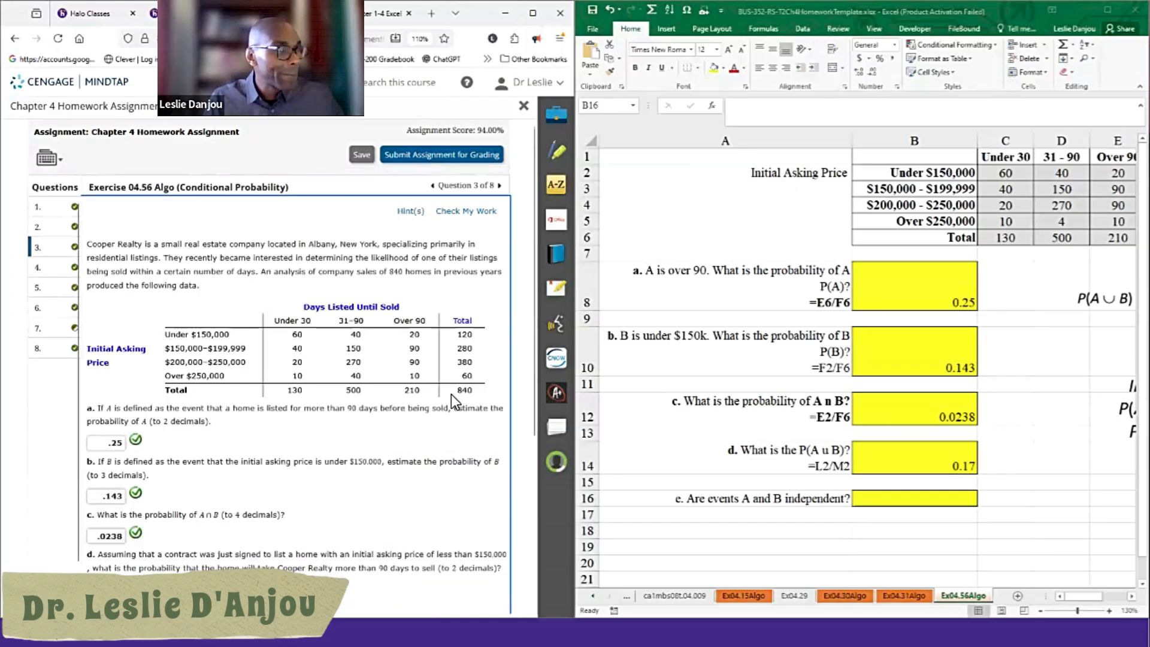
Step: Enter No in B16 of the workbook as the answer on whether A and B are independent
click(914, 498)
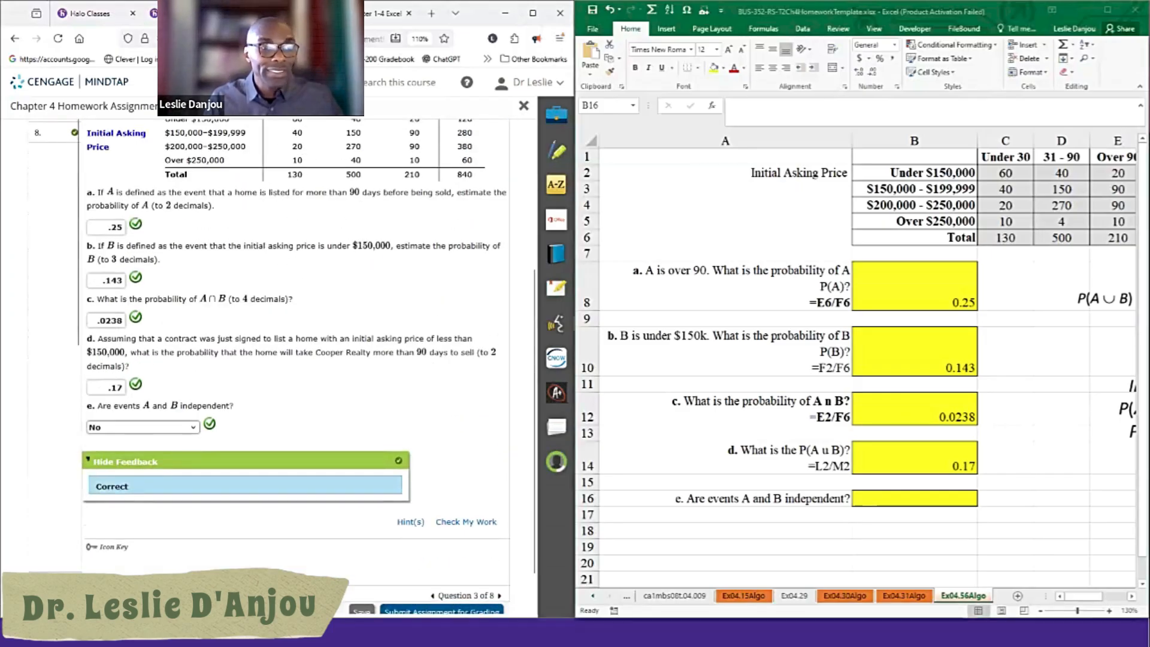
text(No)
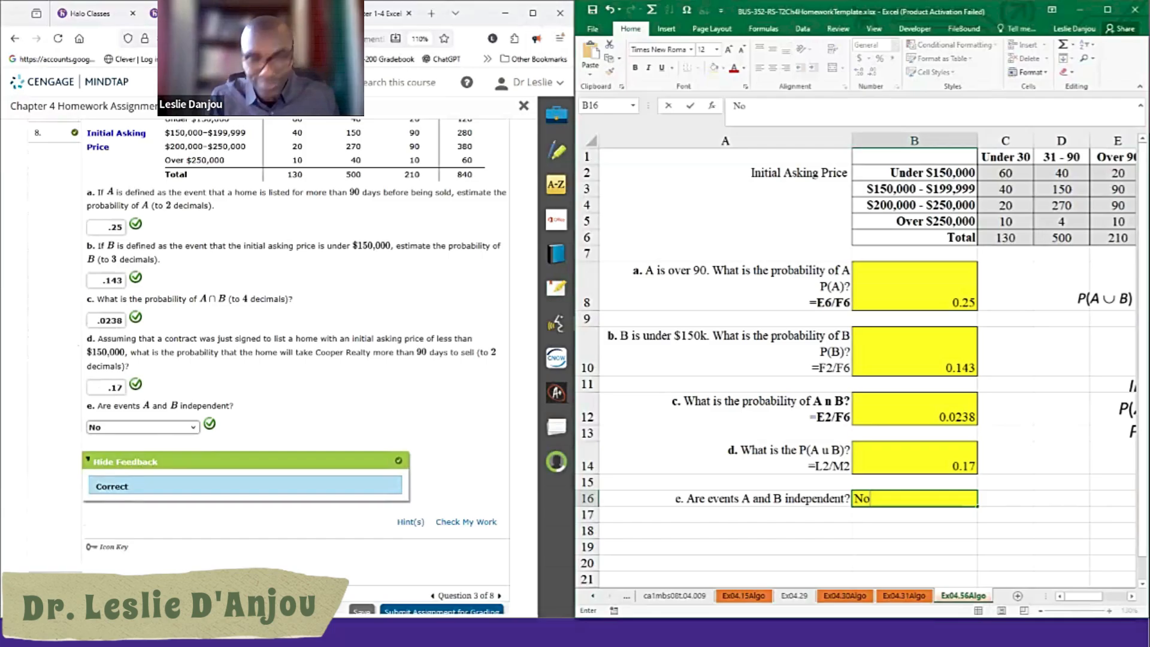
key(Return)
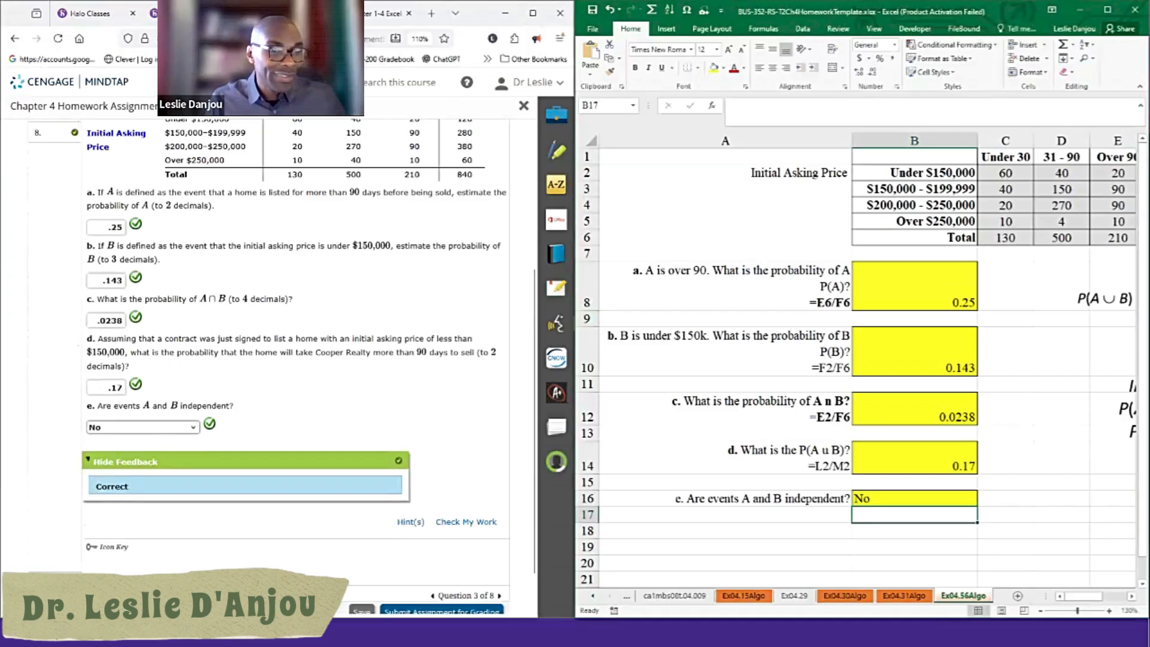
Step: Select the joint probability values J2:M6 and open their fill color choices
drag(1081, 596, 1106, 595)
drag(914, 172, 1083, 237)
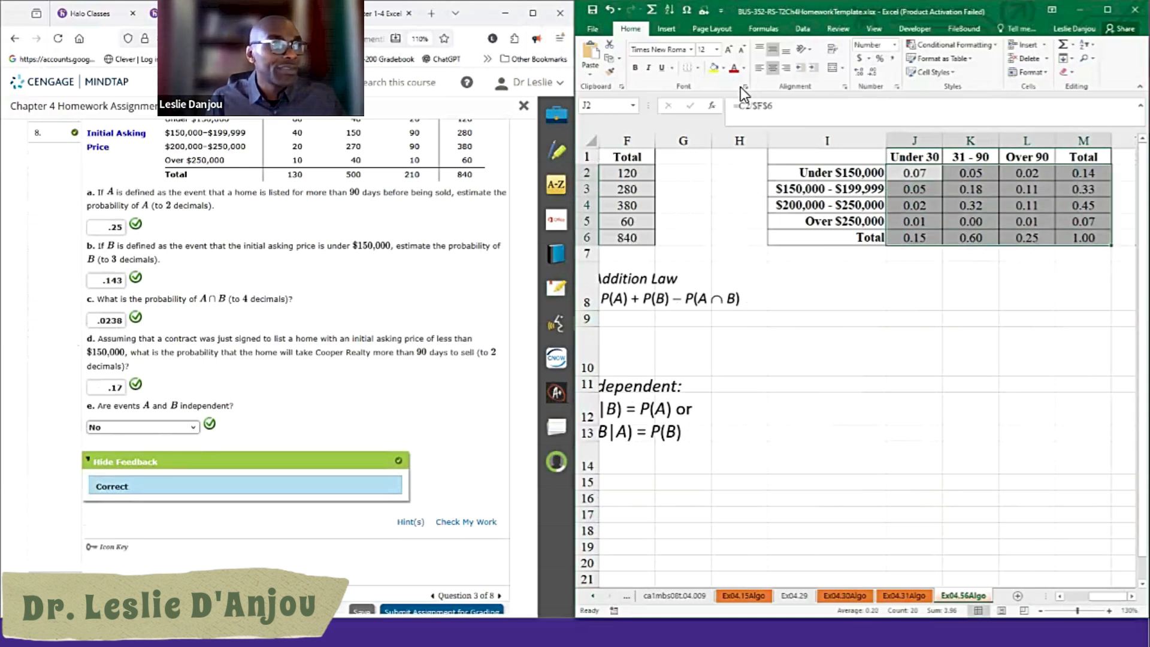
click(722, 70)
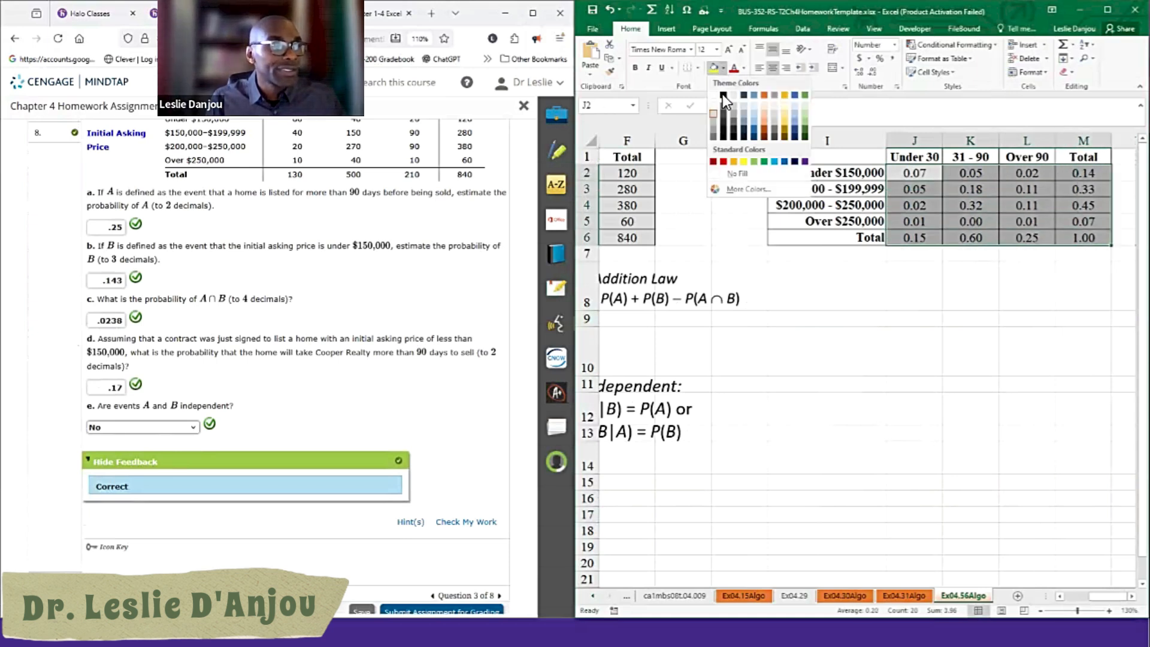